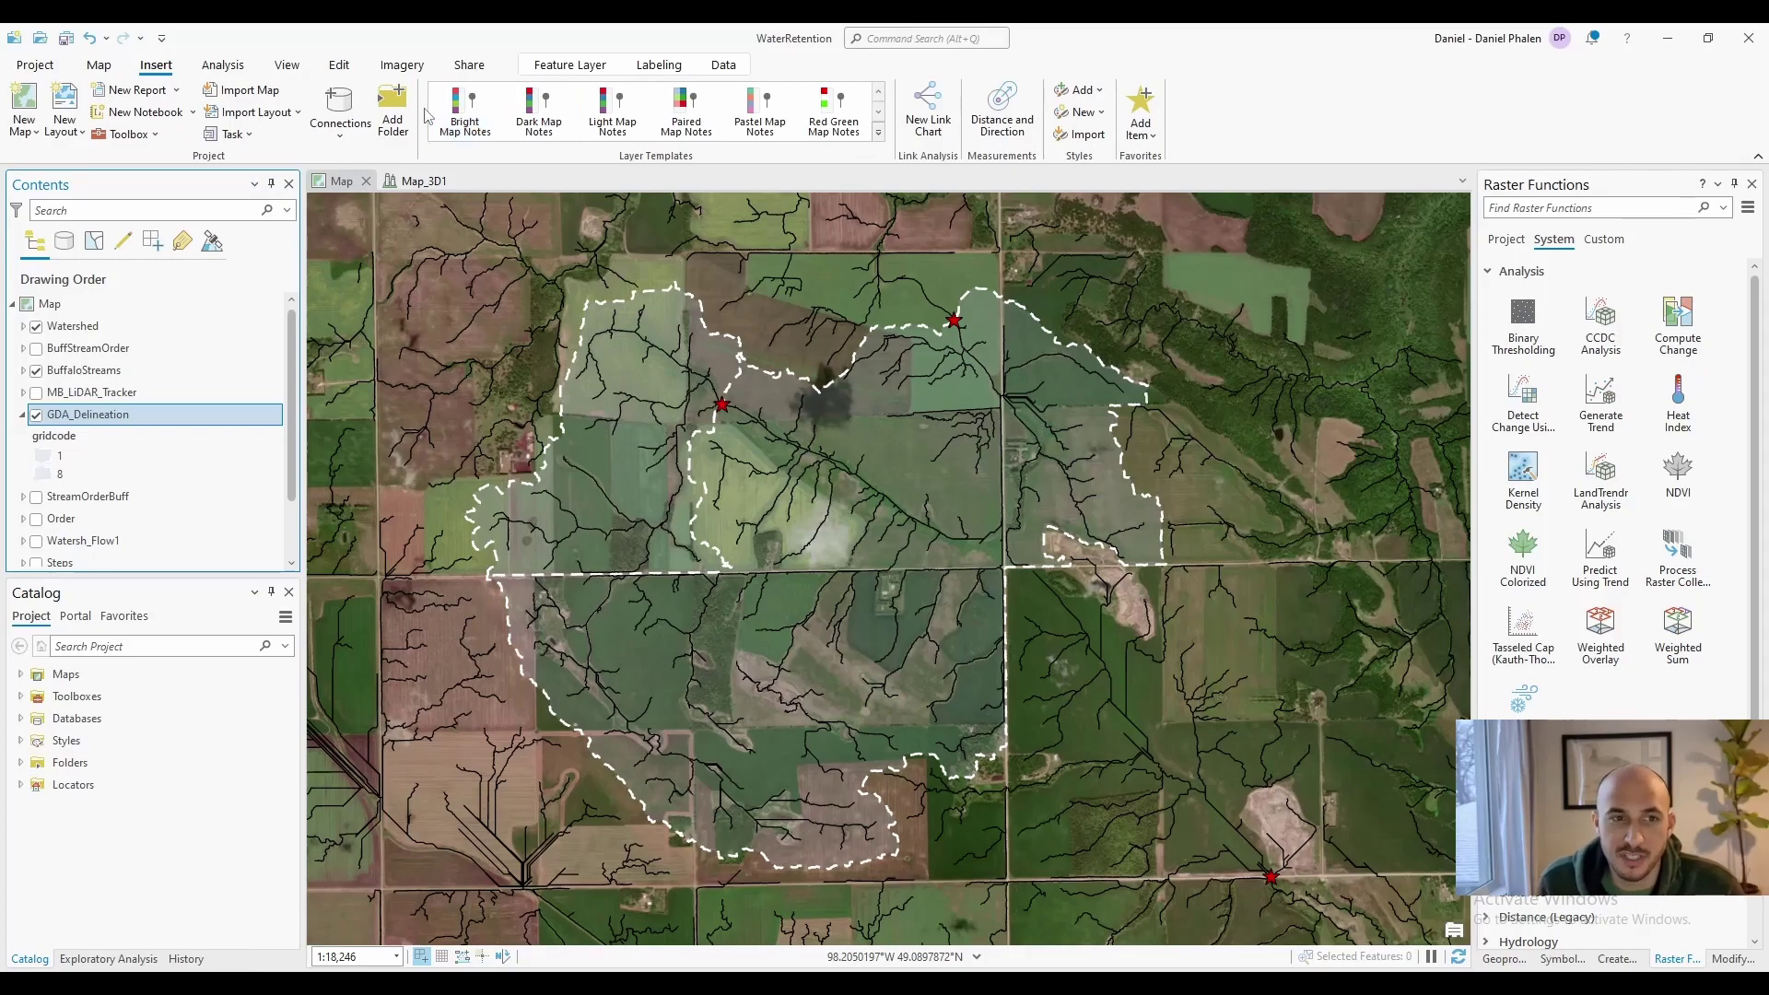
Create a new blank ANSI Portrait Letter (8.5 x 11 in) layout
left_click(78, 133)
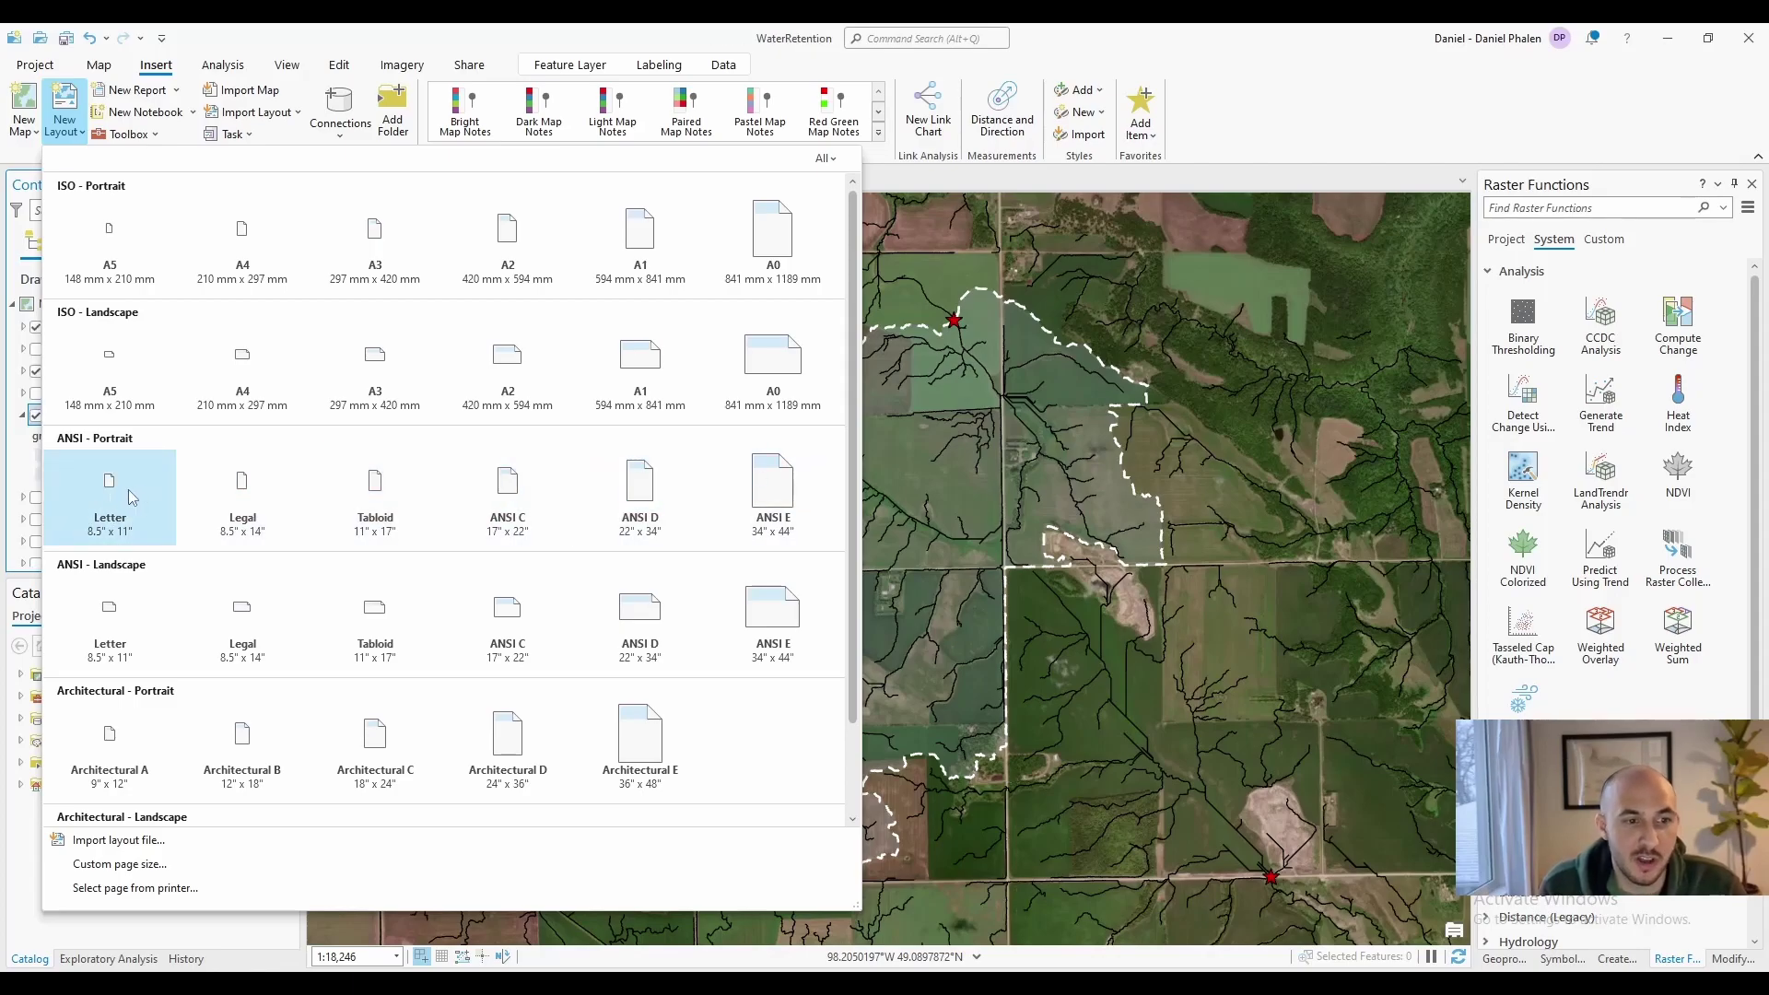
left_click(130, 483)
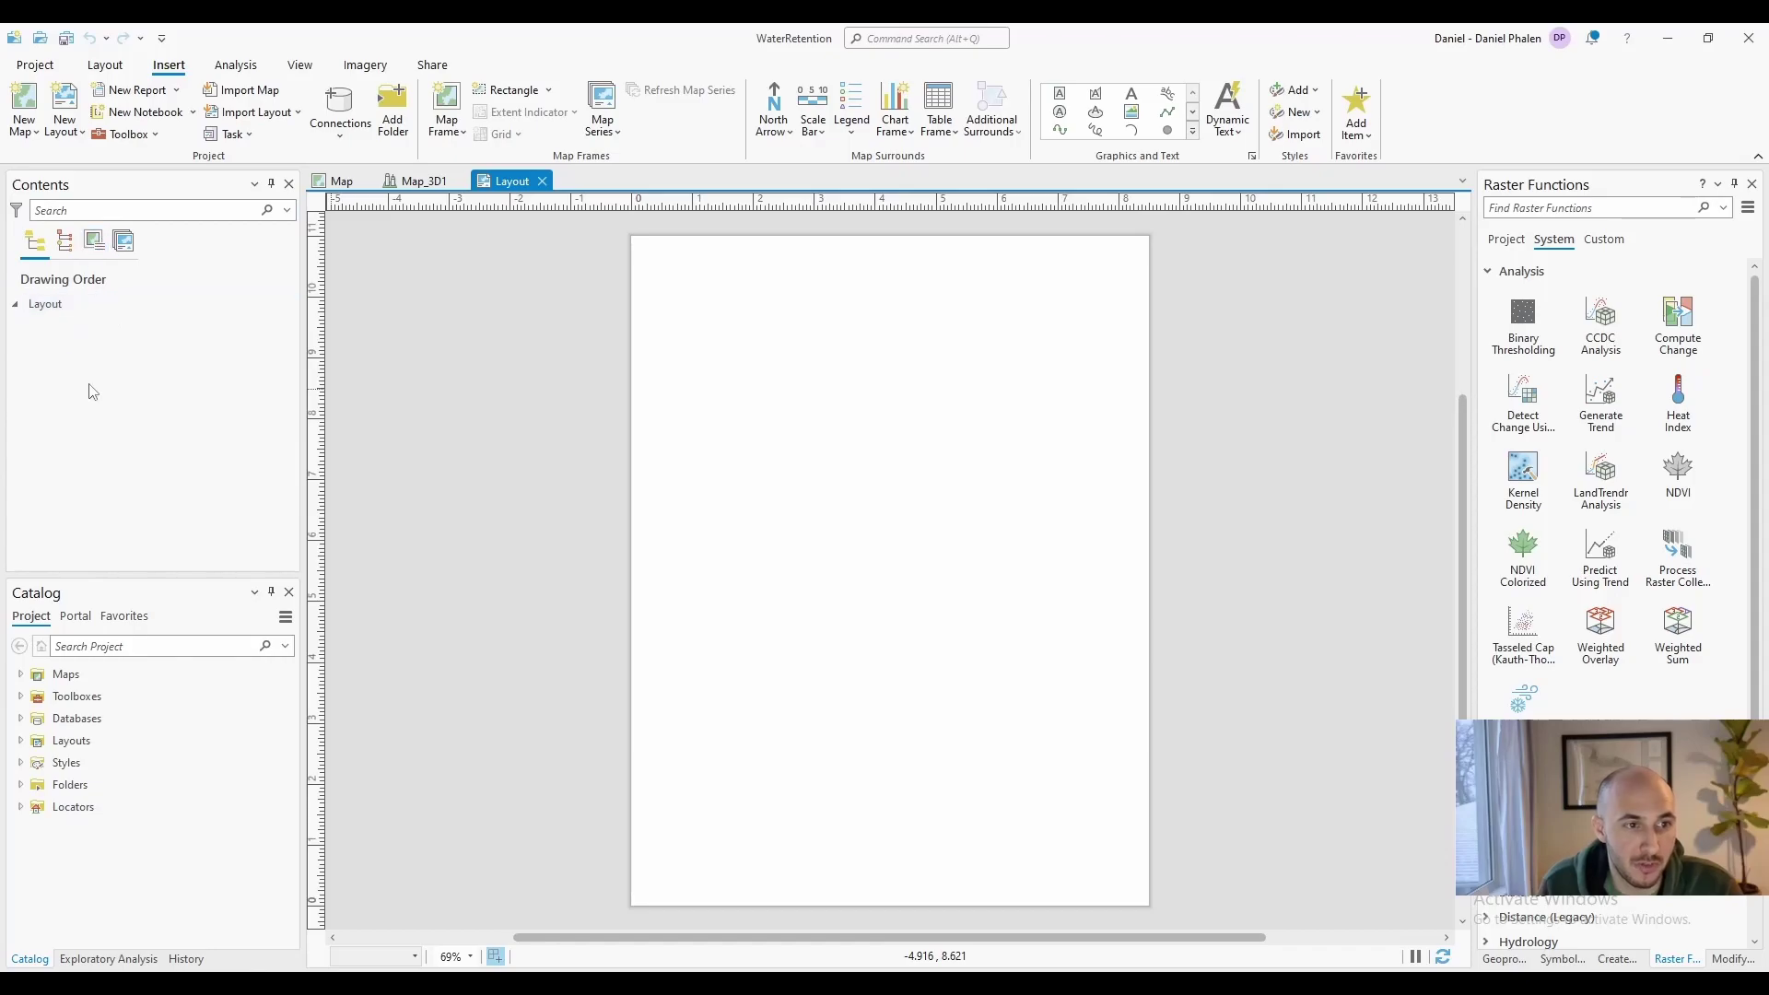
Add a single guide at the page's left edge from the ruler and adjust it
left_click(55, 309)
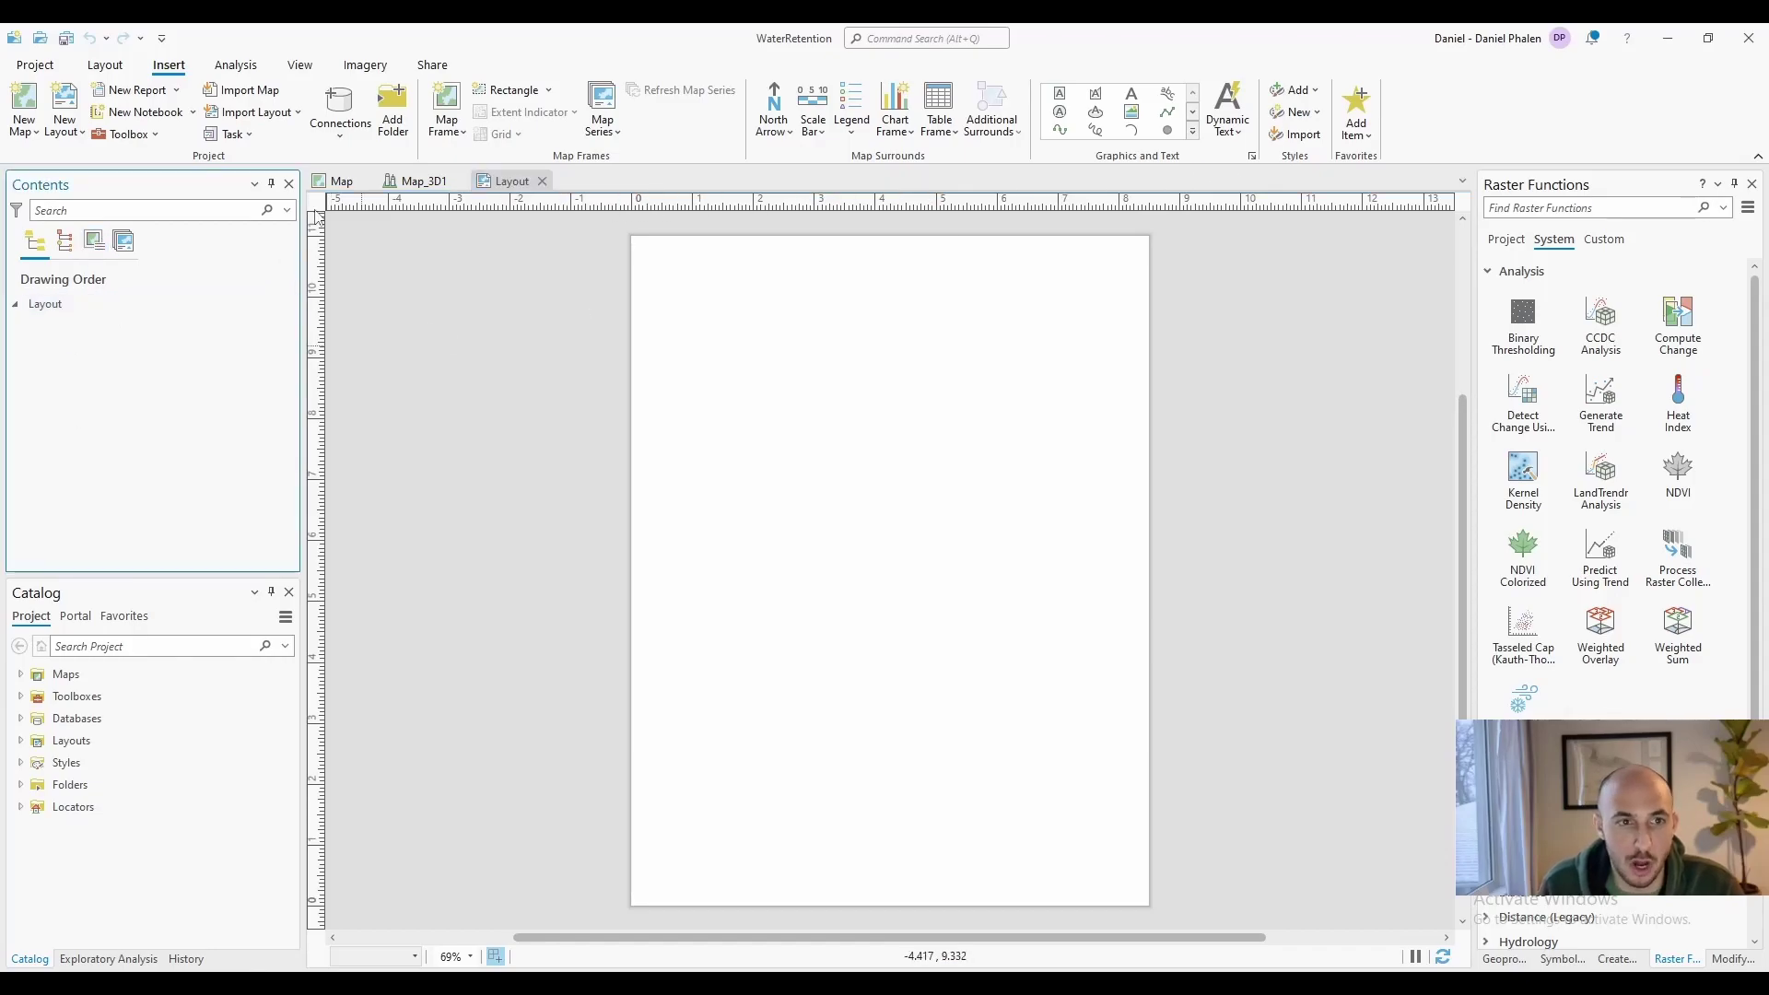
left_click(108, 67)
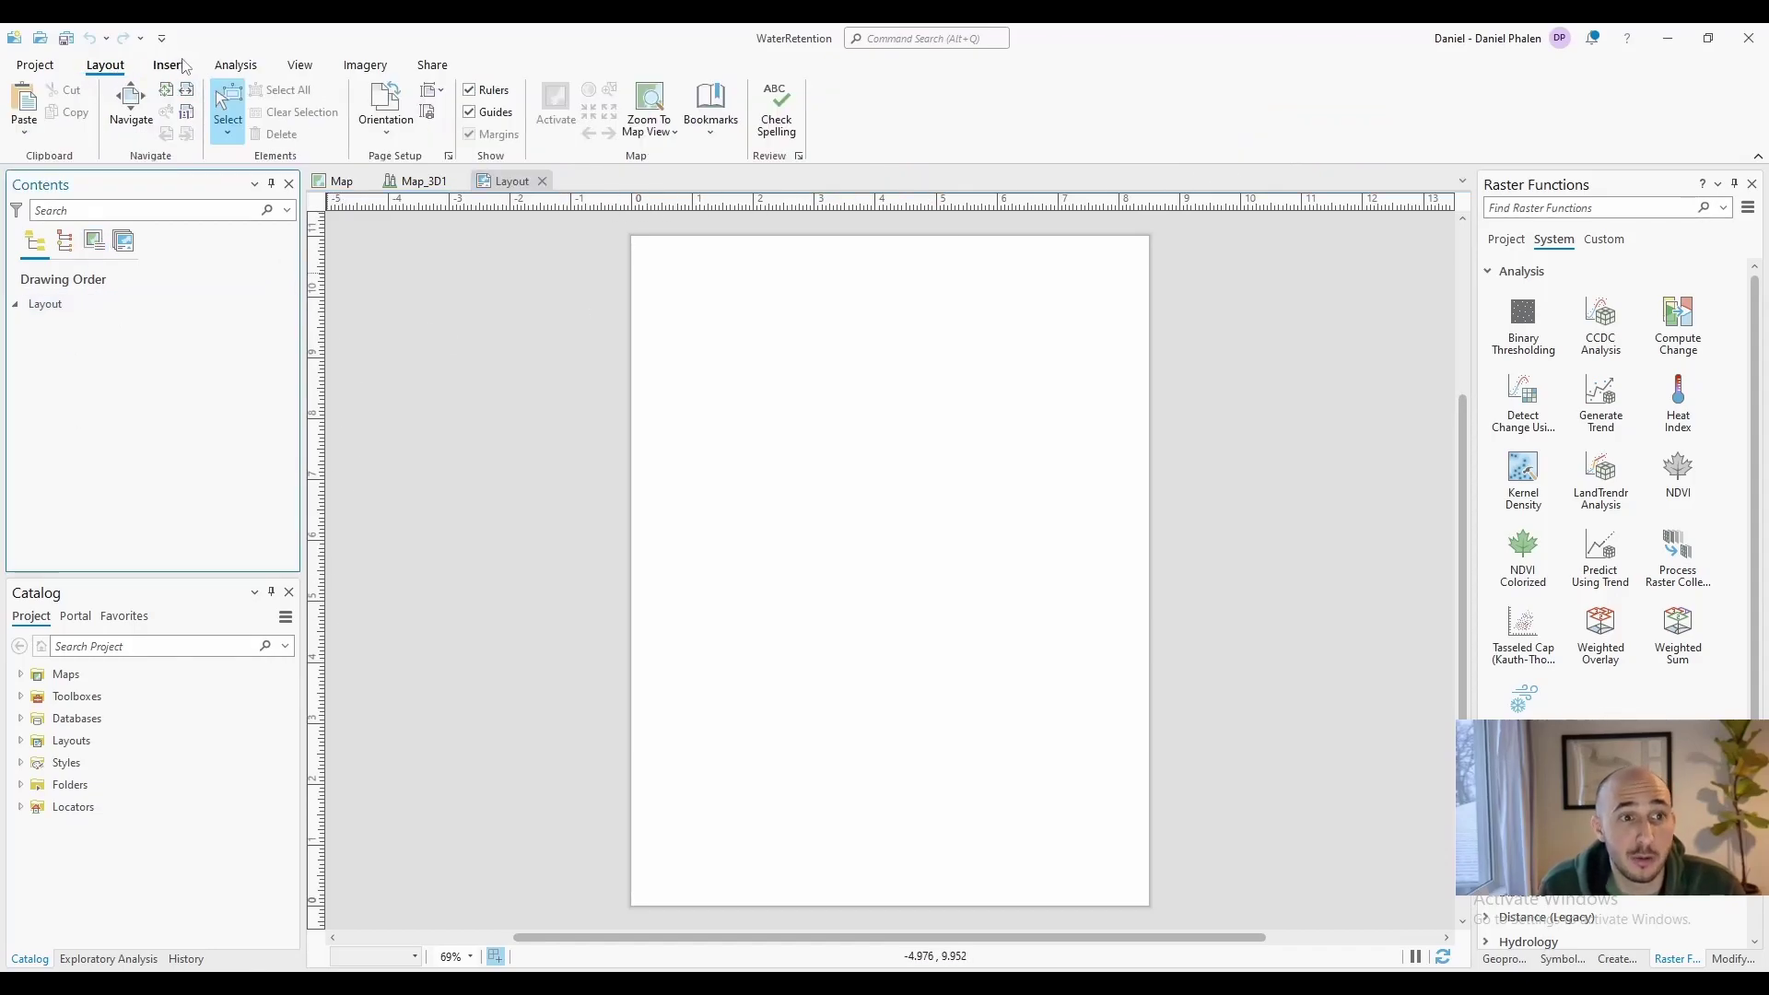
left_click(169, 65)
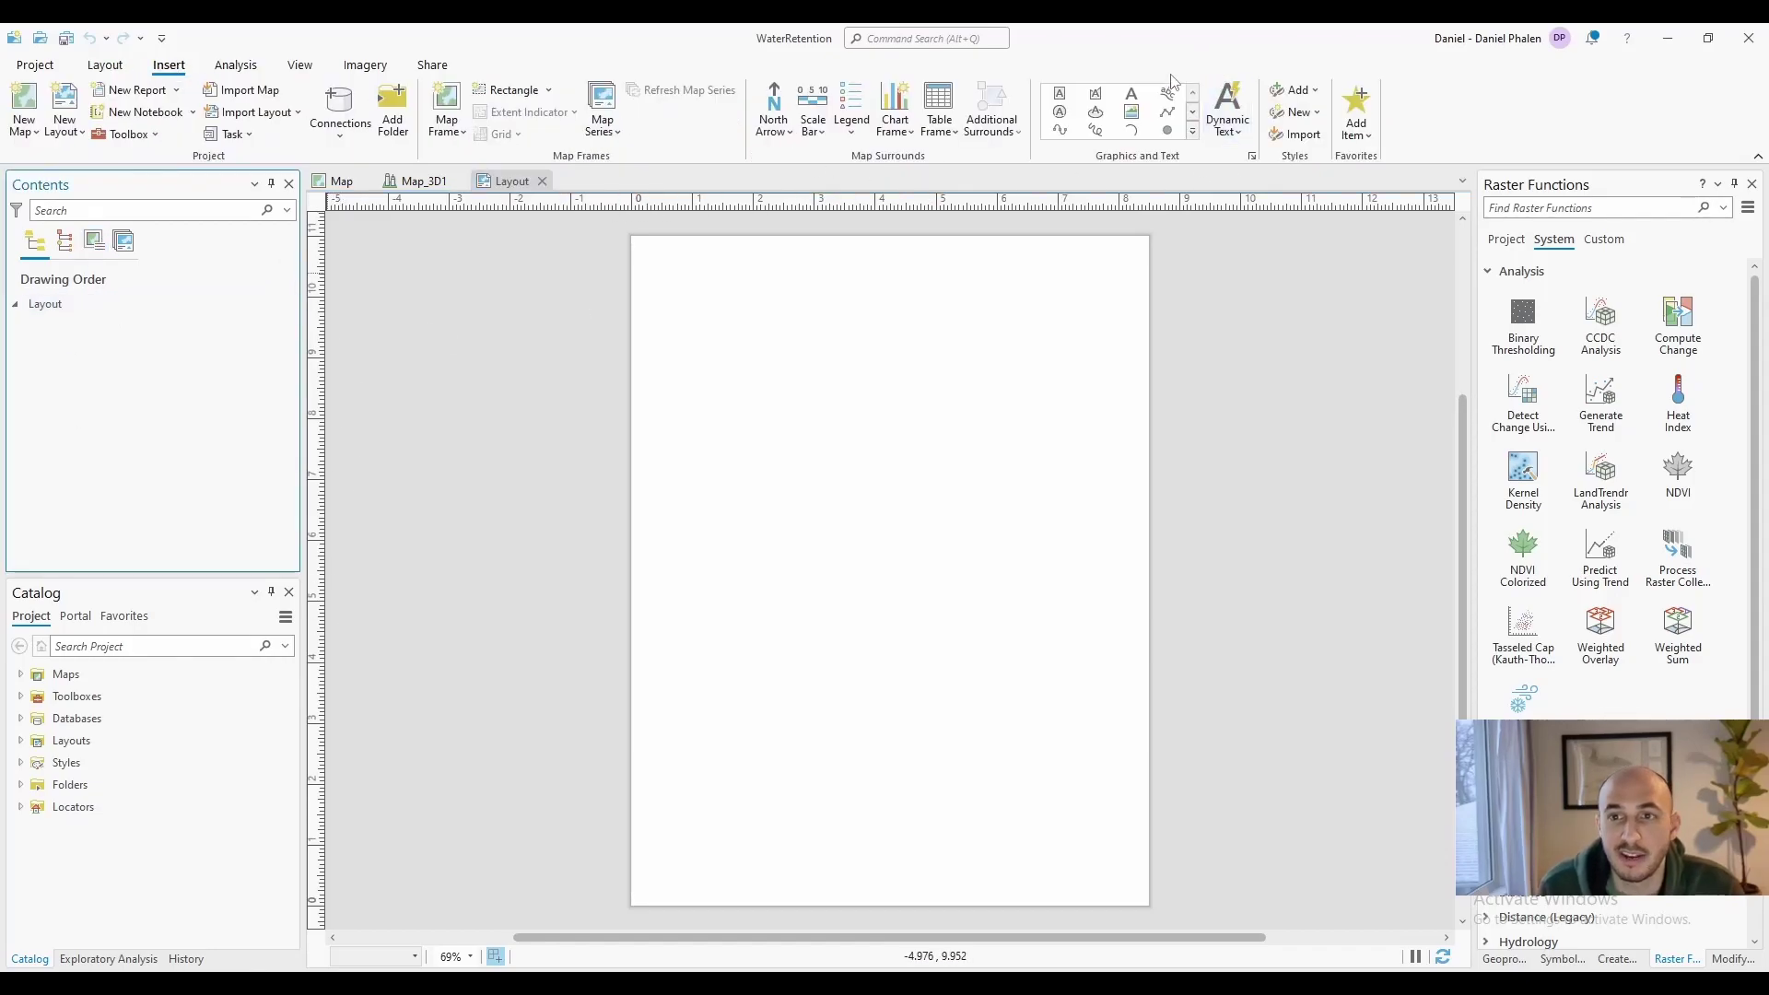
left_click(637, 210)
right_click(638, 208)
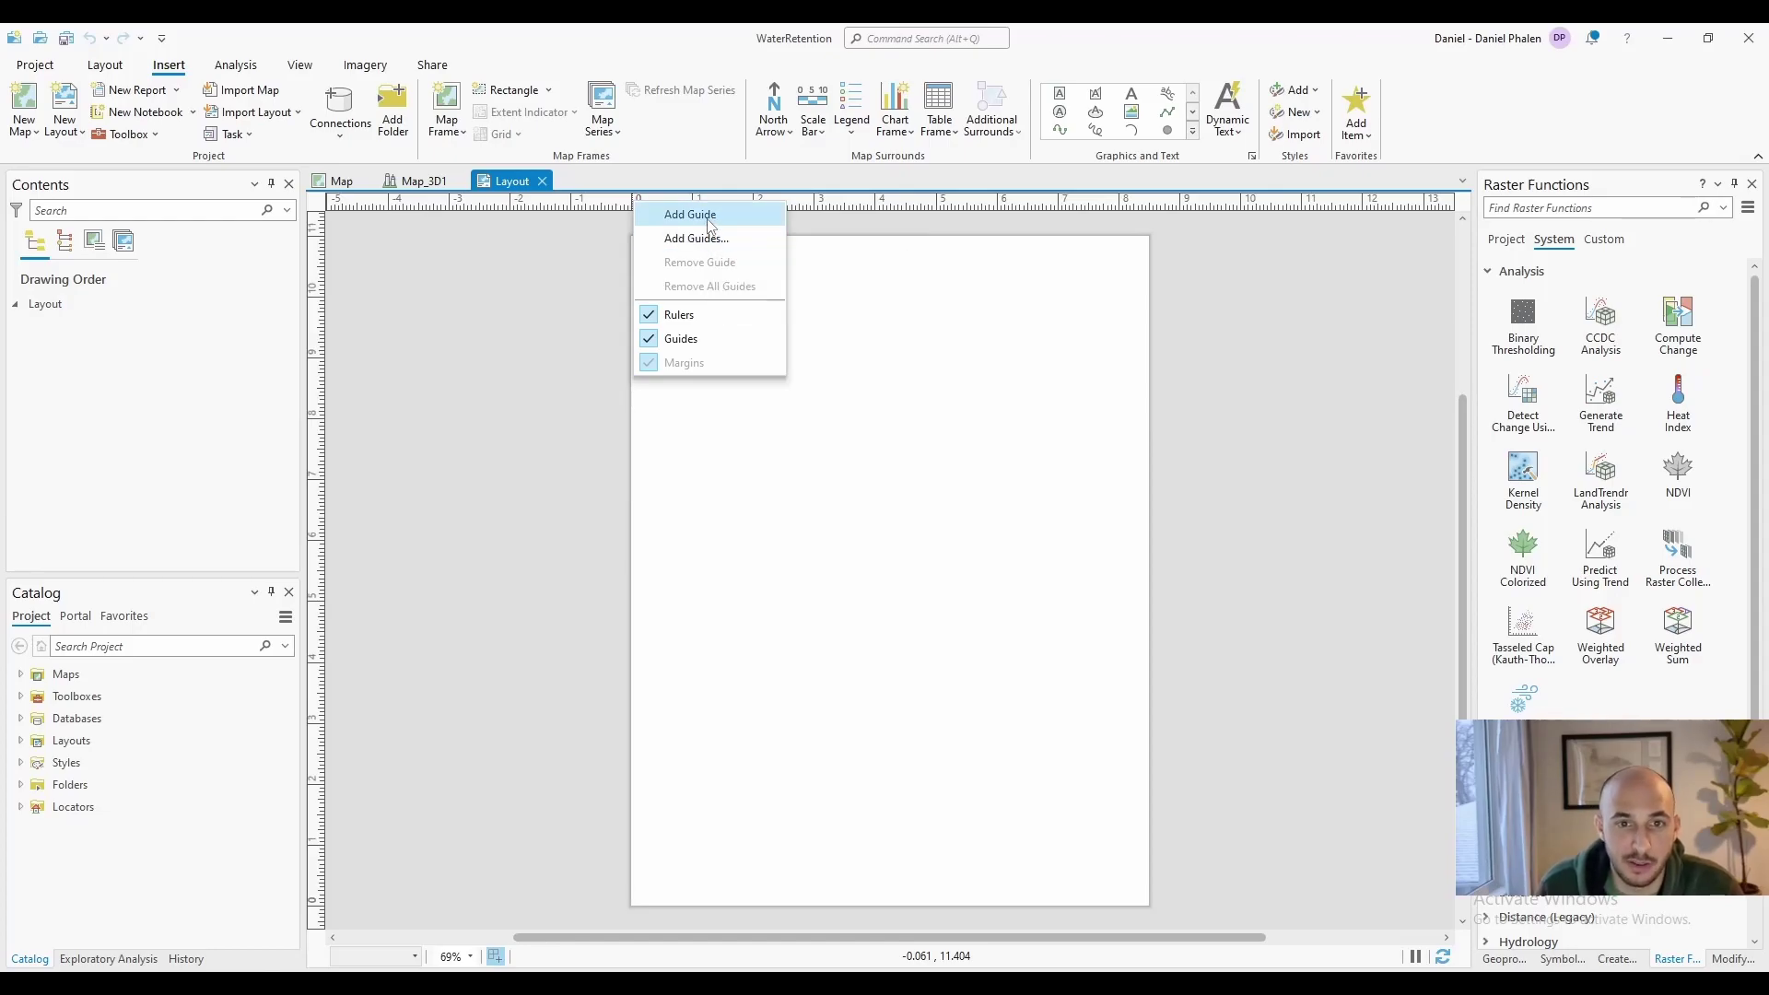
left_click(706, 215)
mouse_move(632, 210)
left_mouse_down()
mouse_move(685, 205)
mouse_move(636, 210)
left_mouse_up()
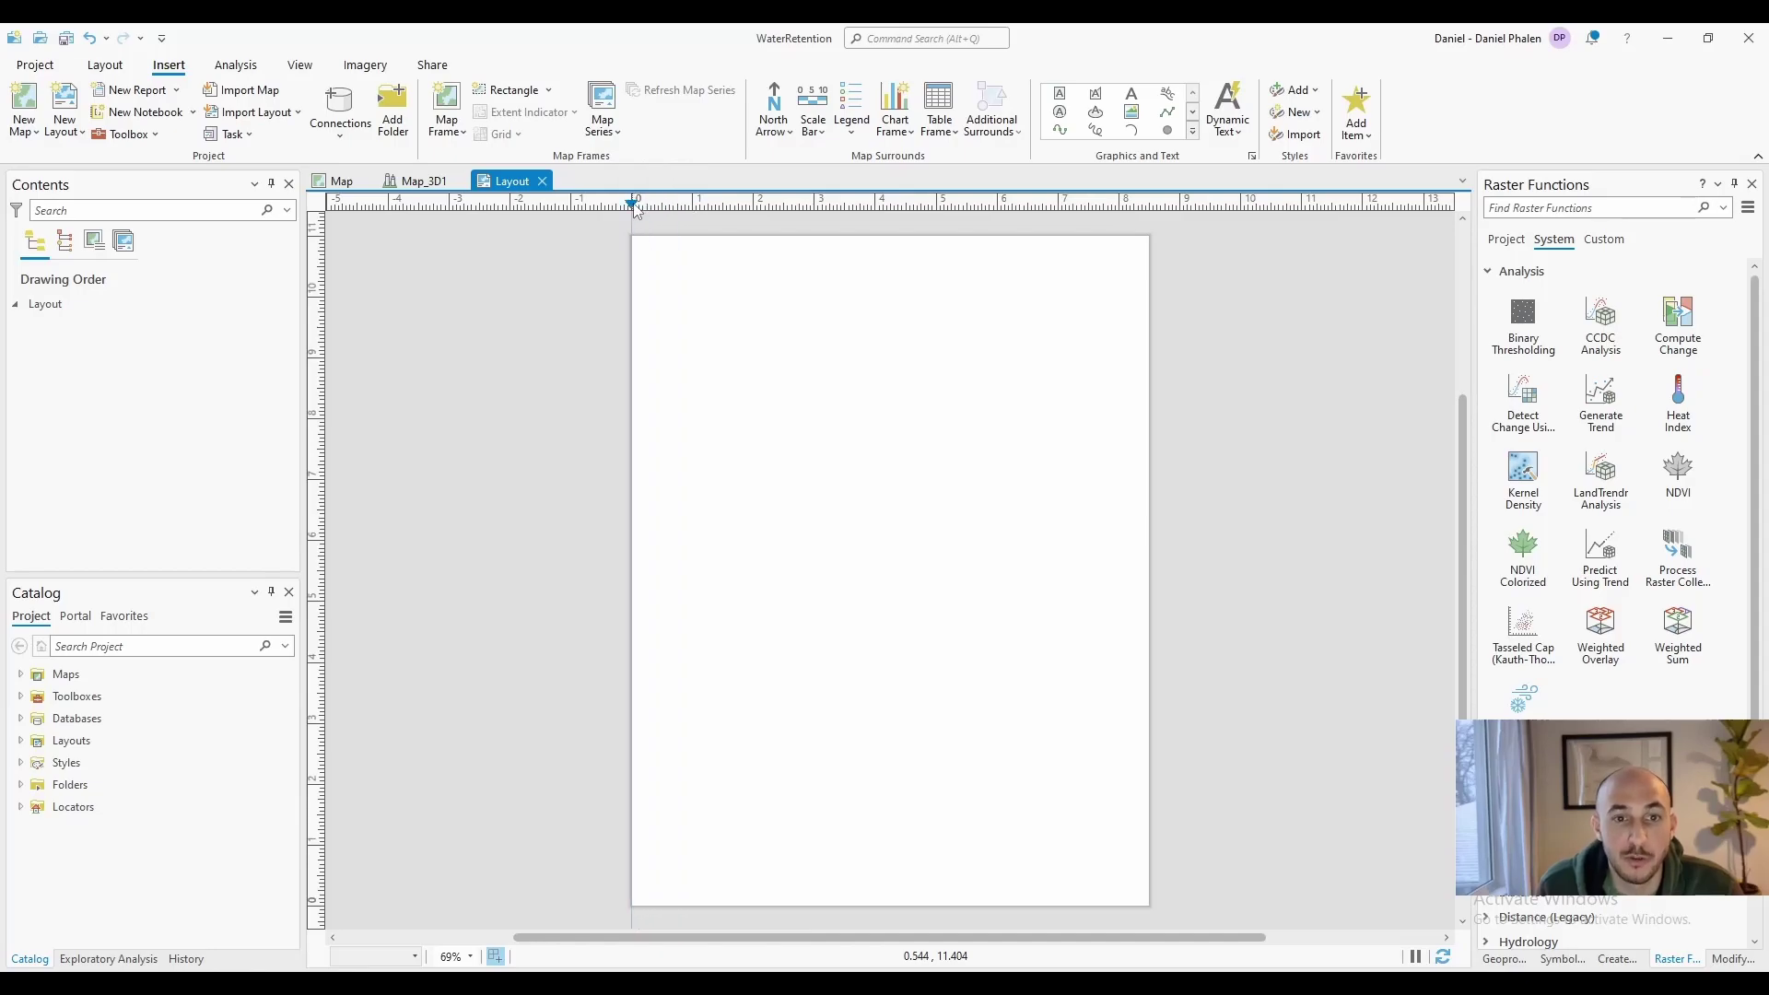
Add guides in both orientations, placed as an offset from the page edges
right_click(636, 210)
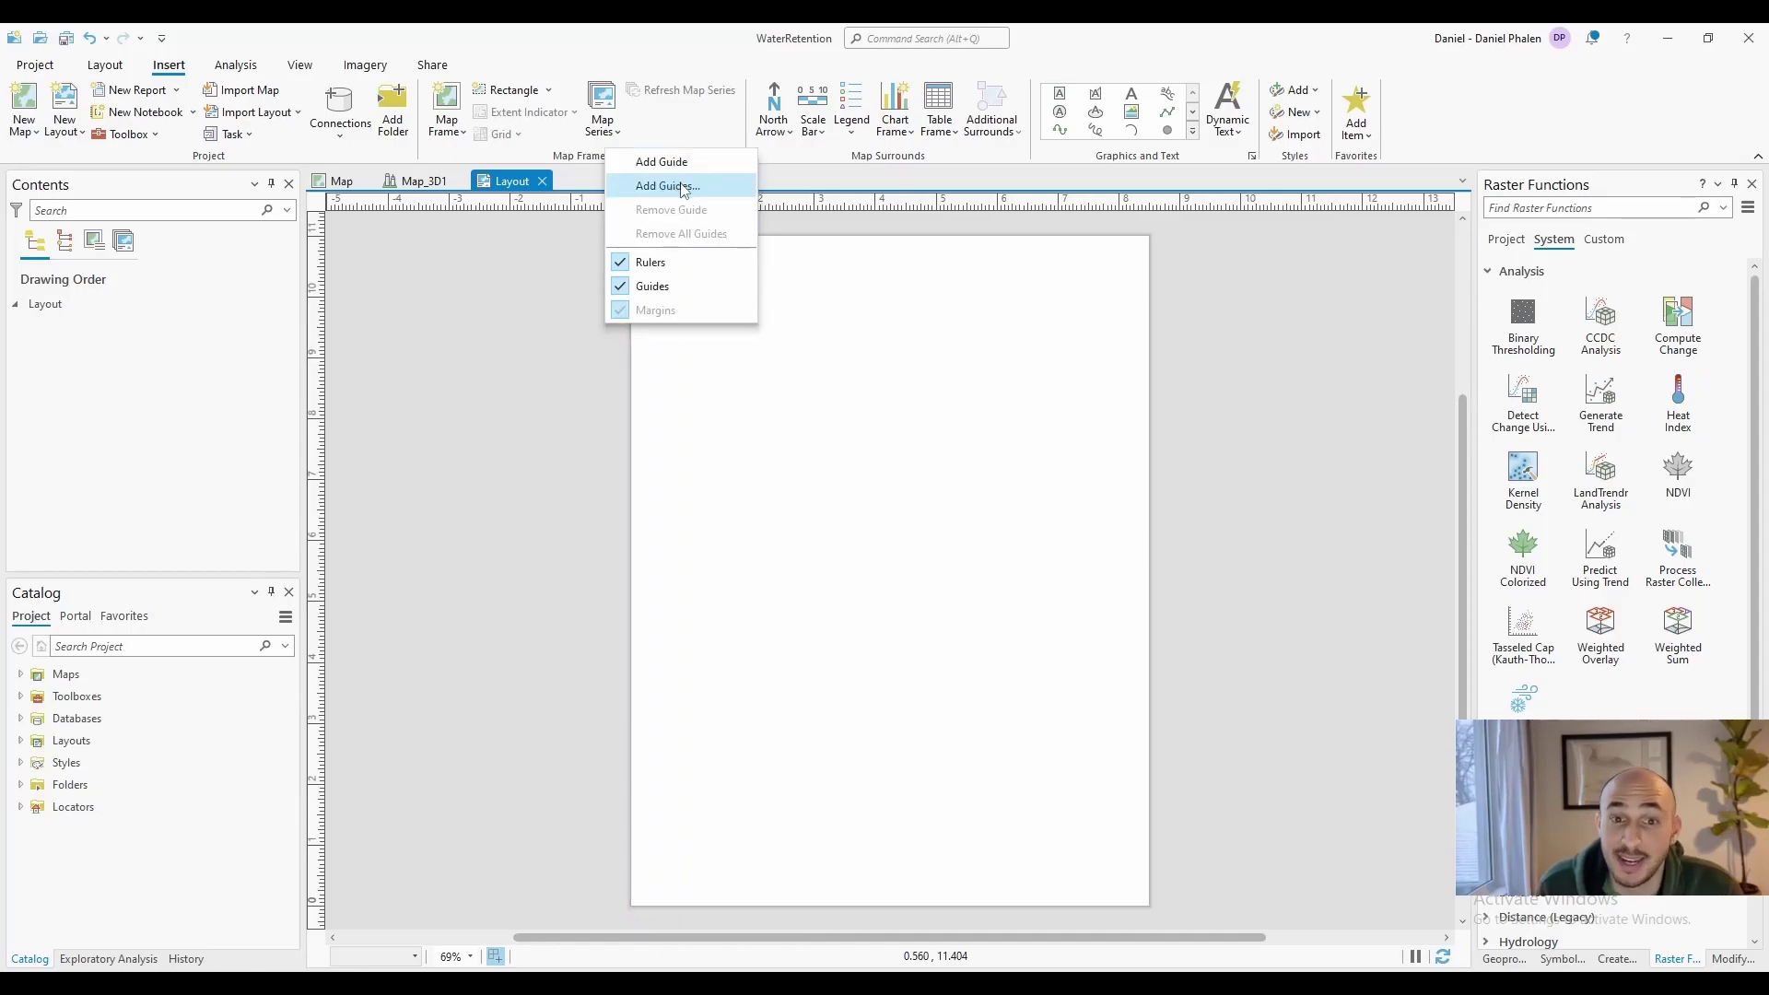
left_click(669, 185)
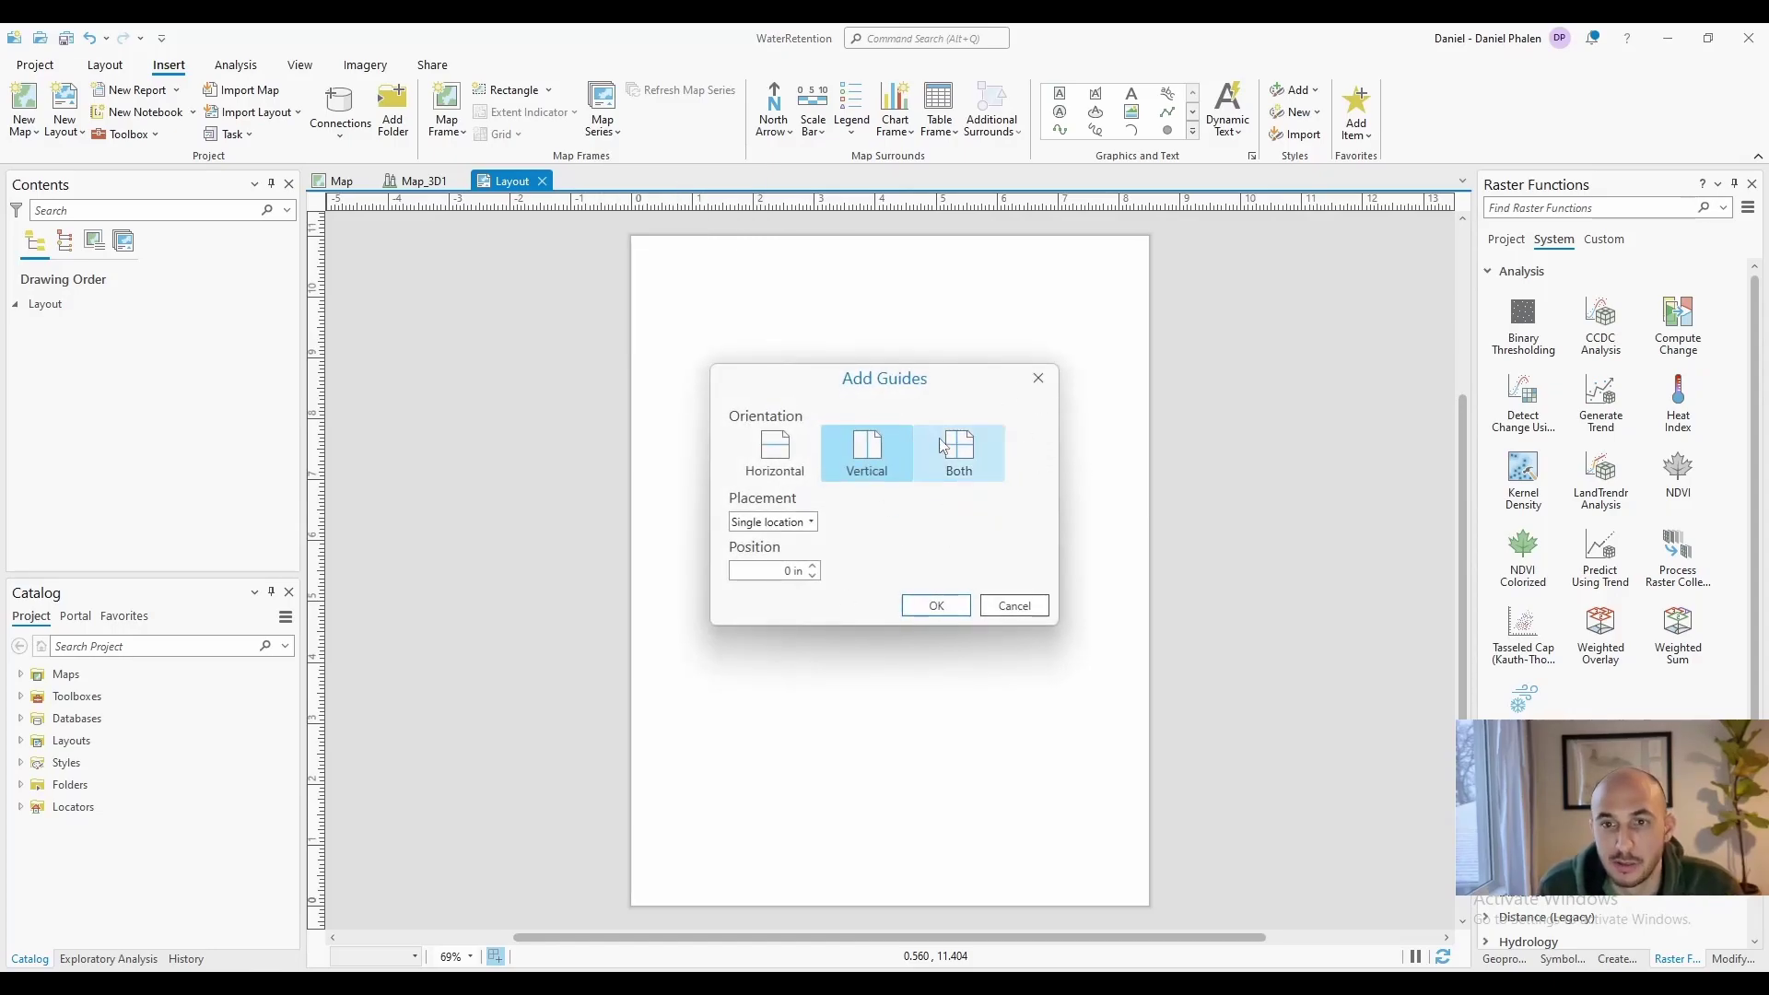
left_click(972, 472)
left_click(811, 523)
left_click(769, 602)
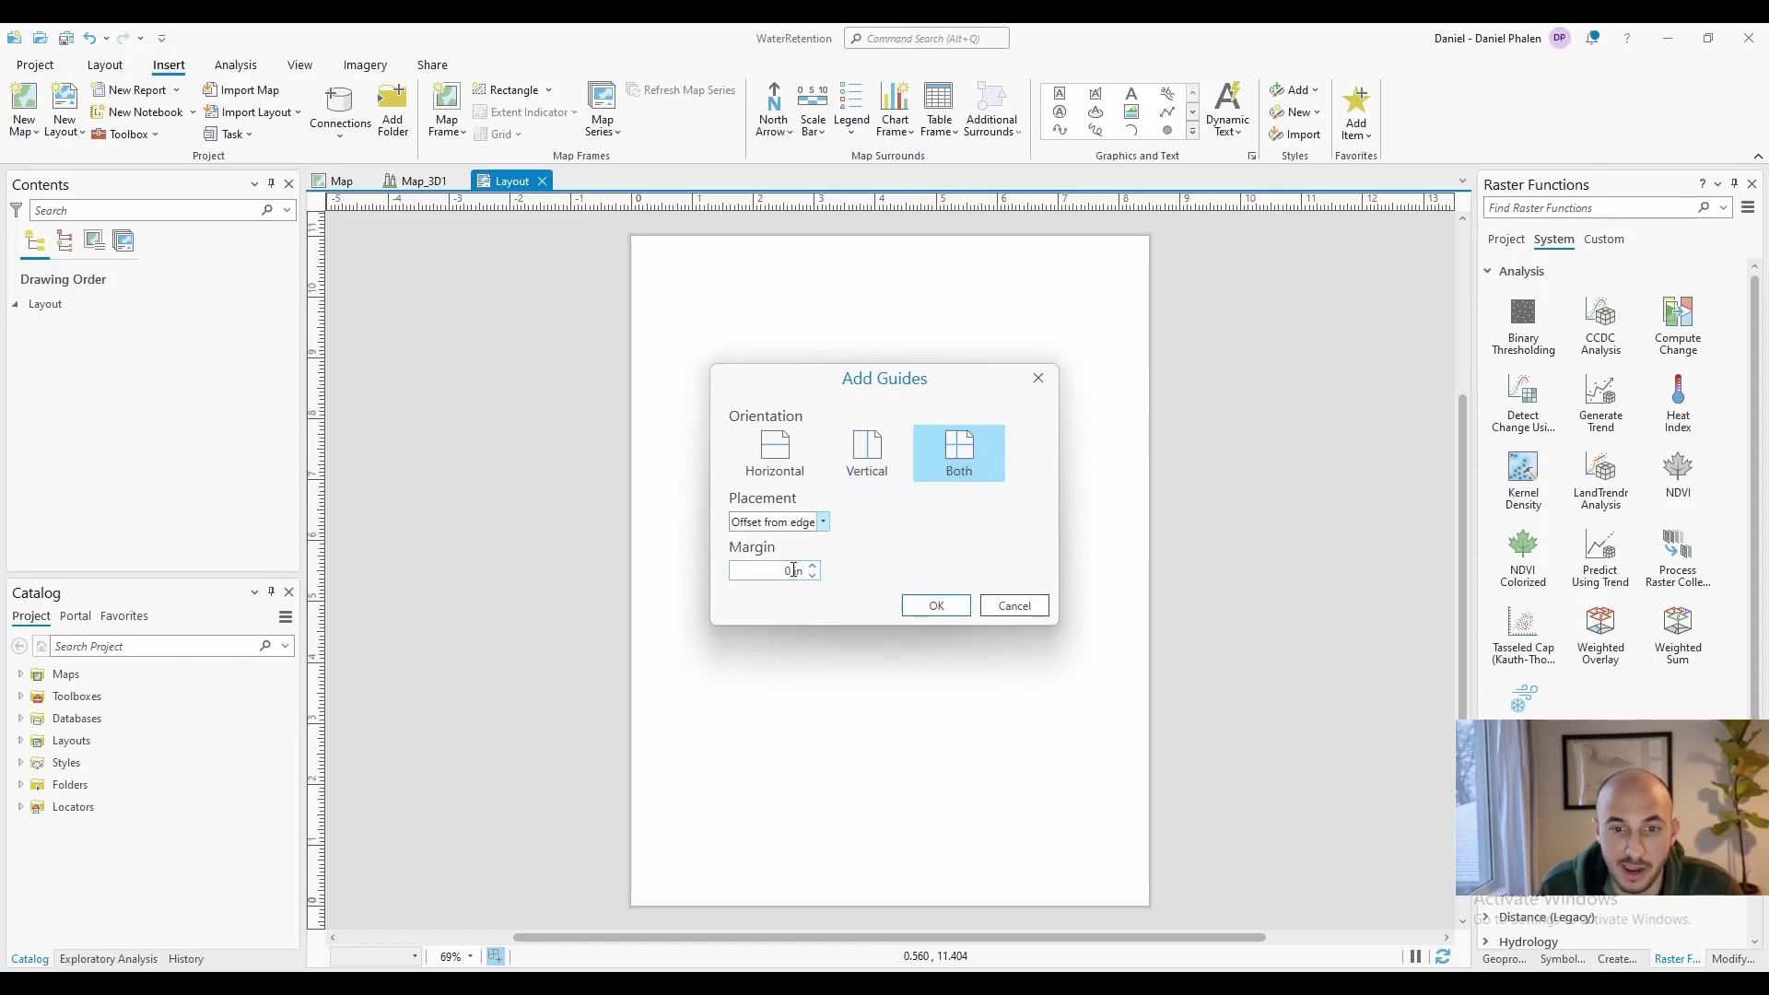
left_click(937, 615)
Add edge guides again with a 0.25 in margin on every side
right_click(645, 199)
left_click(654, 205)
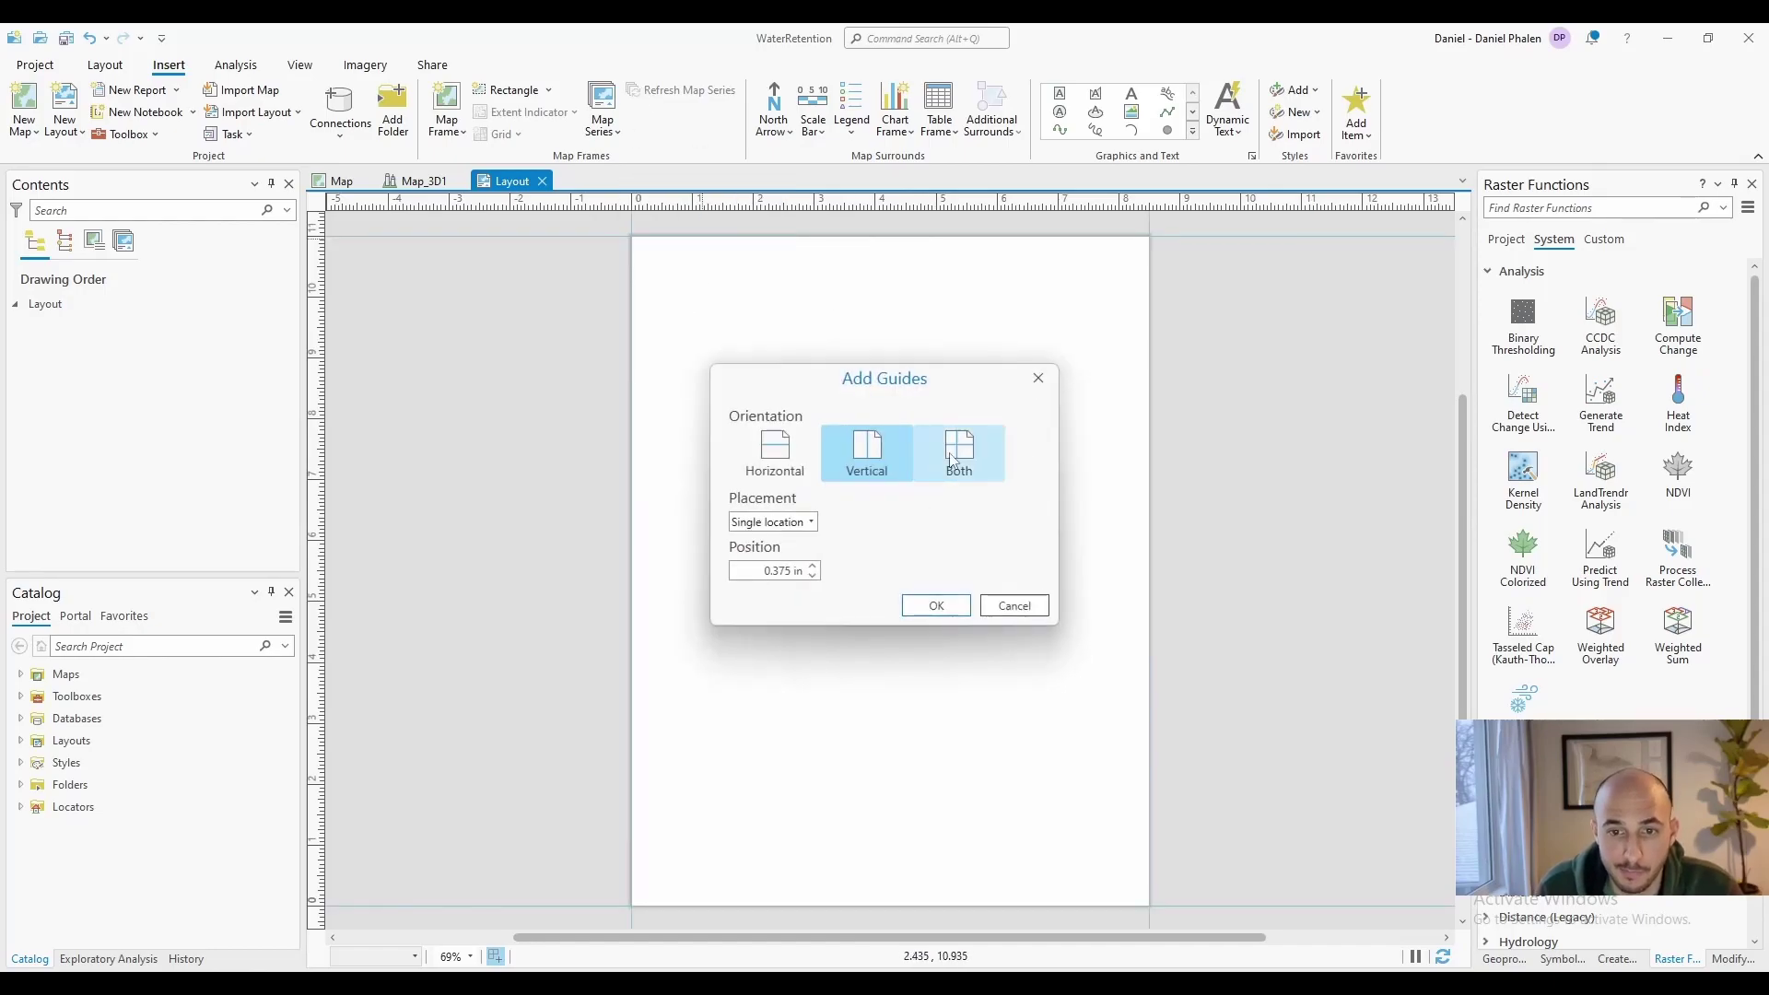
double_click(789, 568)
type("0.25")
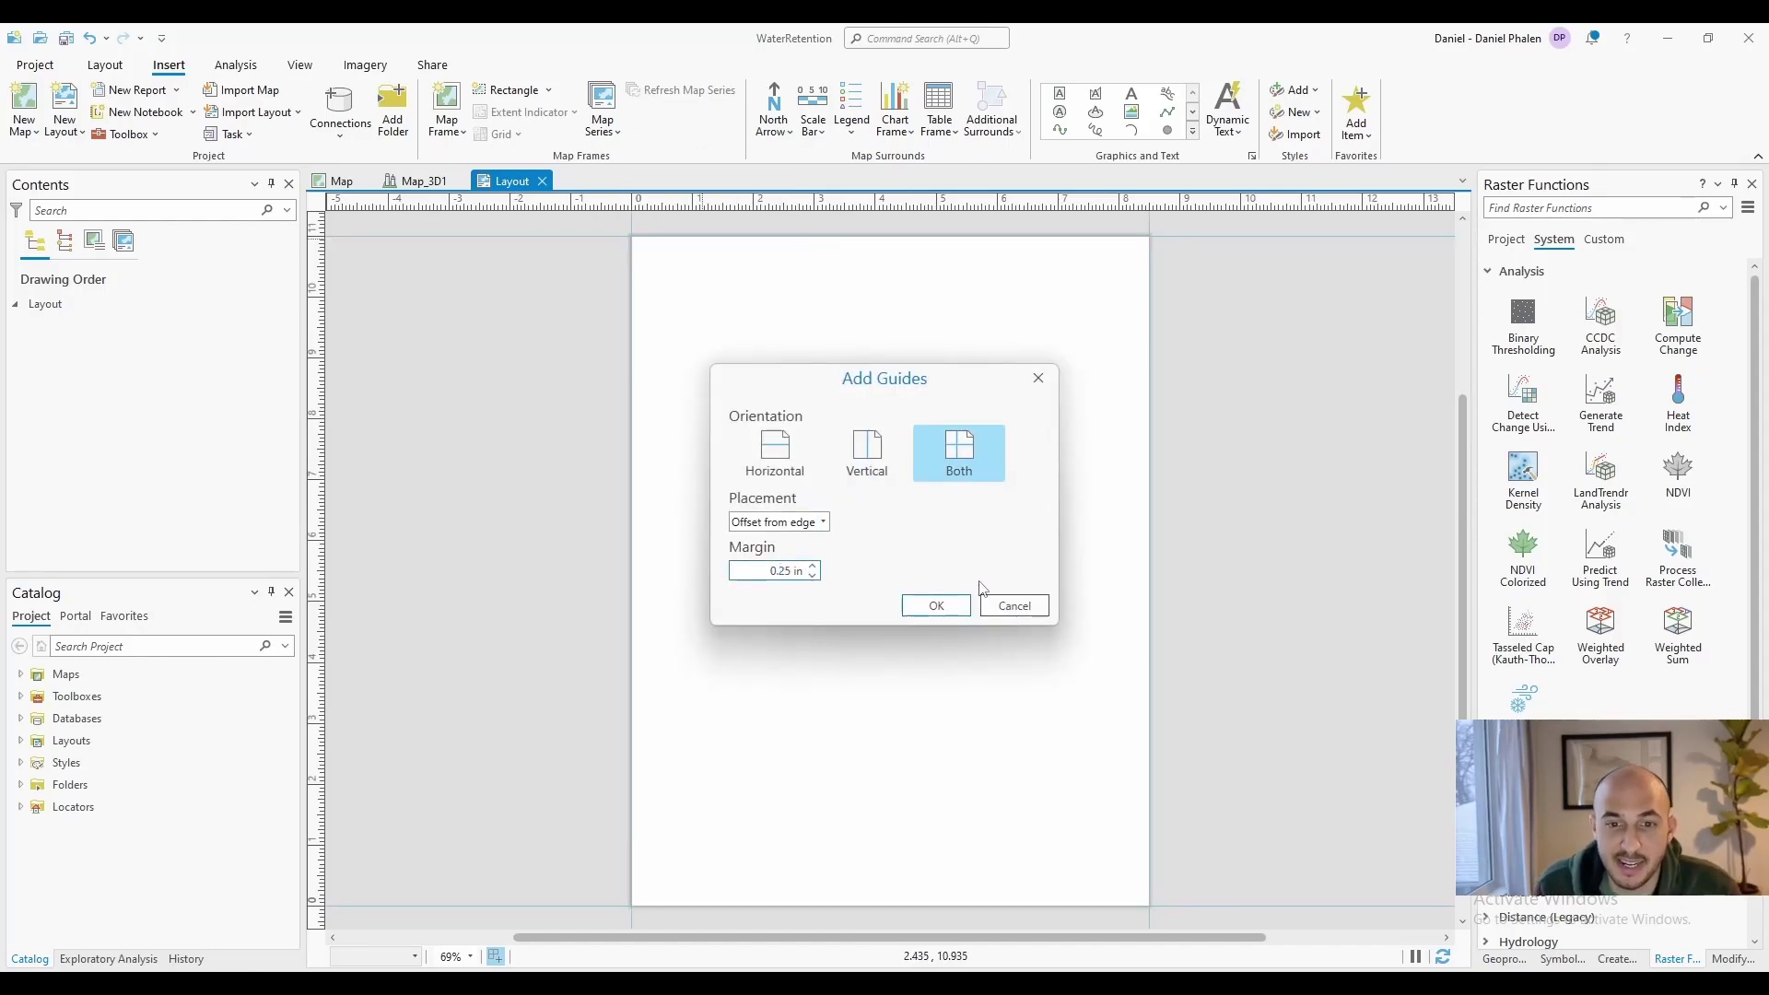
left_click(940, 607)
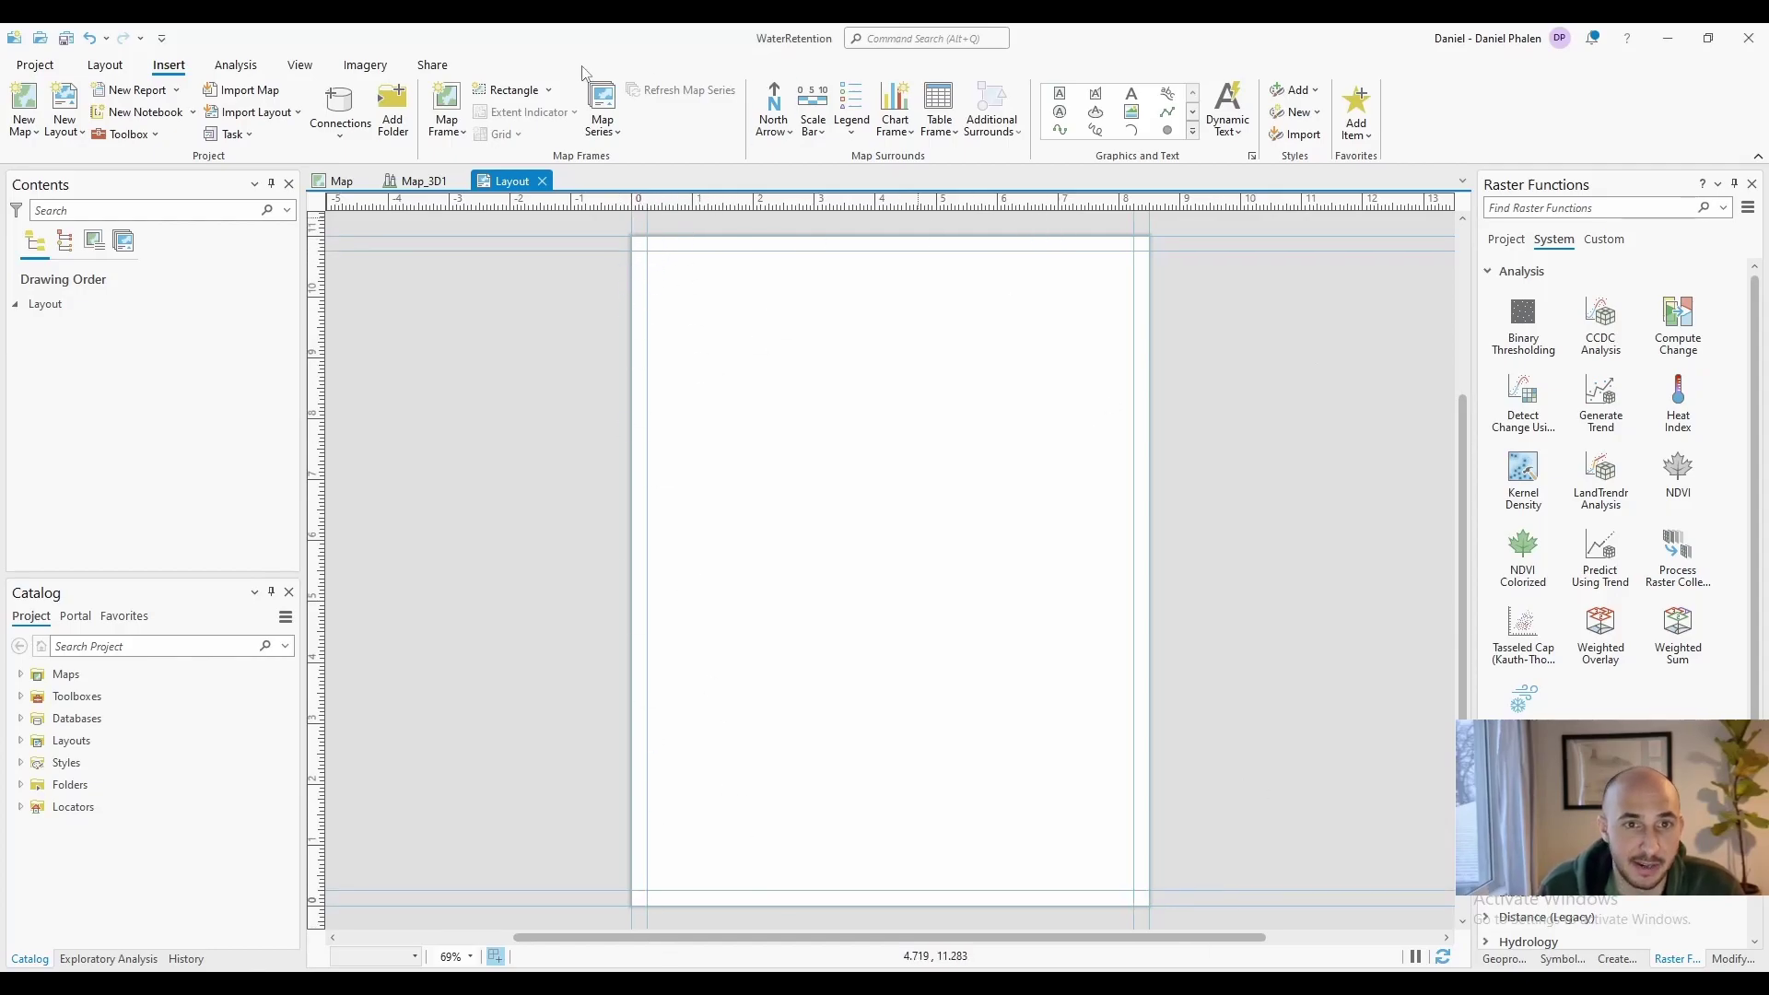
scroll(1094, 131, "down", 1)
Draw a rectangle covering the whole 8.5 x 11 in page and check its size
left_click(1094, 130)
left_click_drag(632, 235, 1156, 910)
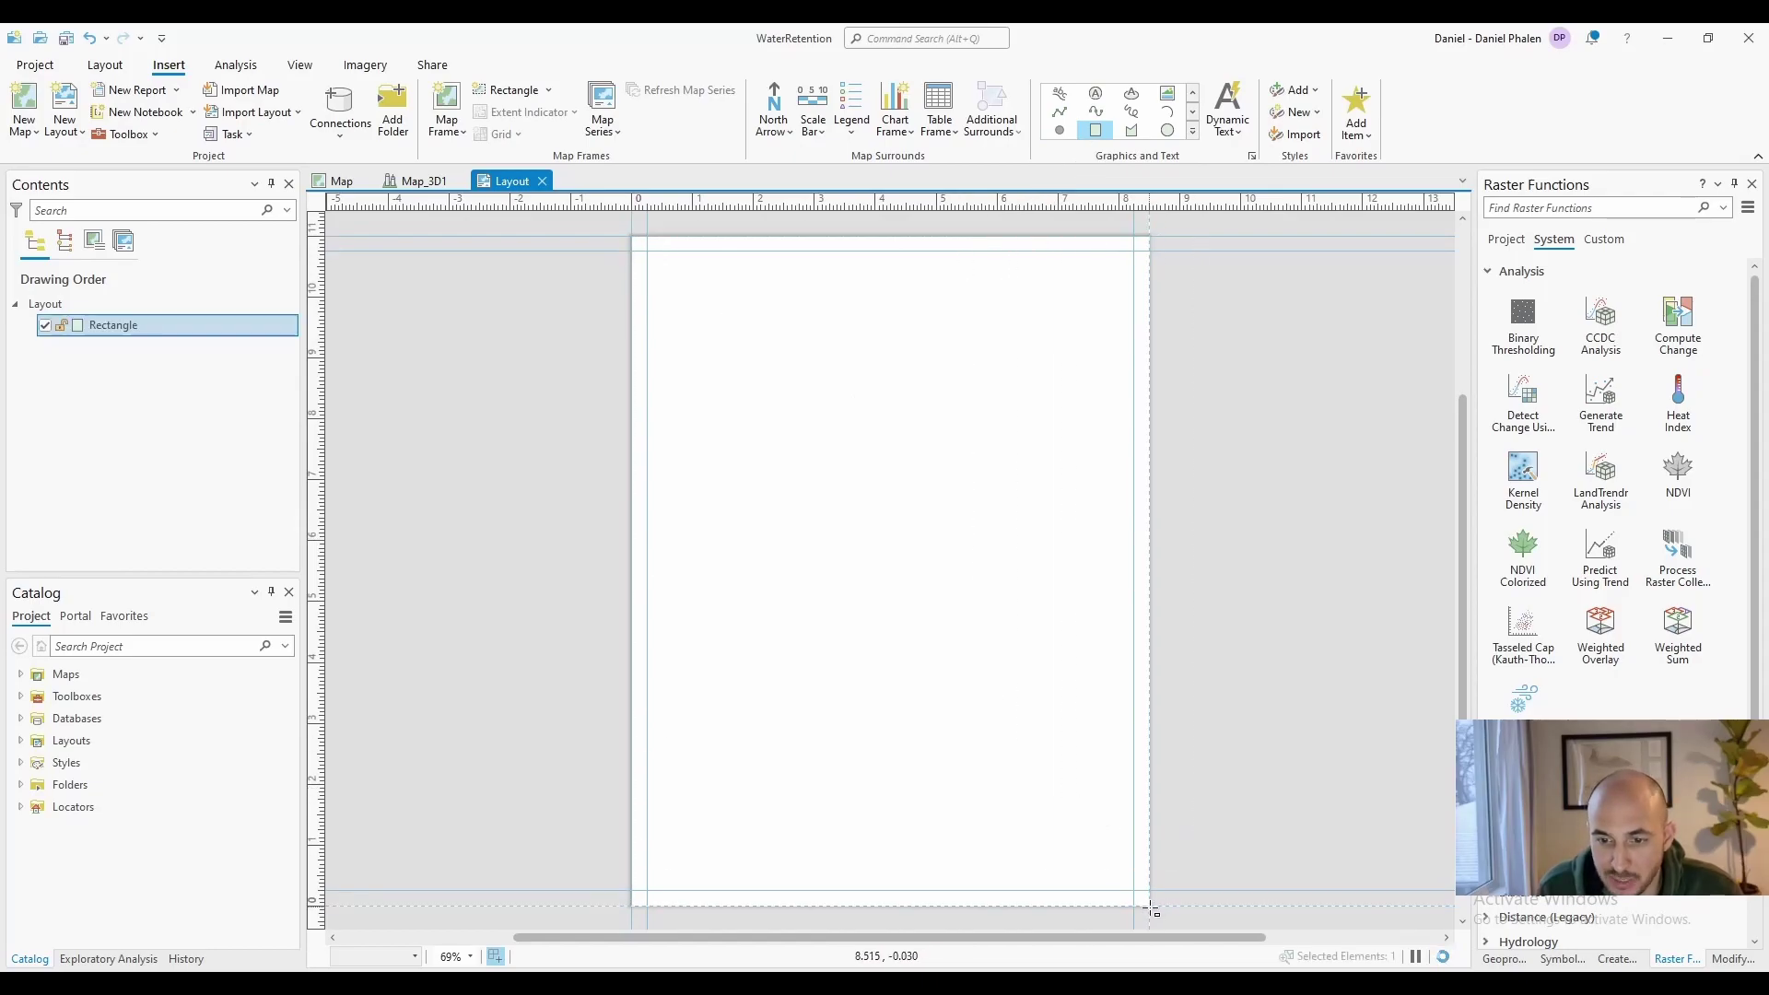
right_click(645, 243)
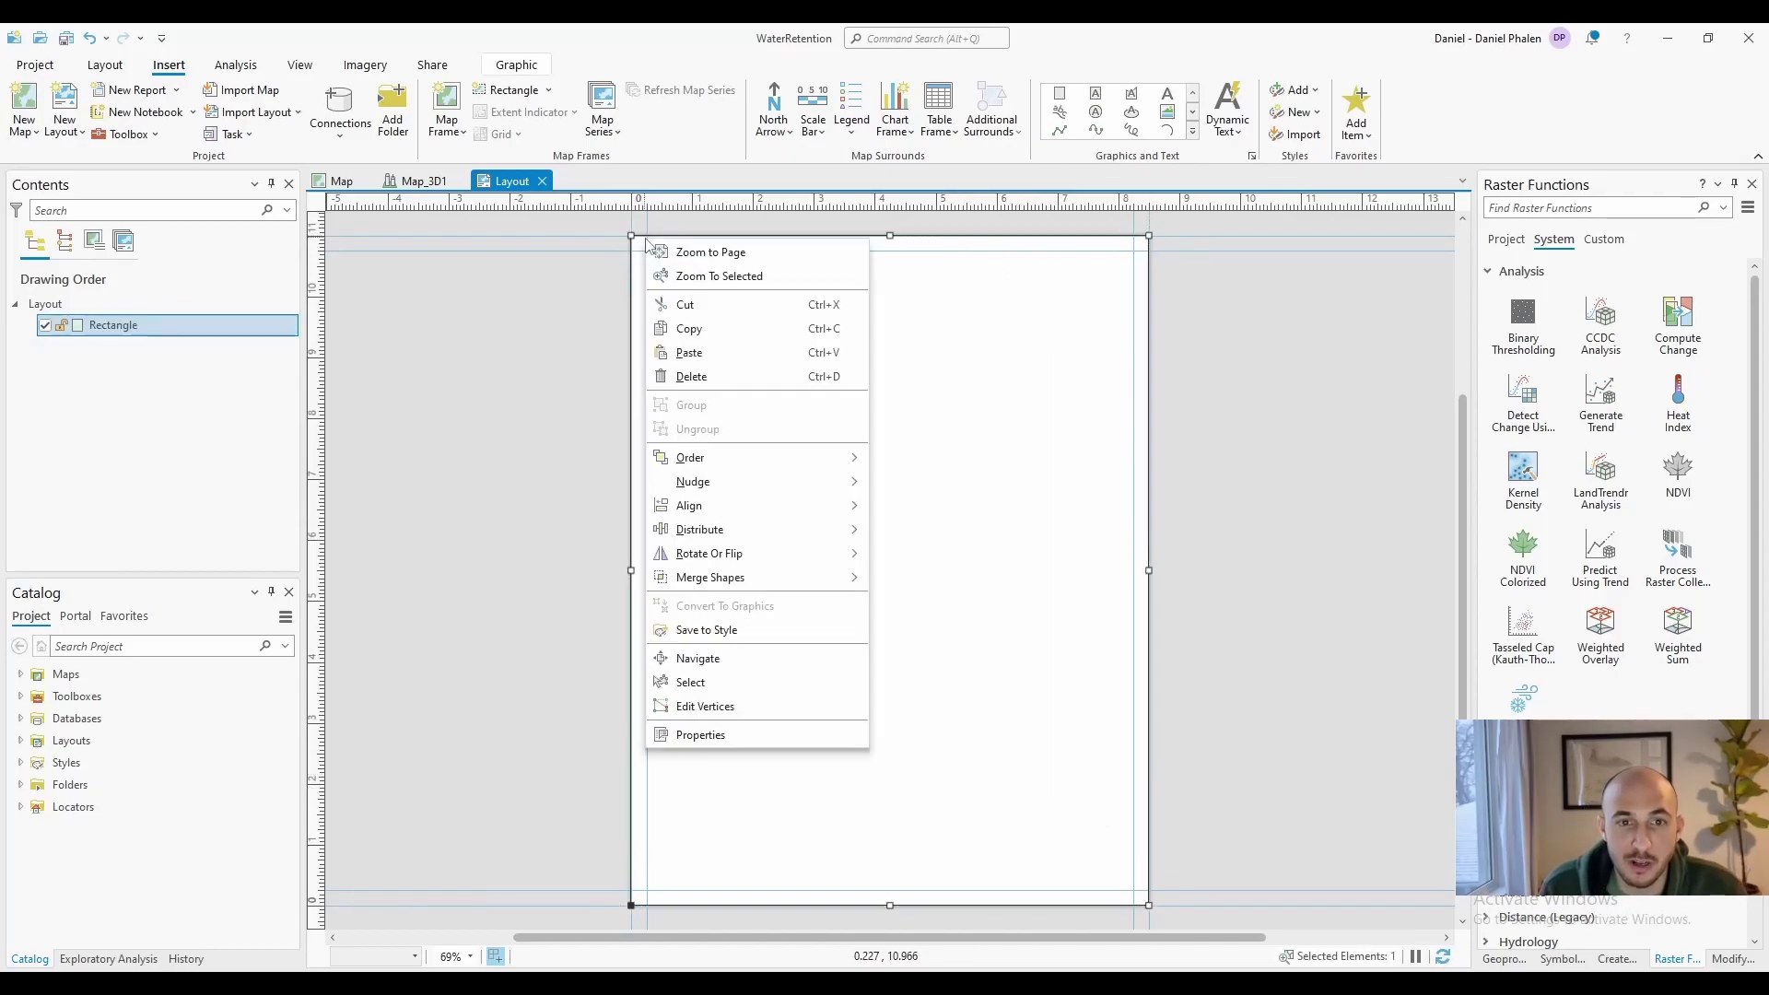
left_click(815, 735)
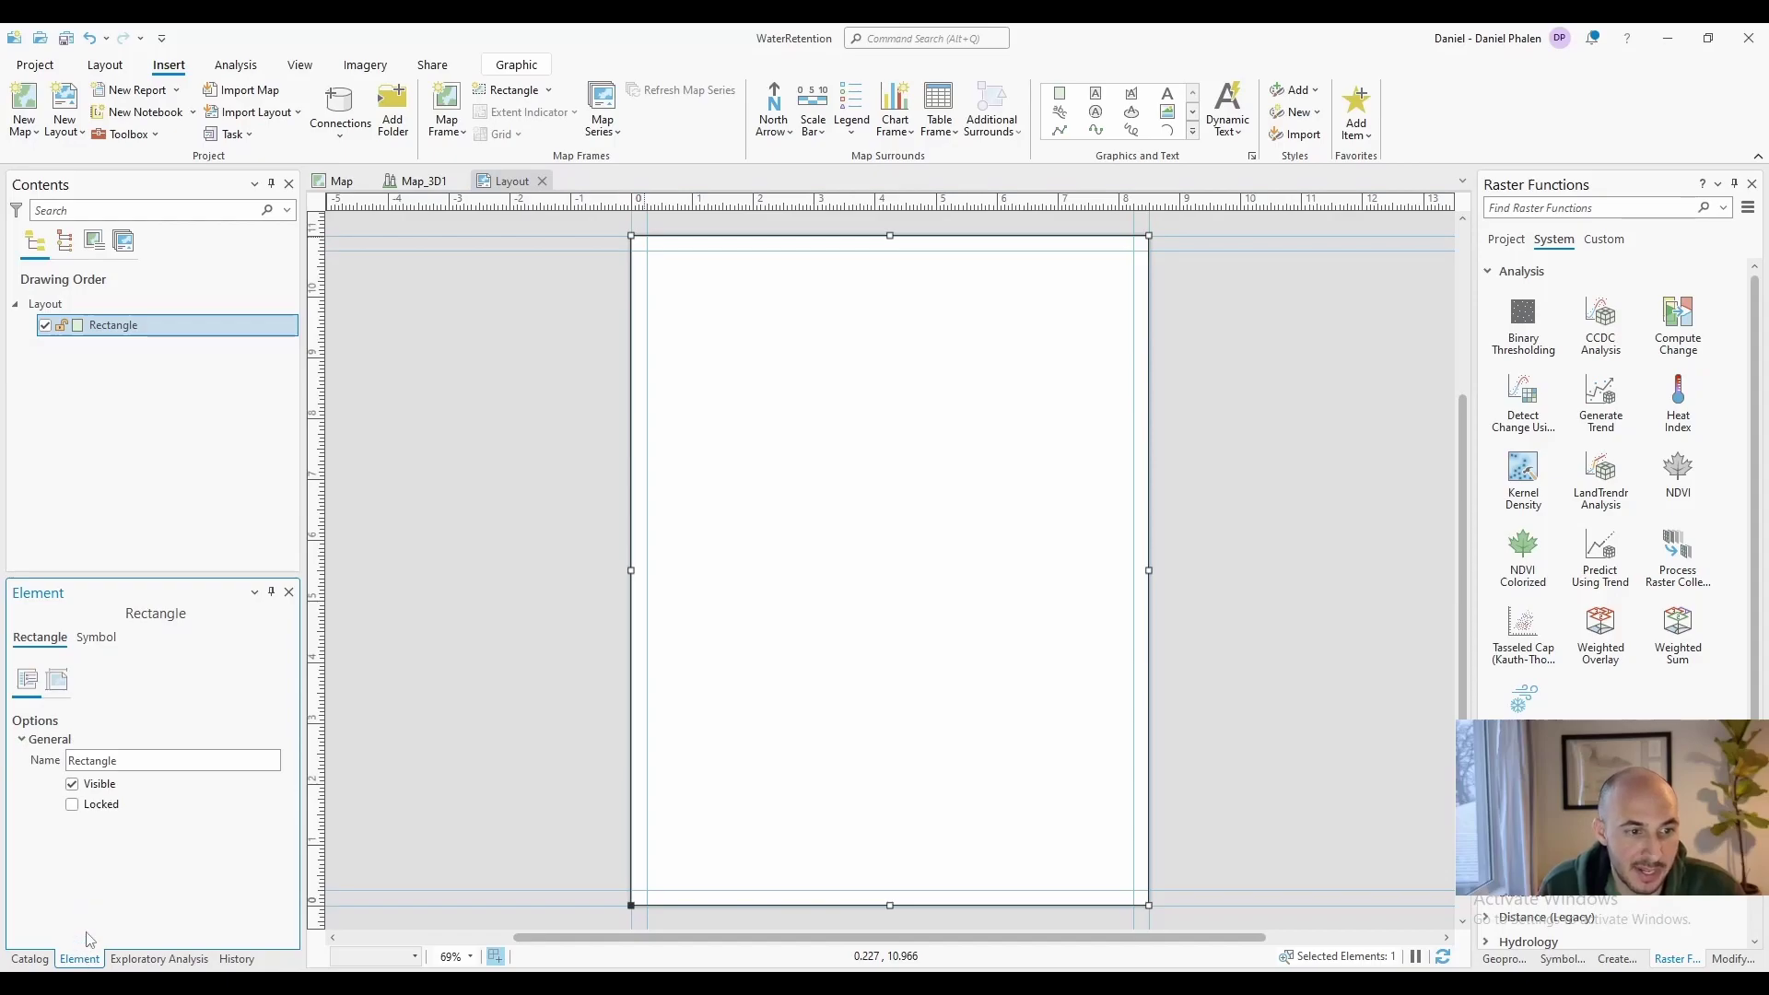
left_click(56, 680)
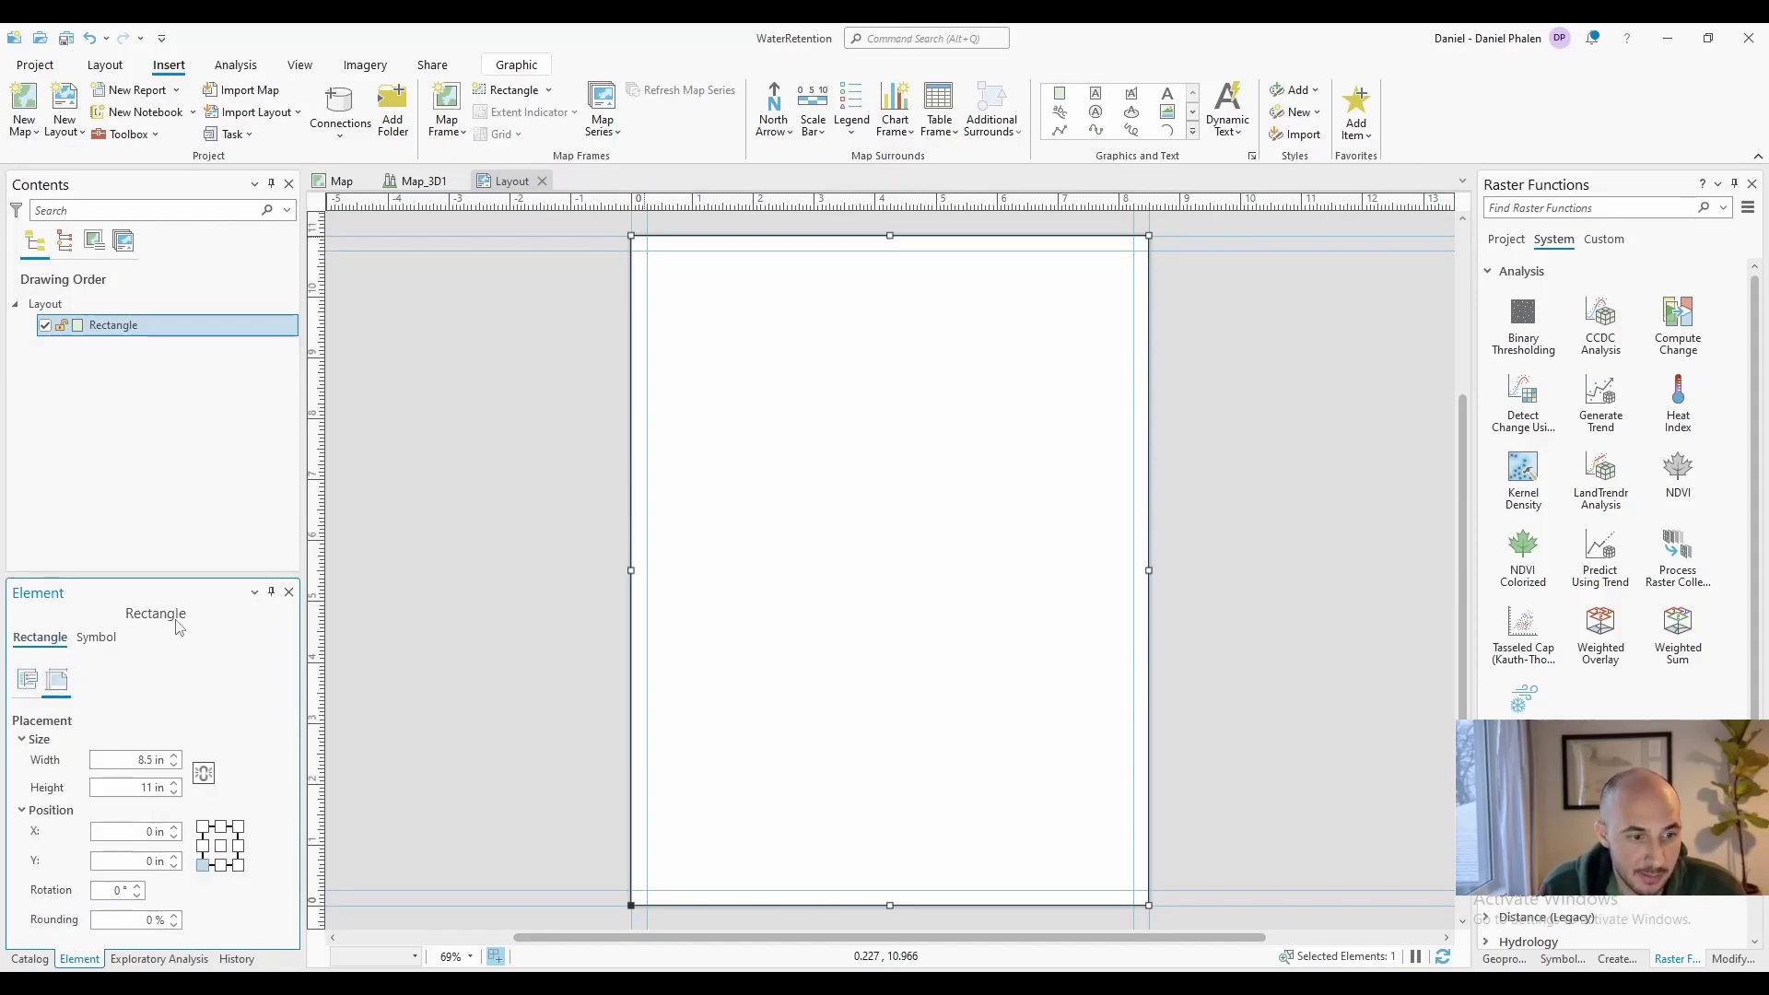
Give the page border rectangle a 2 pt outline
left_click(88, 638)
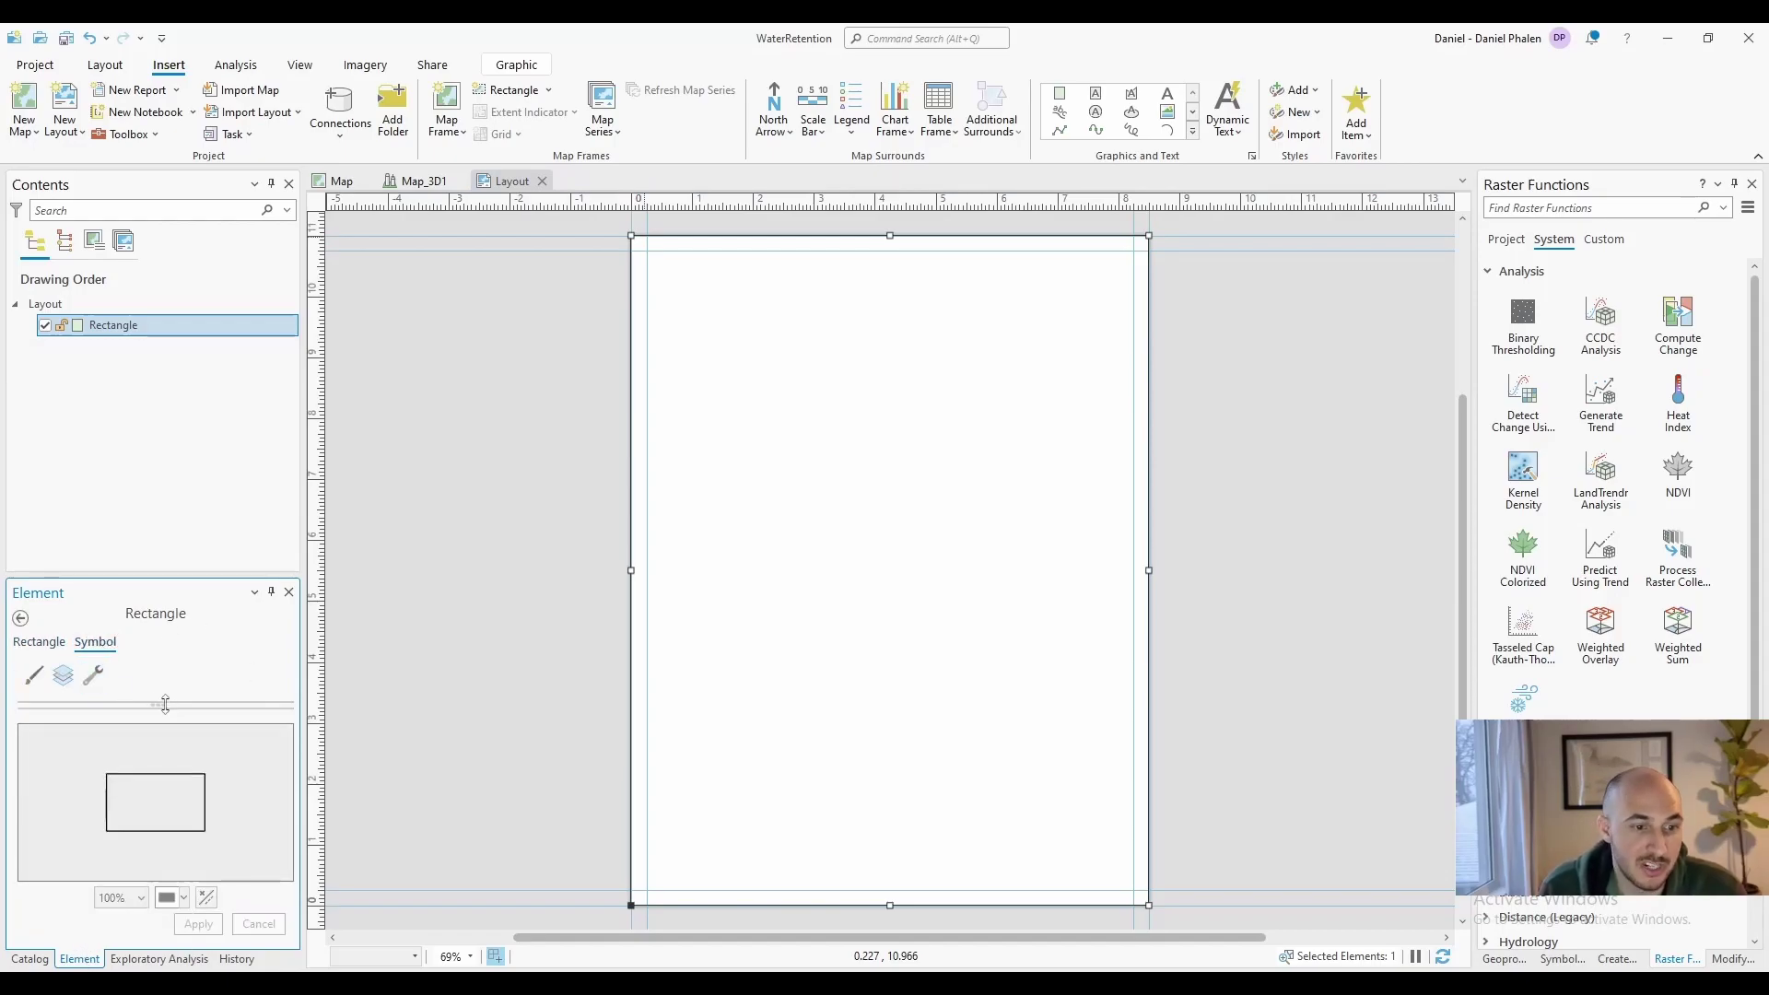
left_click_drag(195, 875, 196, 927)
left_click(287, 763)
left_click(280, 680)
left_click(286, 784)
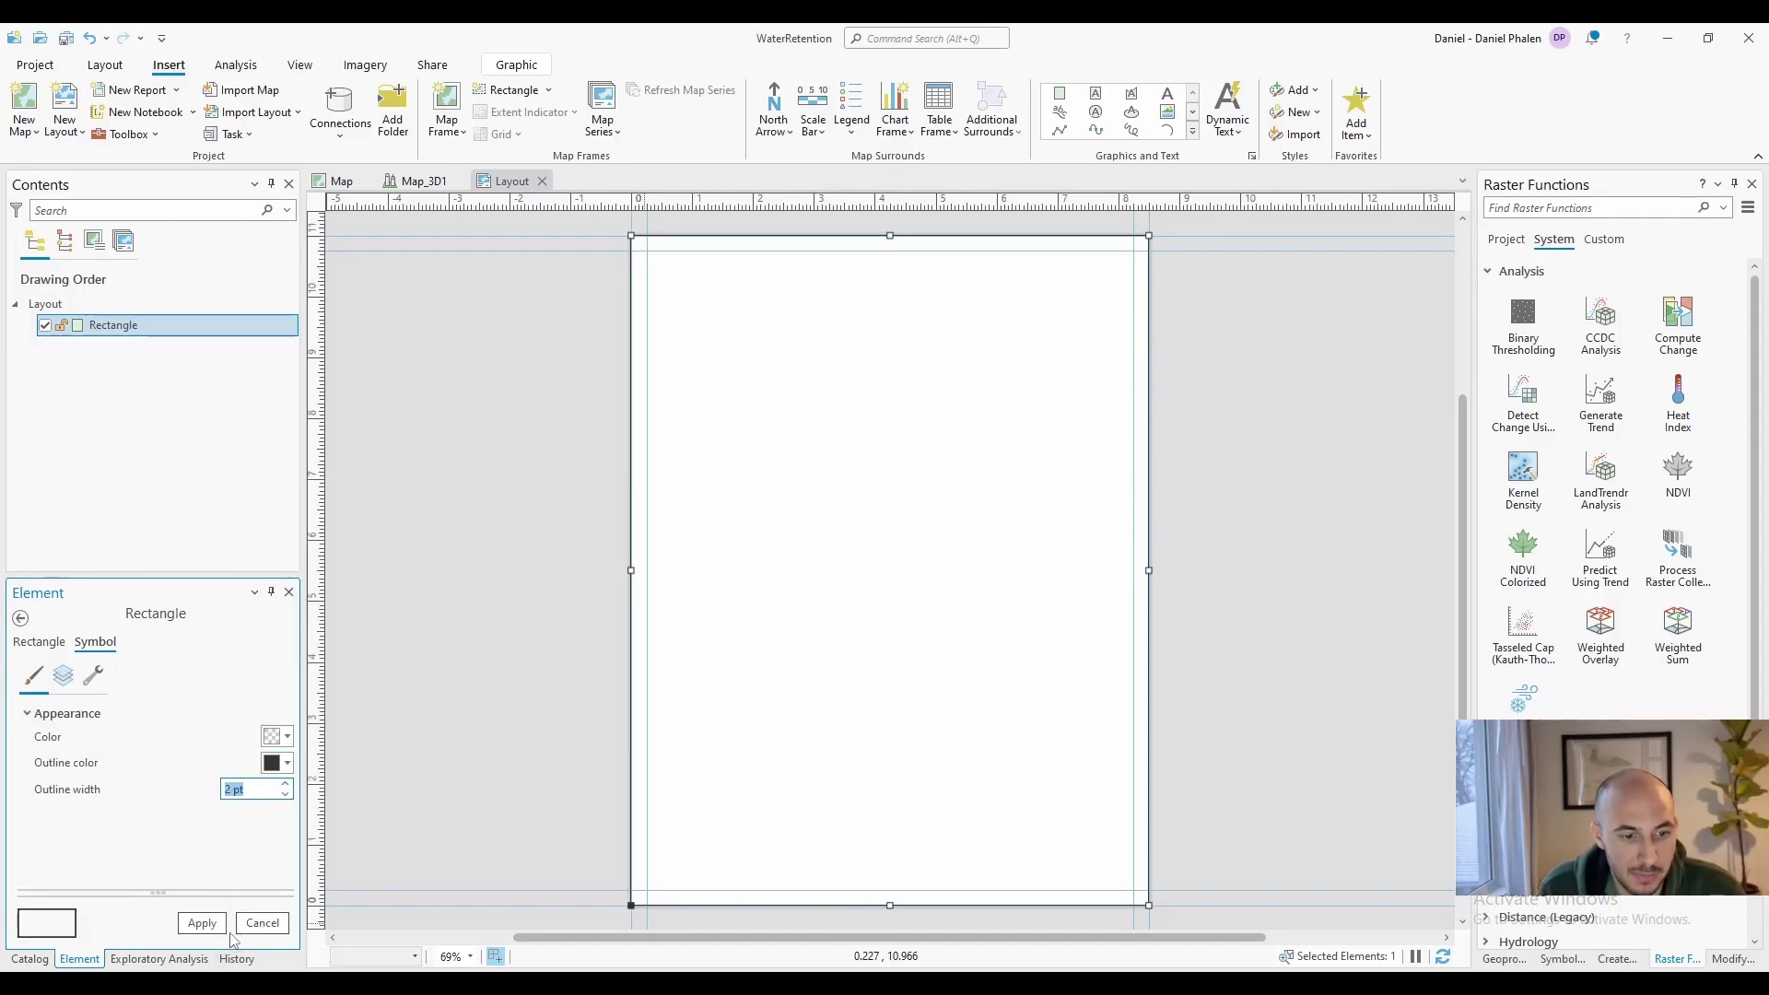
left_click(203, 924)
Lock the border rectangle in Contents
left_click(457, 711)
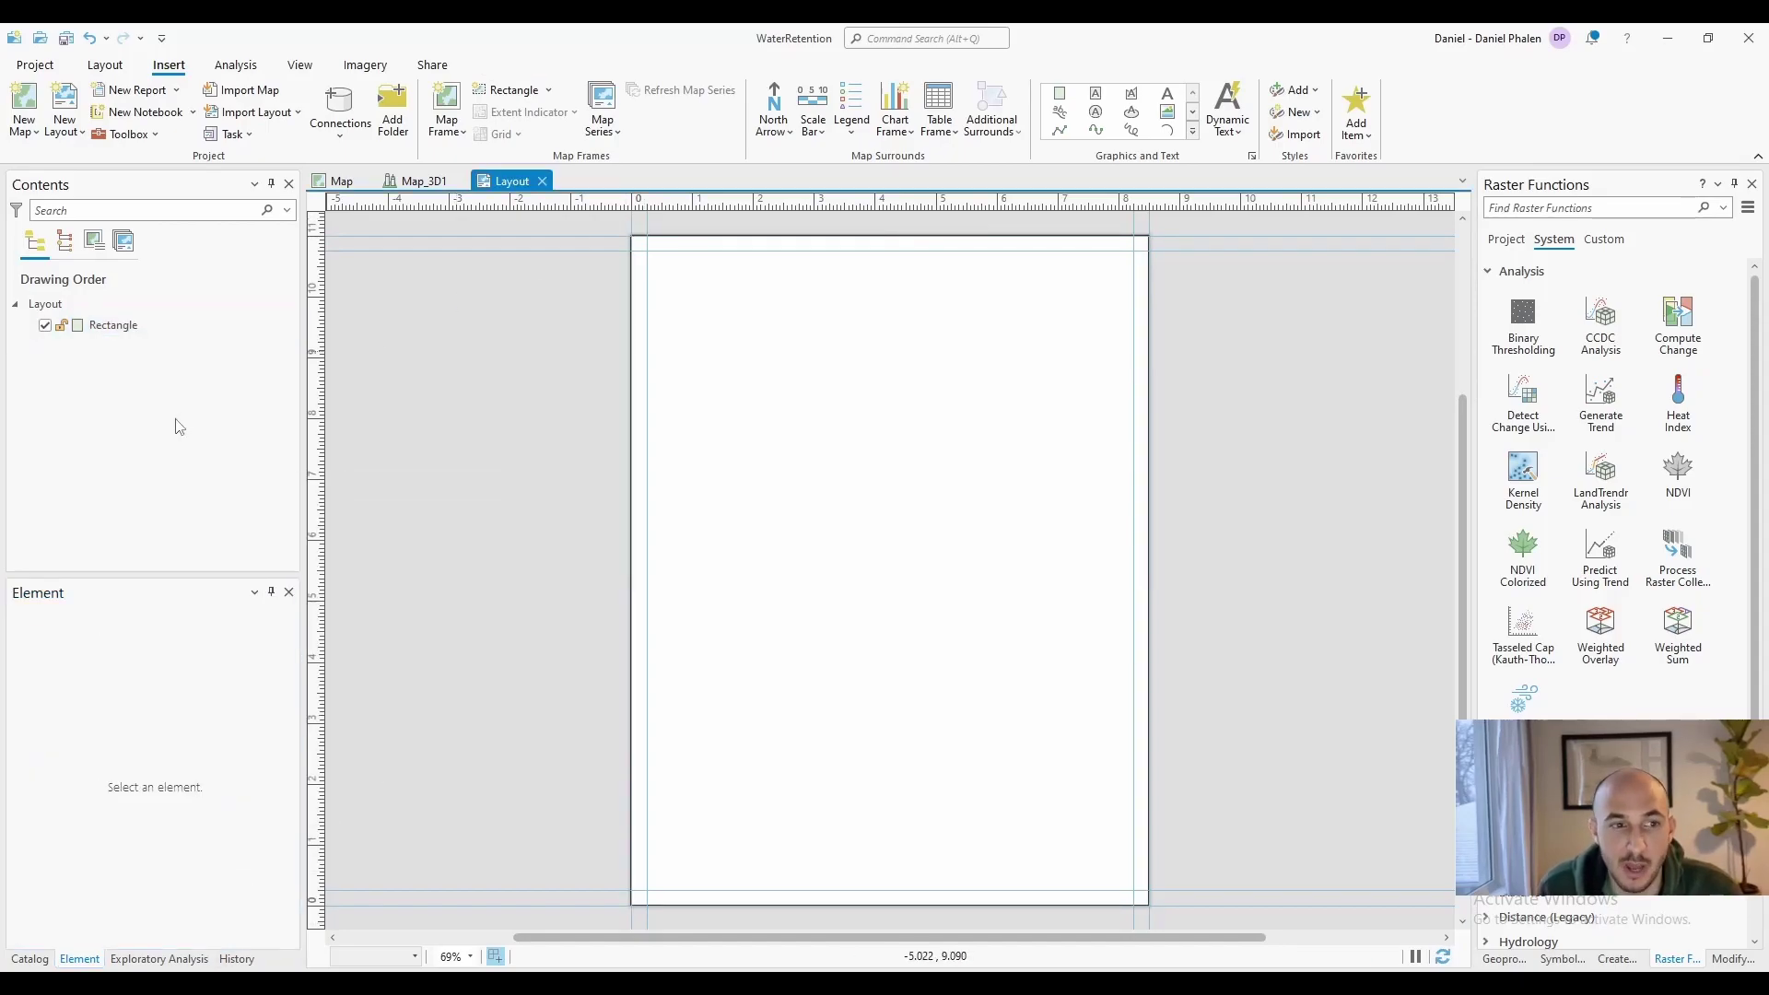
left_click(64, 326)
left_click(698, 378)
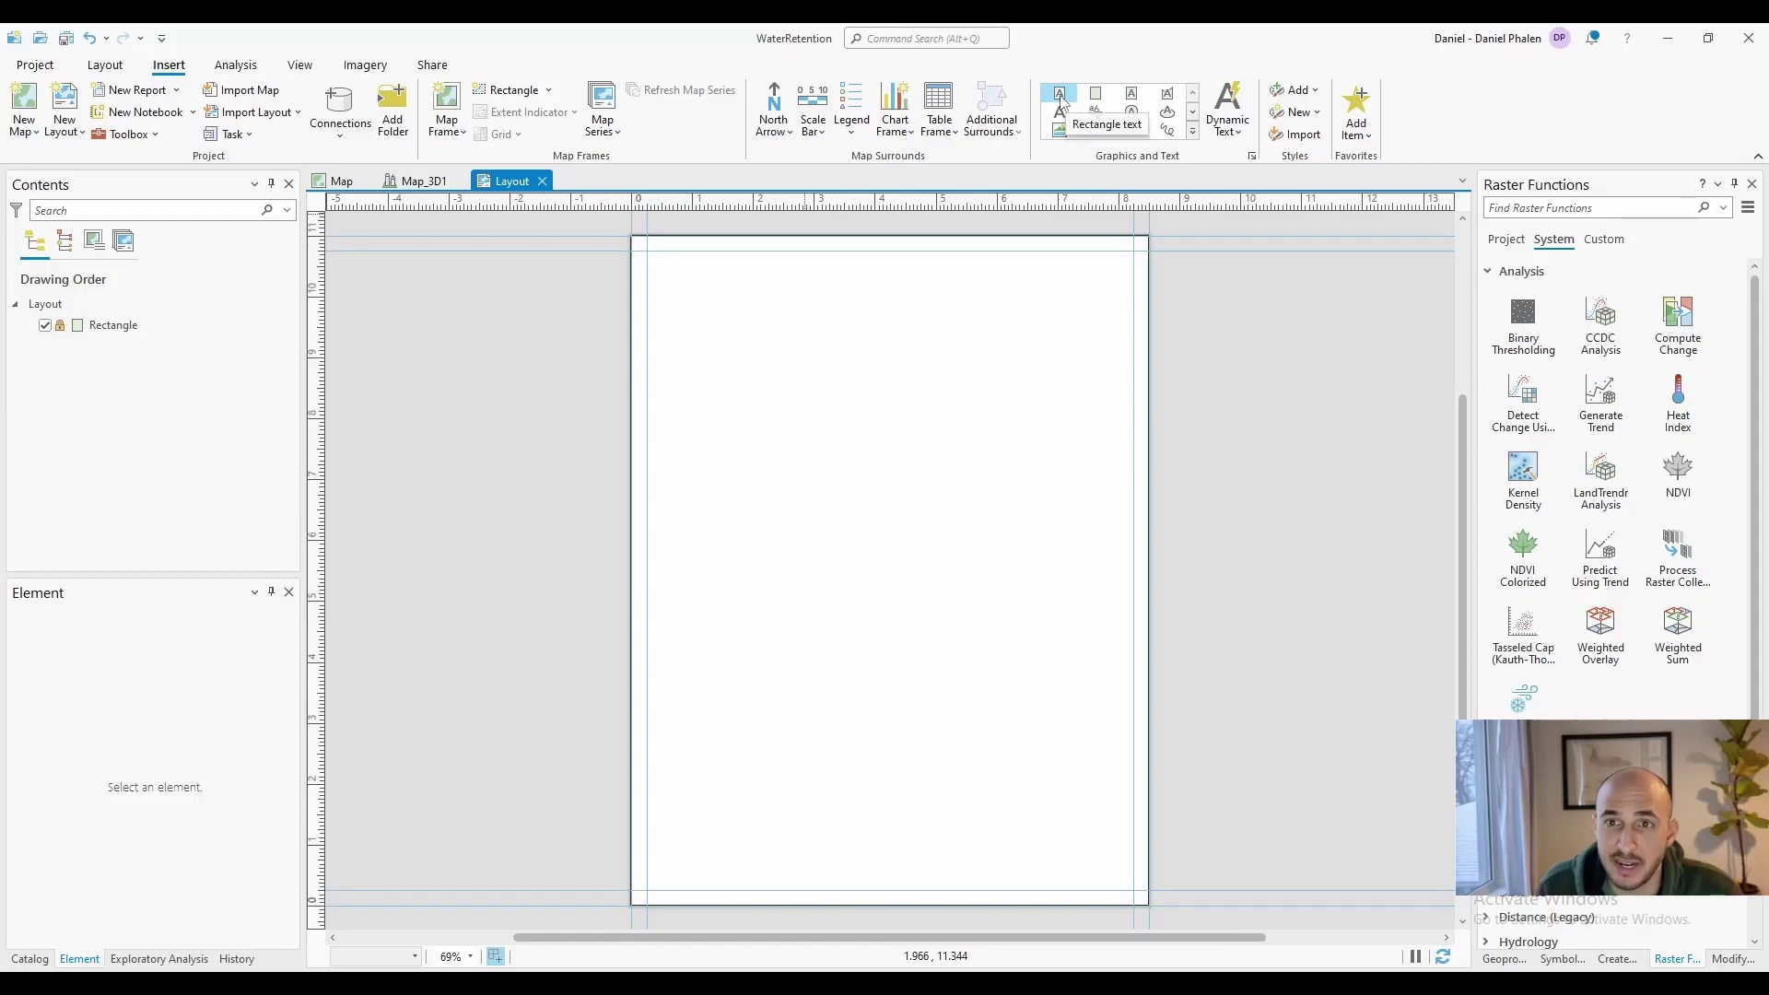
Draw a text box across the page top and replace 'Text' with an owner's name
left_click(1062, 99)
left_click_drag(649, 247, 1180, 327)
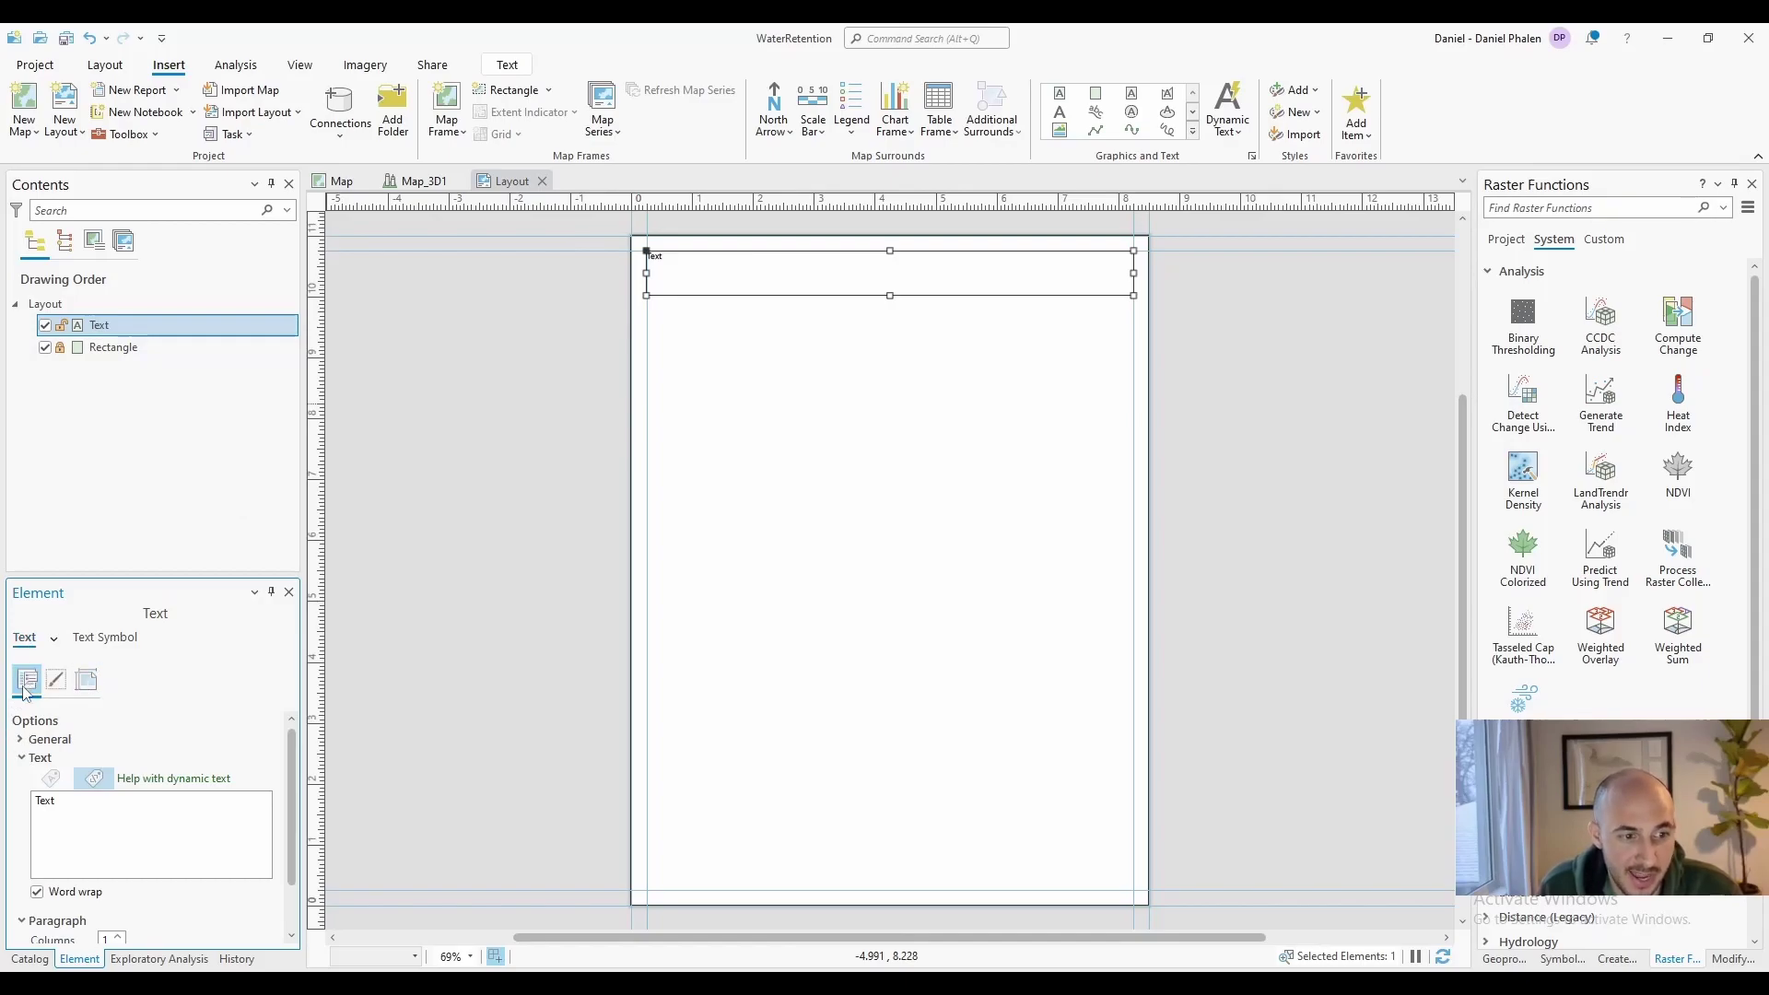
left_click_drag(119, 809, 4, 785)
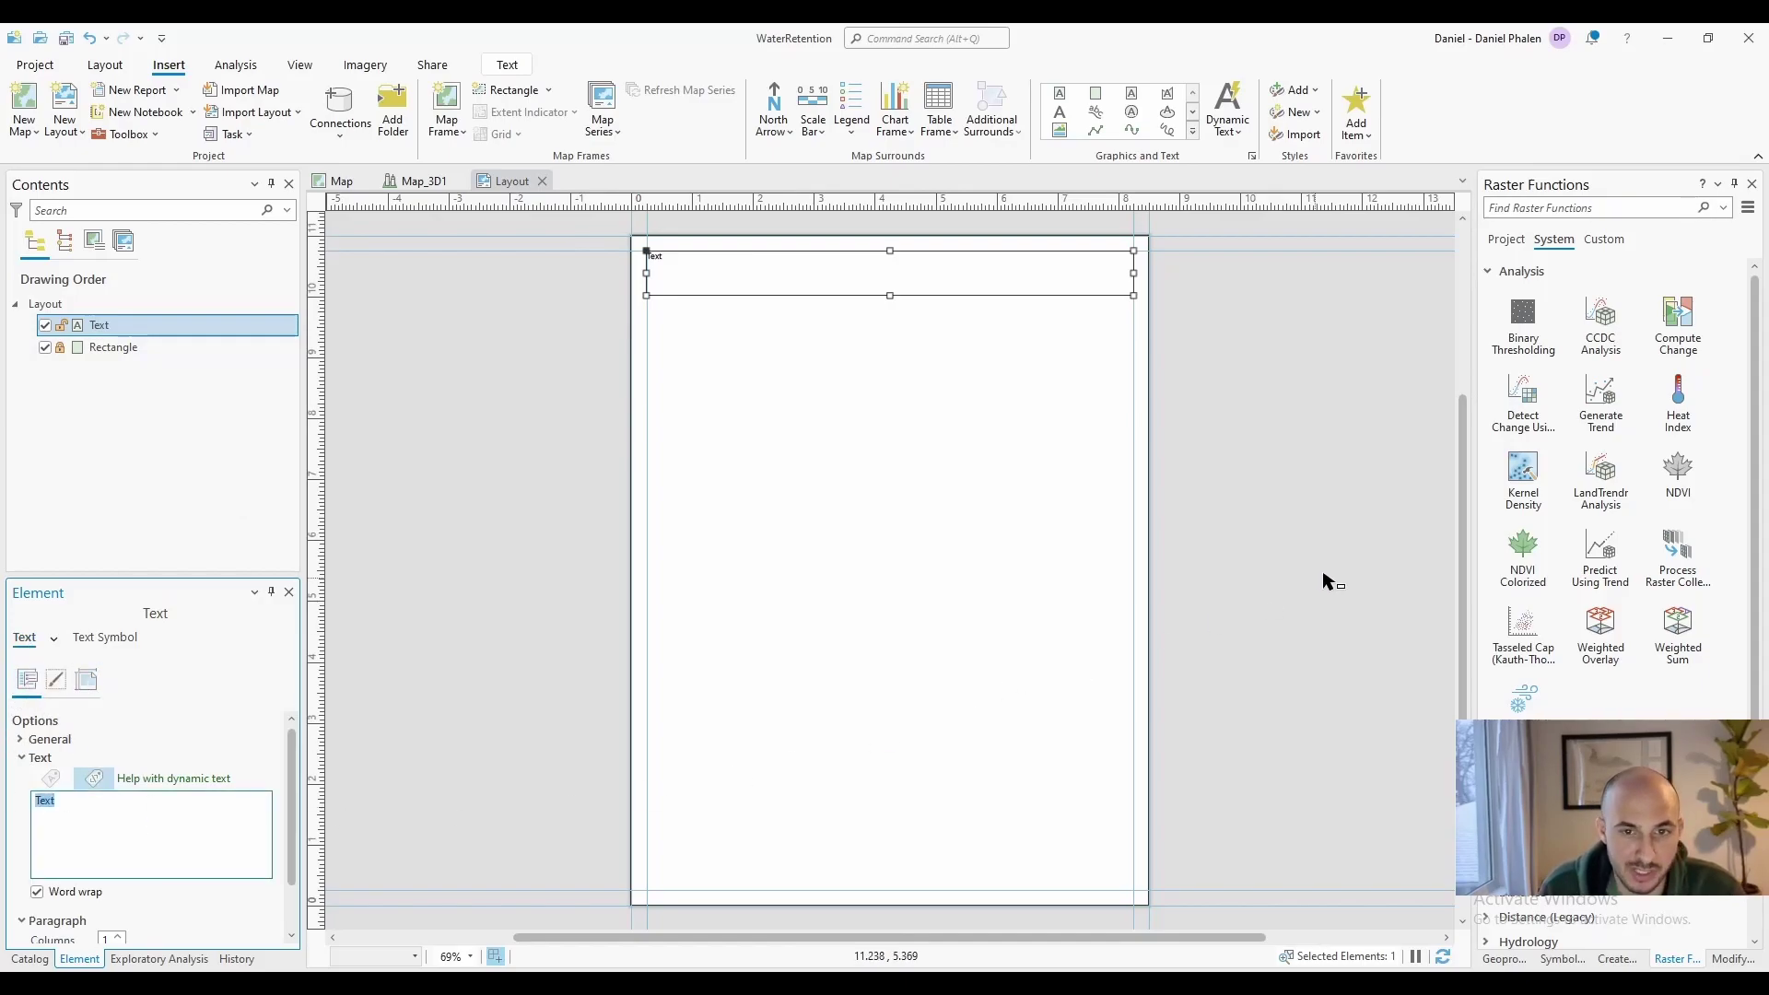
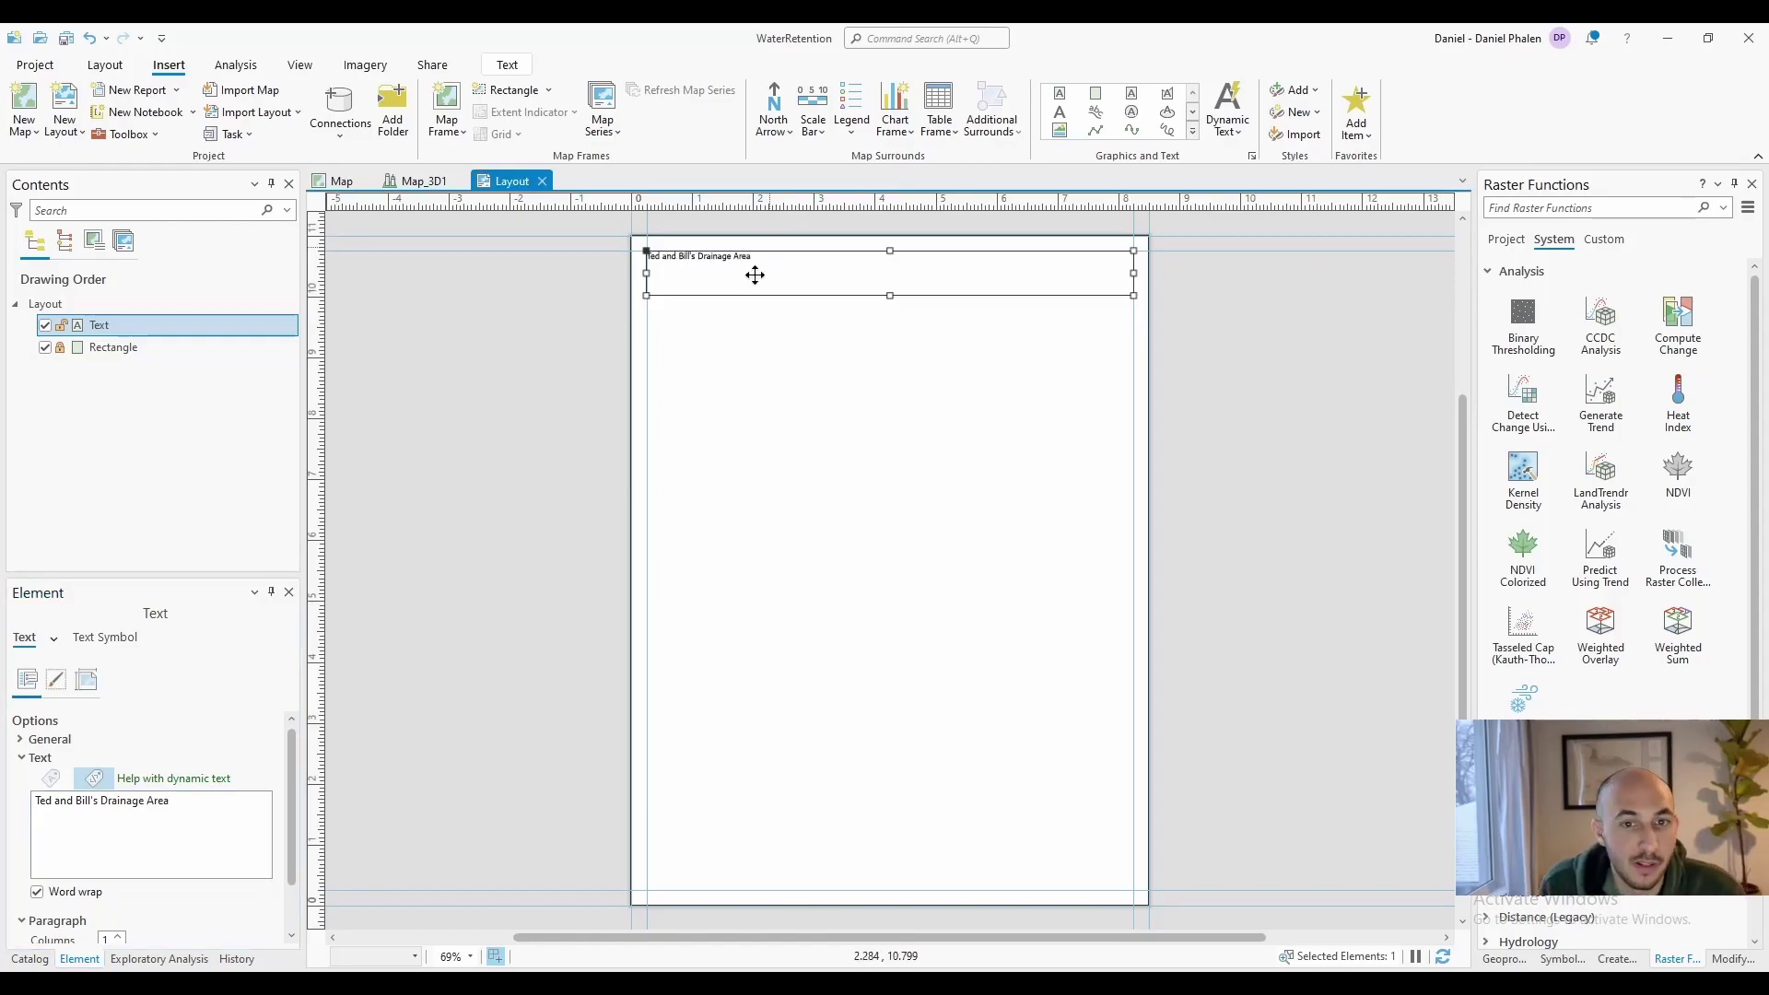
Give the title box a black border
left_click(56, 680)
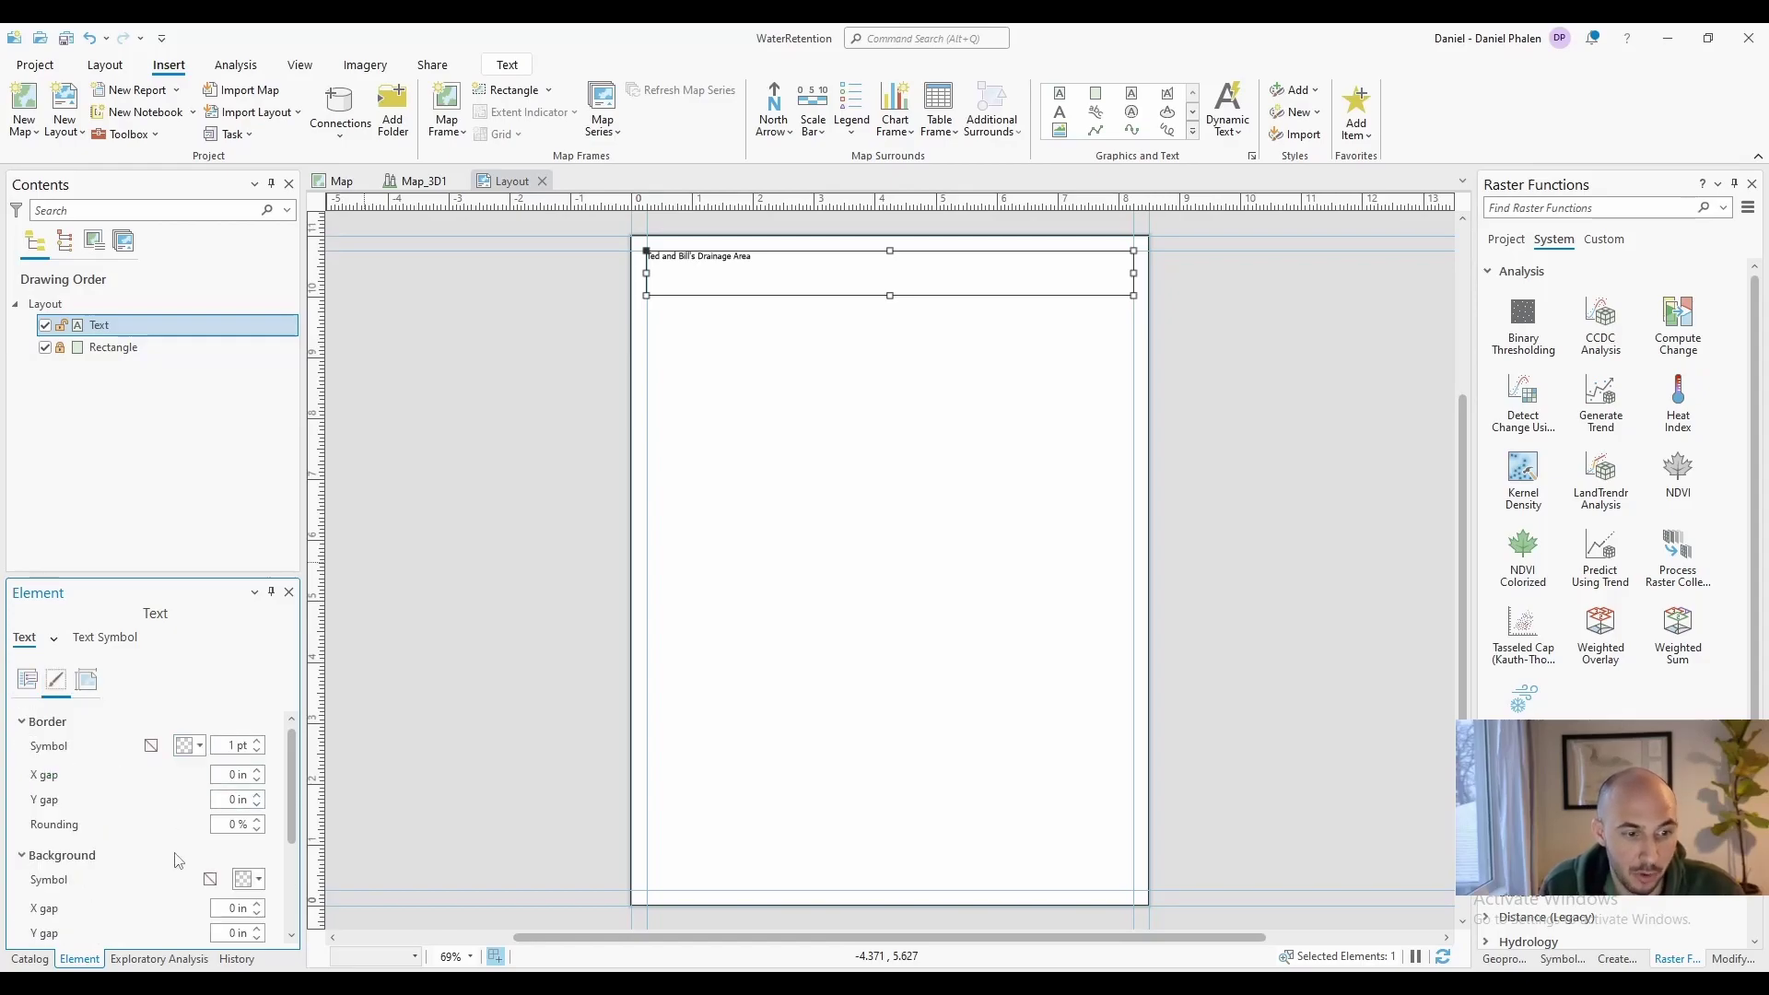
left_click(190, 747)
left_click(187, 677)
left_click(936, 437)
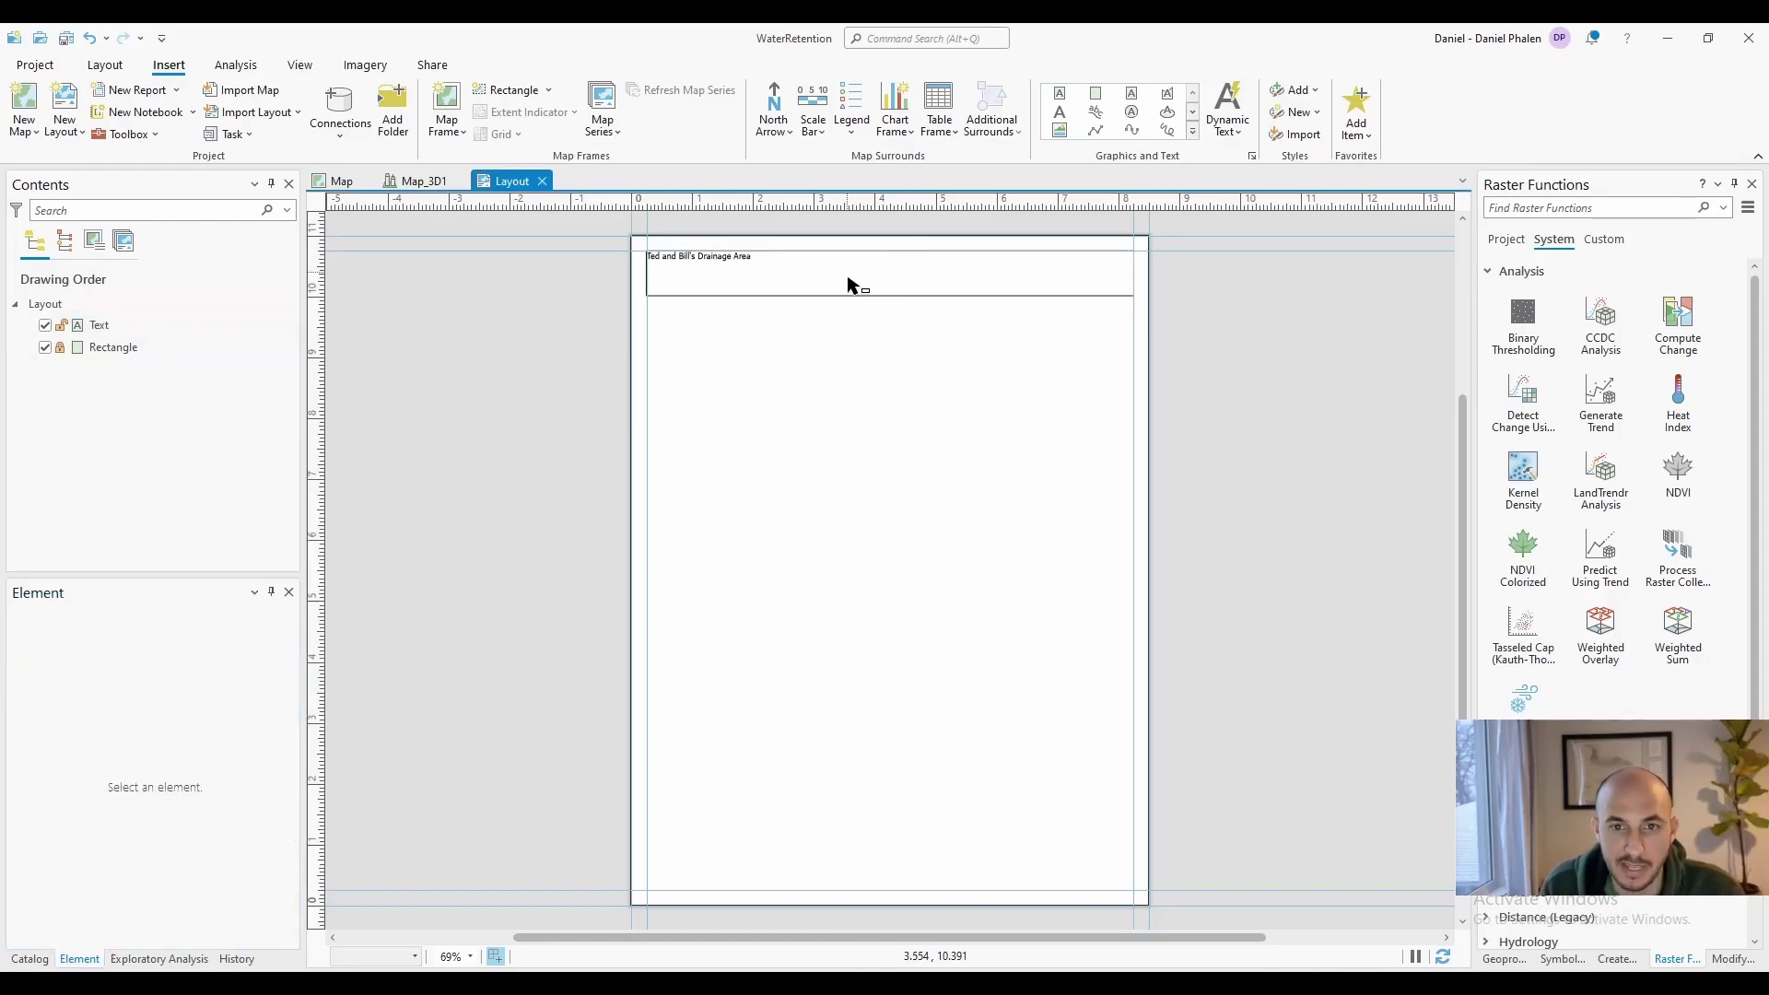
Remove all layout guides and leave the title box with no background fill
right_click(774, 201)
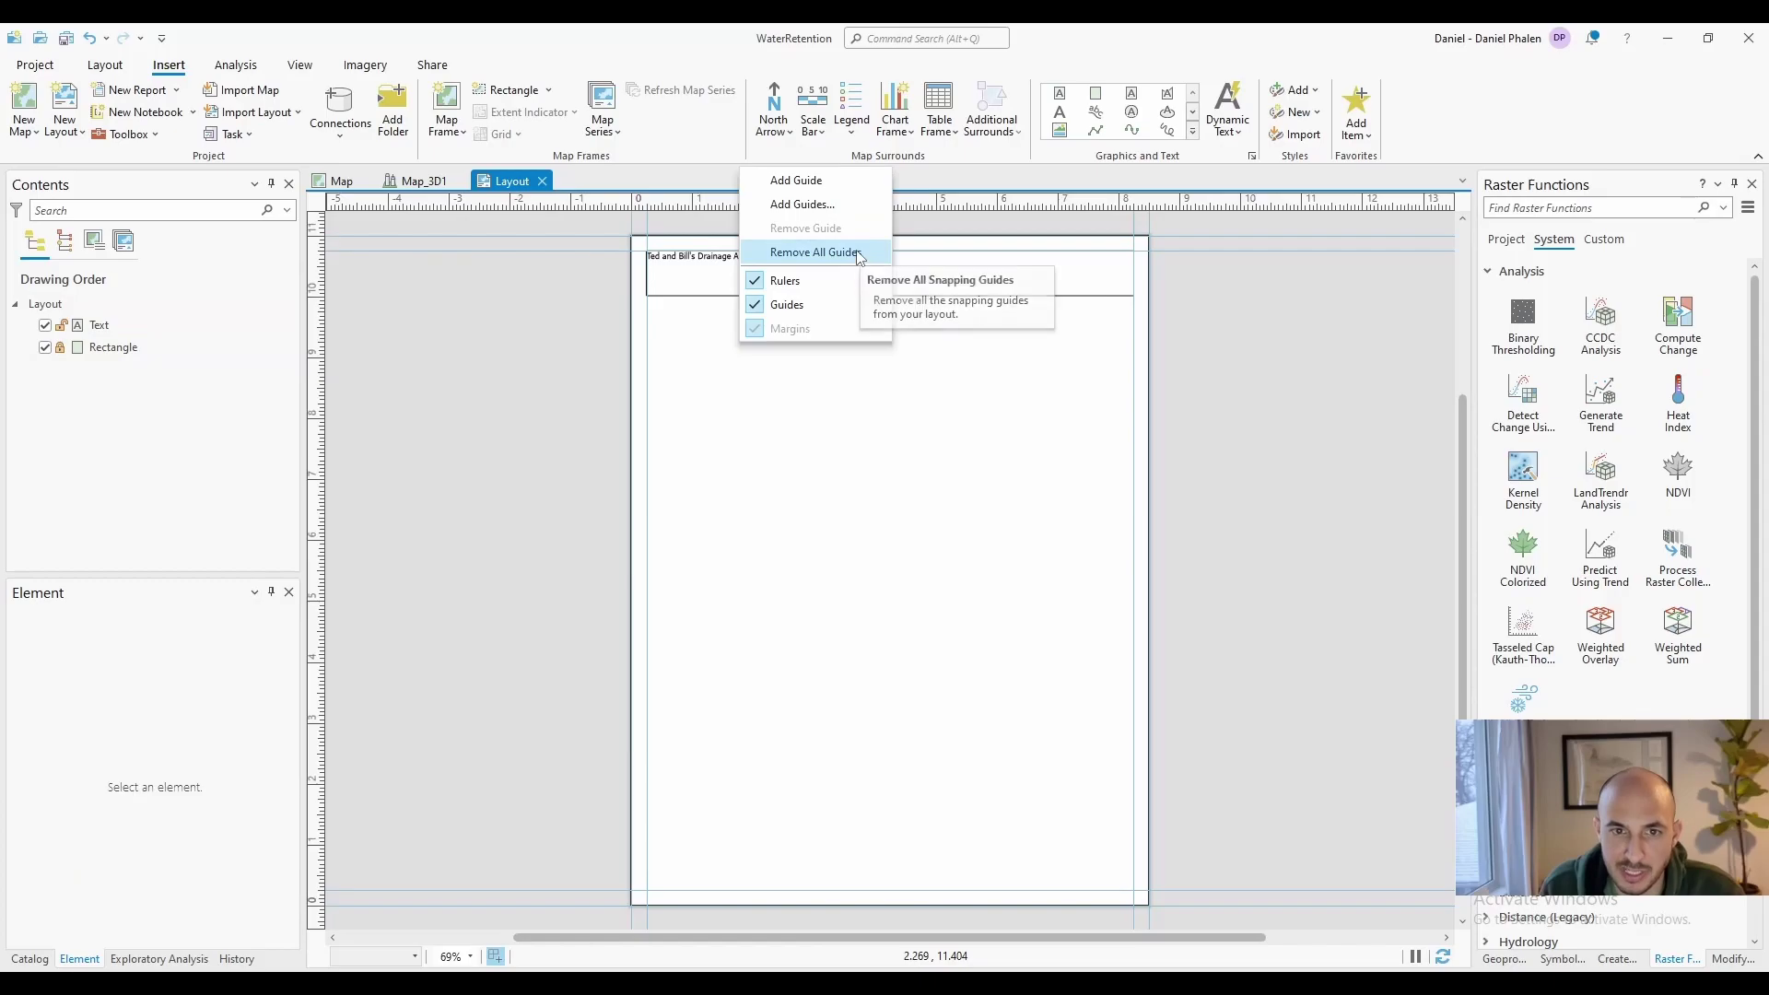
left_click(859, 258)
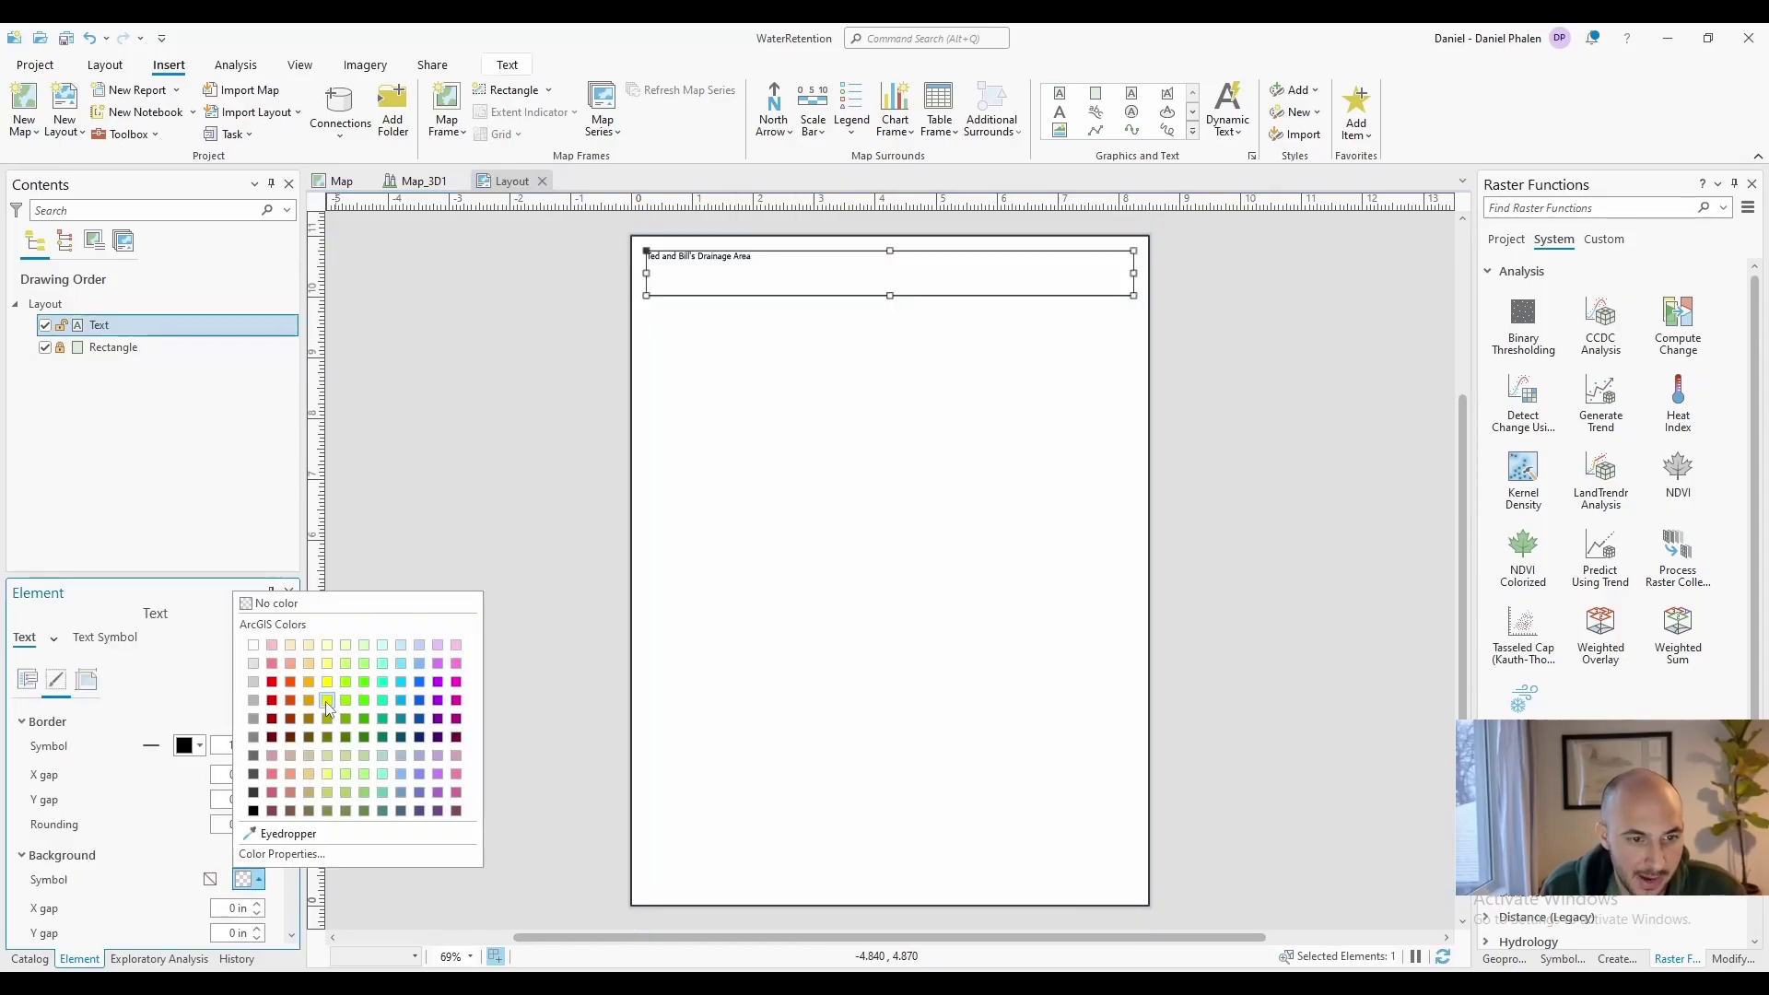
left_click(327, 702)
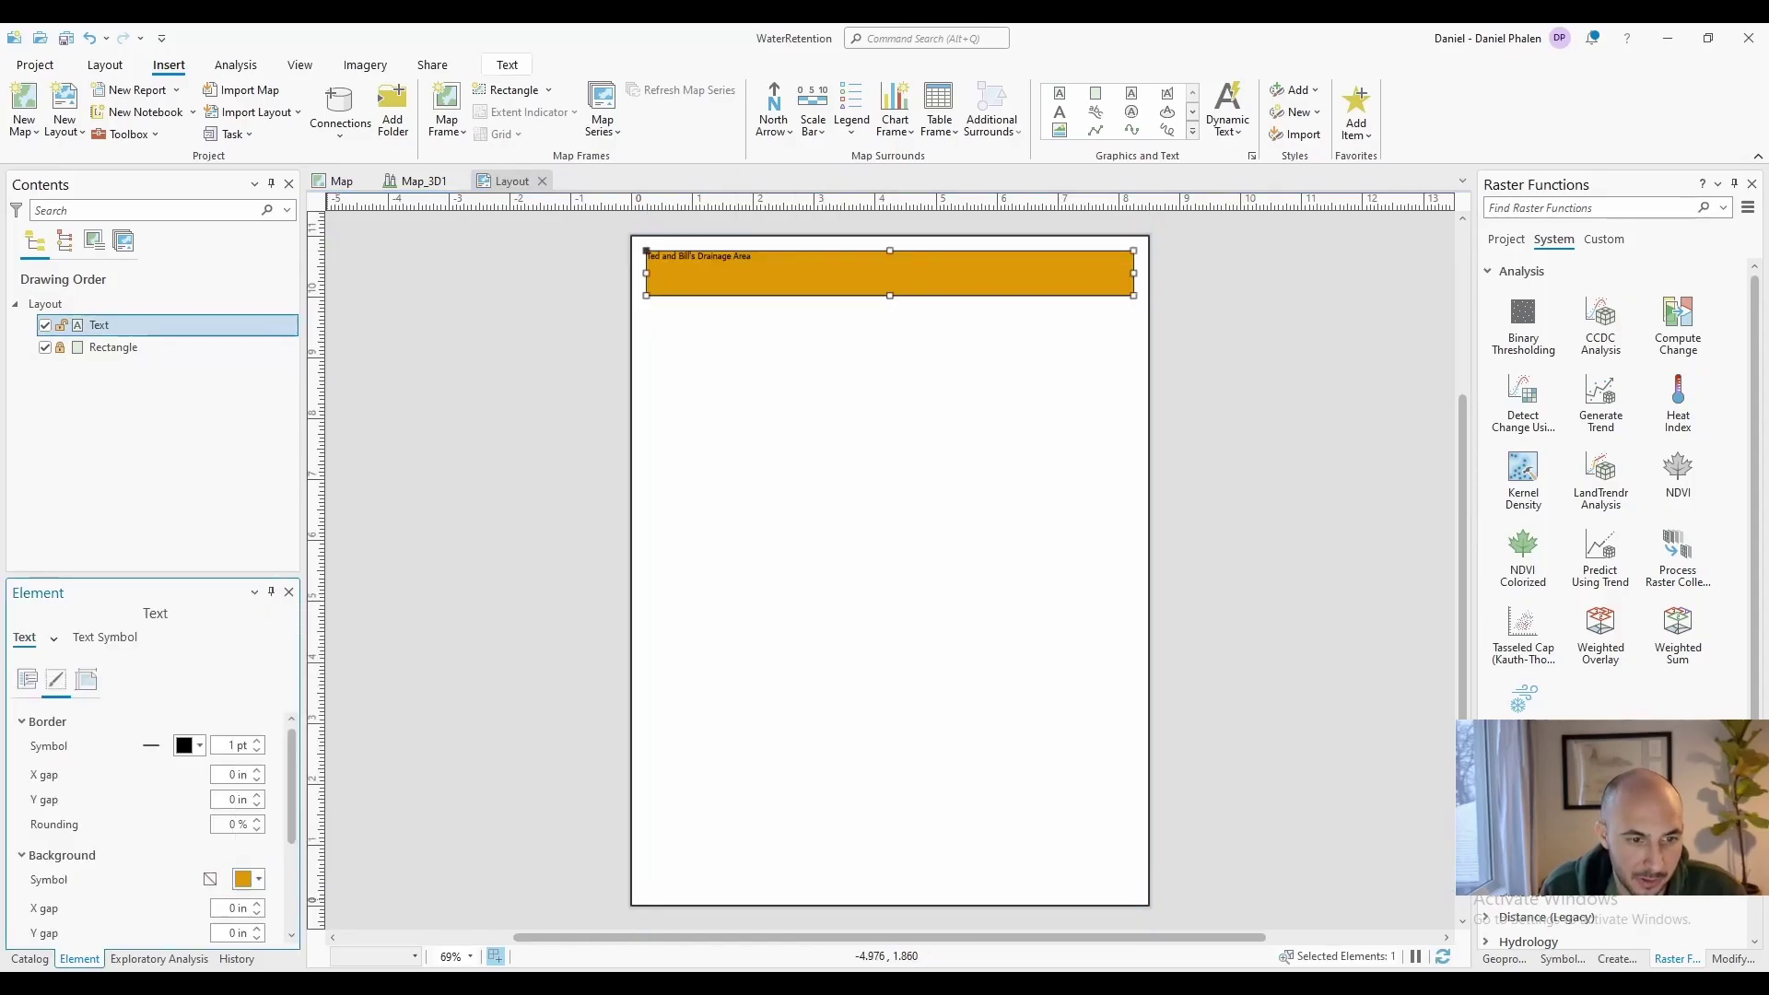
left_click(249, 884)
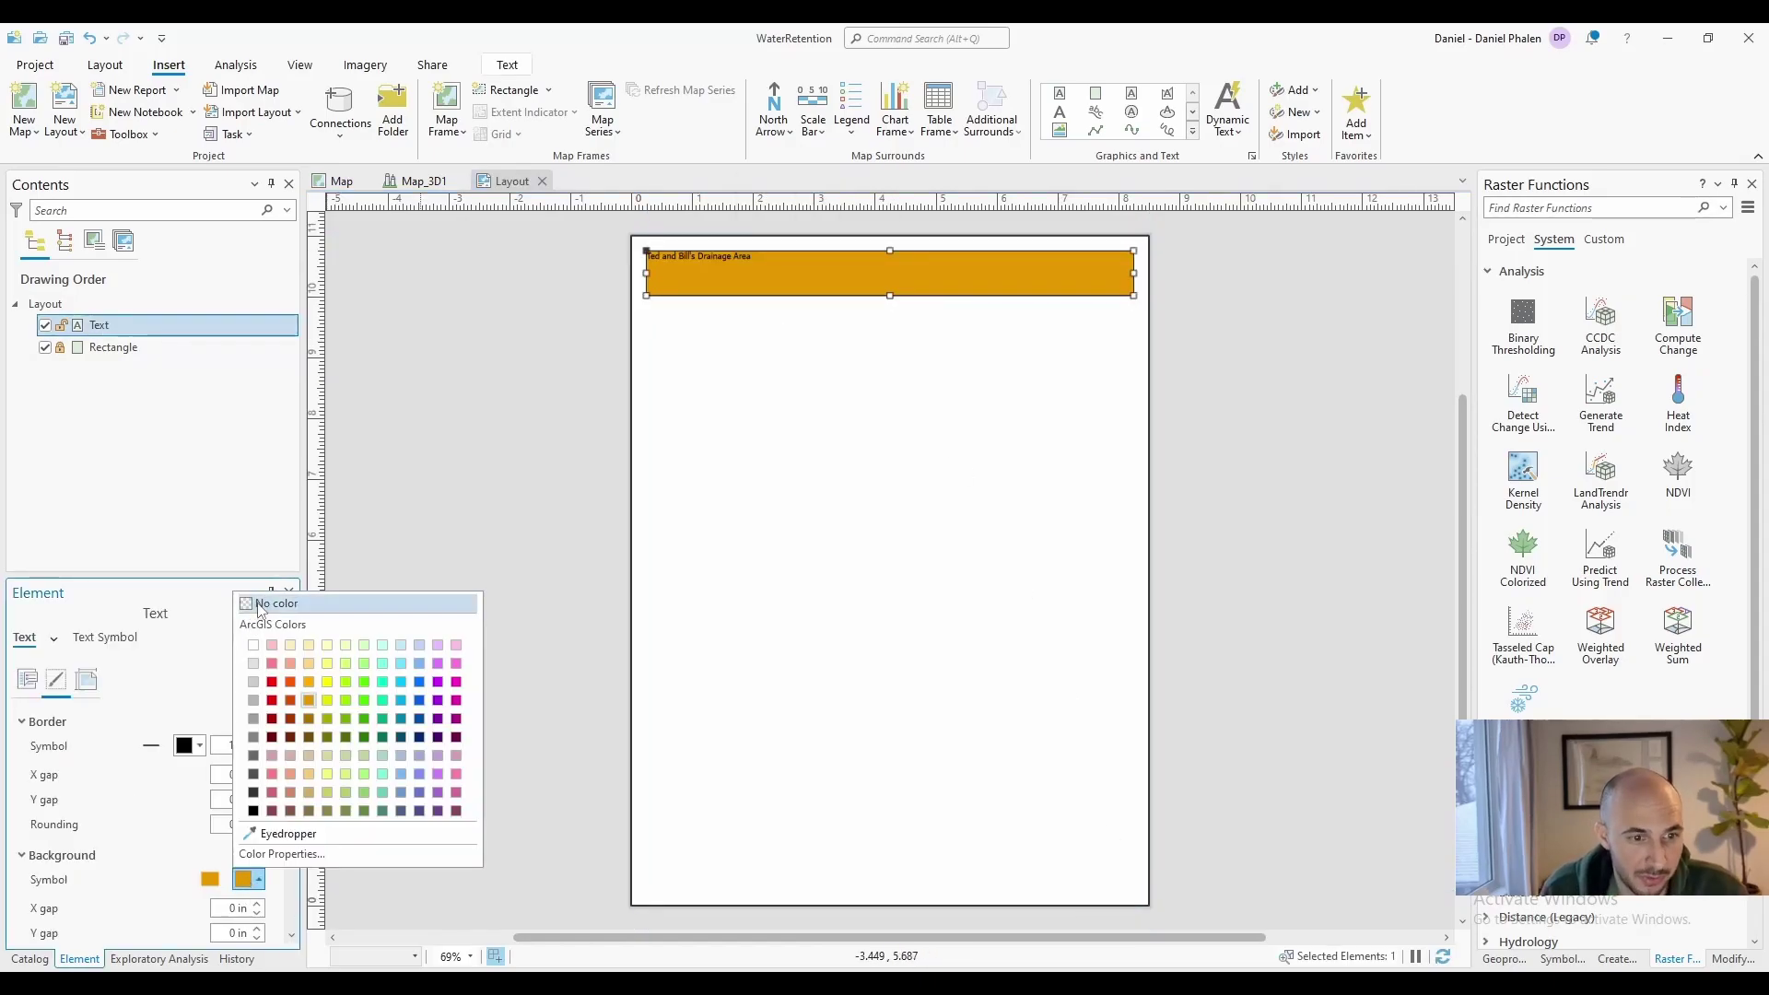
left_click(251, 605)
scroll(66, 887, "down", 2)
Give the title box a black shadow
left_click(259, 854)
left_click(262, 759)
left_click(853, 556)
Browse the title's font list, leaving the font unchanged
left_click(98, 325)
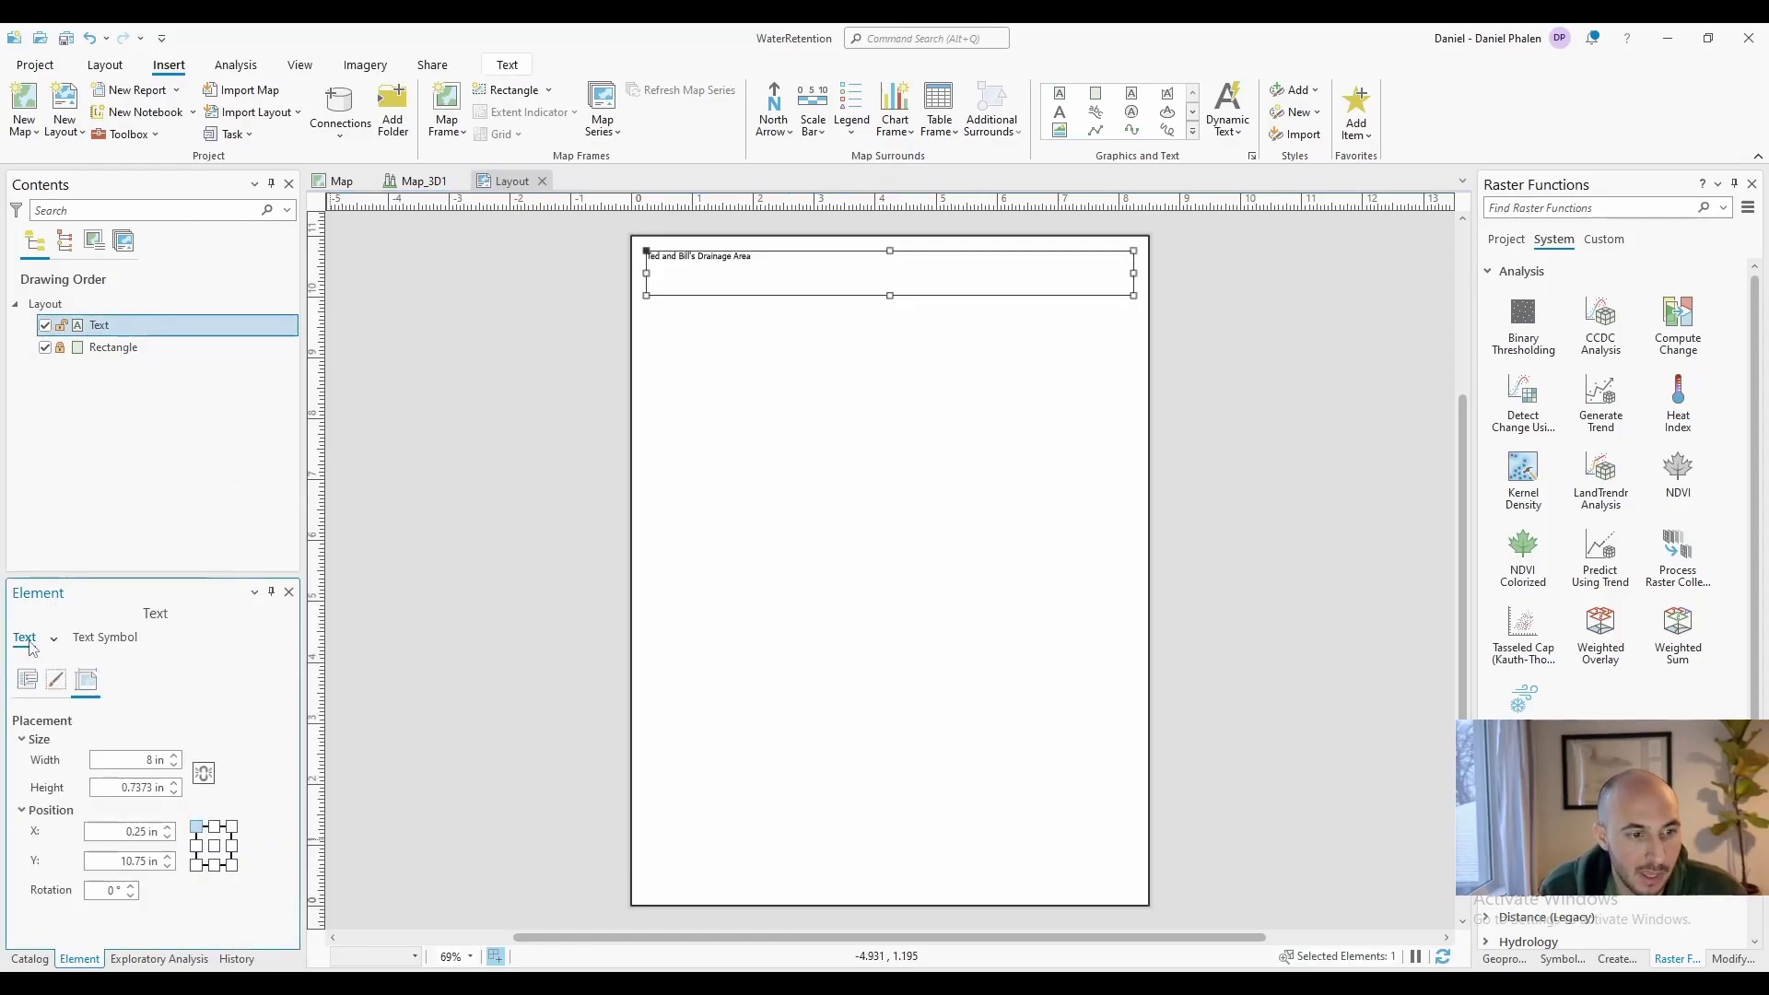
left_click(104, 640)
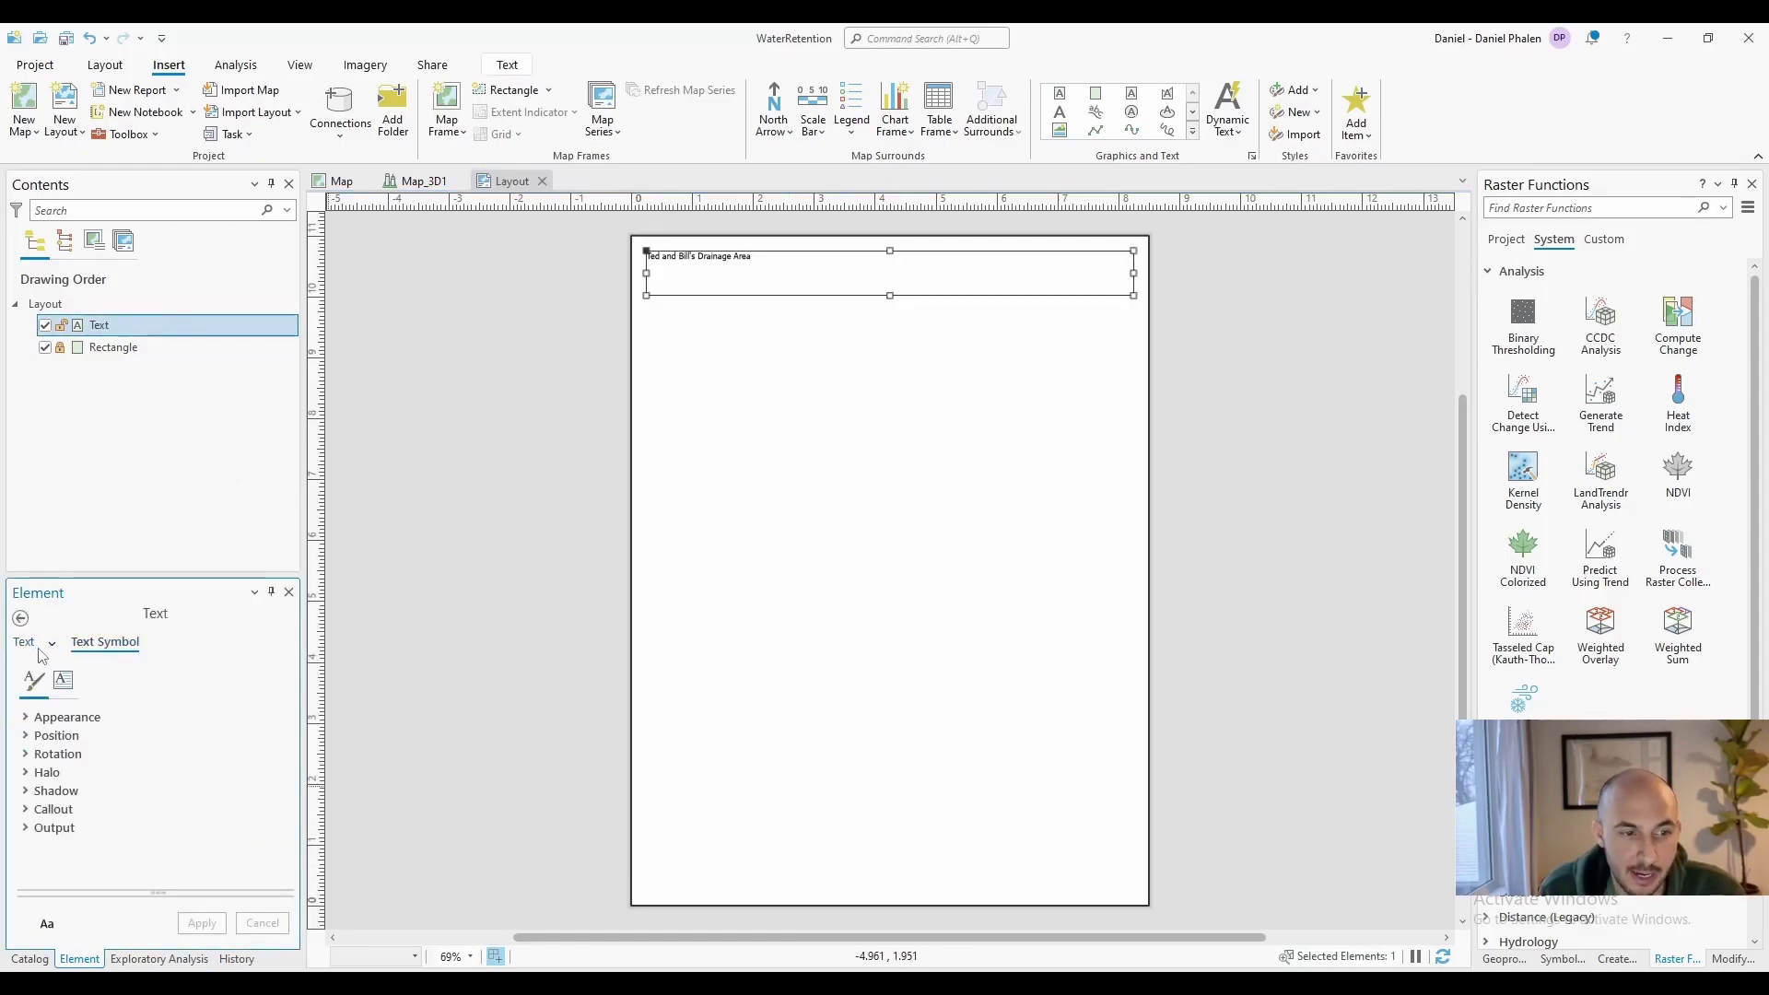
left_click(83, 720)
left_click(271, 737)
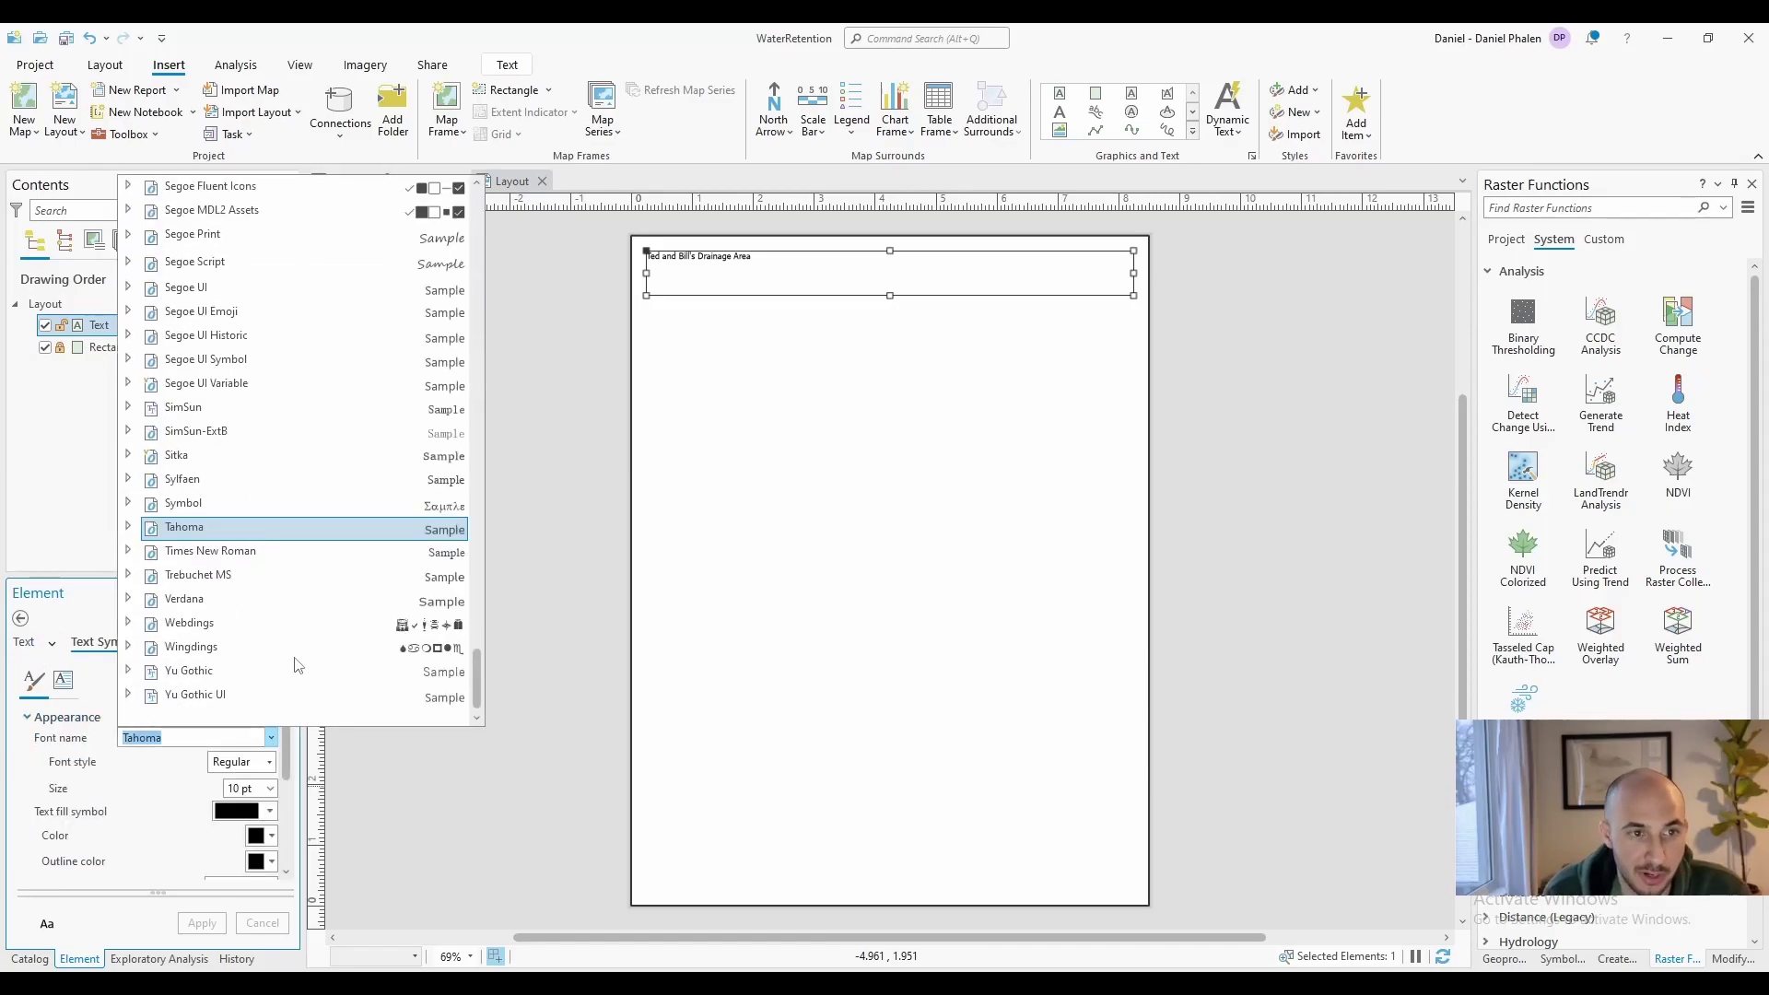
left_click(81, 719)
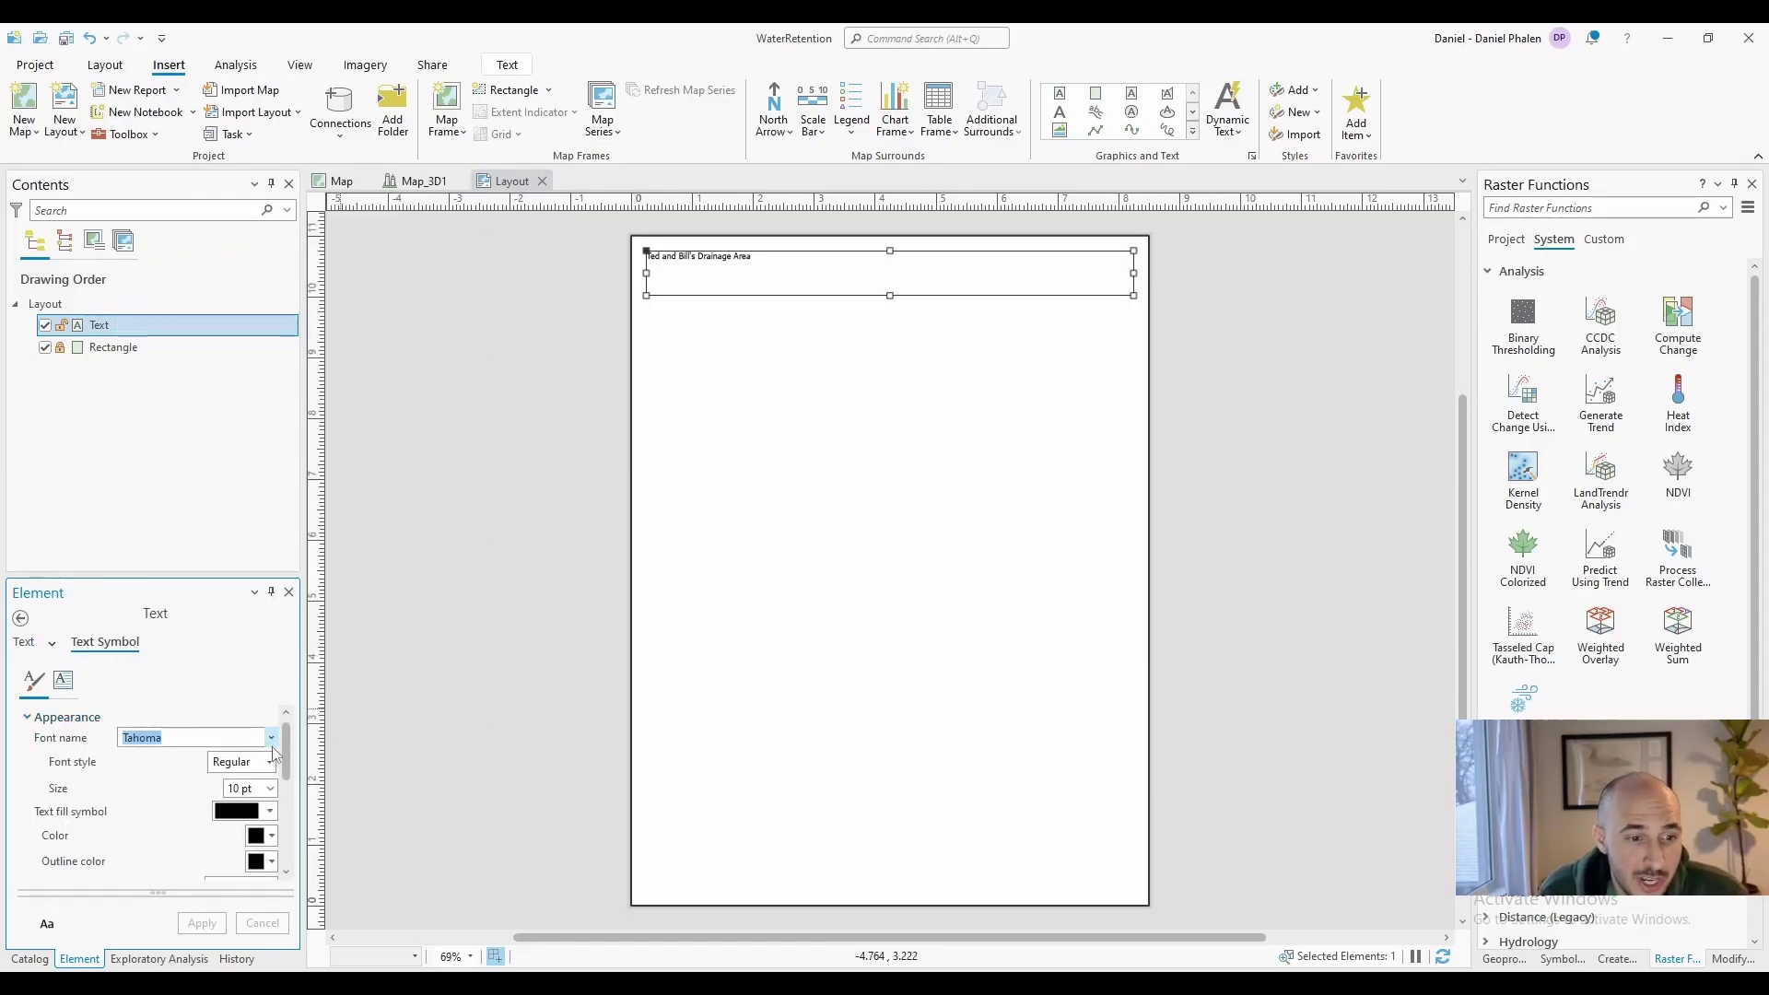
Review the project's default Text and Graphics options
left_click(35, 64)
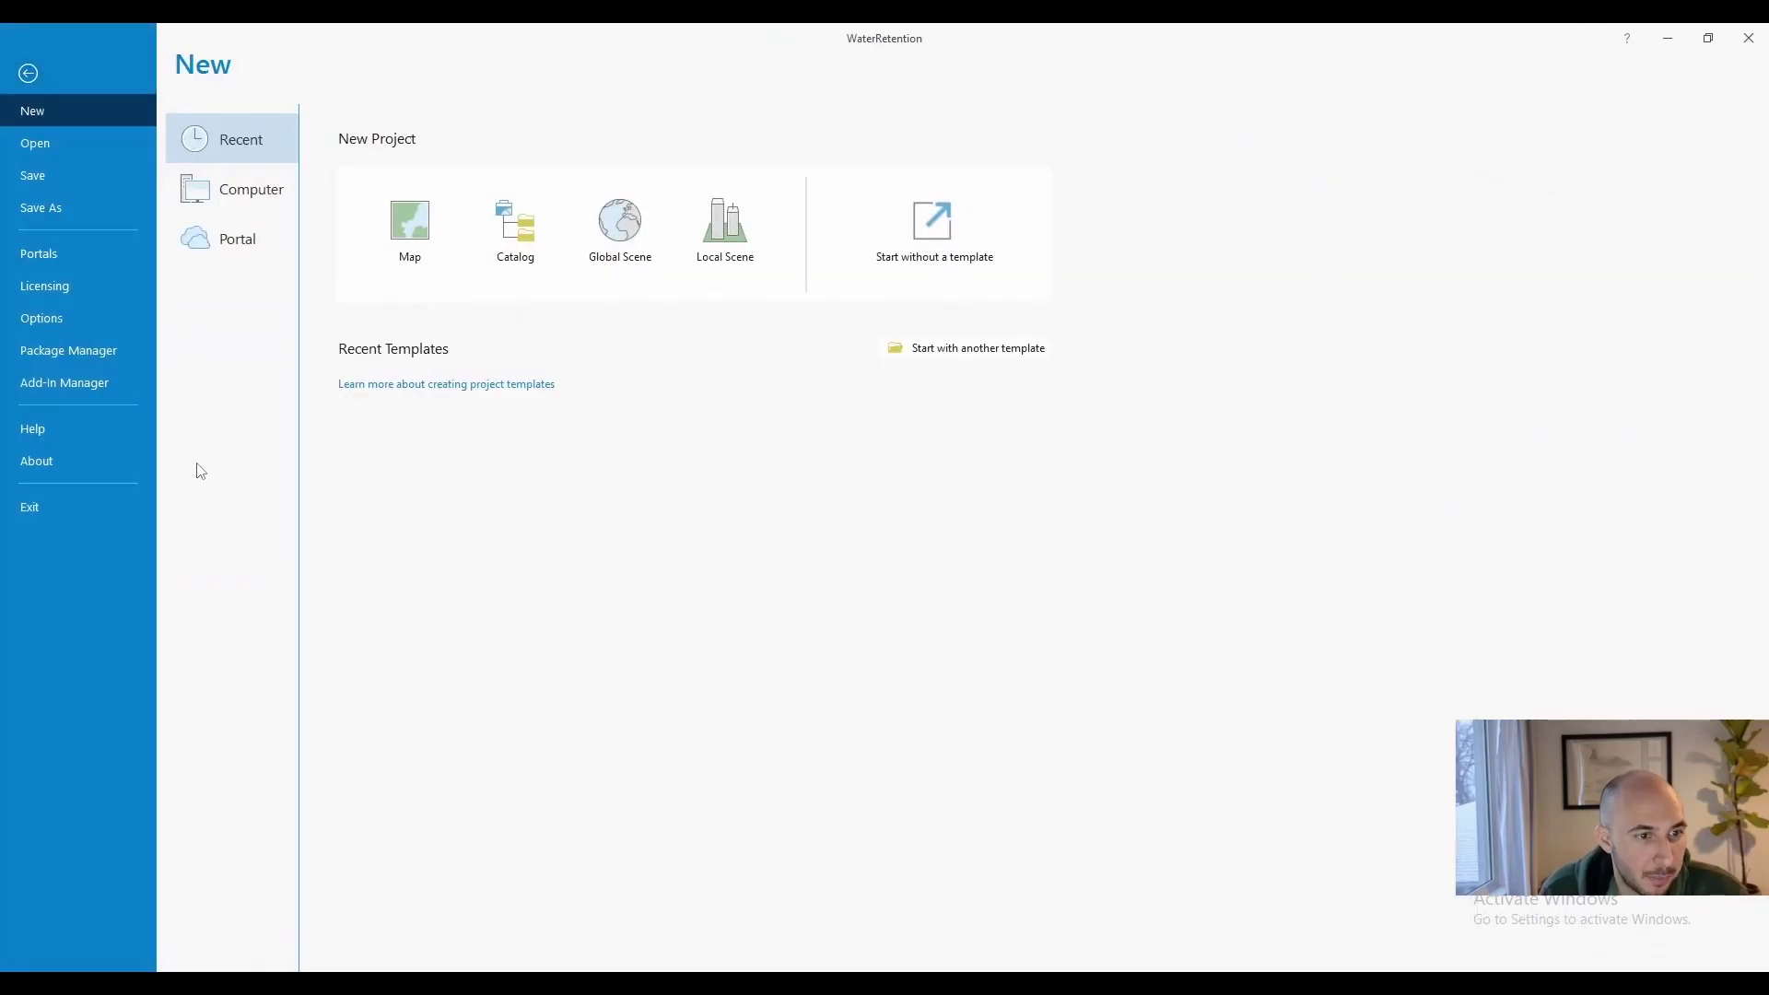
left_click(41, 318)
scroll(597, 667, "down", 1)
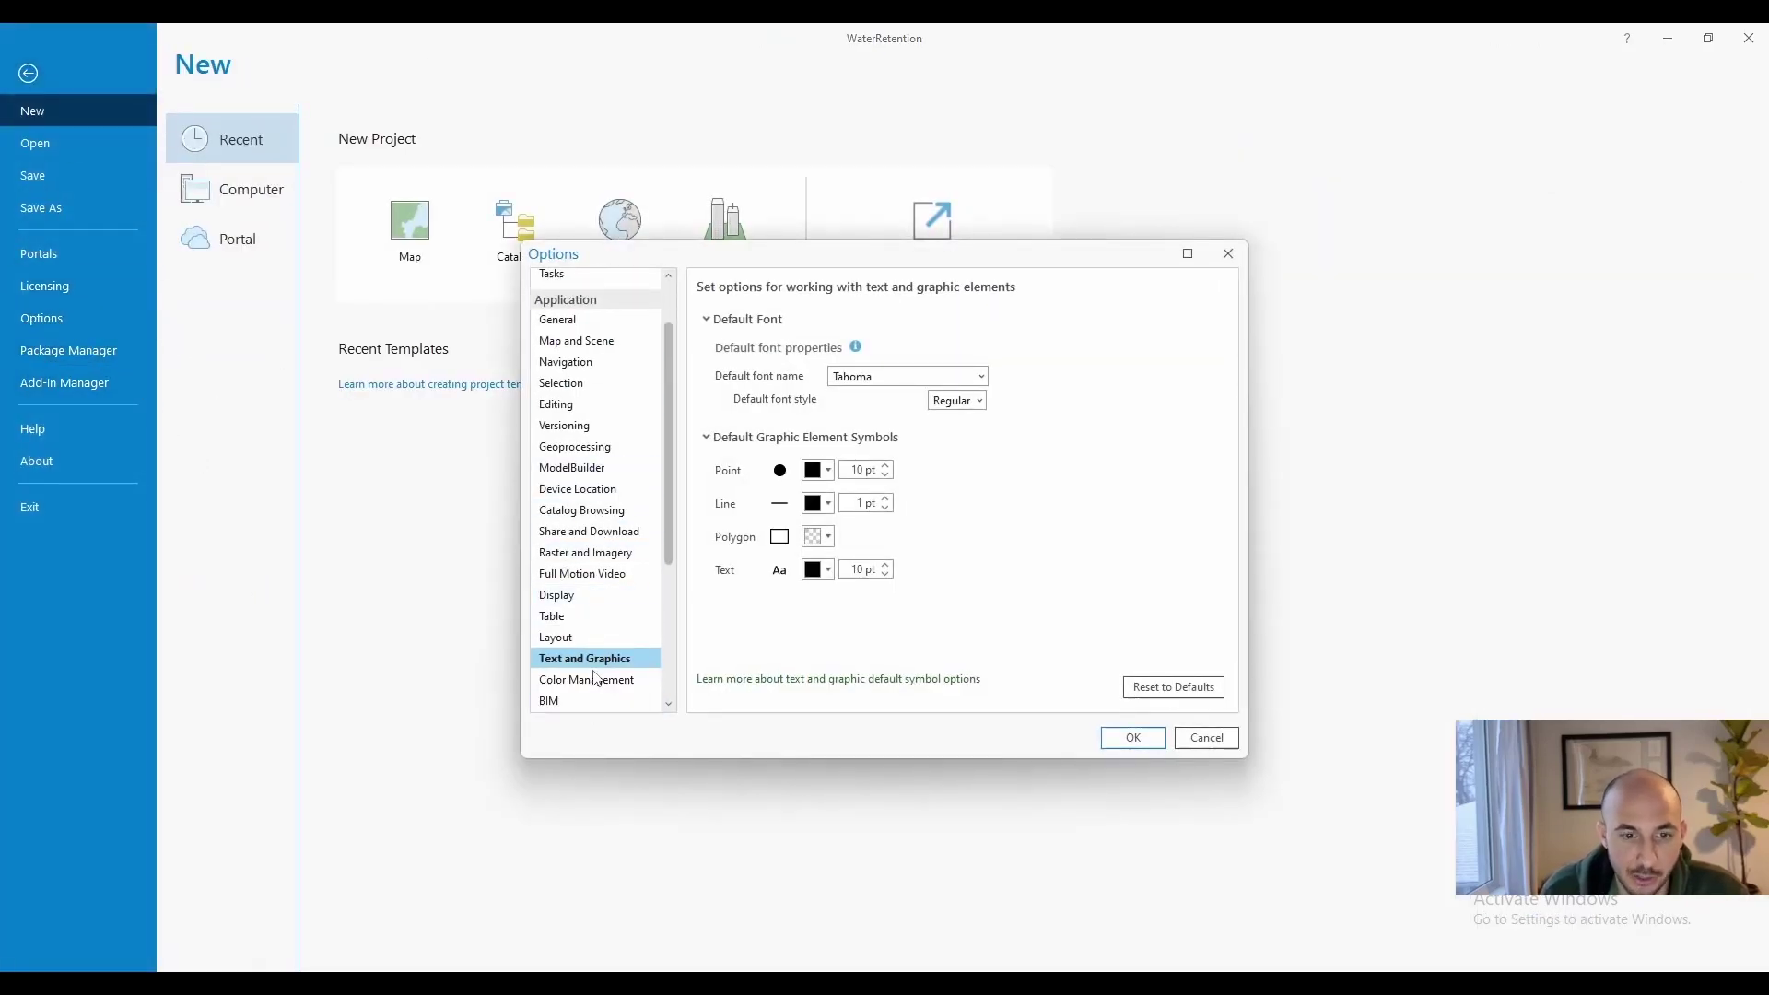
Apply Yu Gothic at 26 pt to the layout title
left_click(980, 377)
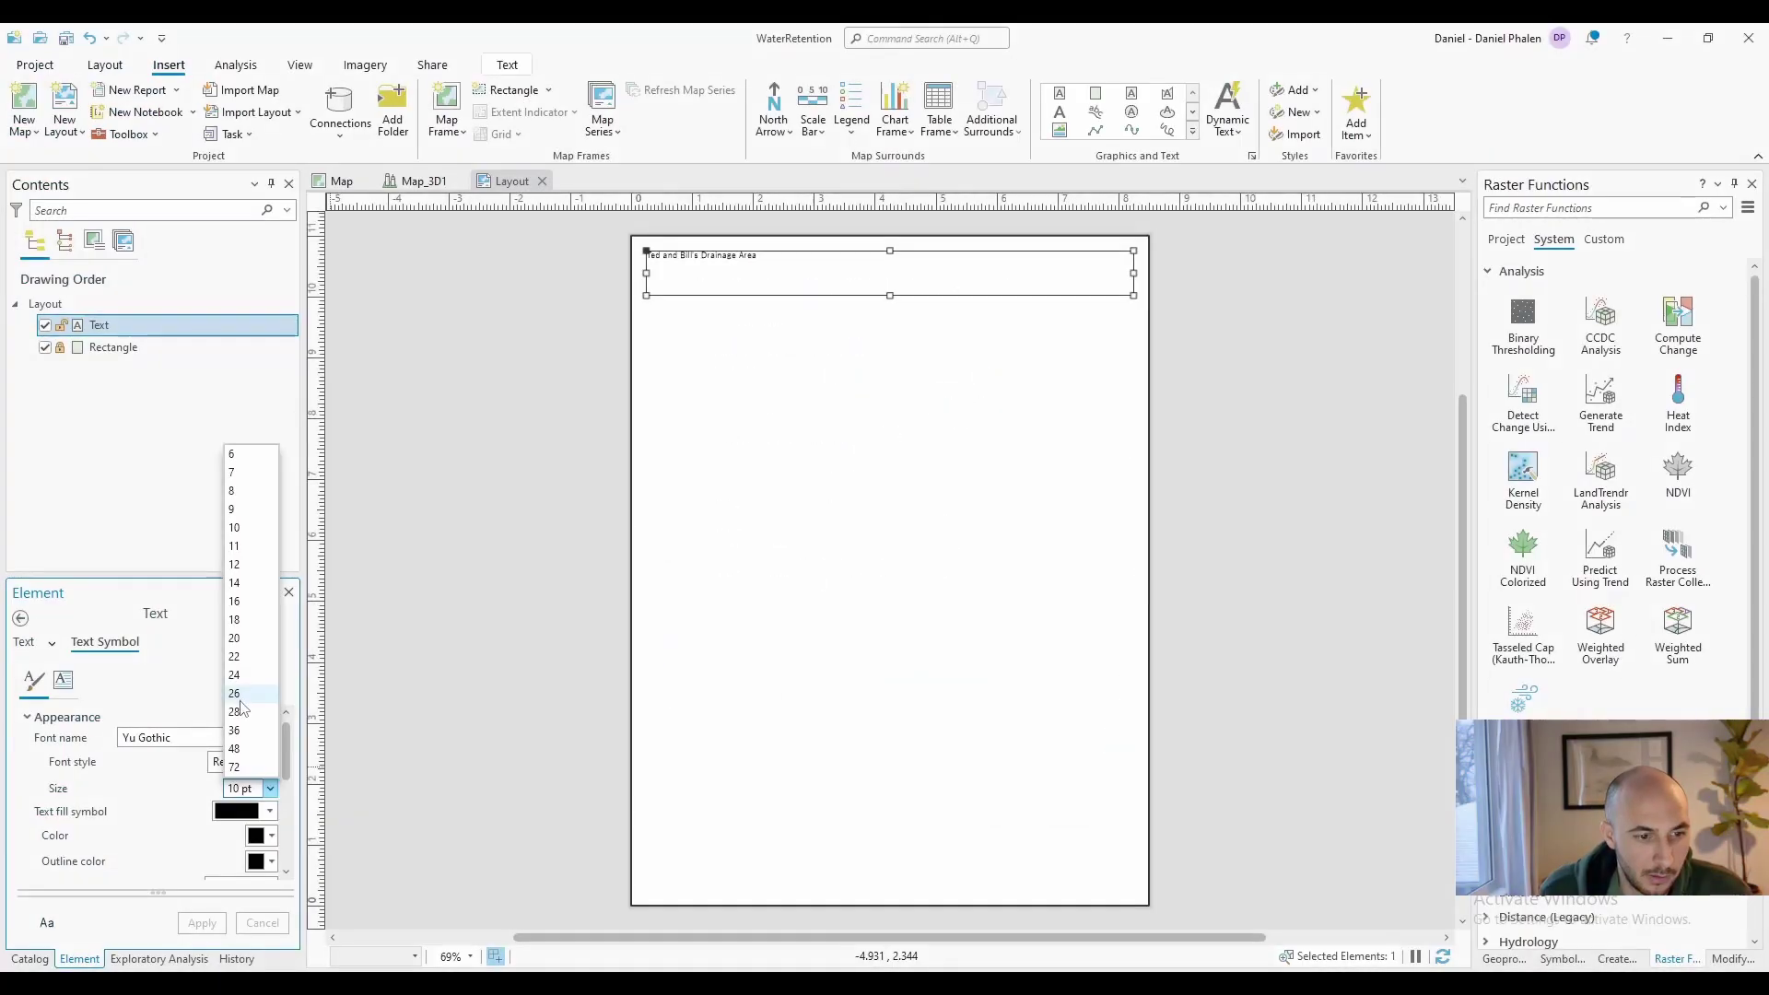
left_click(241, 706)
left_click(183, 930)
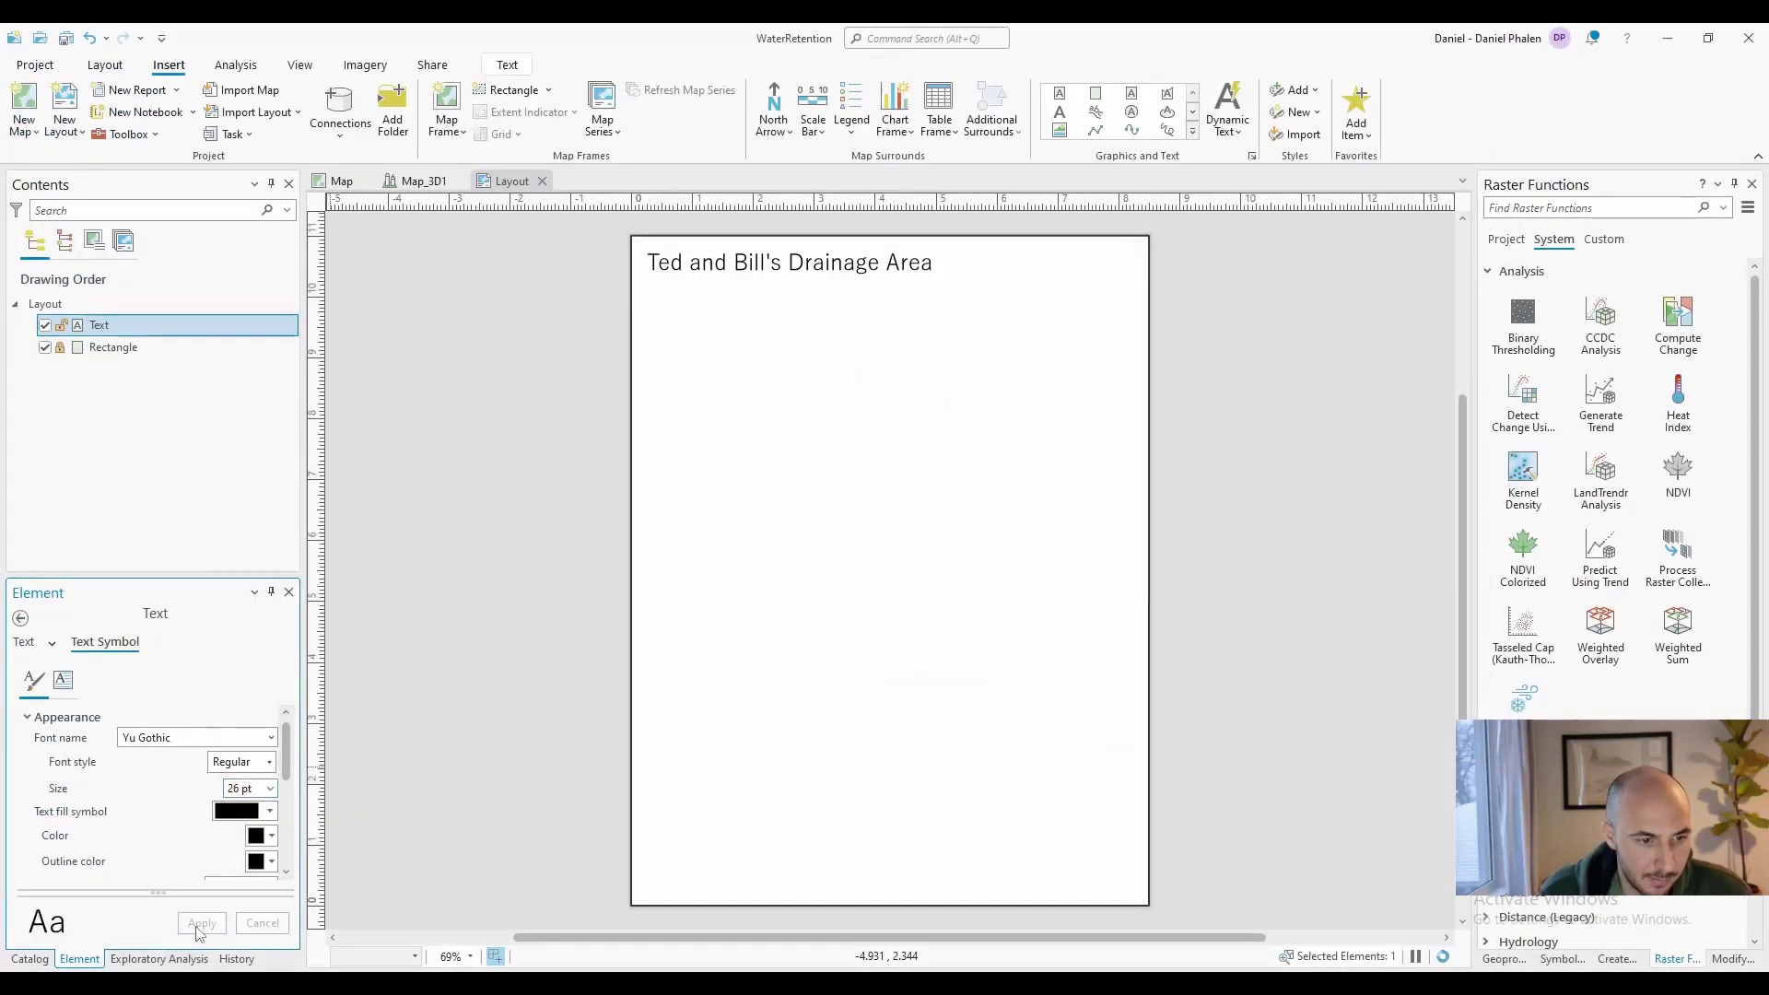
scroll(174, 765, "down", 2)
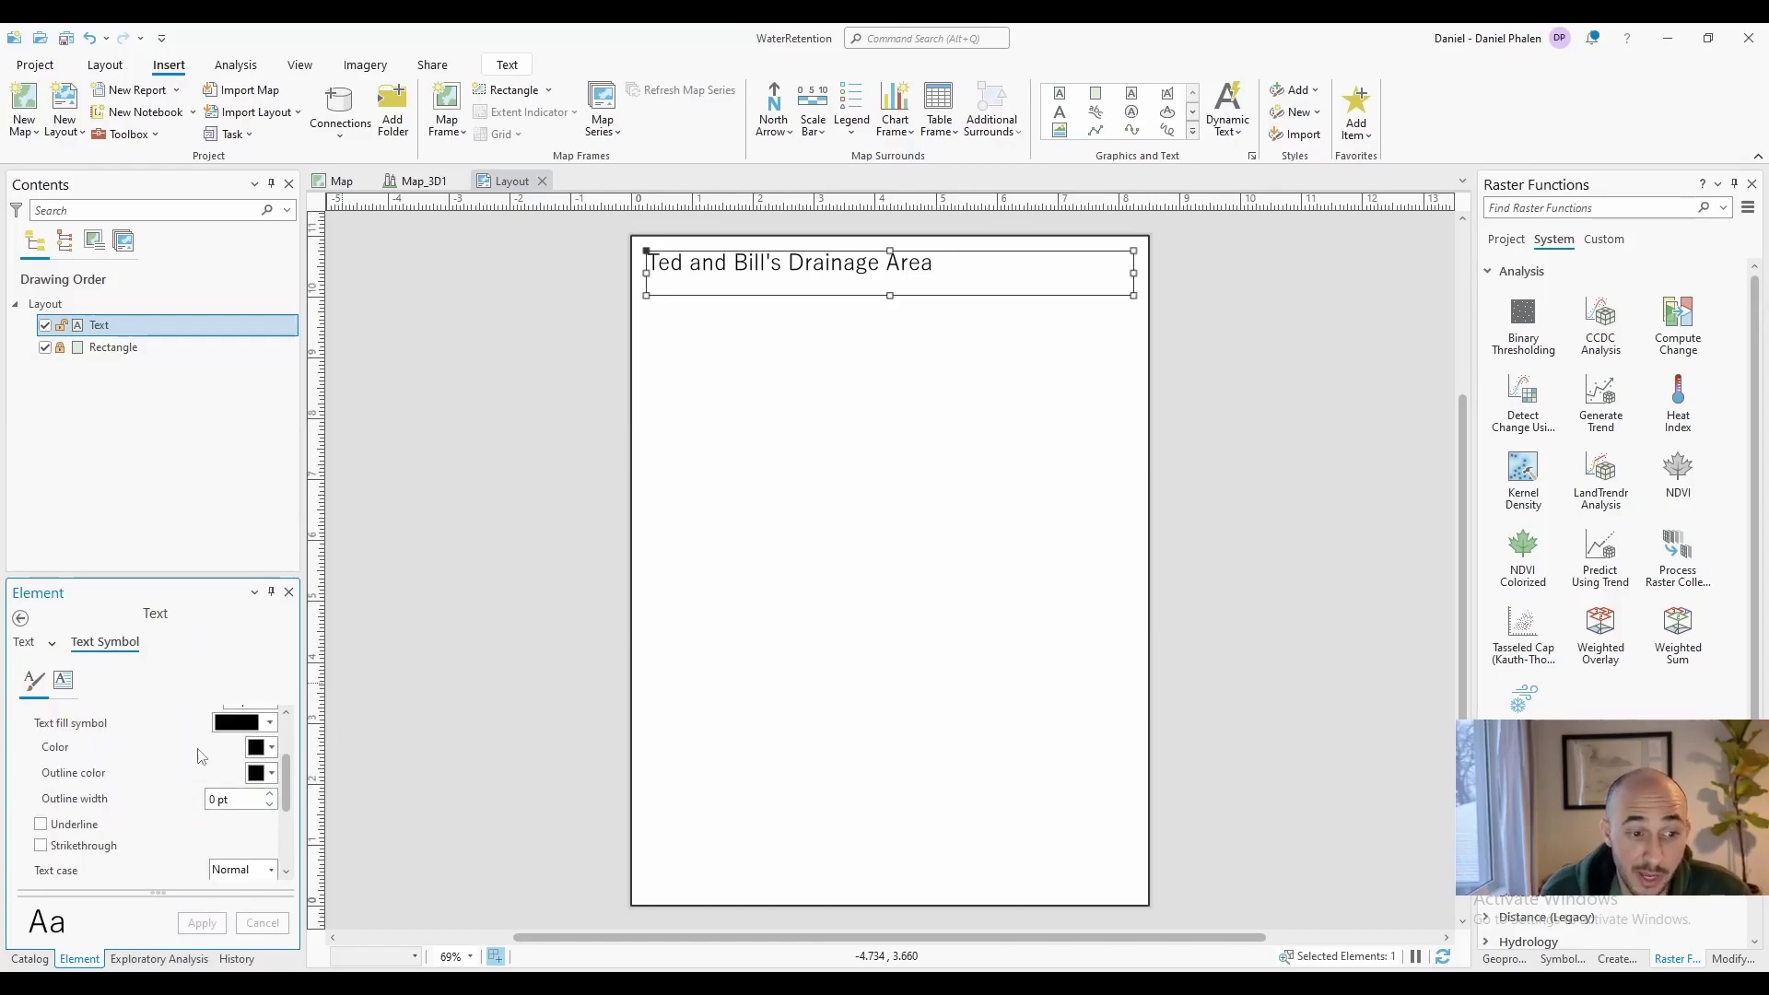
Set the title's text case to Upper case
scroll(219, 769, "down", 2)
left_click(242, 781)
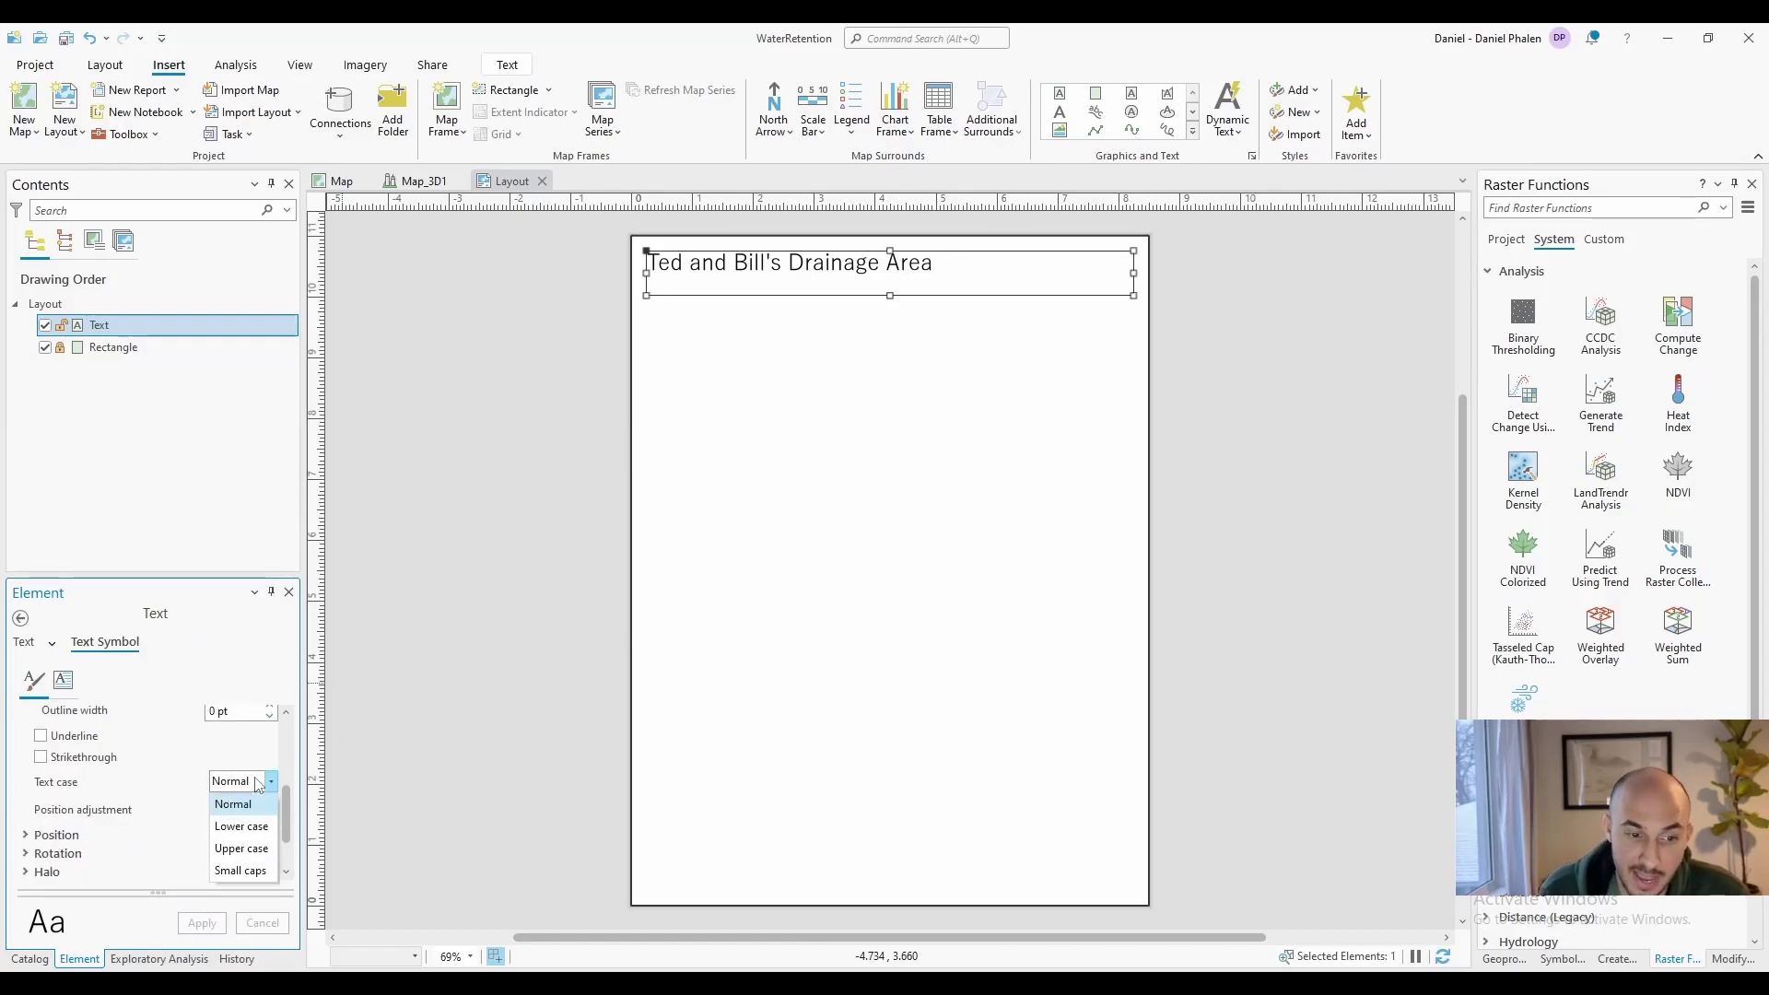
left_click(242, 848)
left_click(201, 923)
Centre the title horizontally across the top of the page
scroll(65, 792, "down", 1)
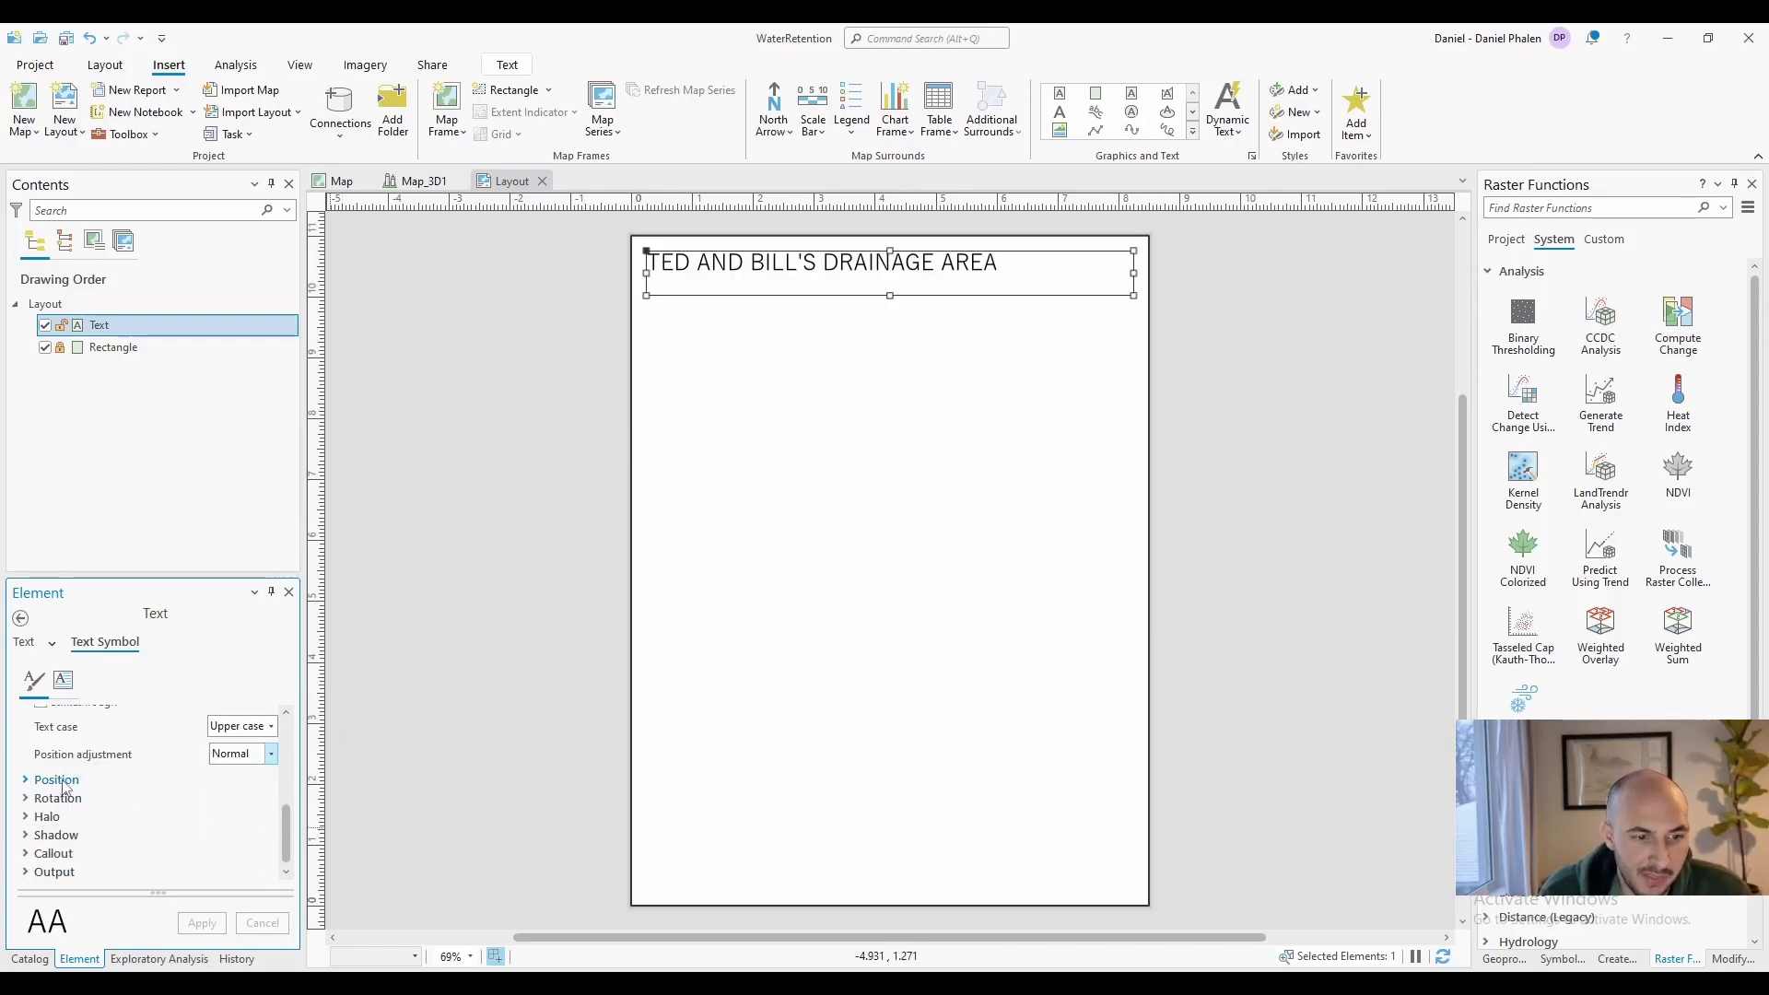
left_click(57, 780)
scroll(64, 783, "down", 1)
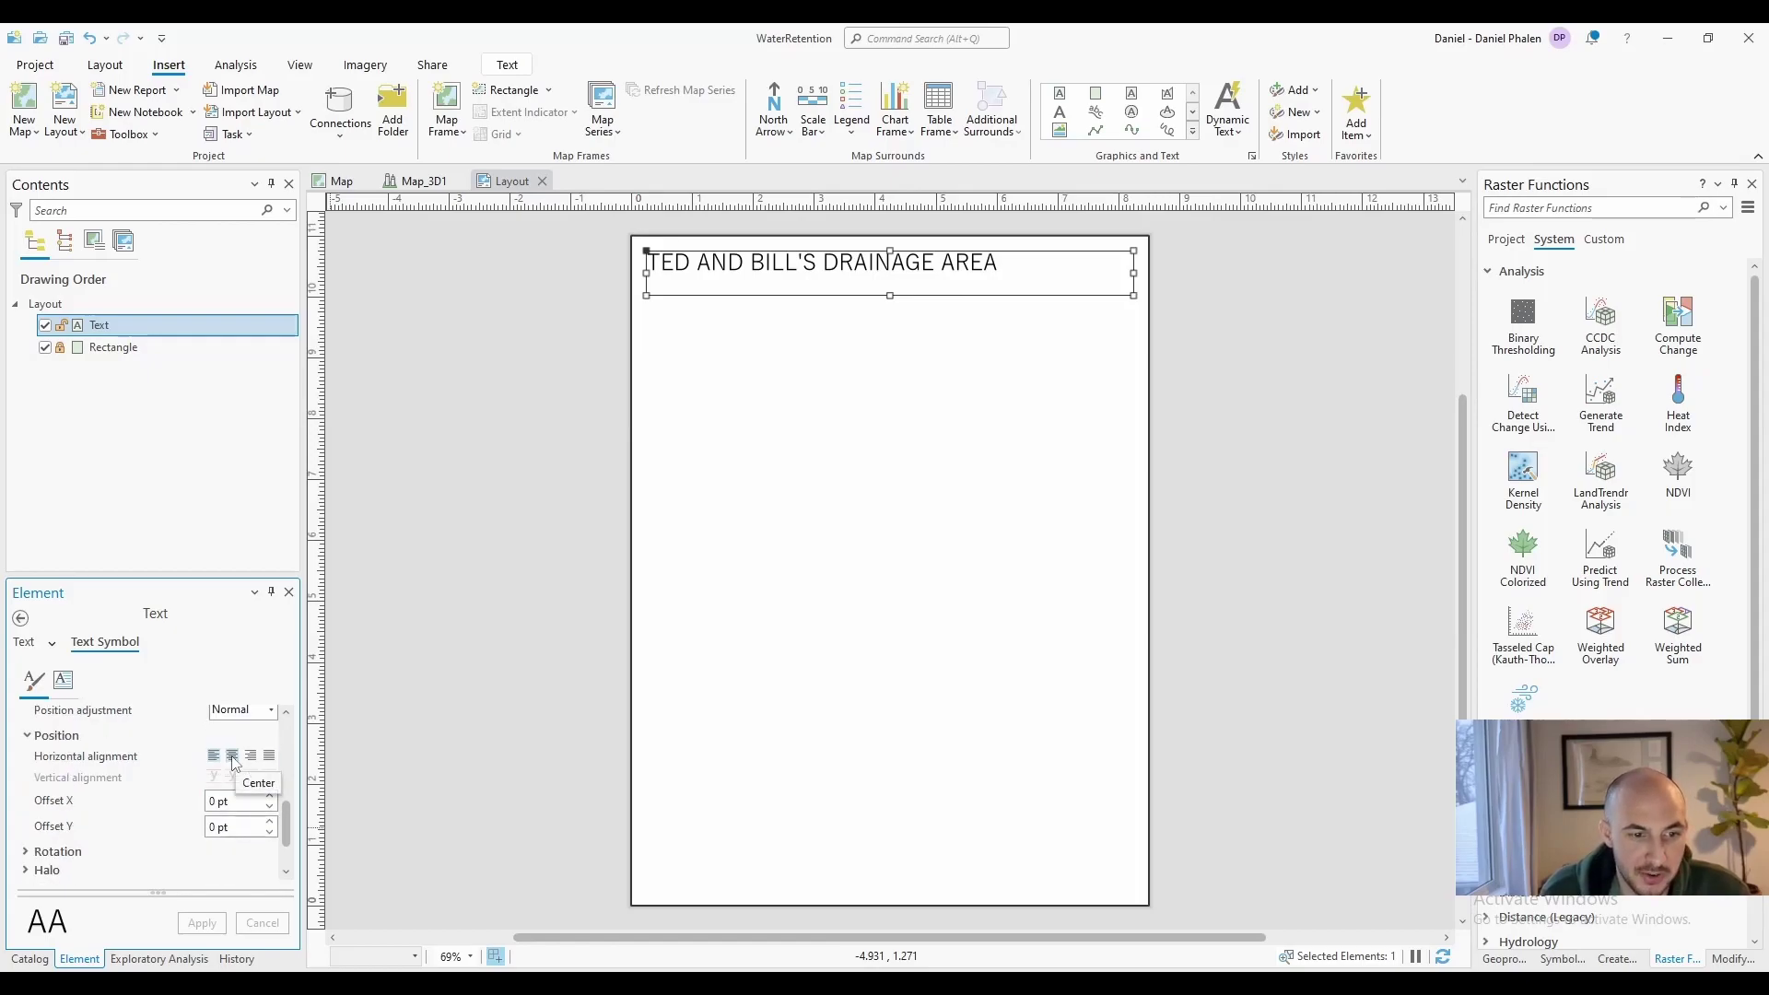
left_click(202, 921)
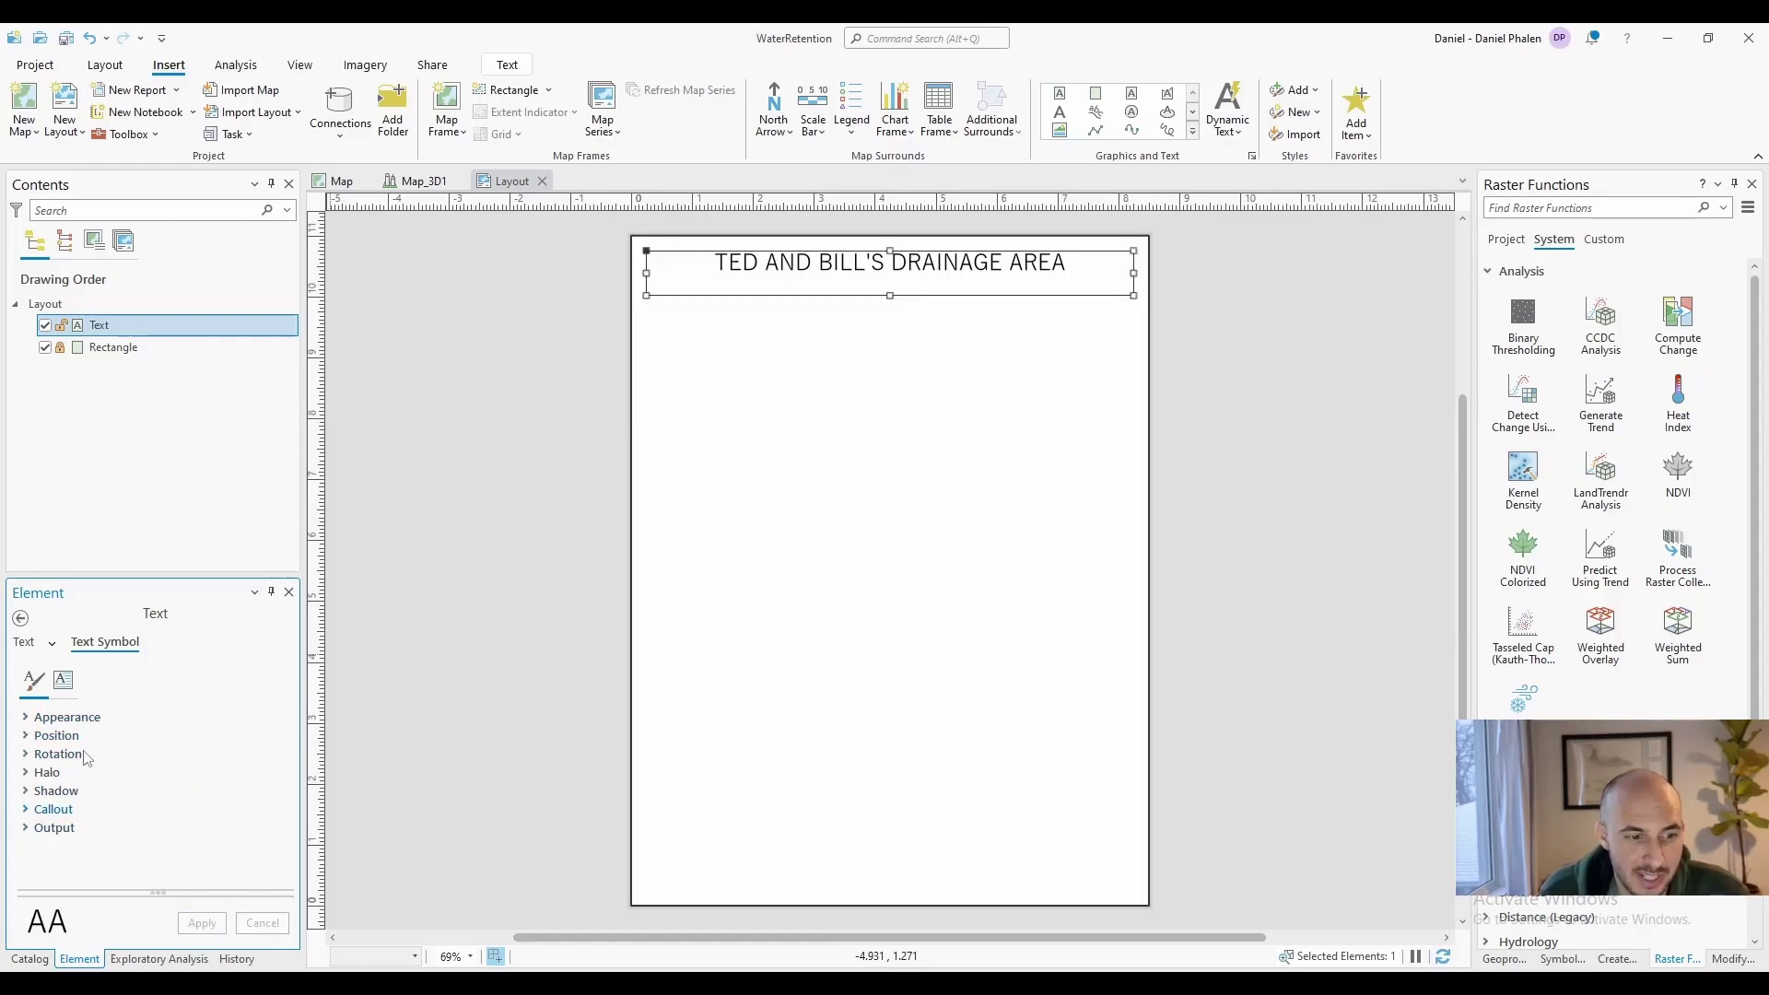
left_click(466, 571)
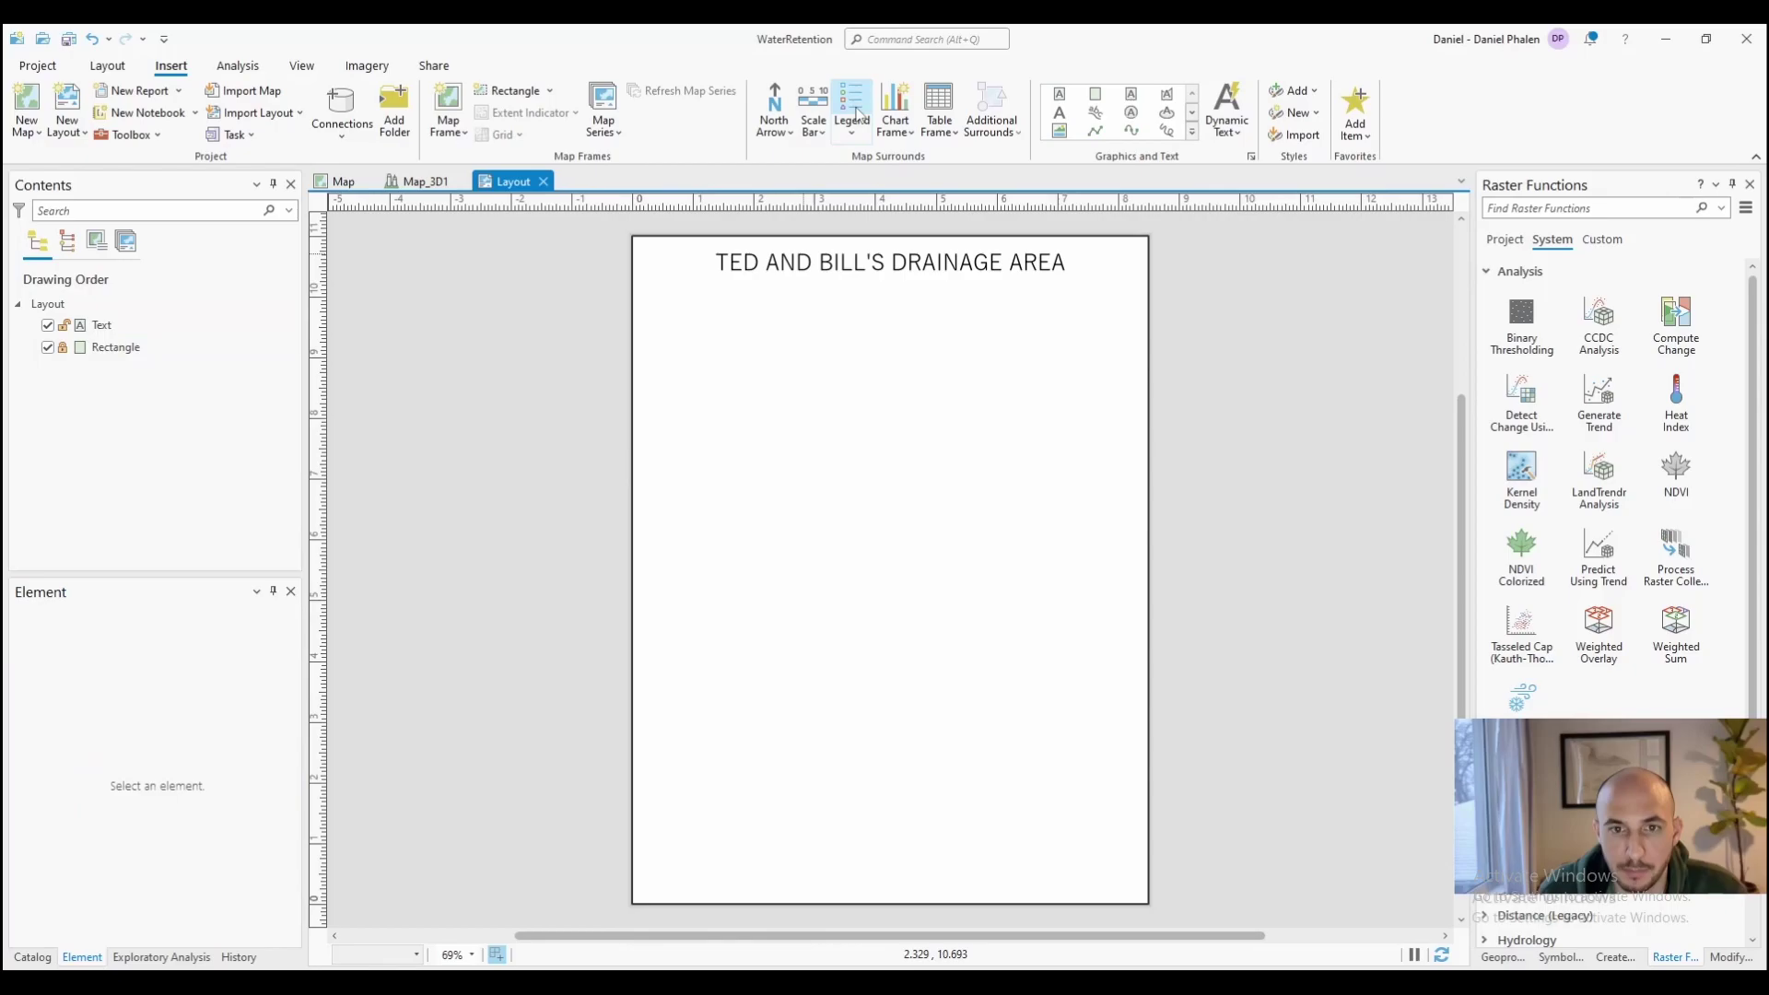
Add 0.1875 in margin guides, plus guides below the title and across the lower page
left_click(93, 325)
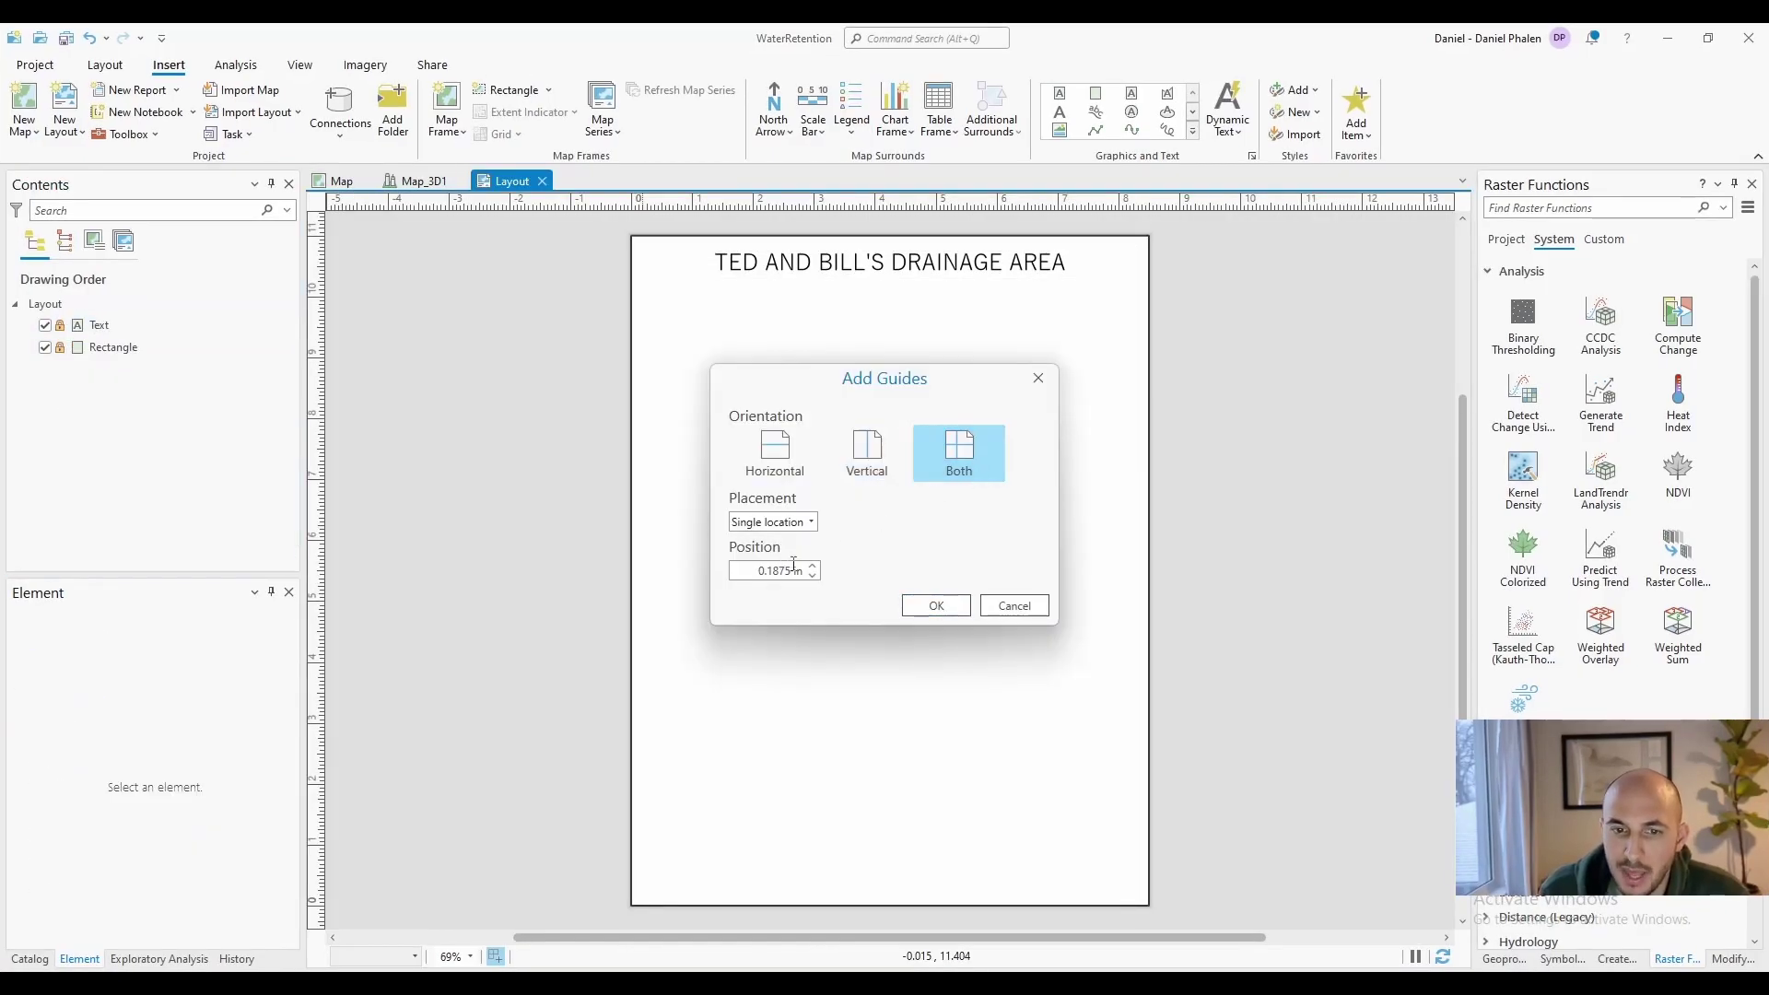
key("Return")
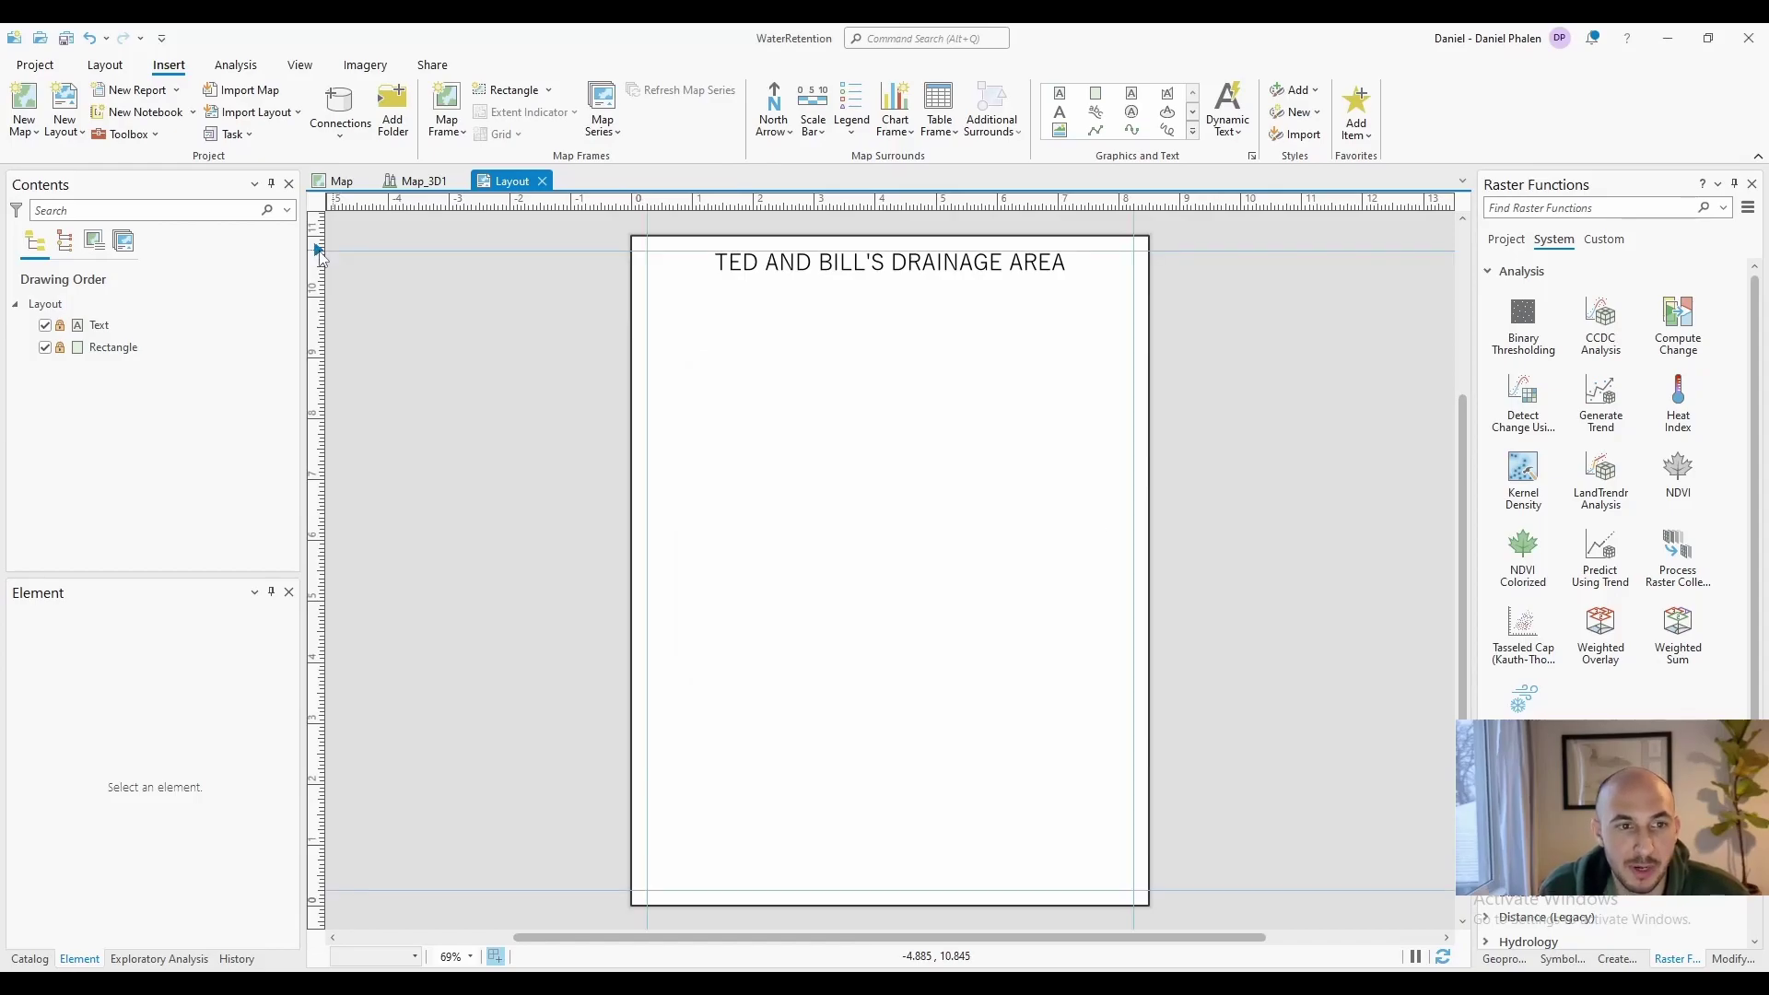
left_click_drag(317, 251, 317, 281)
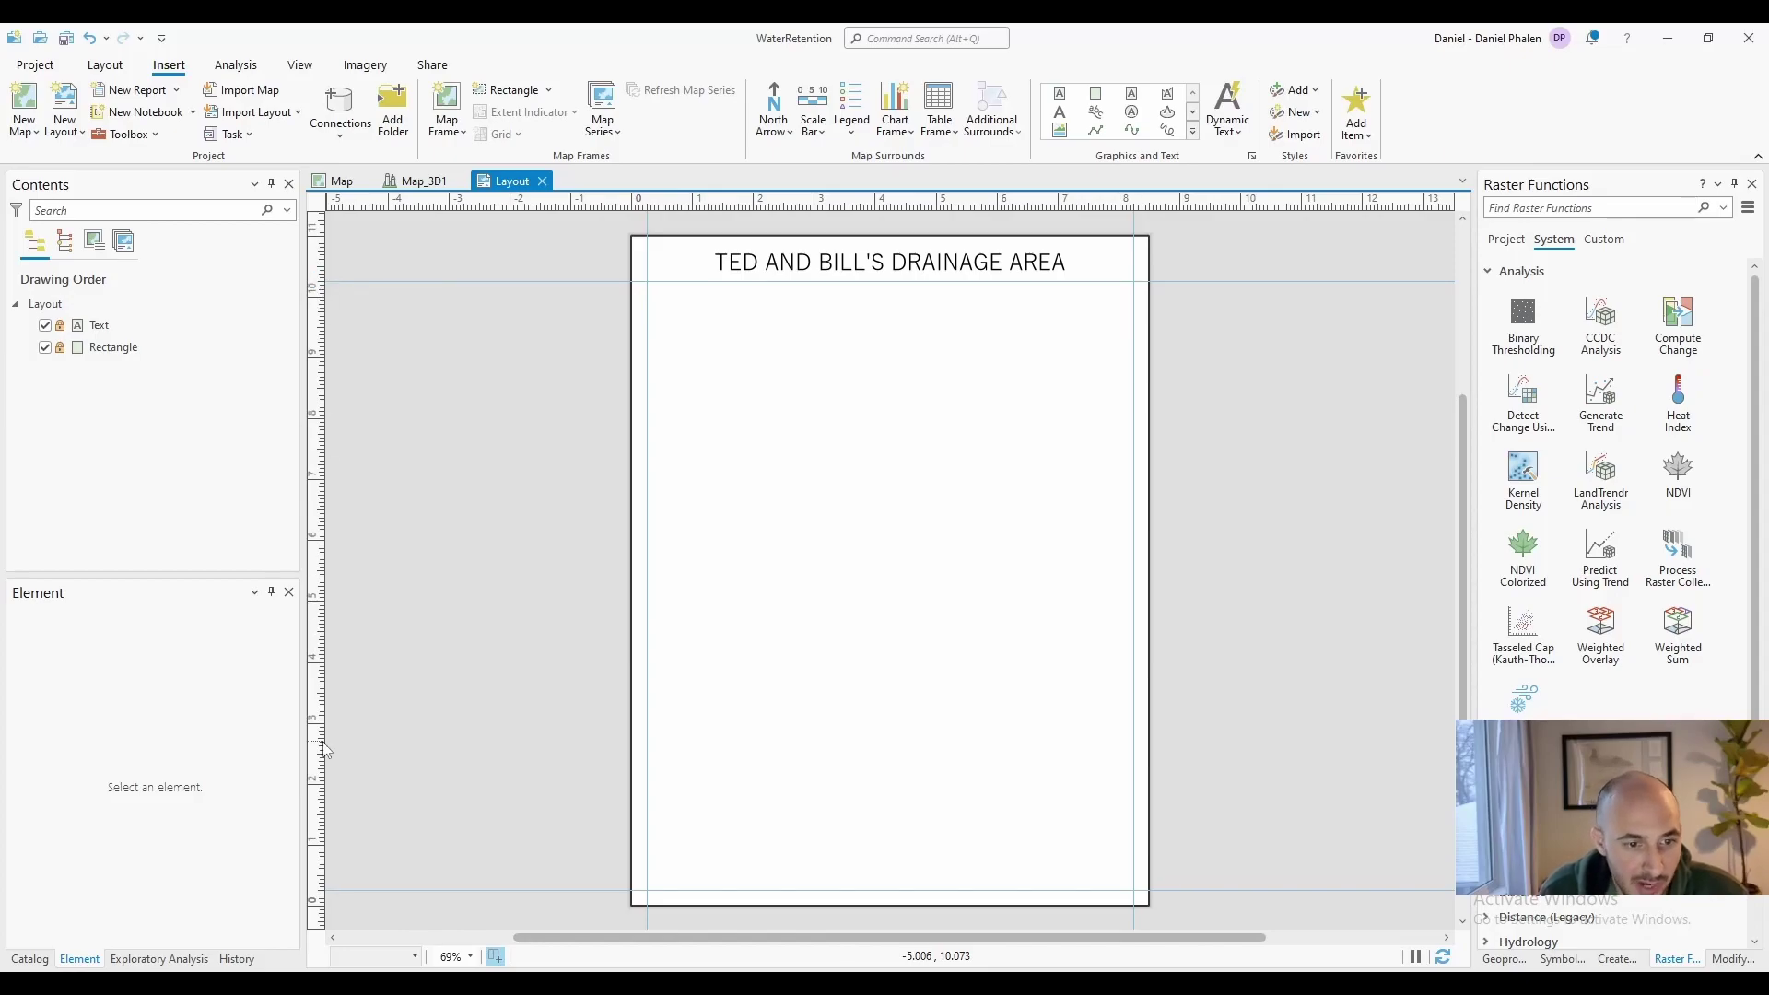
right_click(321, 776)
left_click(348, 749)
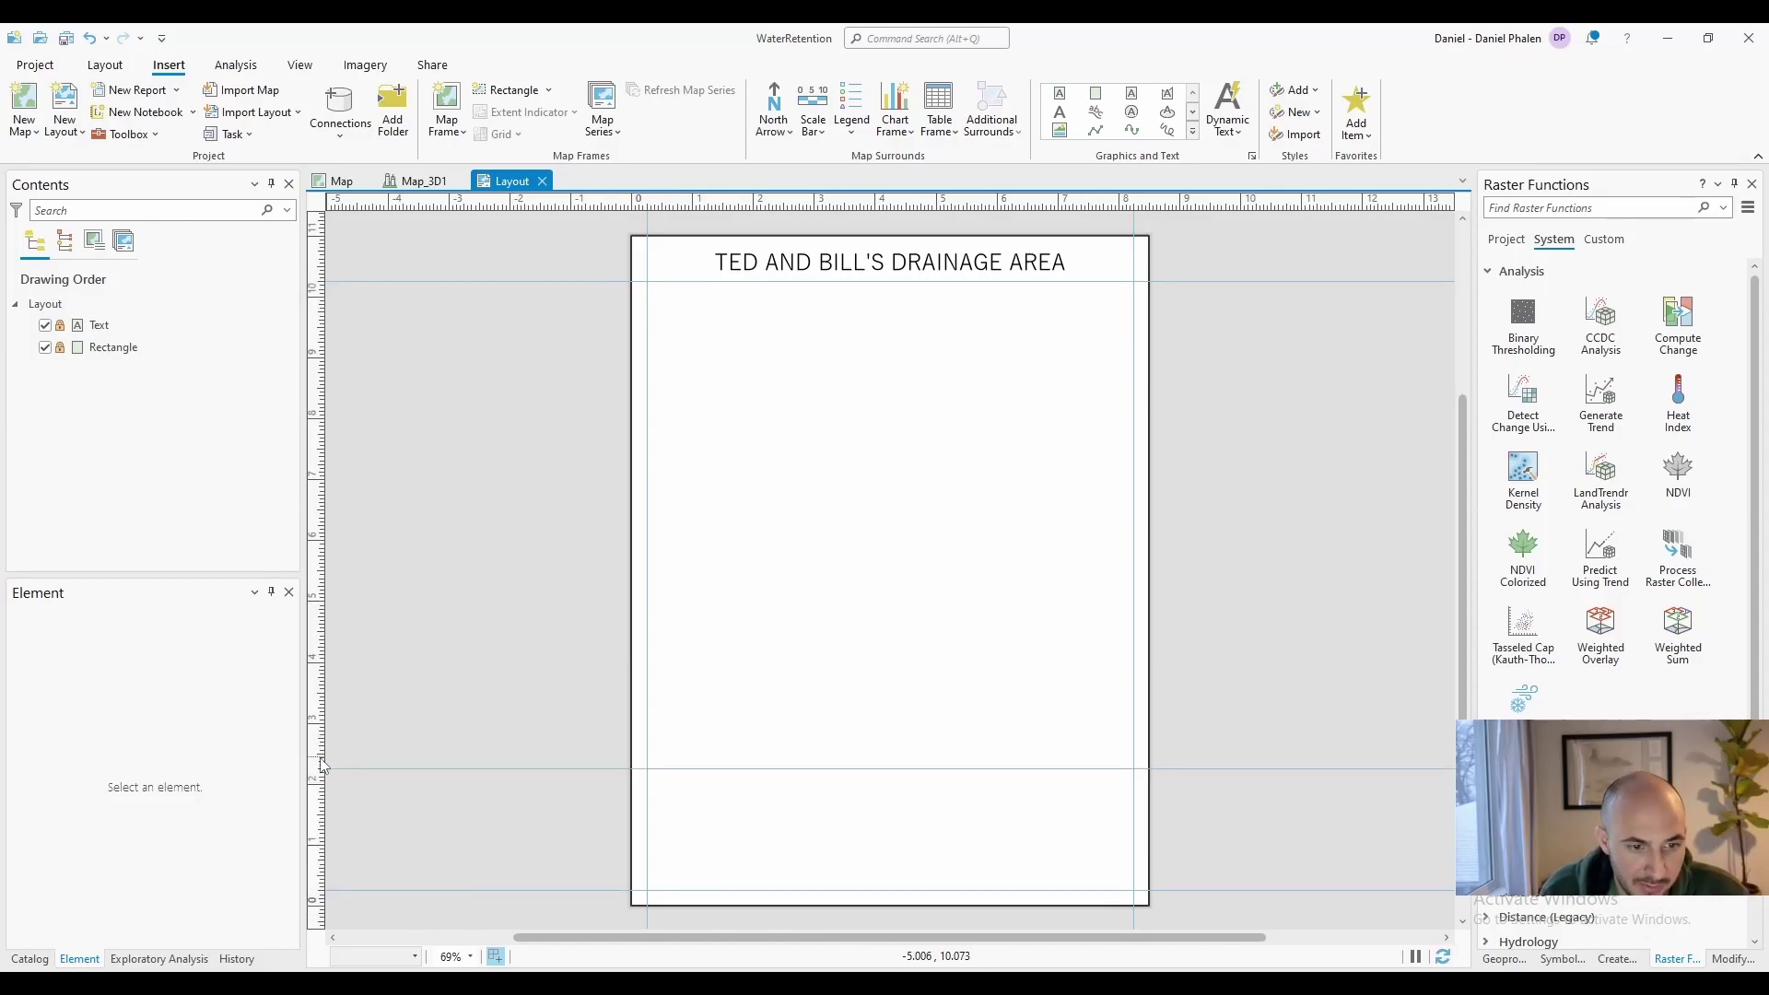
Insert a map frame of the drainage map below the title, then remove all guides
left_click(458, 131)
left_click(601, 257)
left_click_drag(646, 281, 1134, 768)
right_click(982, 199)
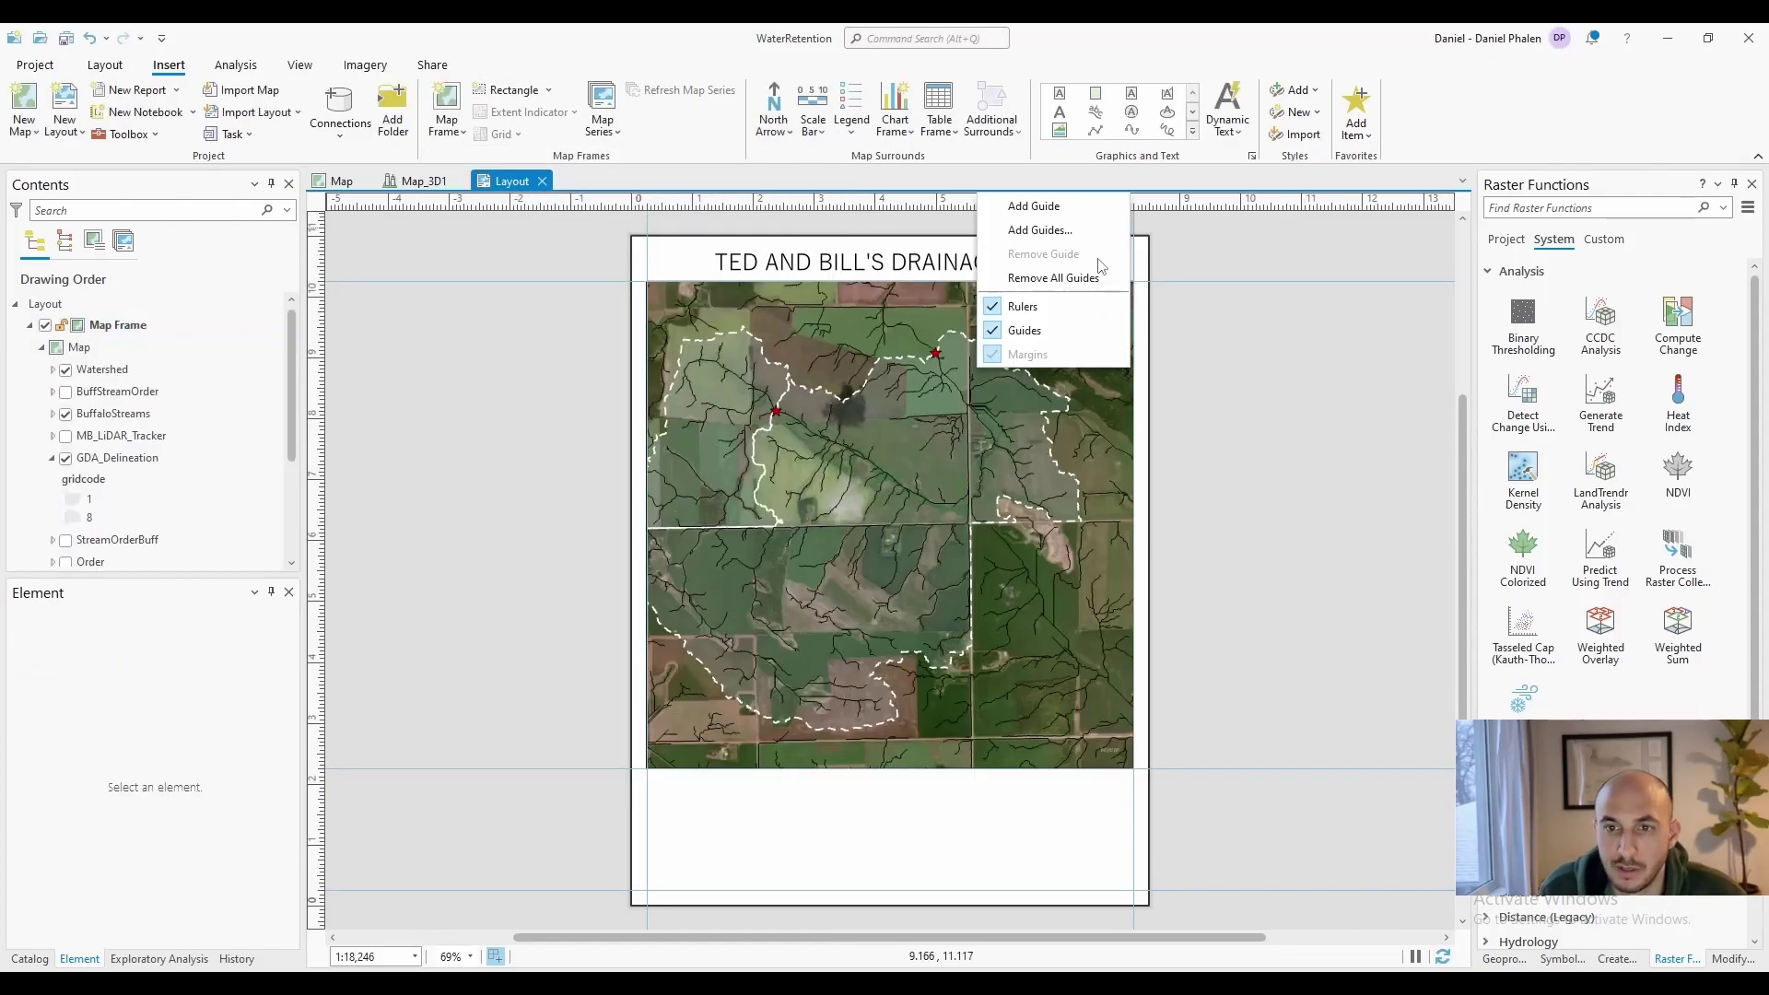
left_click(1043, 274)
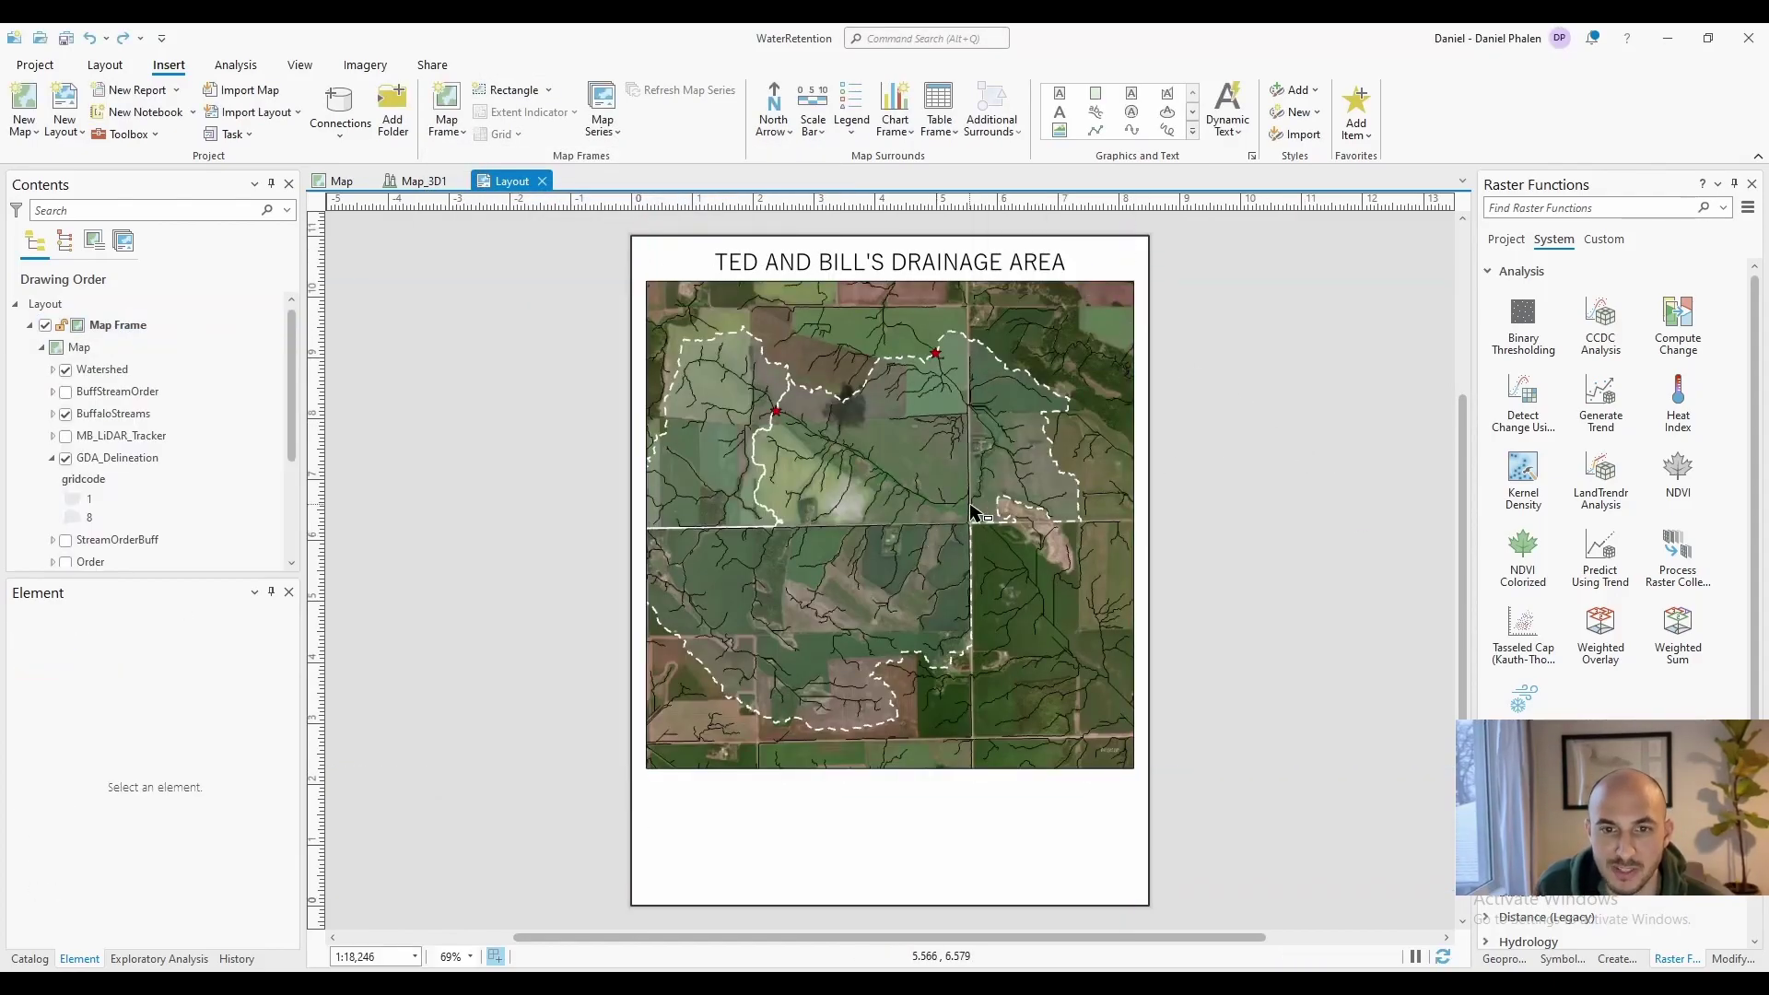
Activate the map frame and zoom the aerial map to 1:19,387
left_click(940, 538)
left_click_drag(944, 541, 1104, 604)
key("ctrl+z")
left_click(895, 467)
right_click(895, 467)
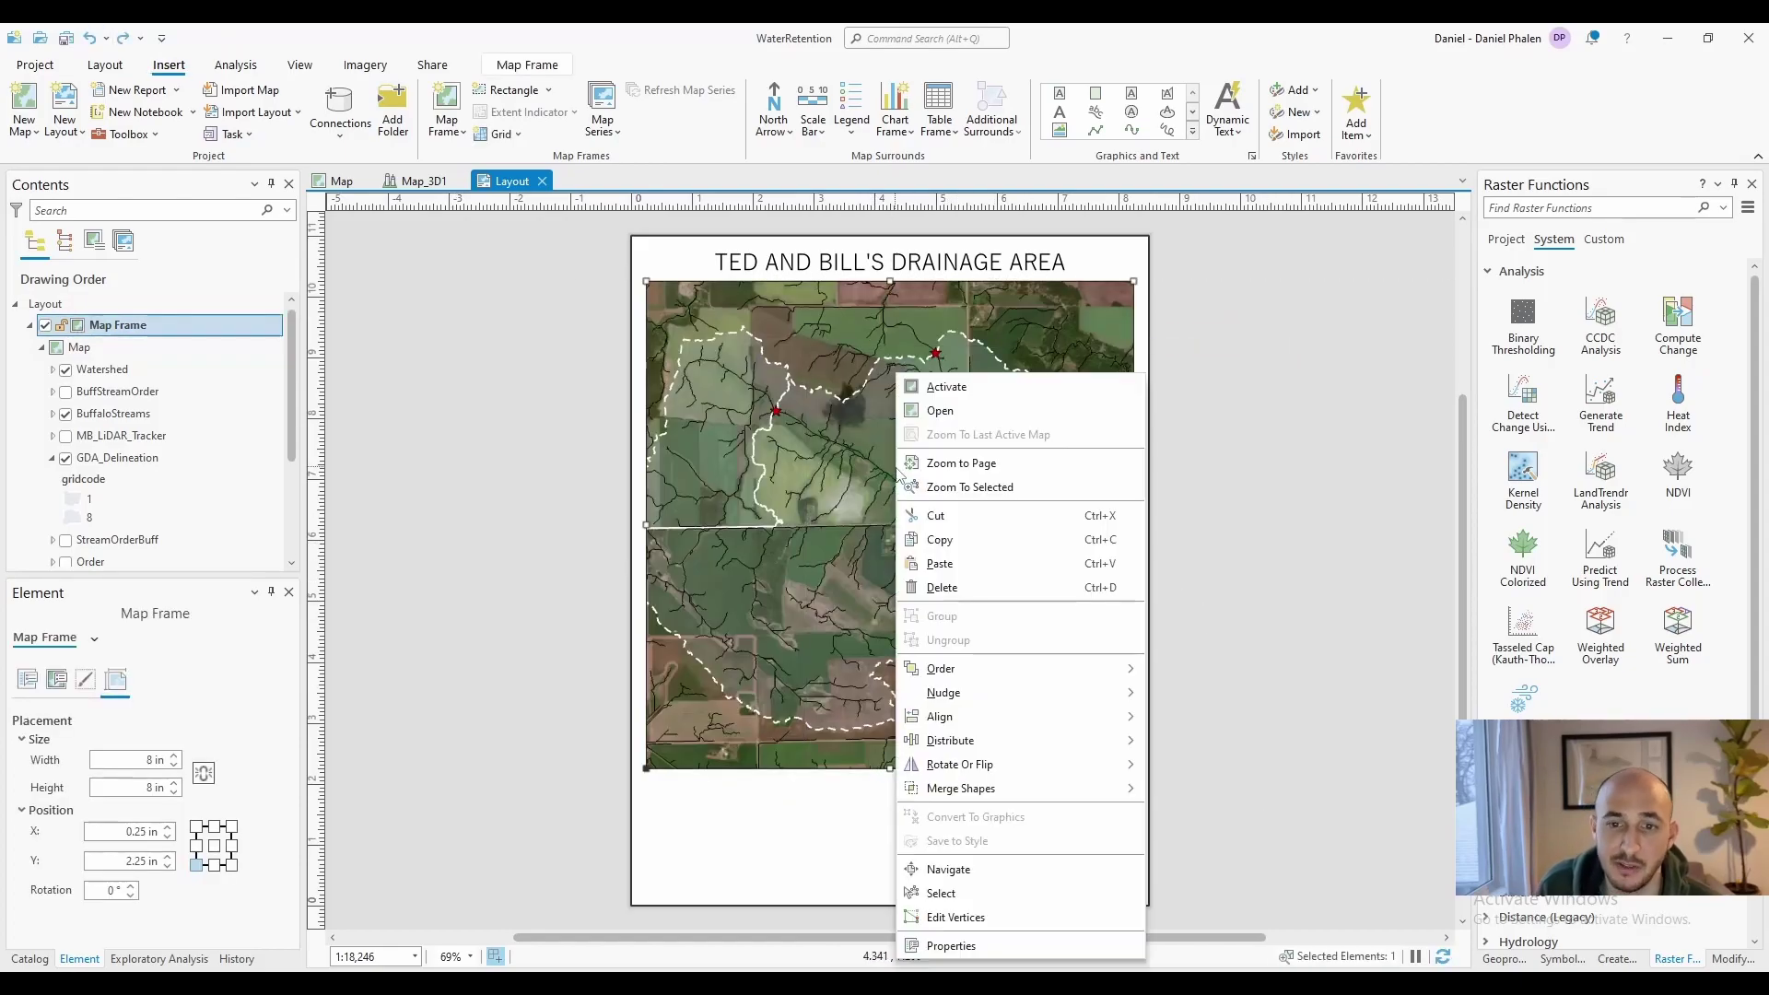
left_click(949, 387)
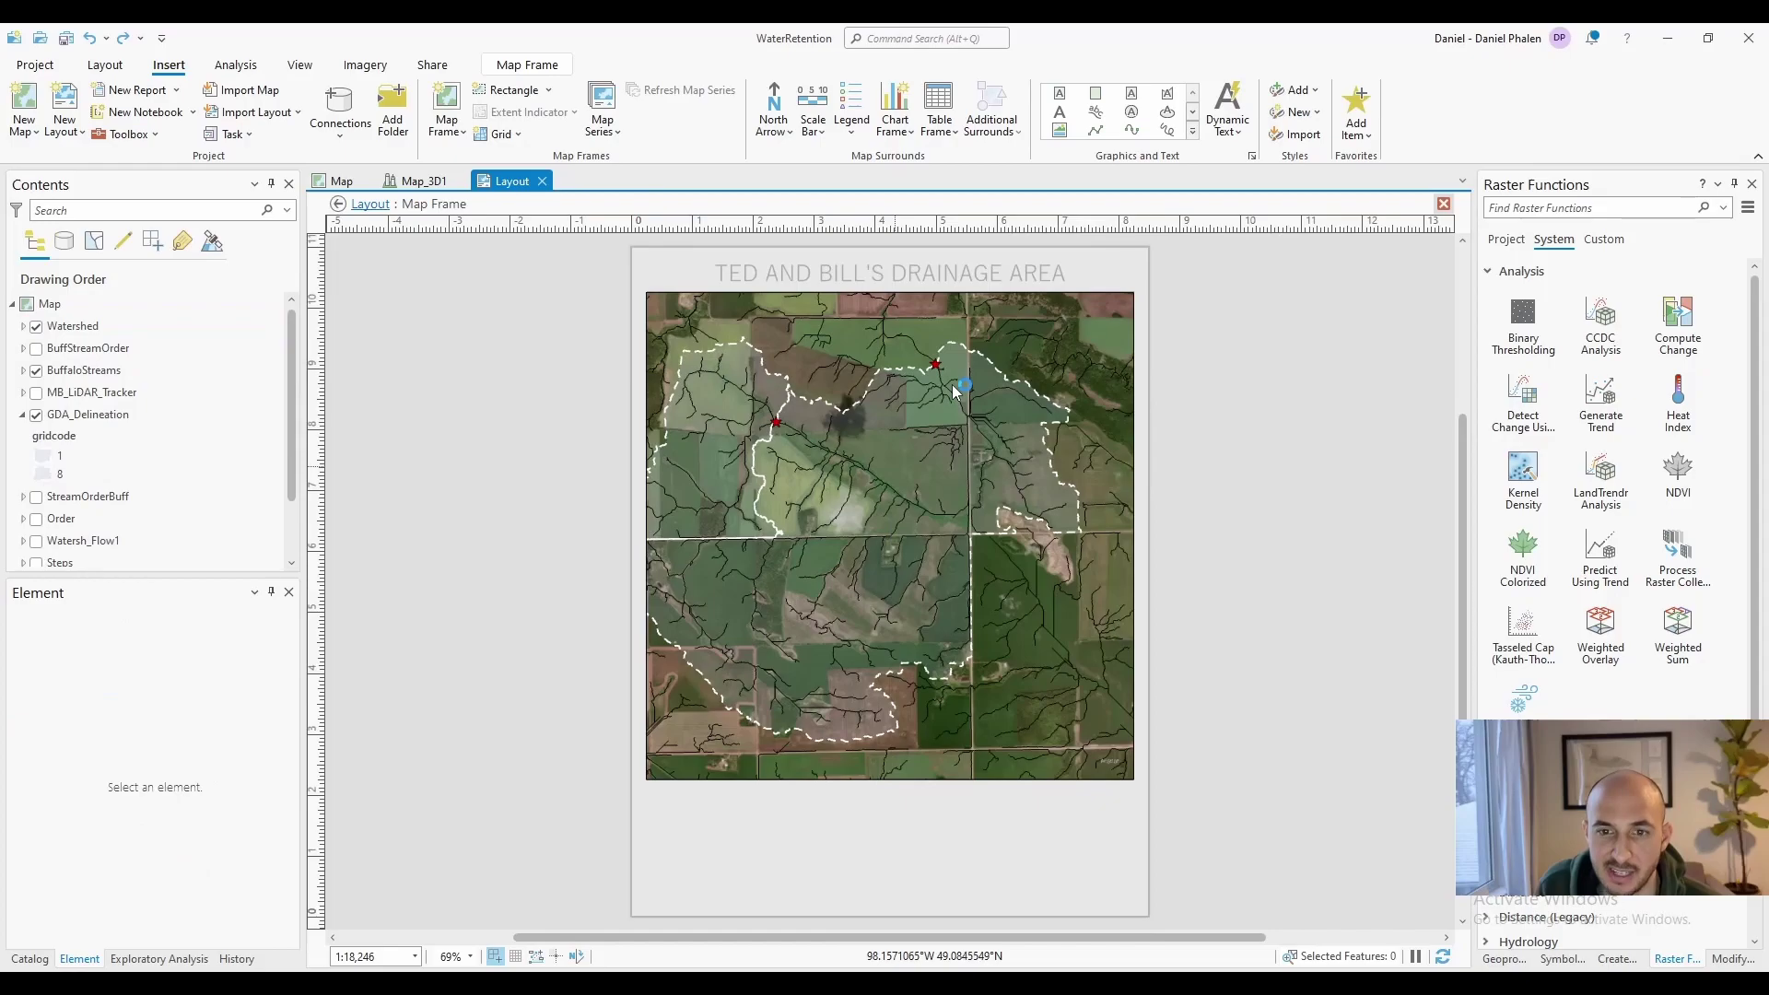
scroll(946, 534, "down", 2)
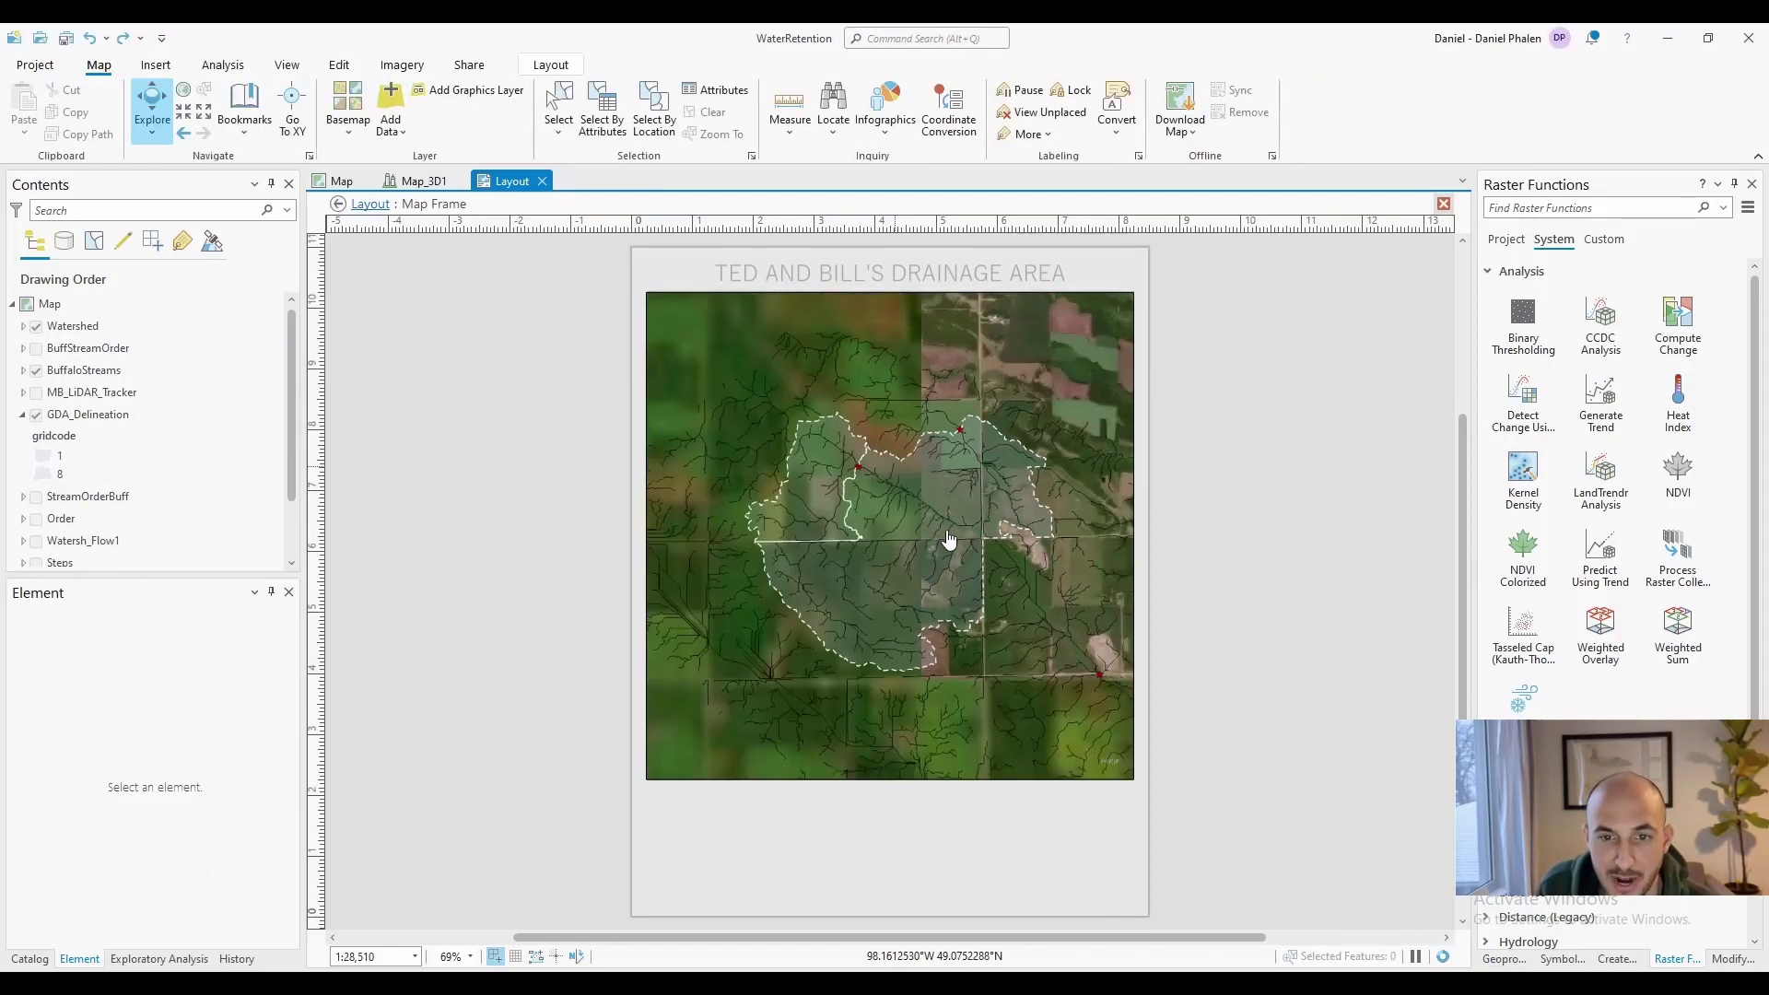
scroll(892, 516, "up", 2)
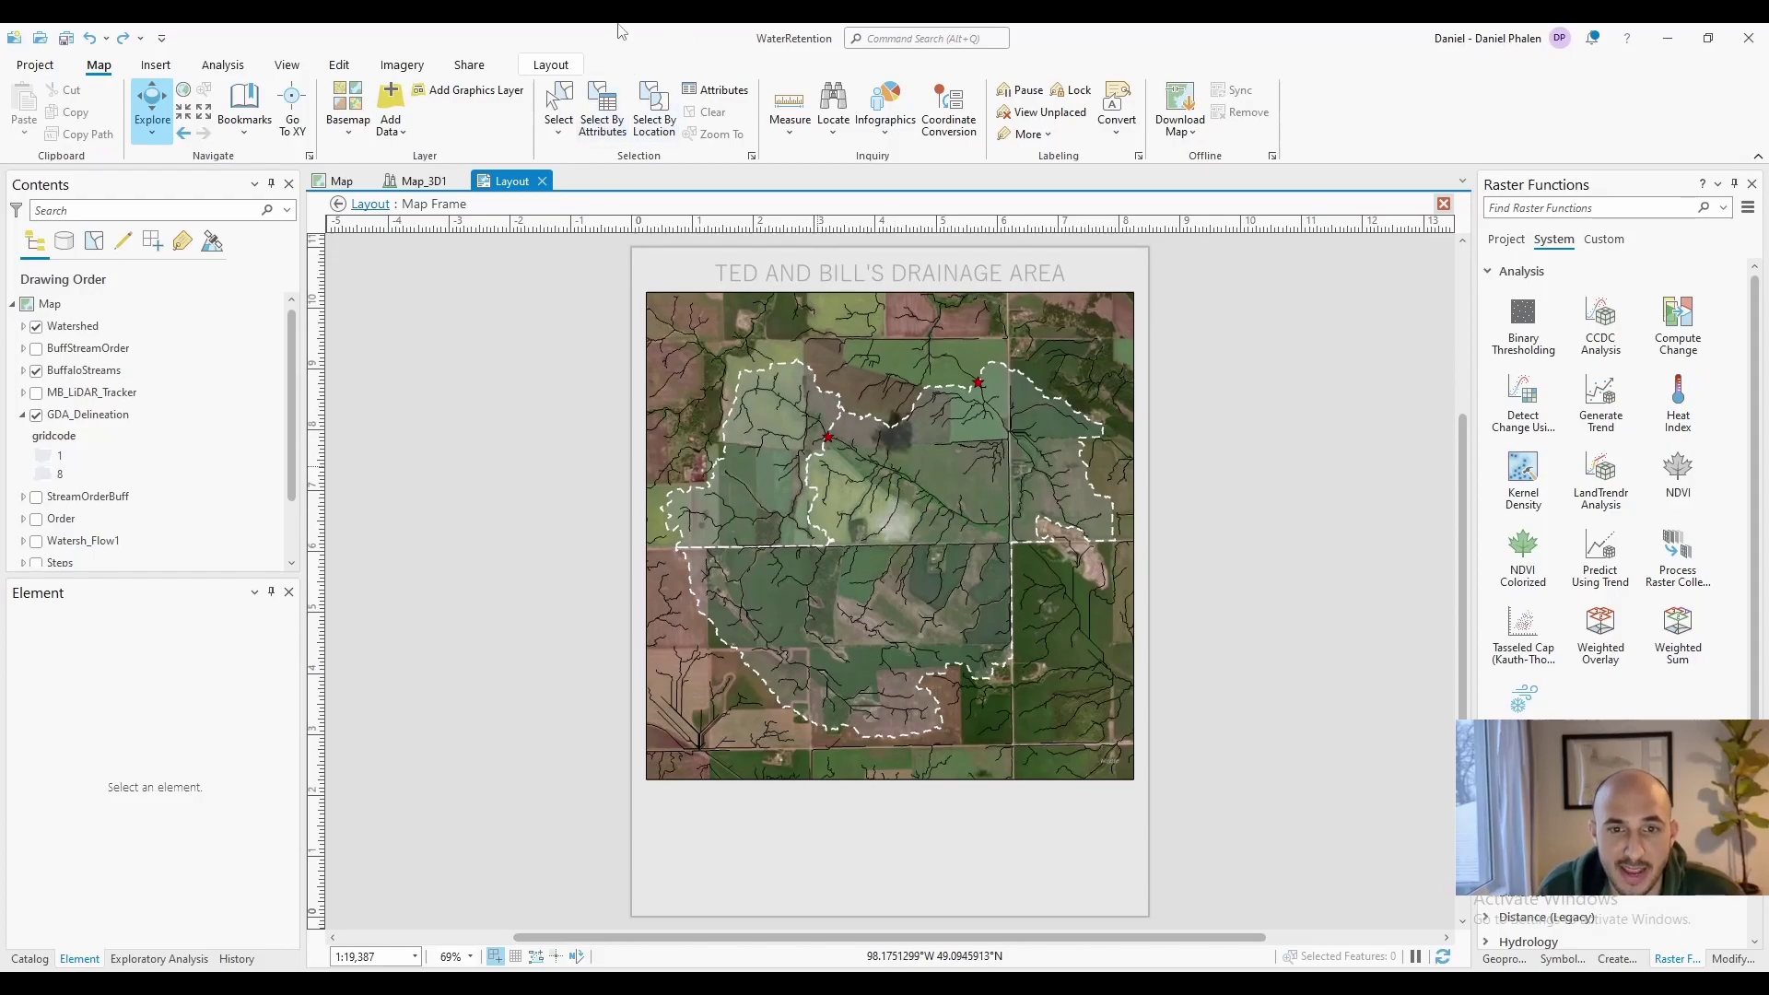
left_click(550, 66)
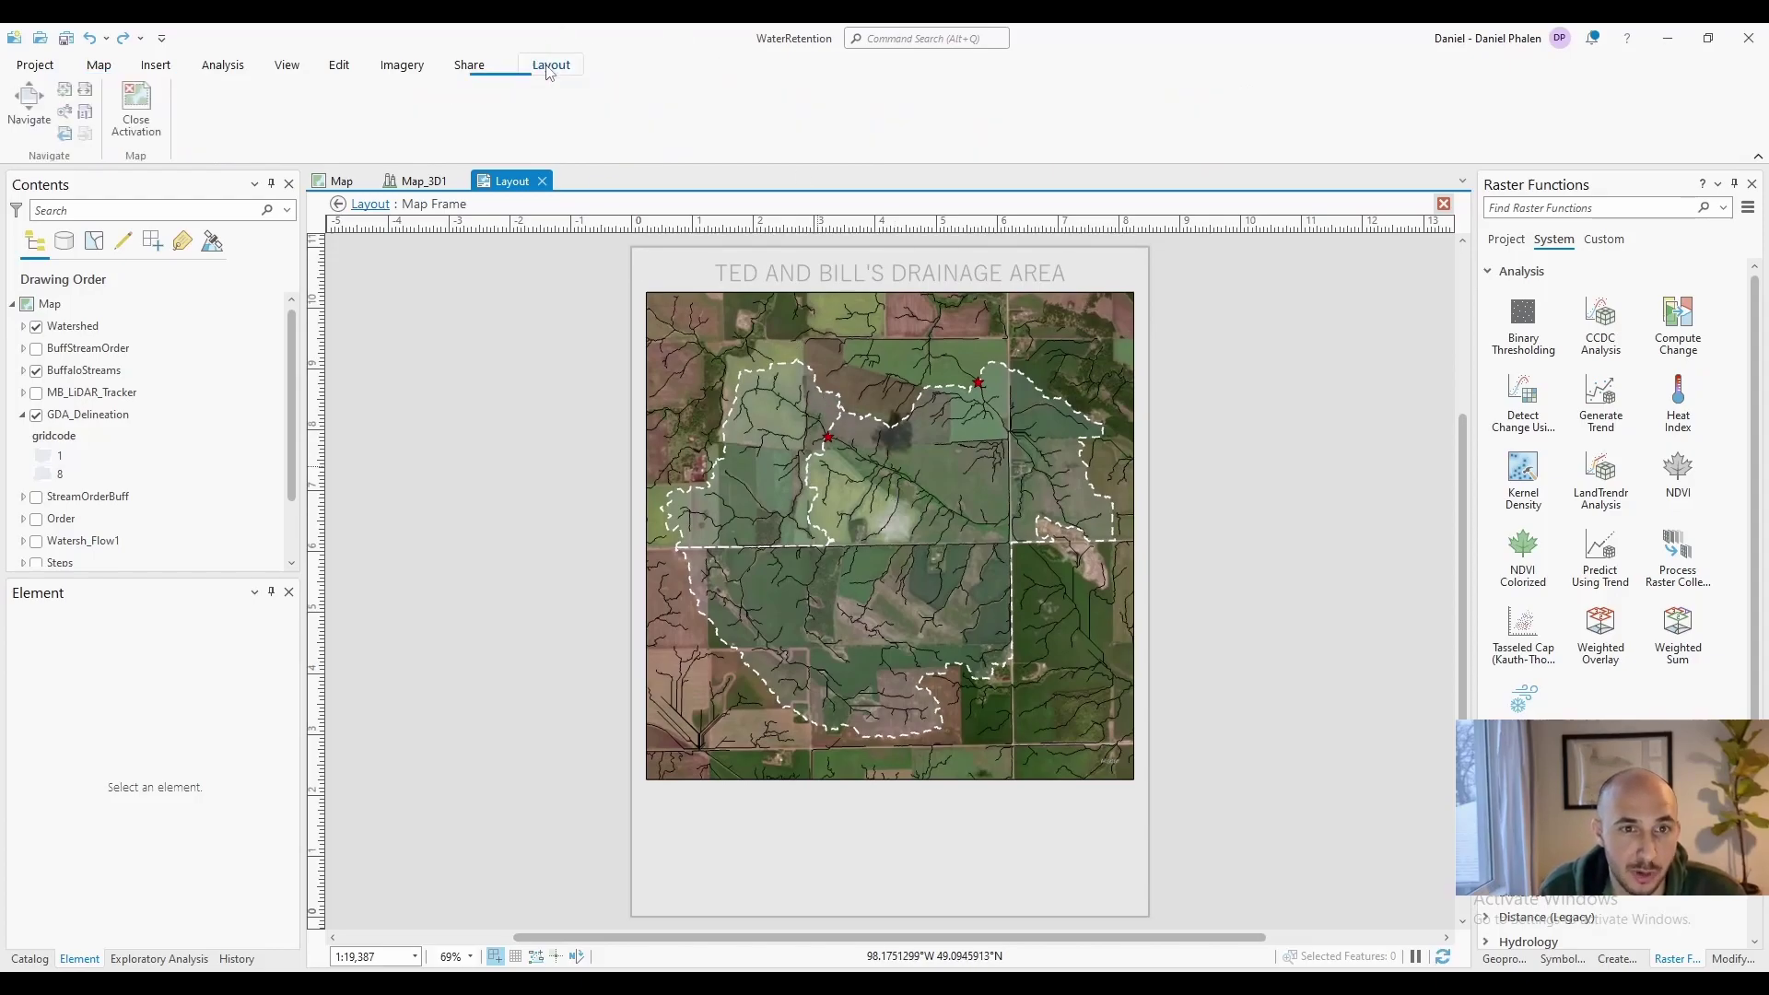
left_click(136, 103)
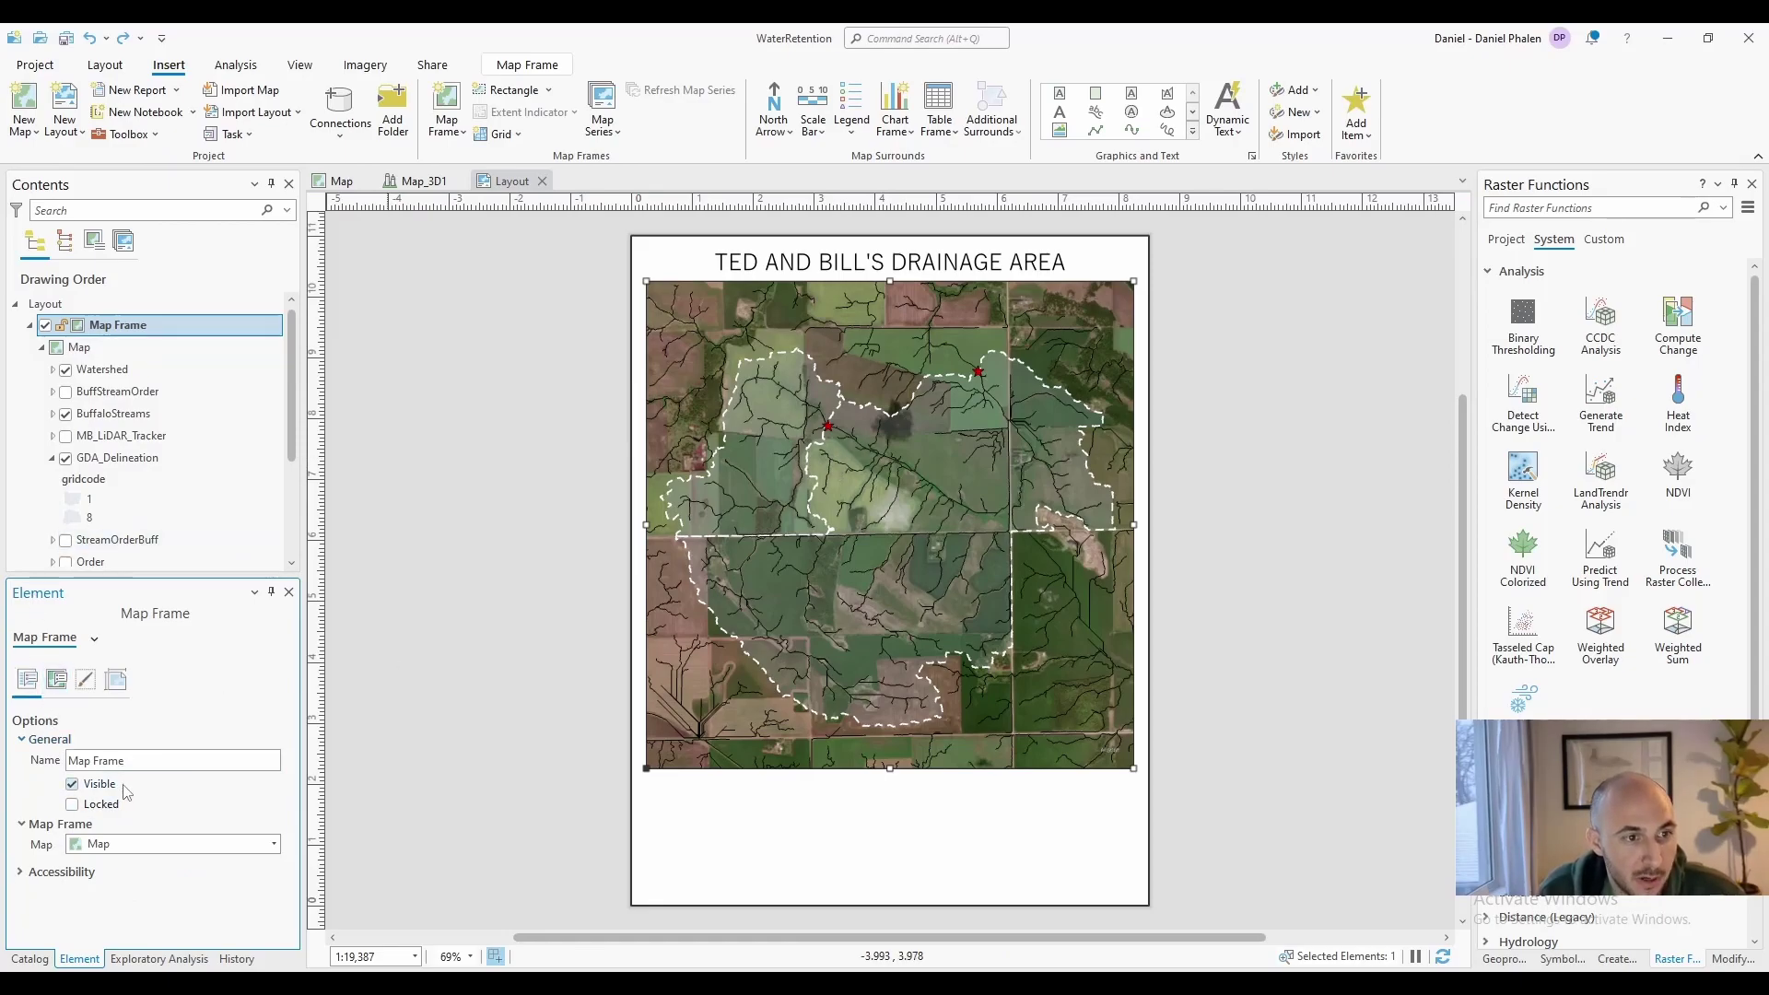
Rename the map frame 'Ted and Bill'
triple_click(144, 760)
type("Ted and Bill")
key("Return")
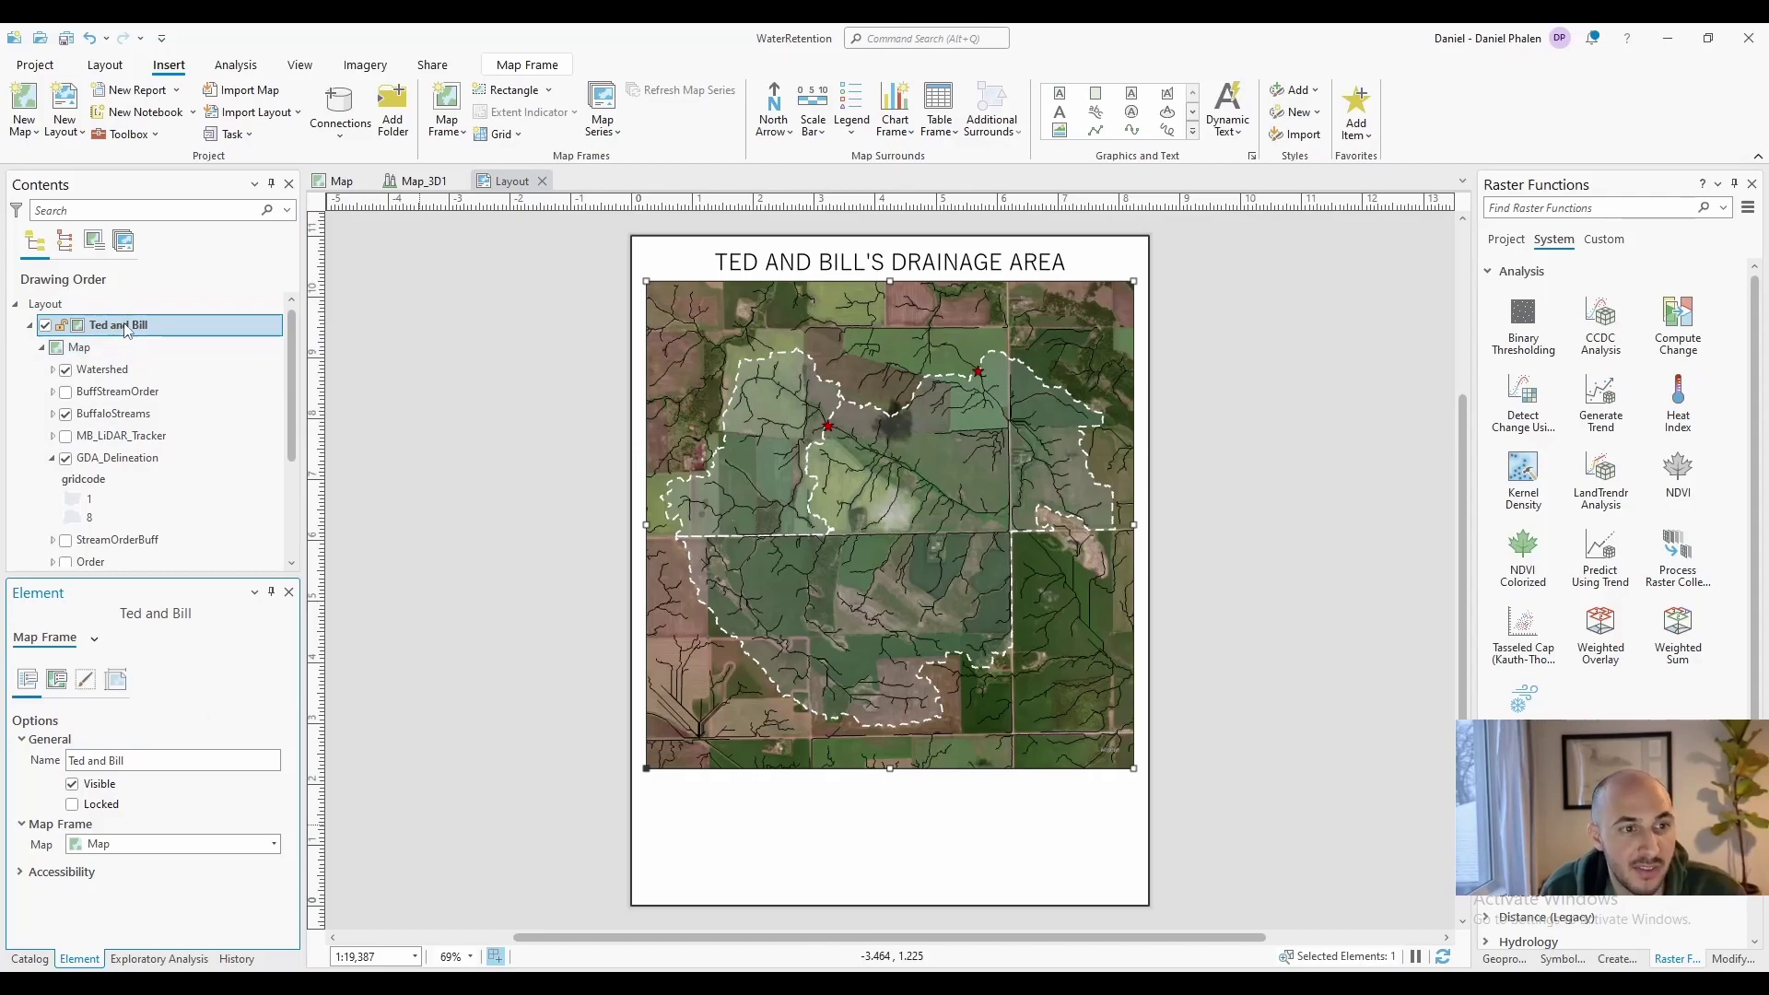
left_click(154, 847)
left_click(322, 791)
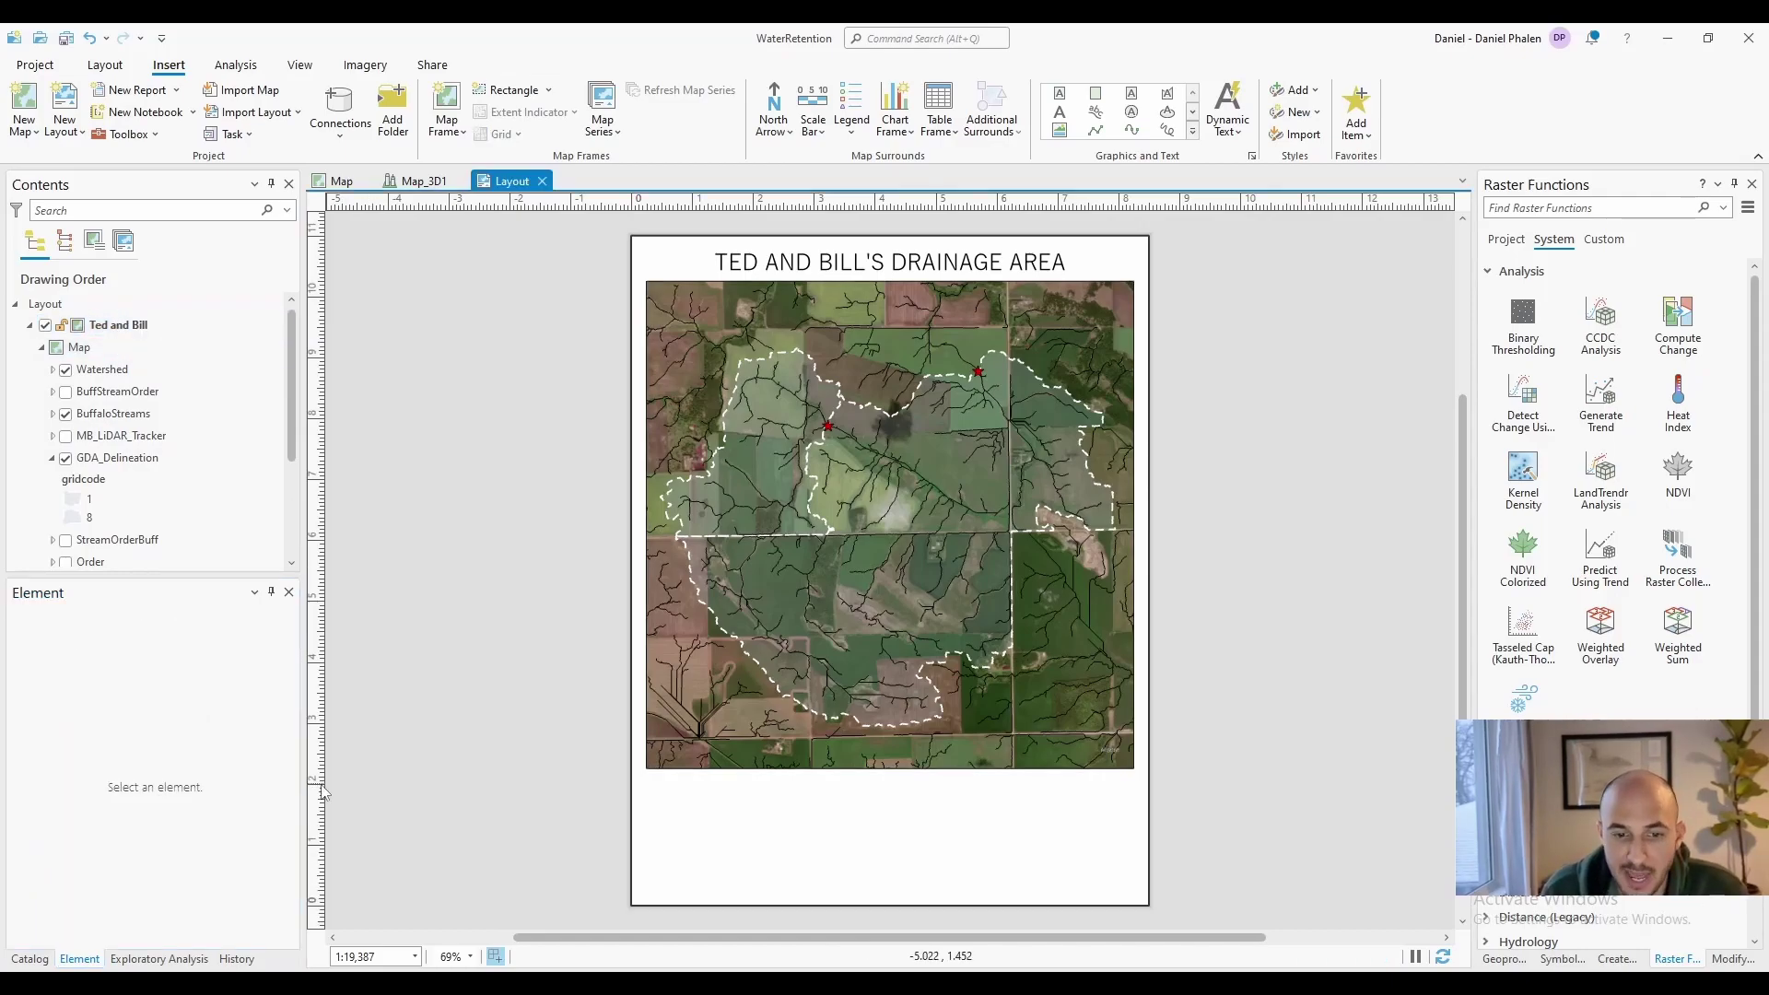
Add four horizontal ruler guides below the map and space them for the table rows
right_click(319, 785)
left_click(366, 797)
right_click(319, 817)
left_click(368, 661)
right_click(318, 844)
left_click(368, 685)
right_click(316, 872)
left_click(371, 701)
left_click_drag(319, 844, 319, 860)
mouse_move(318, 815)
left_mouse_down()
mouse_move(319, 829)
mouse_move(318, 798)
left_mouse_up()
Add vertical guides at the table's left and right edges and a horizontal guide near the page bottom
right_click(607, 202)
left_click(652, 214)
left_click_drag(606, 202, 647, 202)
right_click(1123, 202)
left_click(1169, 213)
right_click(318, 767)
left_click(360, 785)
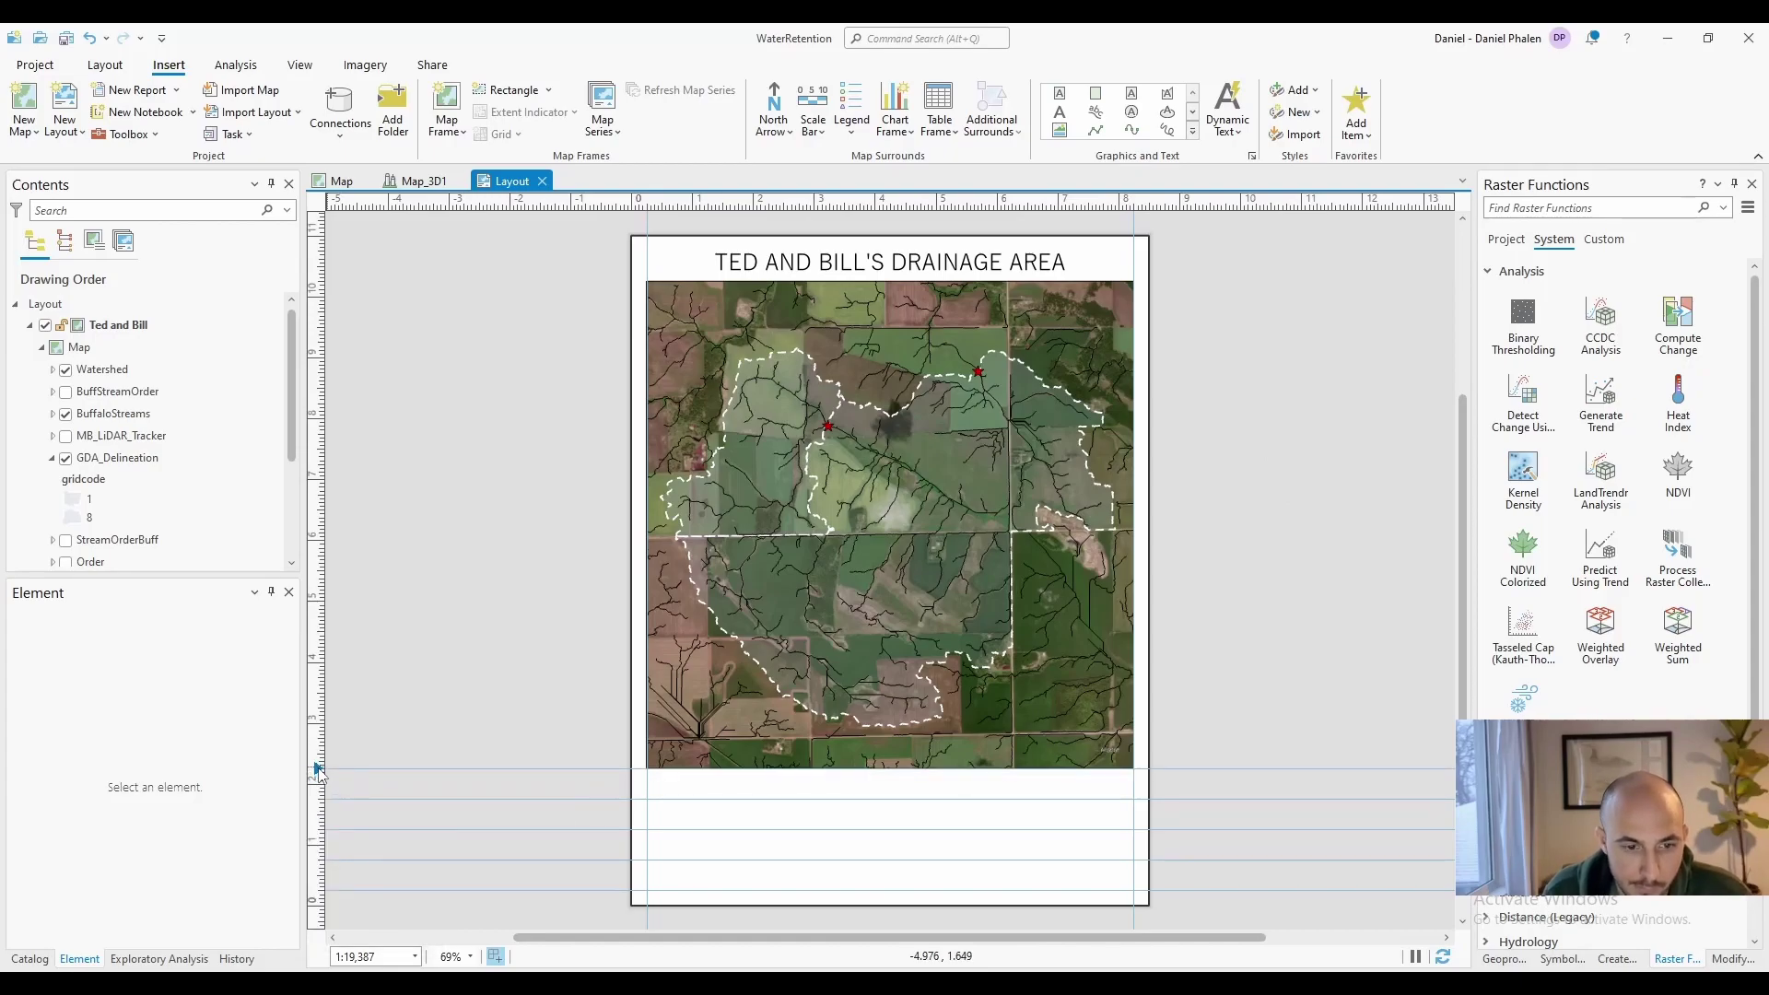
Draw the table's left edge, bottom line and horizontal row lines along the guides
left_click(1093, 136)
left_click(647, 768)
double_click(647, 890)
left_click(647, 890)
double_click(1133, 890)
left_click(1059, 93)
left_click(646, 859)
double_click(1134, 860)
left_click(1060, 93)
left_click(647, 829)
double_click(1134, 830)
Draw the two vertical column divider lines, then remove all the guides
left_click(1060, 93)
left_click(647, 799)
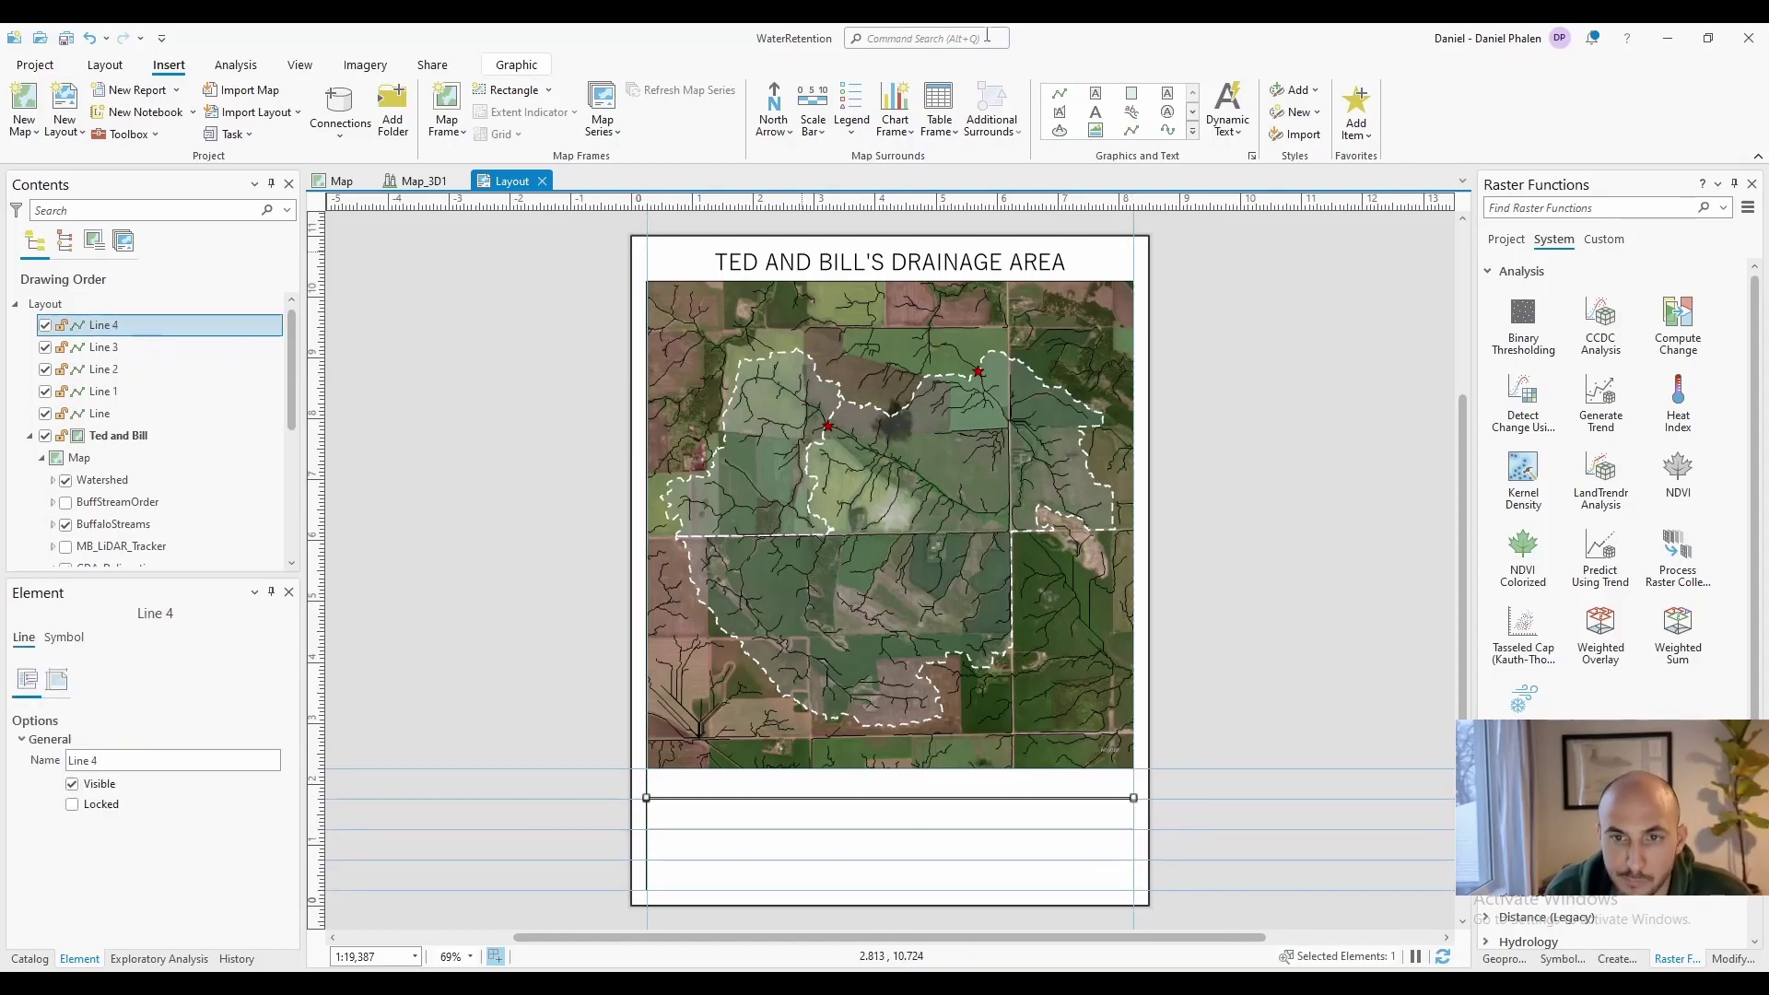
Add two vertical column-divider guides, placing the second one near 5.75 in
right_click(815, 201)
left_click(855, 219)
right_click(996, 202)
left_click(1036, 221)
left_click_drag(814, 204, 811, 205)
left_click_drag(996, 204, 982, 205)
left_click_drag(810, 205, 807, 205)
left_click_drag(982, 204, 974, 204)
left_click(1059, 93)
left_click(807, 769)
double_click(807, 890)
left_click(1059, 95)
left_click(974, 768)
double_click(974, 890)
right_click(1202, 202)
left_click(1276, 280)
Shorten and trim the table lines so the grid forms separate boxes
left_click(1059, 859)
left_click_drag(1133, 859, 974, 860)
left_click(1268, 778)
left_click_drag(975, 780, 974, 799)
left_click(1133, 783)
left_click_drag(1133, 768, 1133, 799)
left_click(806, 815)
left_click_drag(806, 799, 806, 829)
left_click_drag(1308, 850, 1308, 790)
left_click(1307, 790)
left_click_drag(1258, 664, 1247, 735)
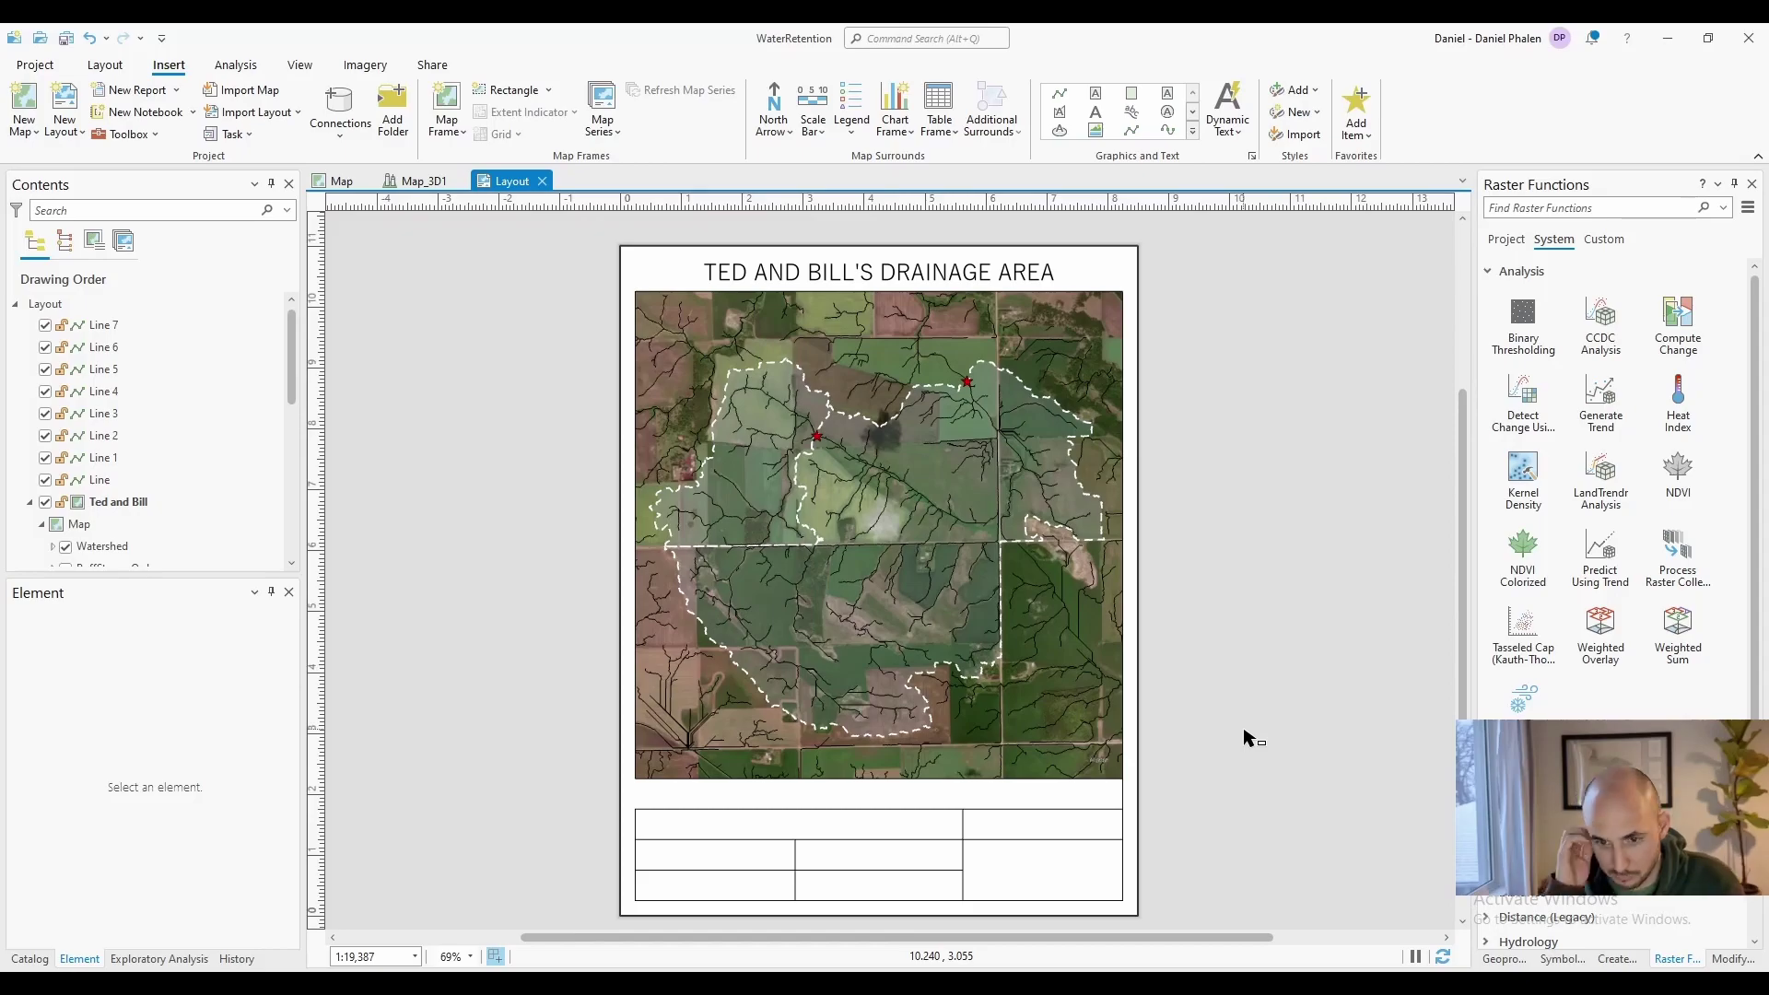
Group the eight lines, Line 7 through Line, into one locked element named Table
left_click(103, 325)
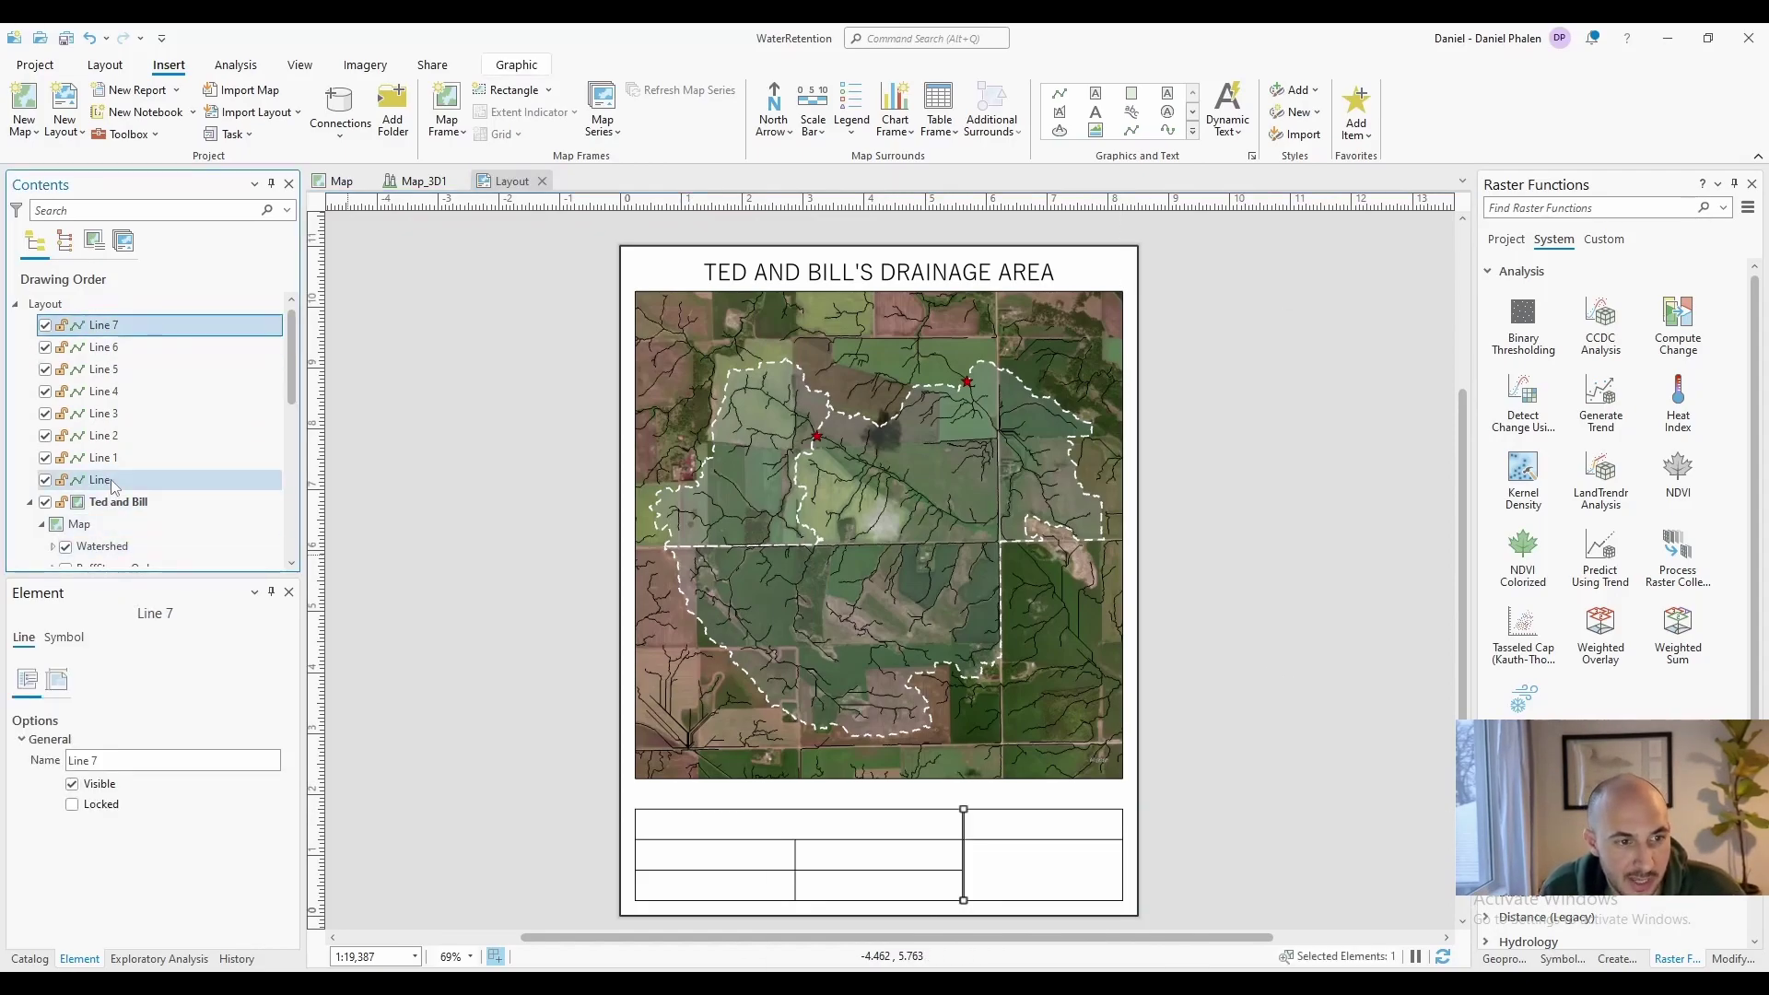
left_click(111, 479, "shift")
left_click(274, 742)
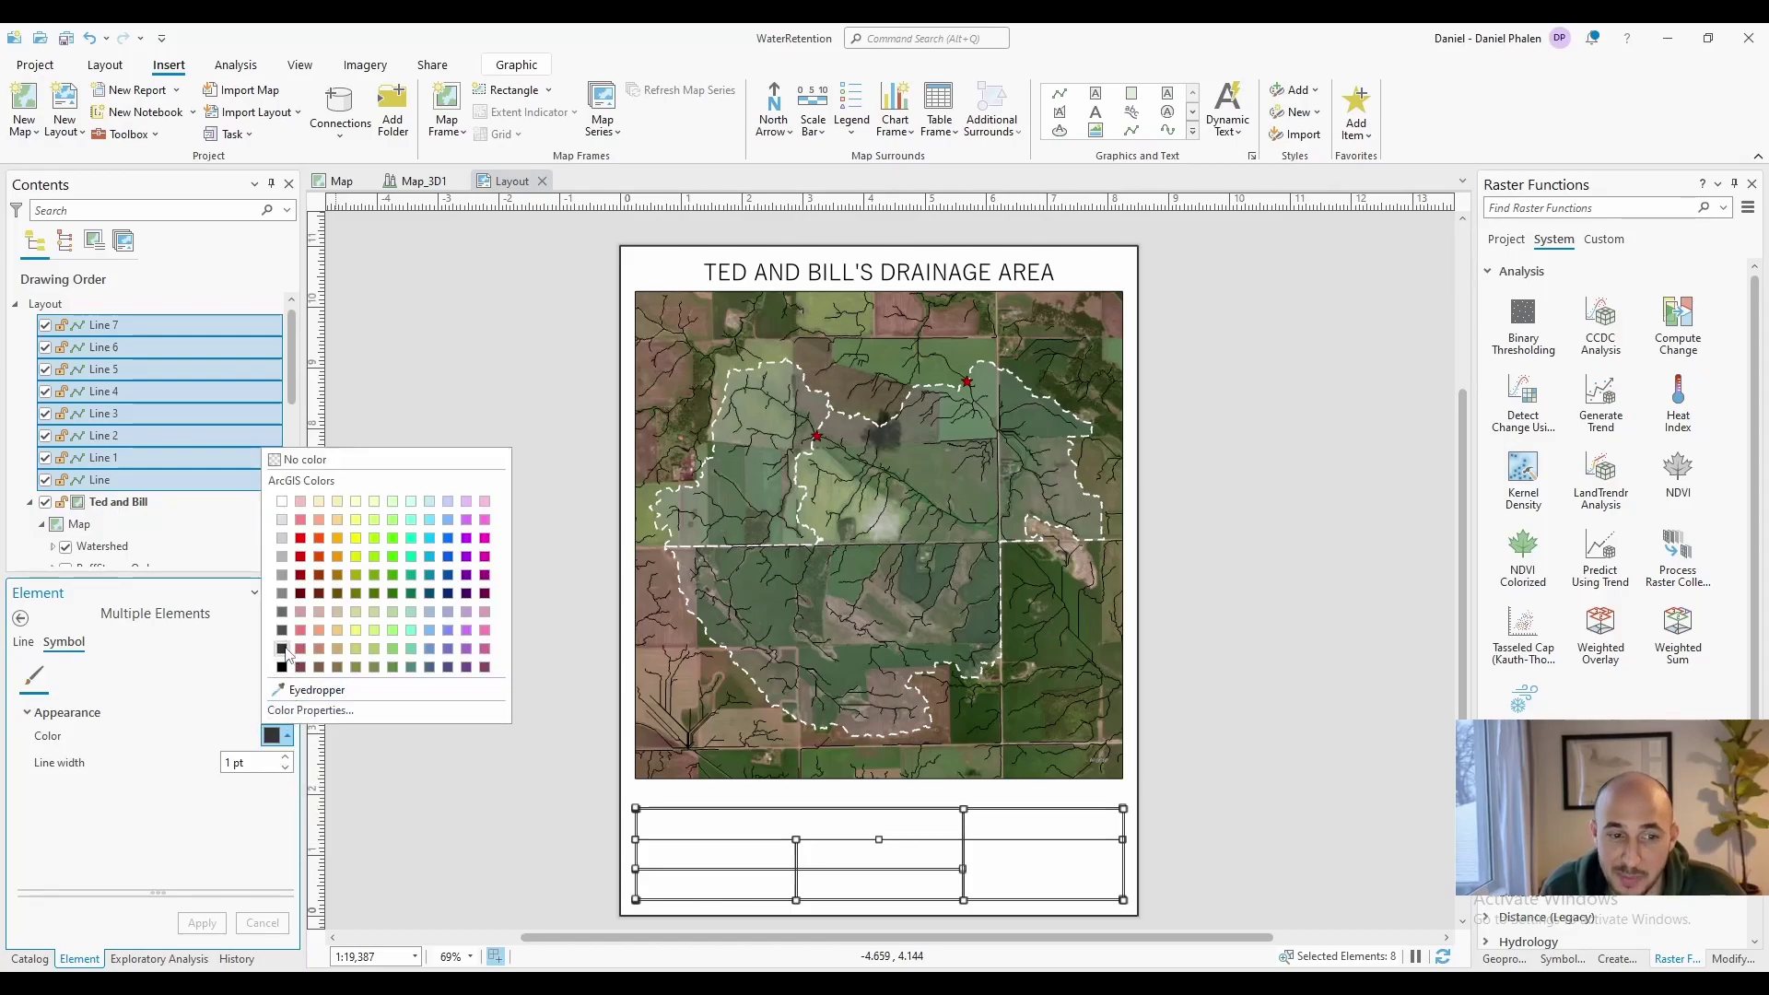
left_click(175, 524)
left_click(107, 327)
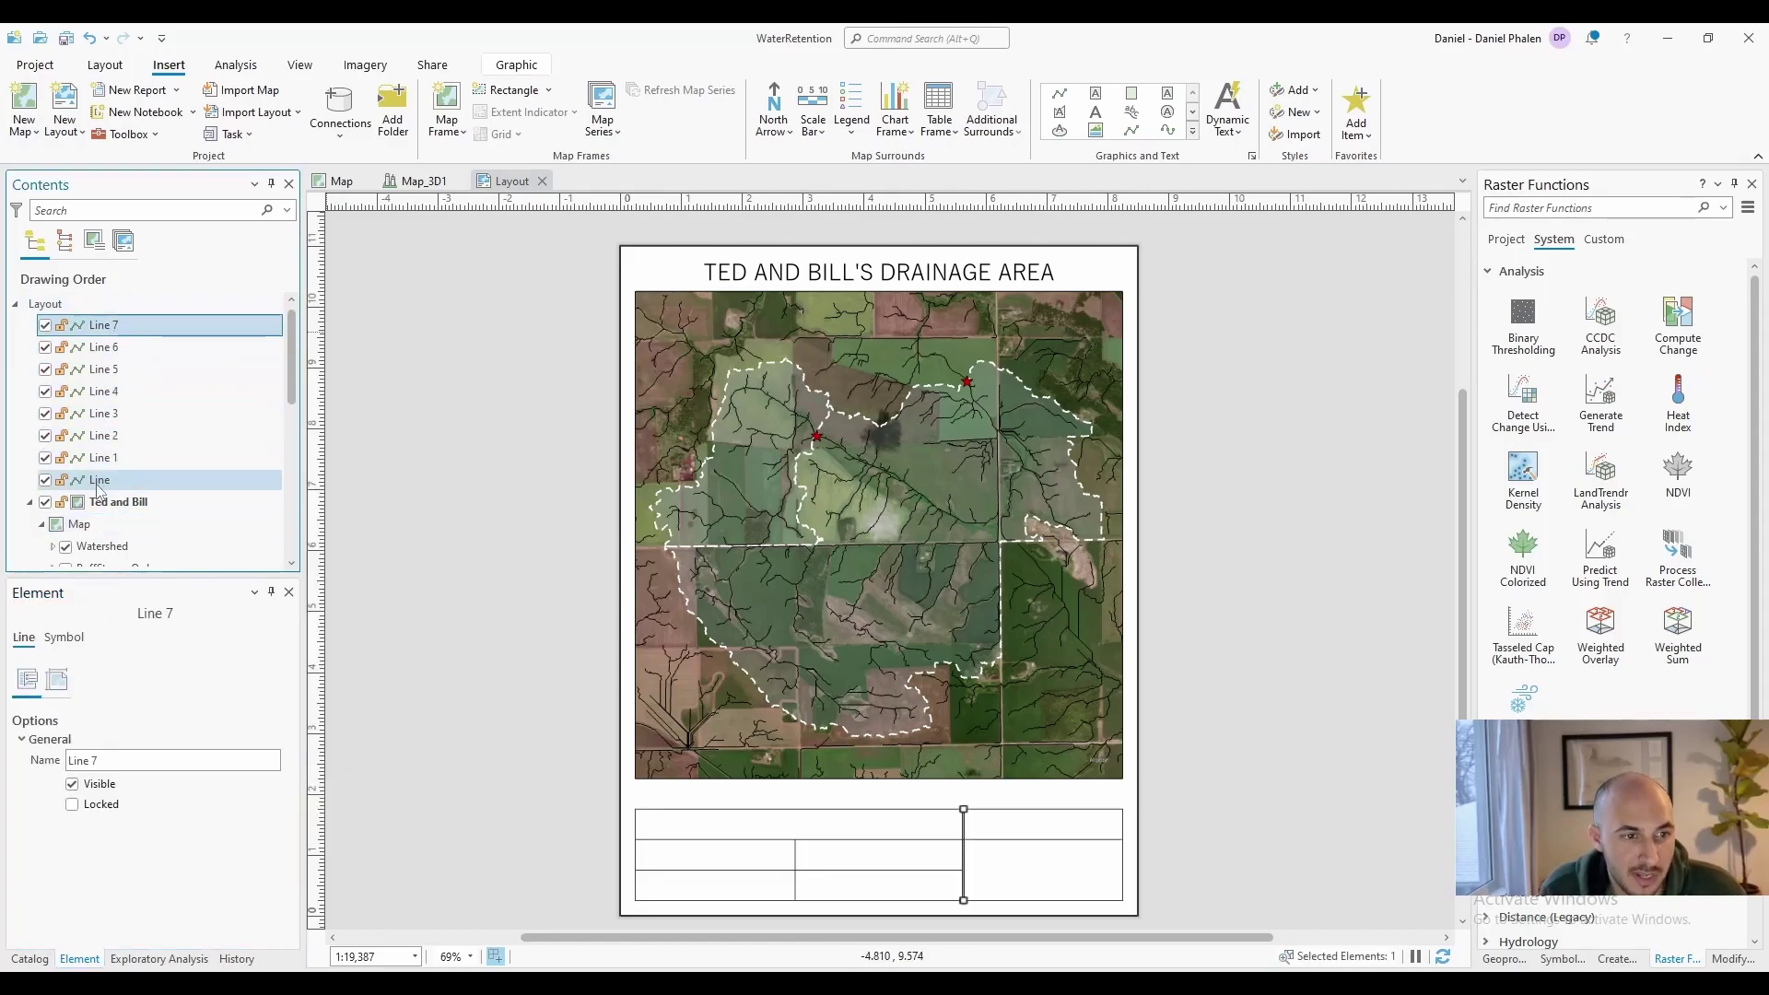
left_click(97, 484, "shift")
right_click(119, 326)
left_click(165, 490)
type("Table")
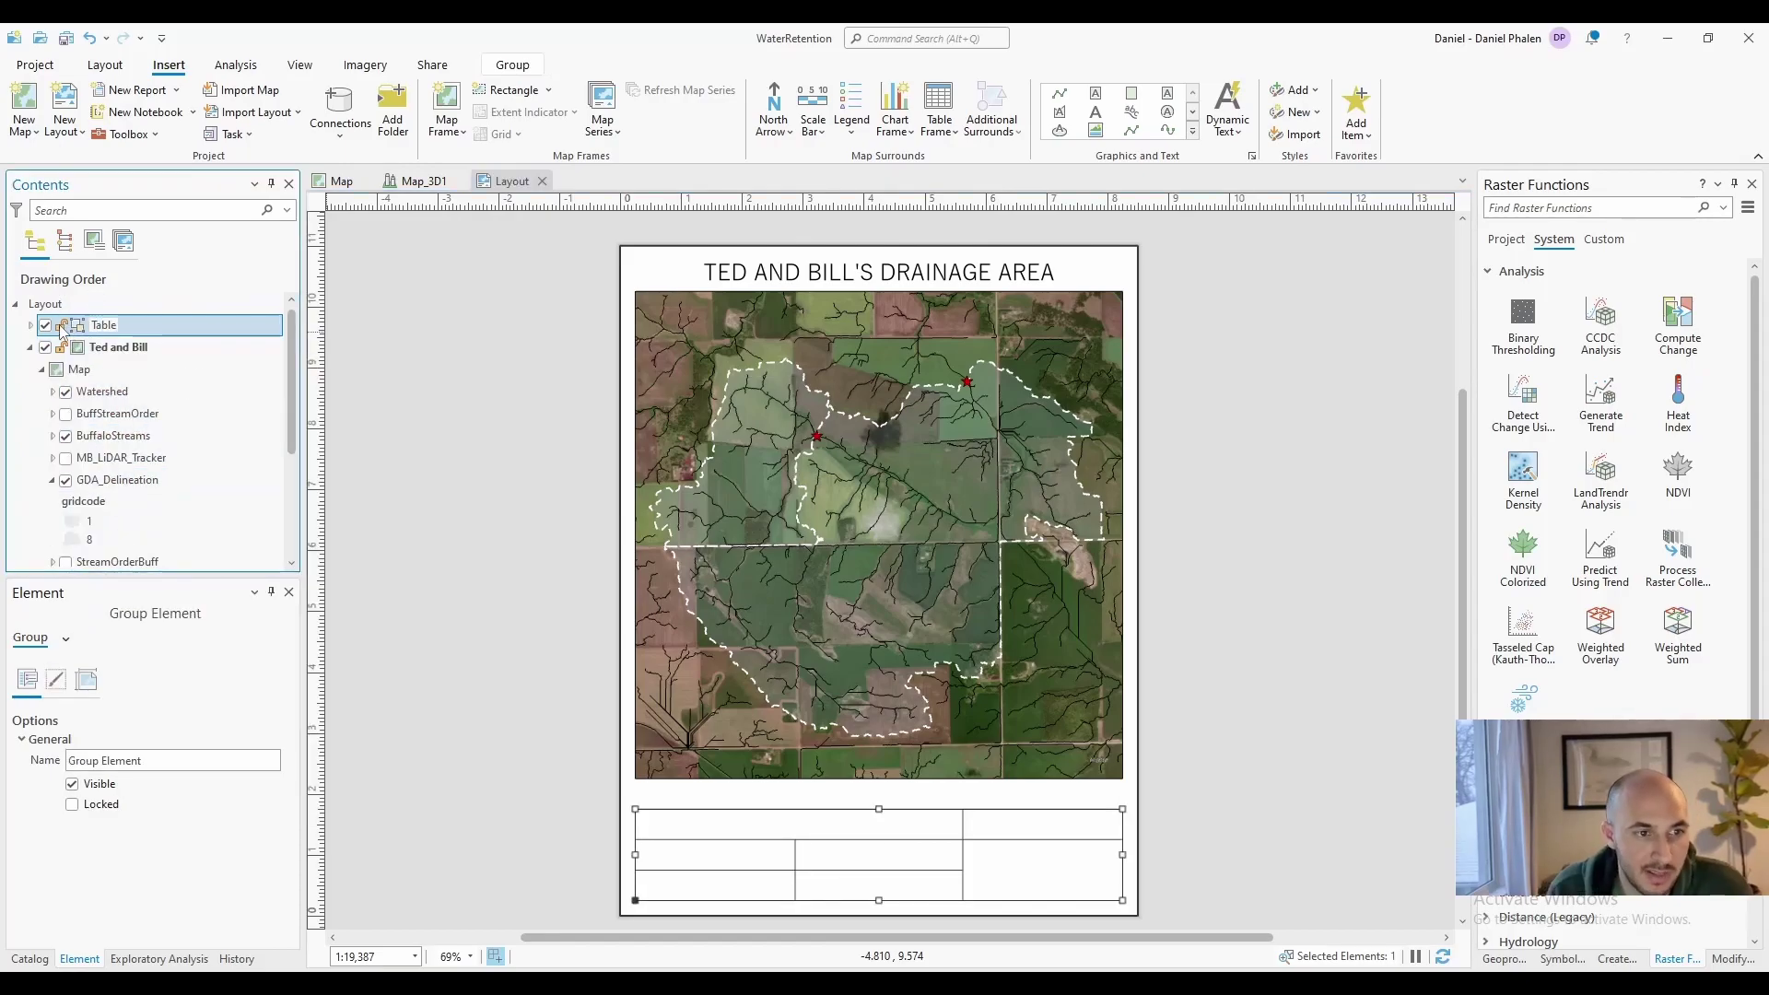
left_click(60, 326)
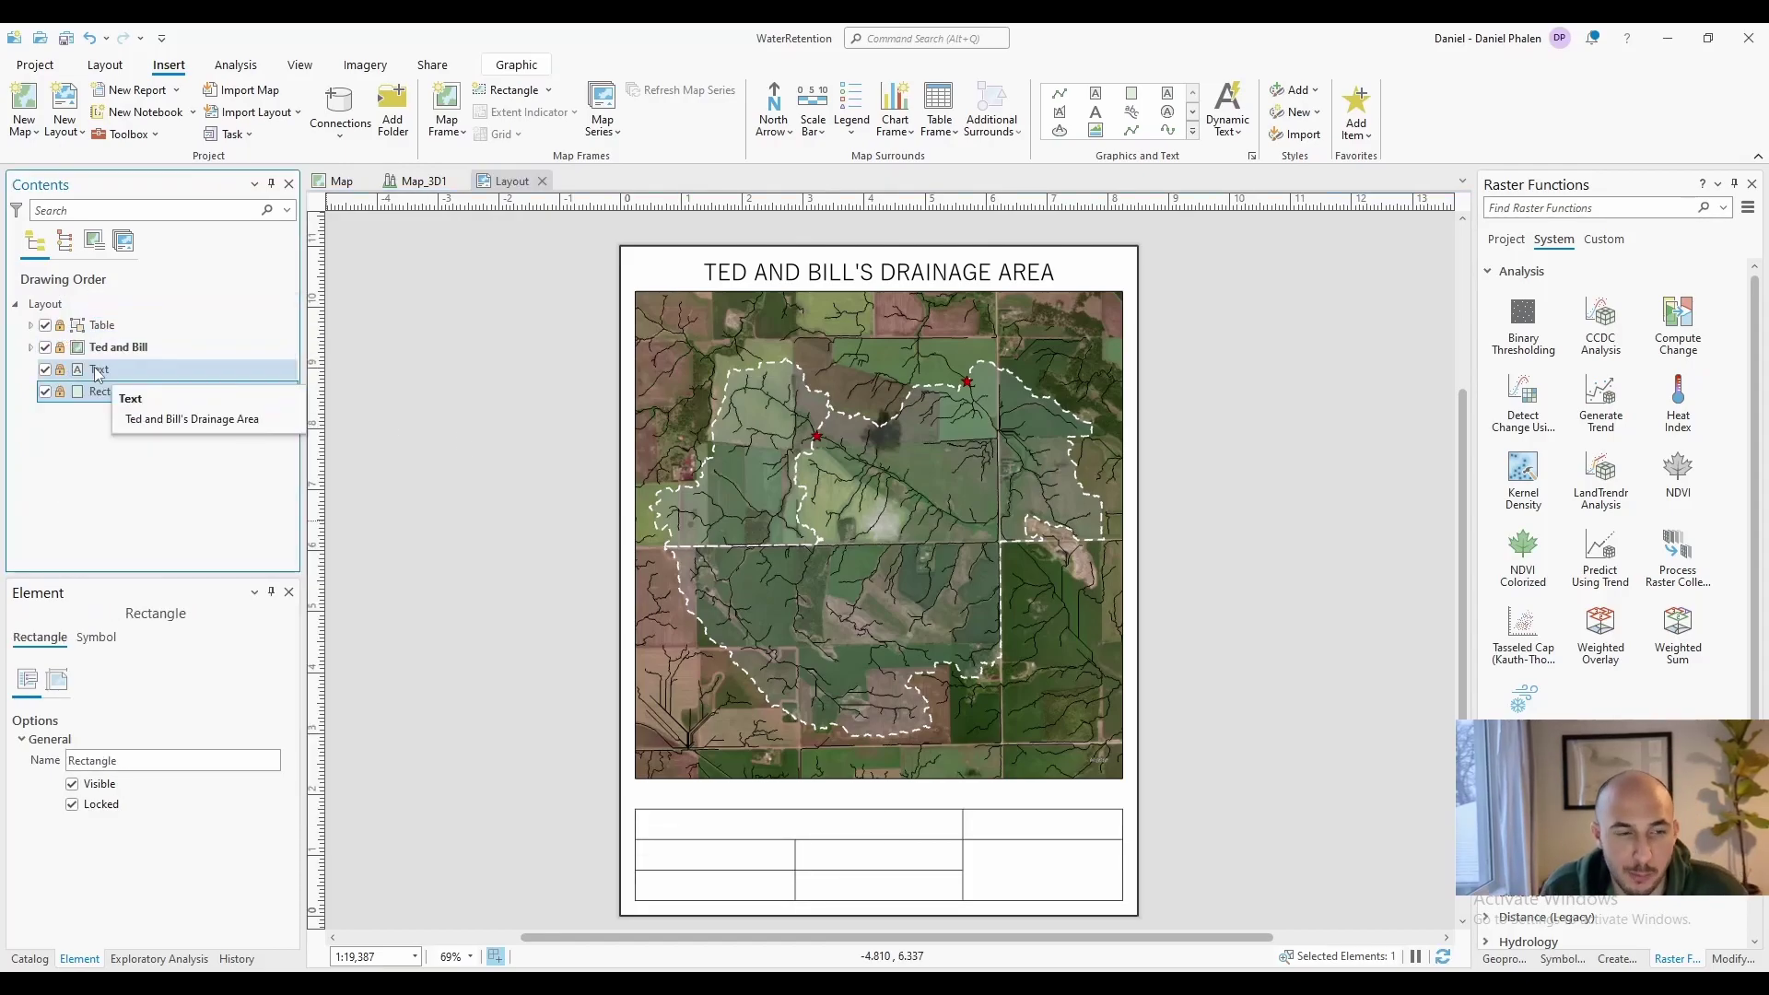
Rename the title text element 'Title' and the page rectangle 'border'
left_click(99, 371)
type("Title")
left_click(110, 394)
type("bord")
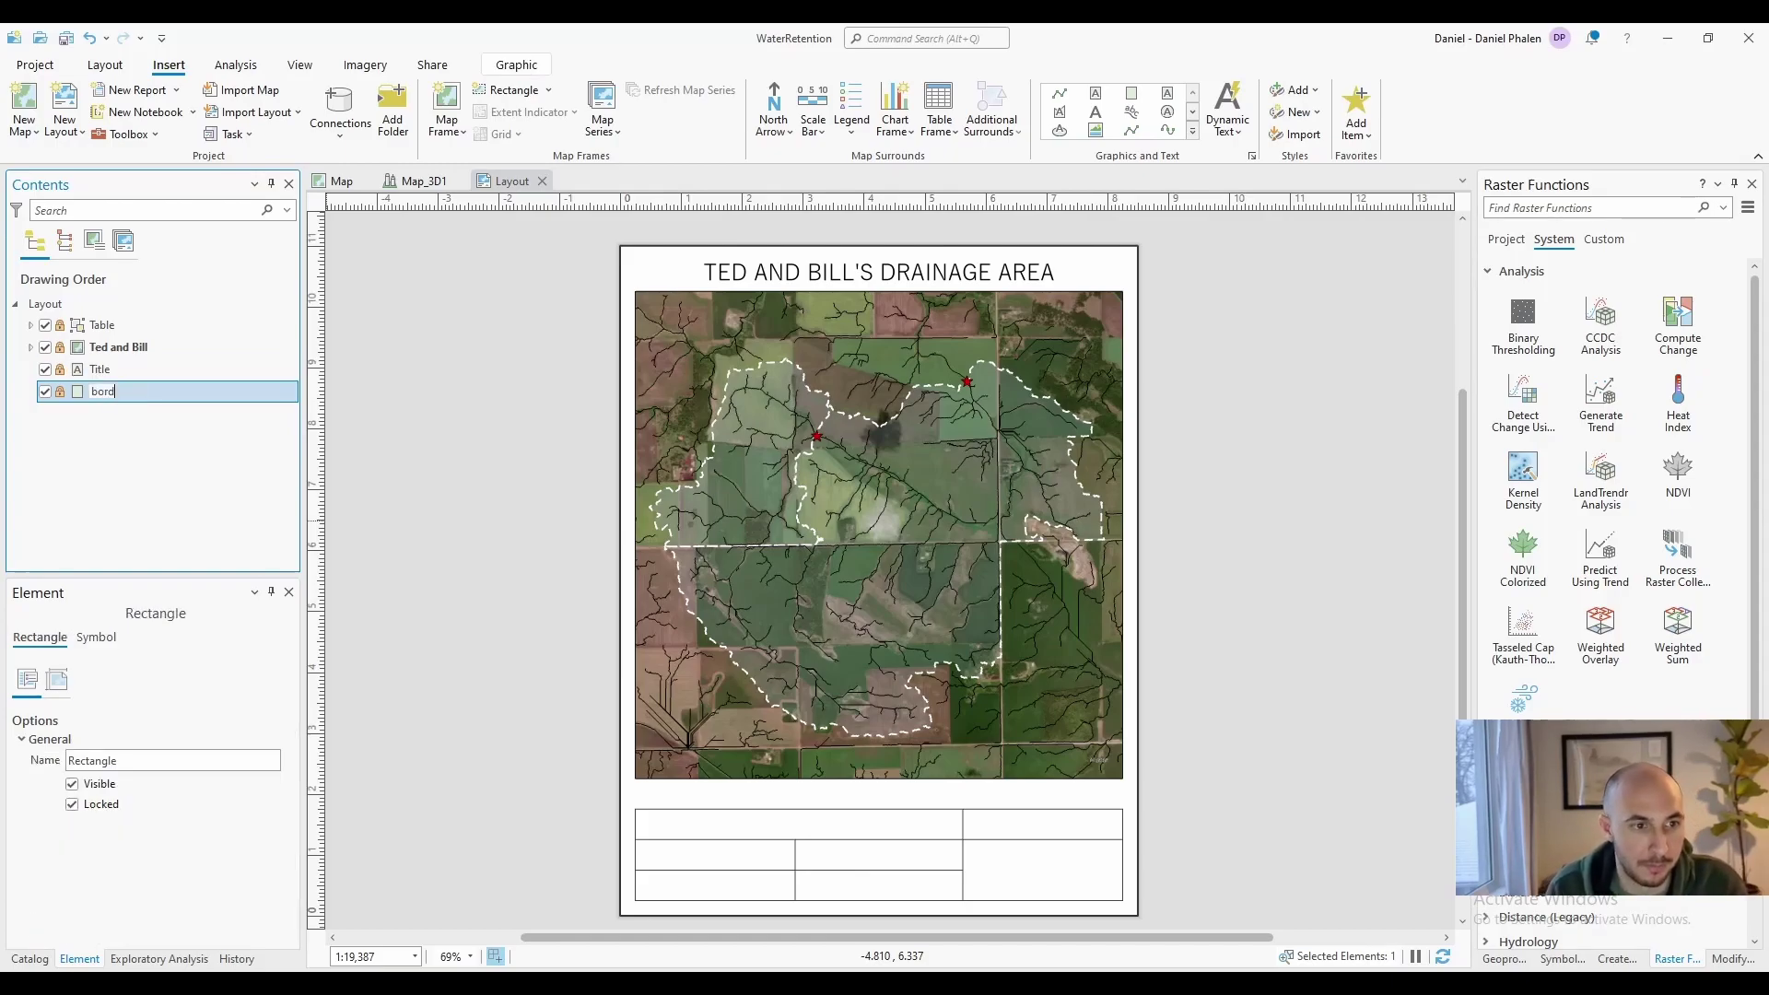
type("er")
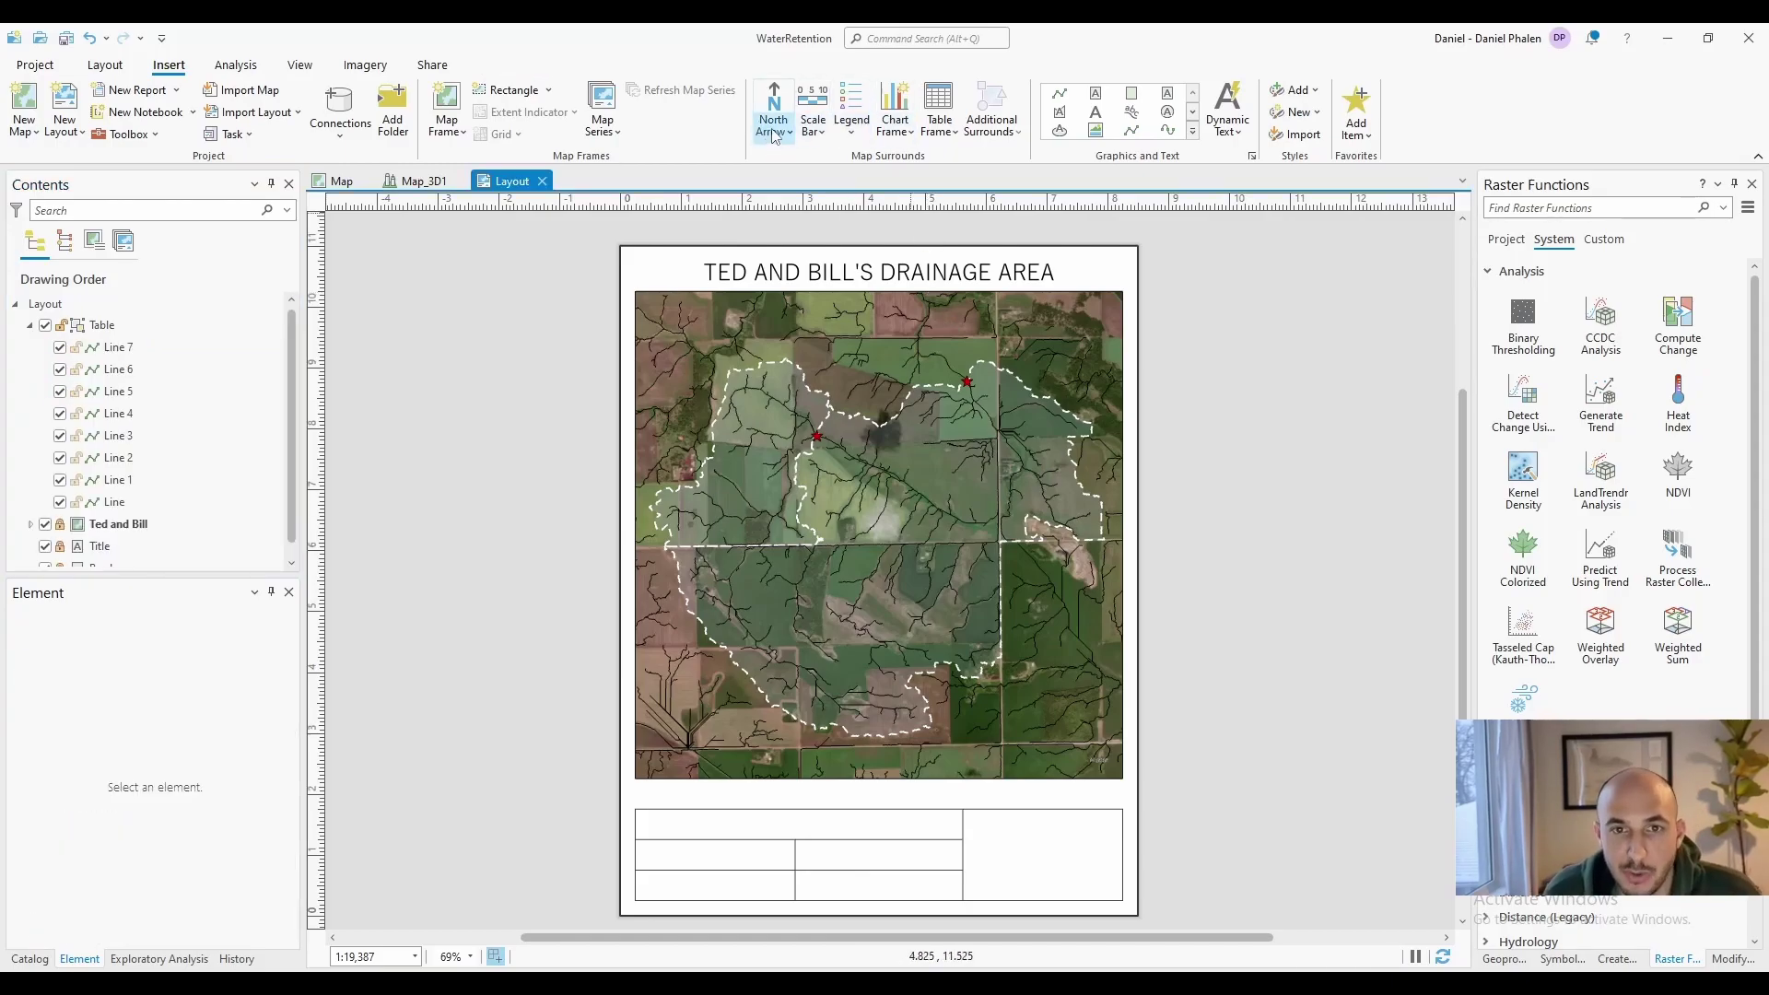
Insert a north arrow and place it at the page's top right beside the title
left_click(784, 129)
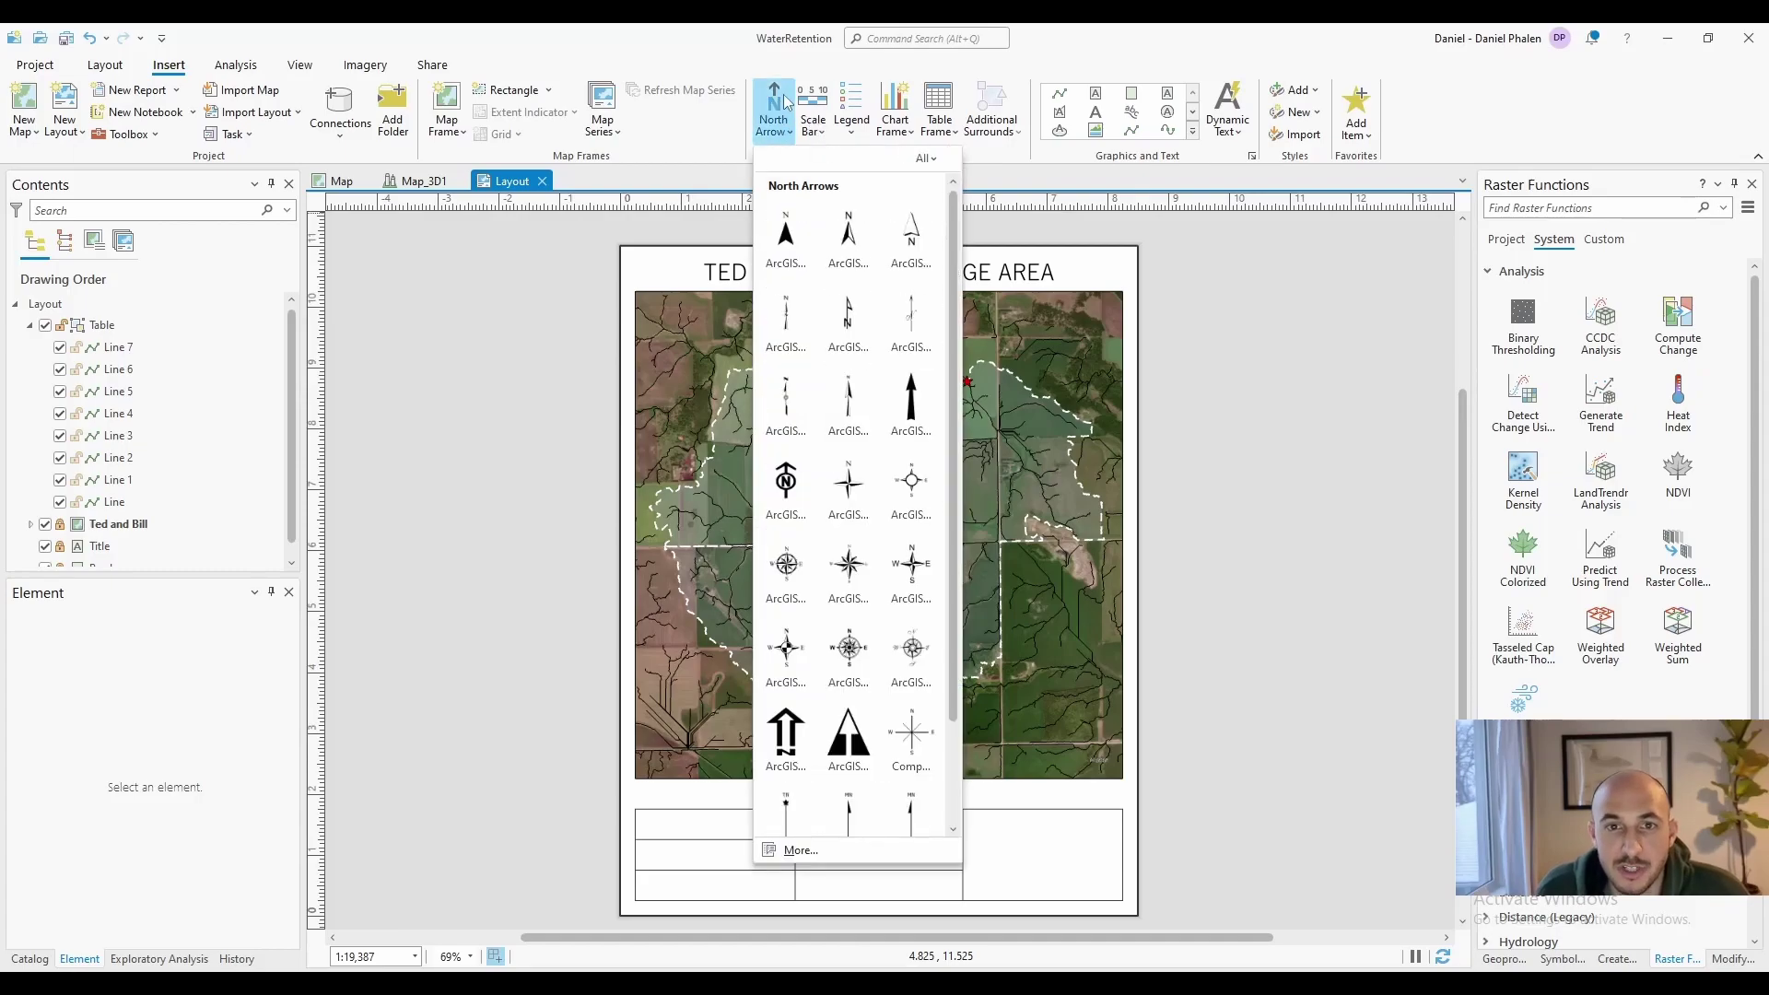
left_click(912, 244)
left_click(1111, 273)
left_click(813, 122)
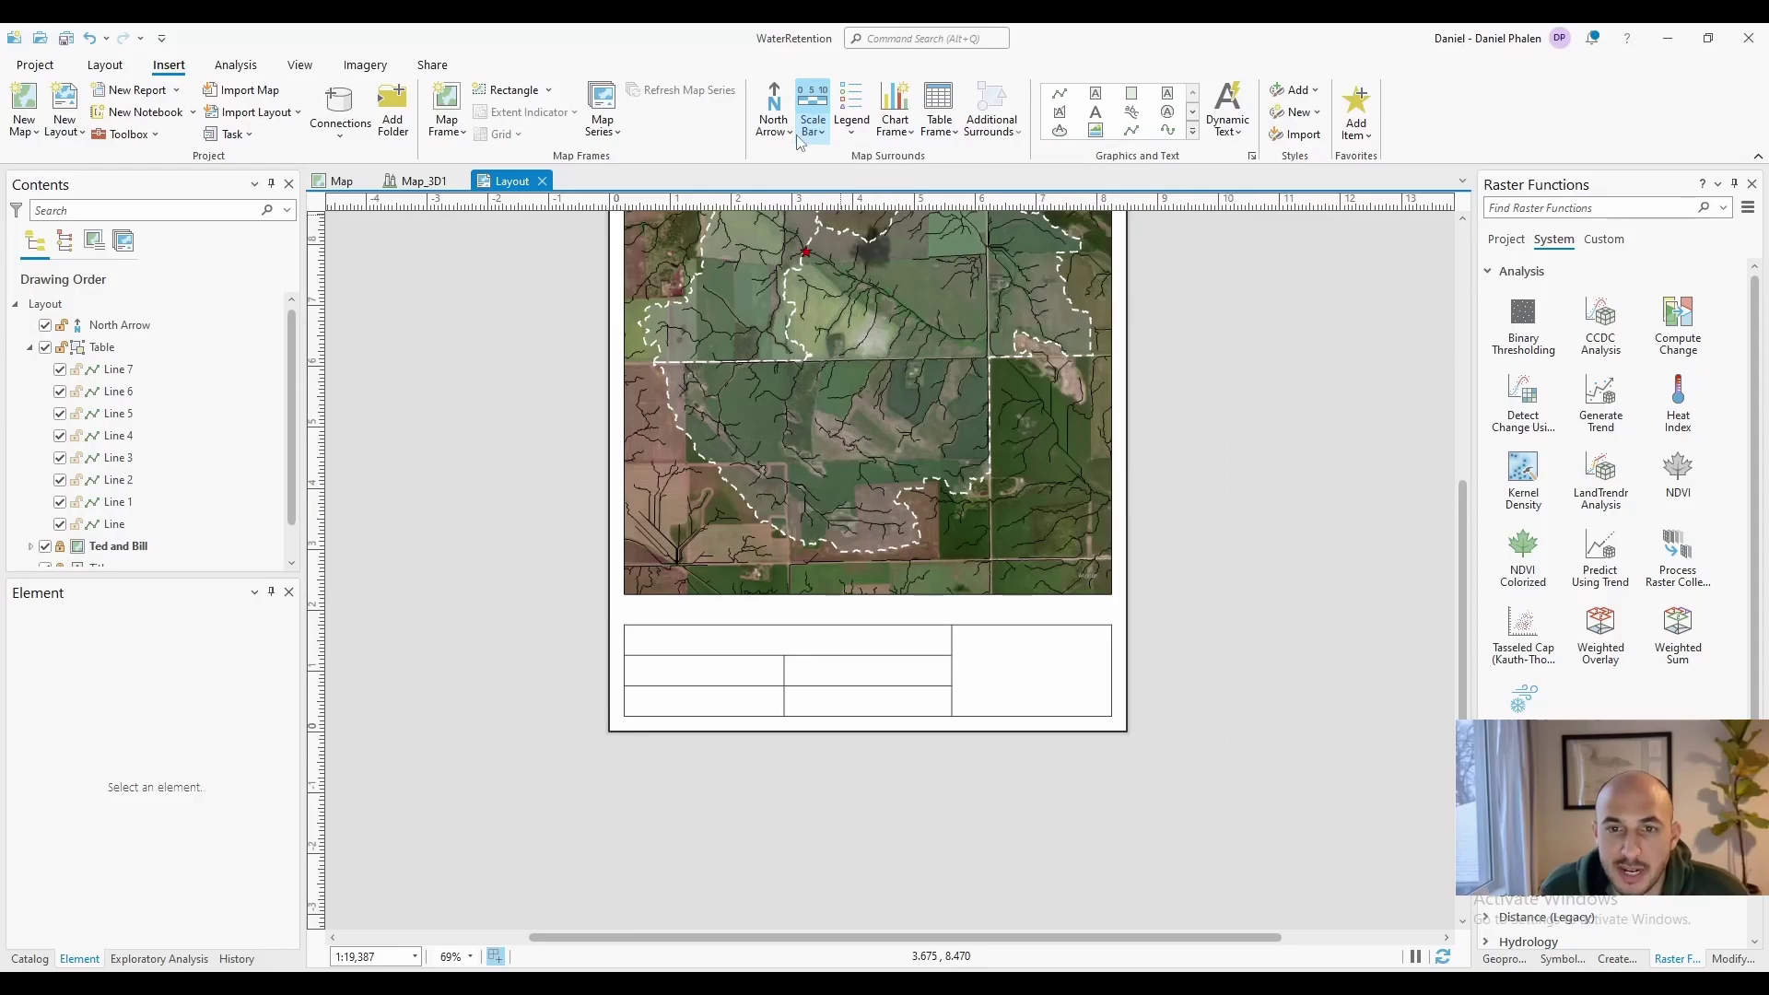
Draw a metric scale bar below the map, labelled 'km' after the bar with 5 pt offset
left_click(818, 135)
left_click(1009, 319)
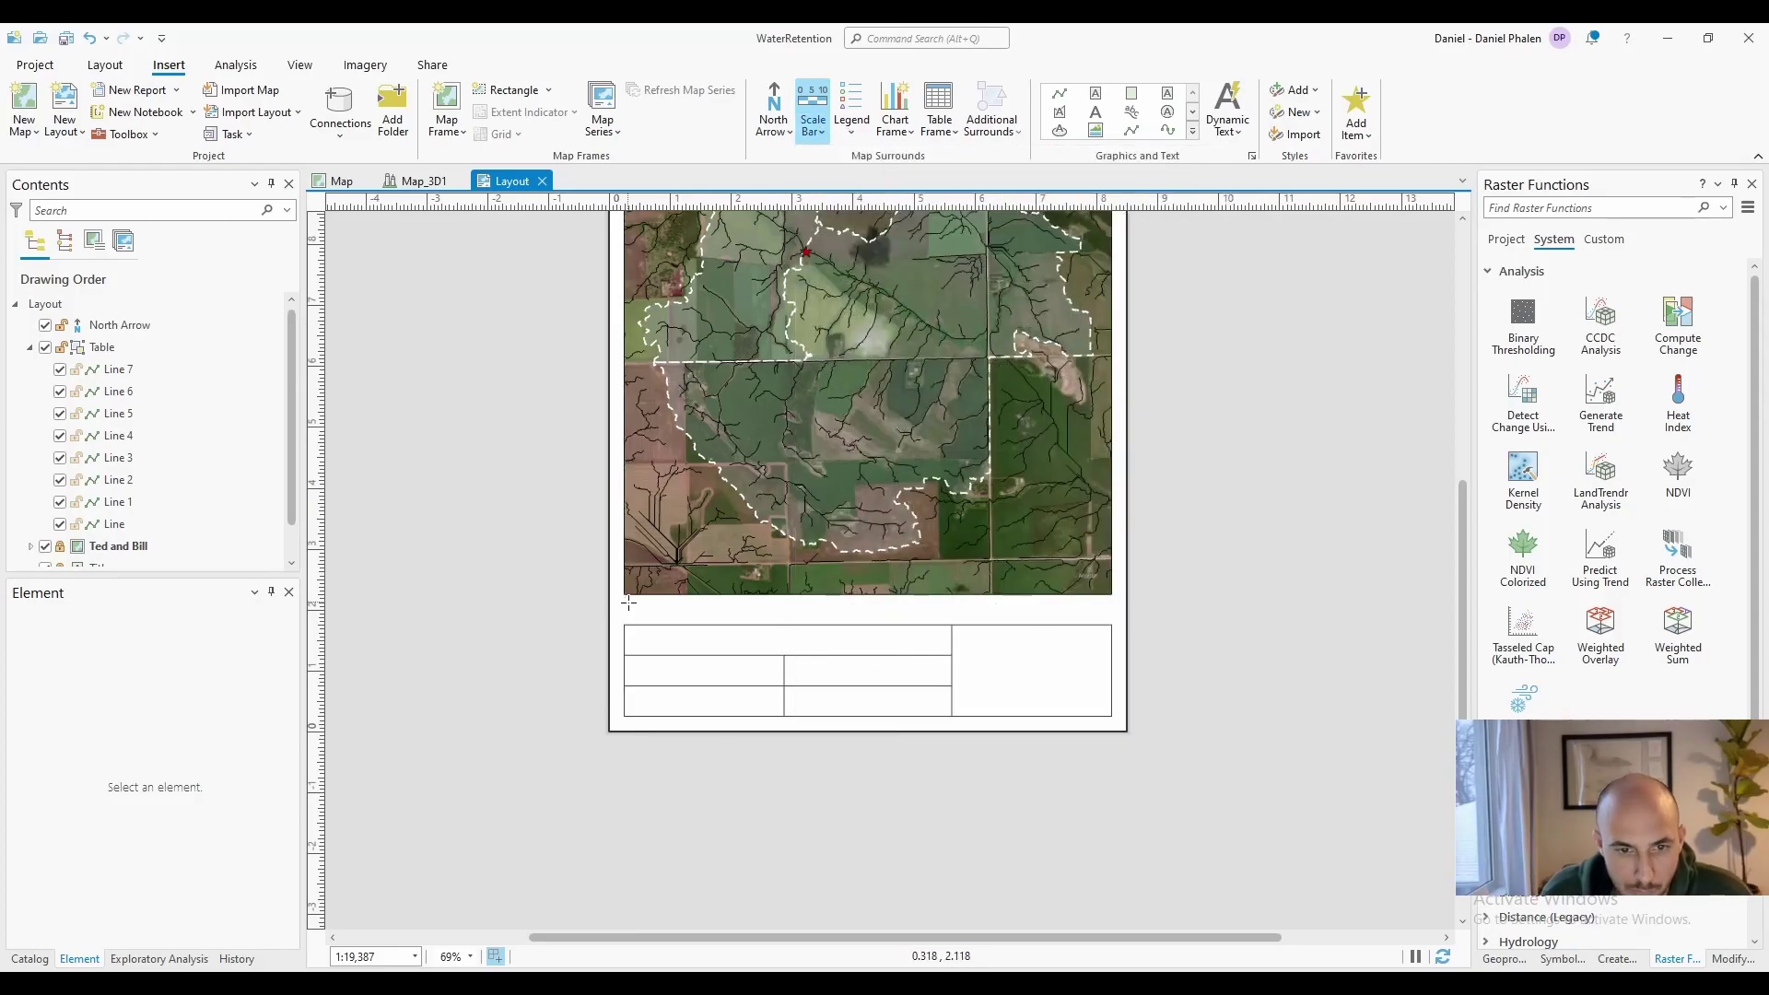
left_click_drag(625, 596, 901, 614)
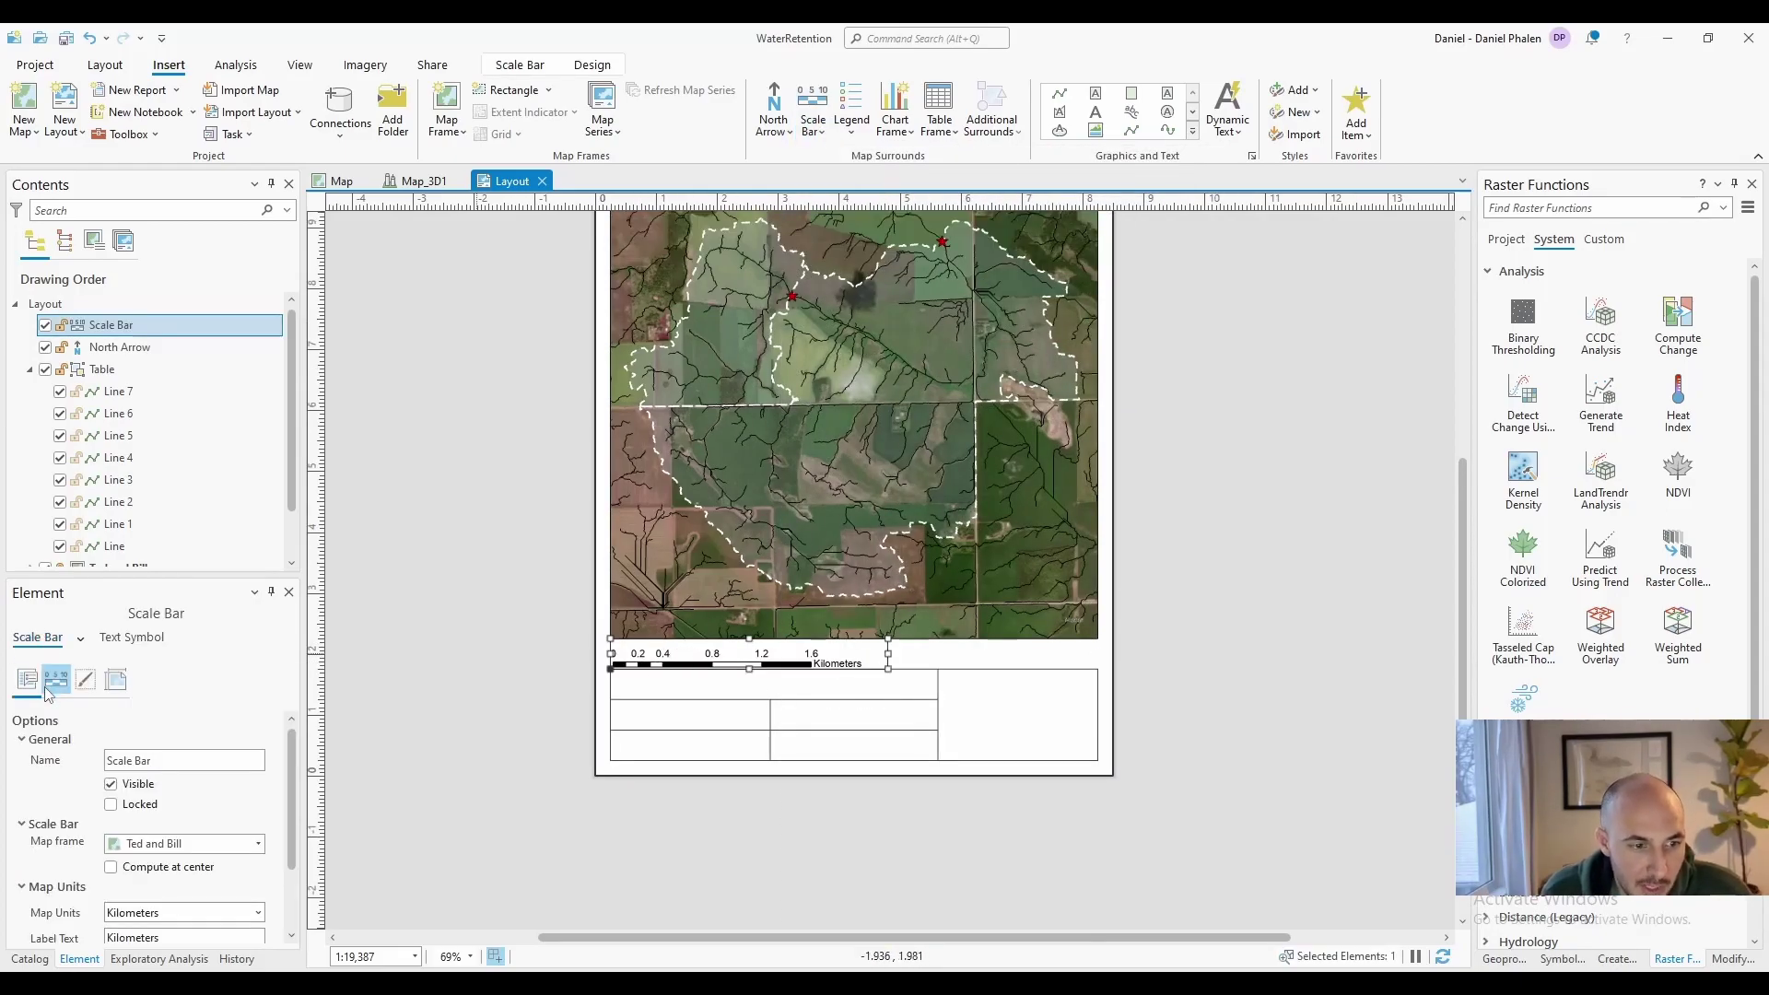
scroll(138, 825, "down", 2)
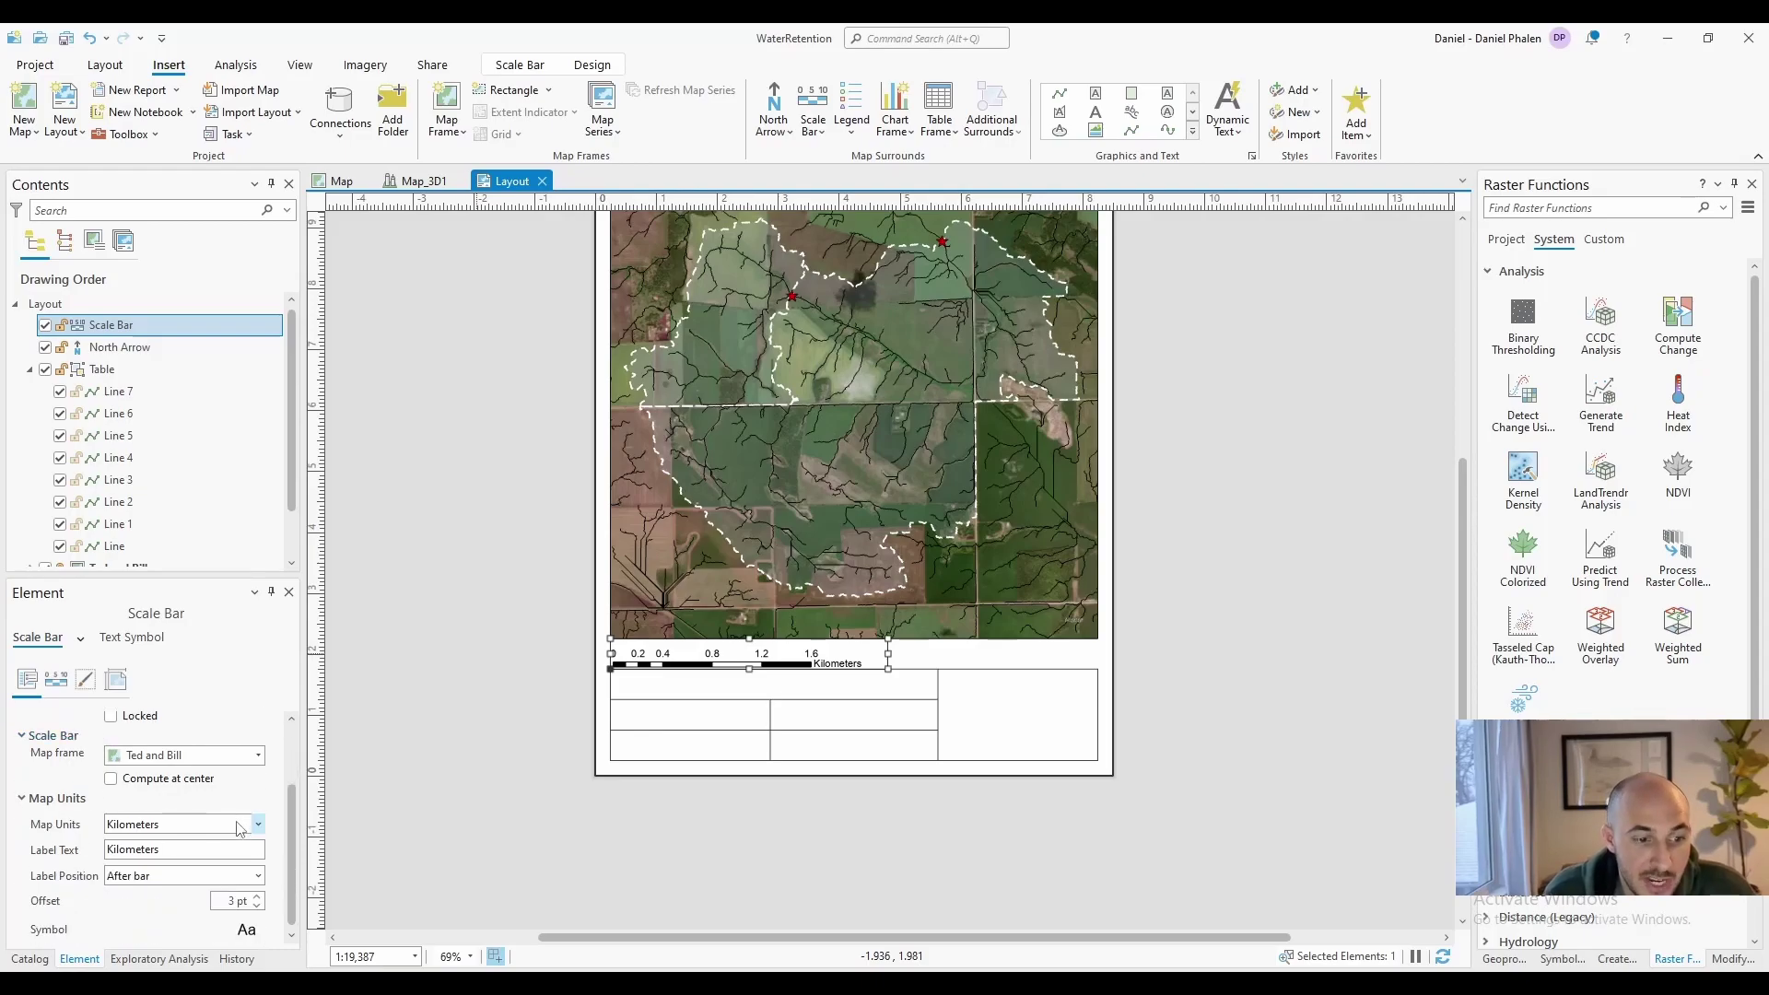
double_click(134, 848)
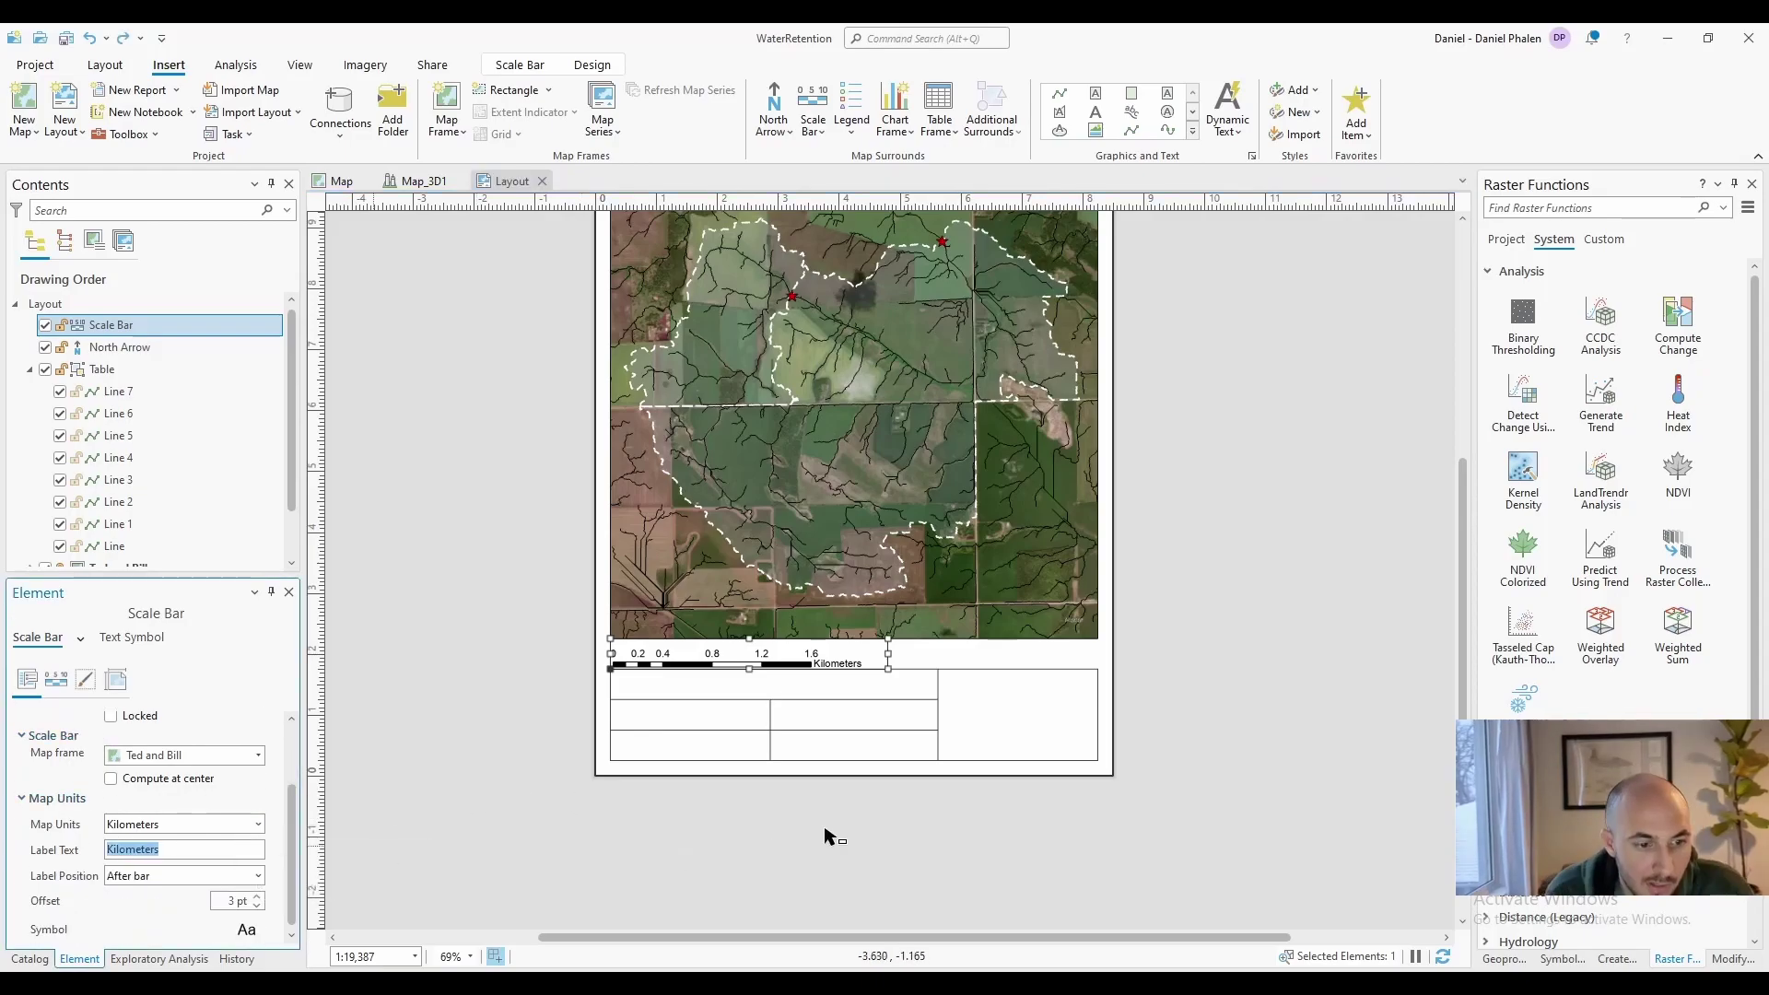
type("km")
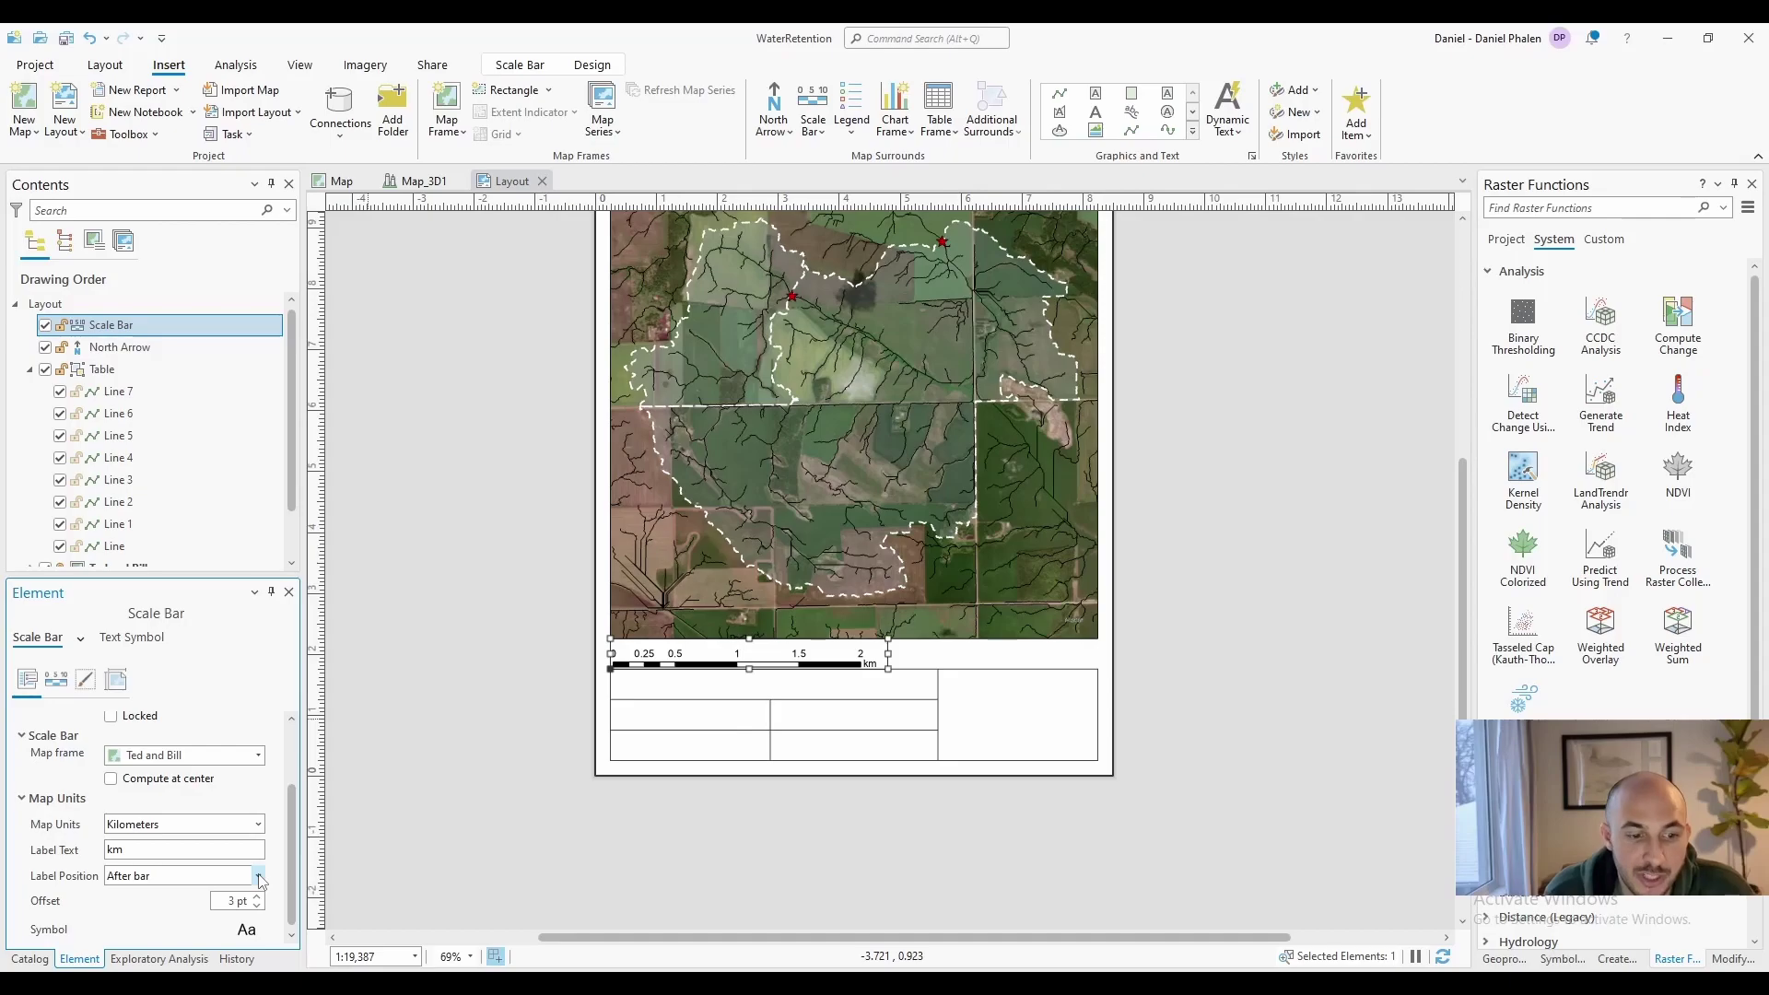
left_click(259, 876)
left_click(259, 876)
double_click(257, 897)
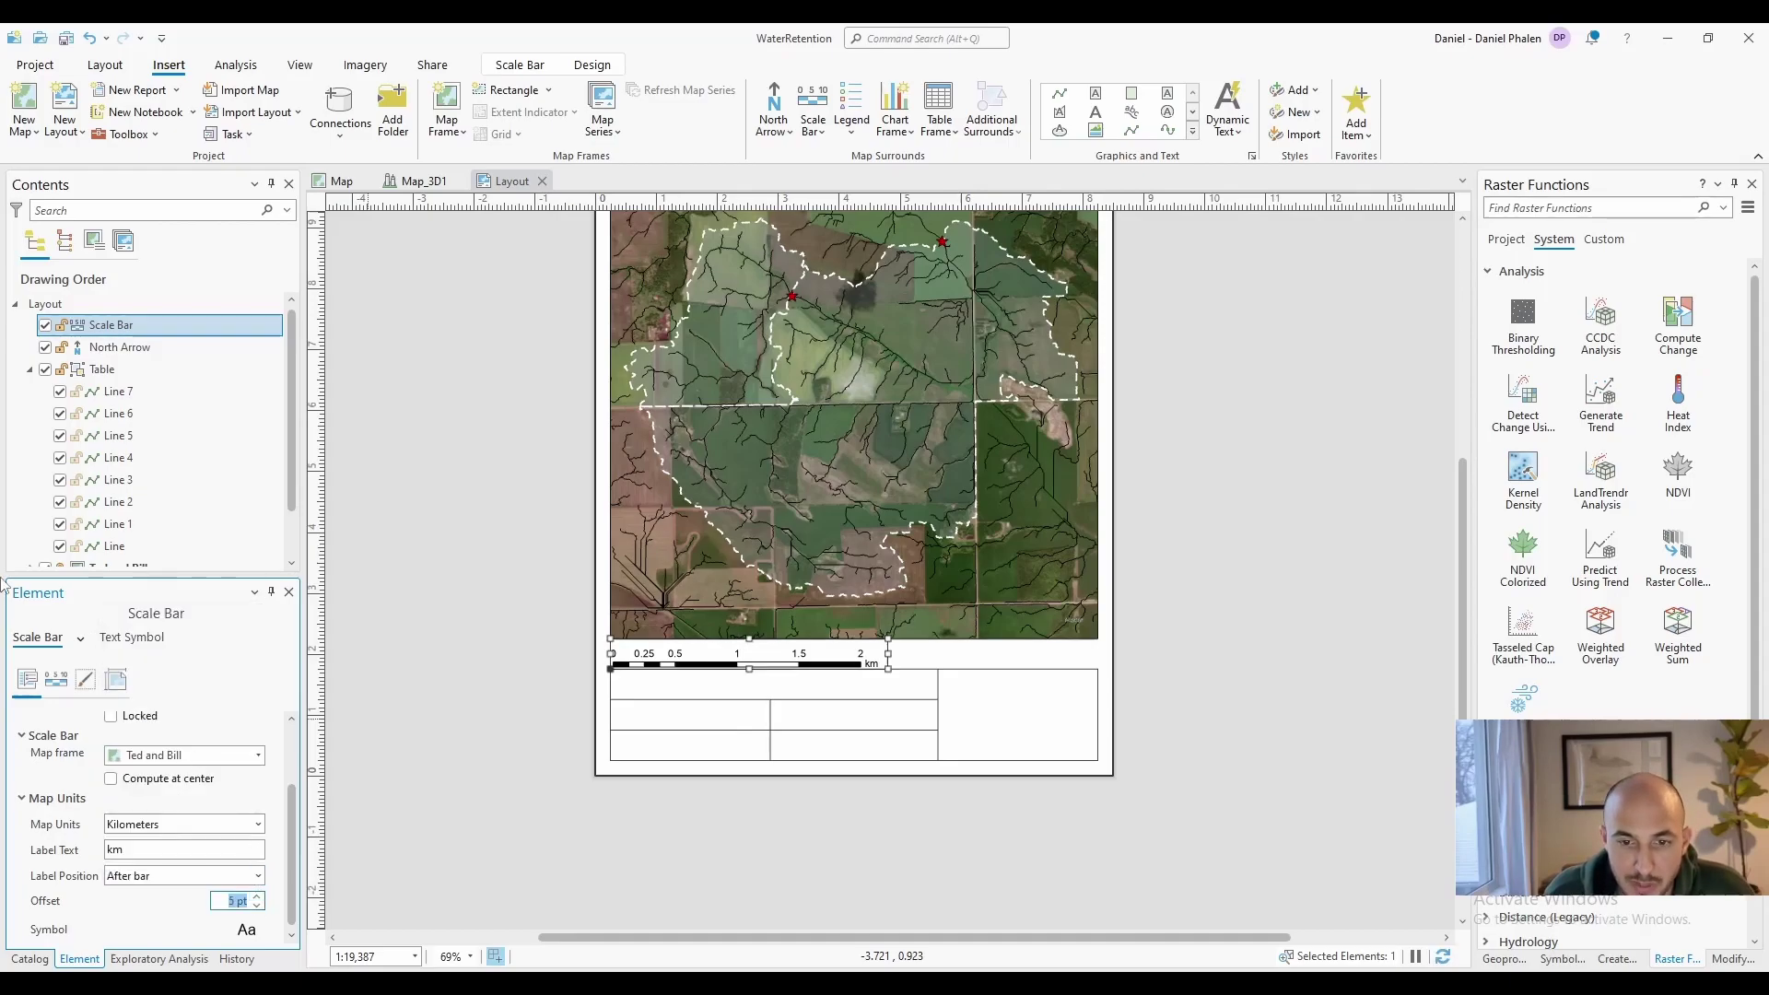
Give the scale bar 2 divisions and 2 subdivisions, then nudge it upward
left_click(56, 682)
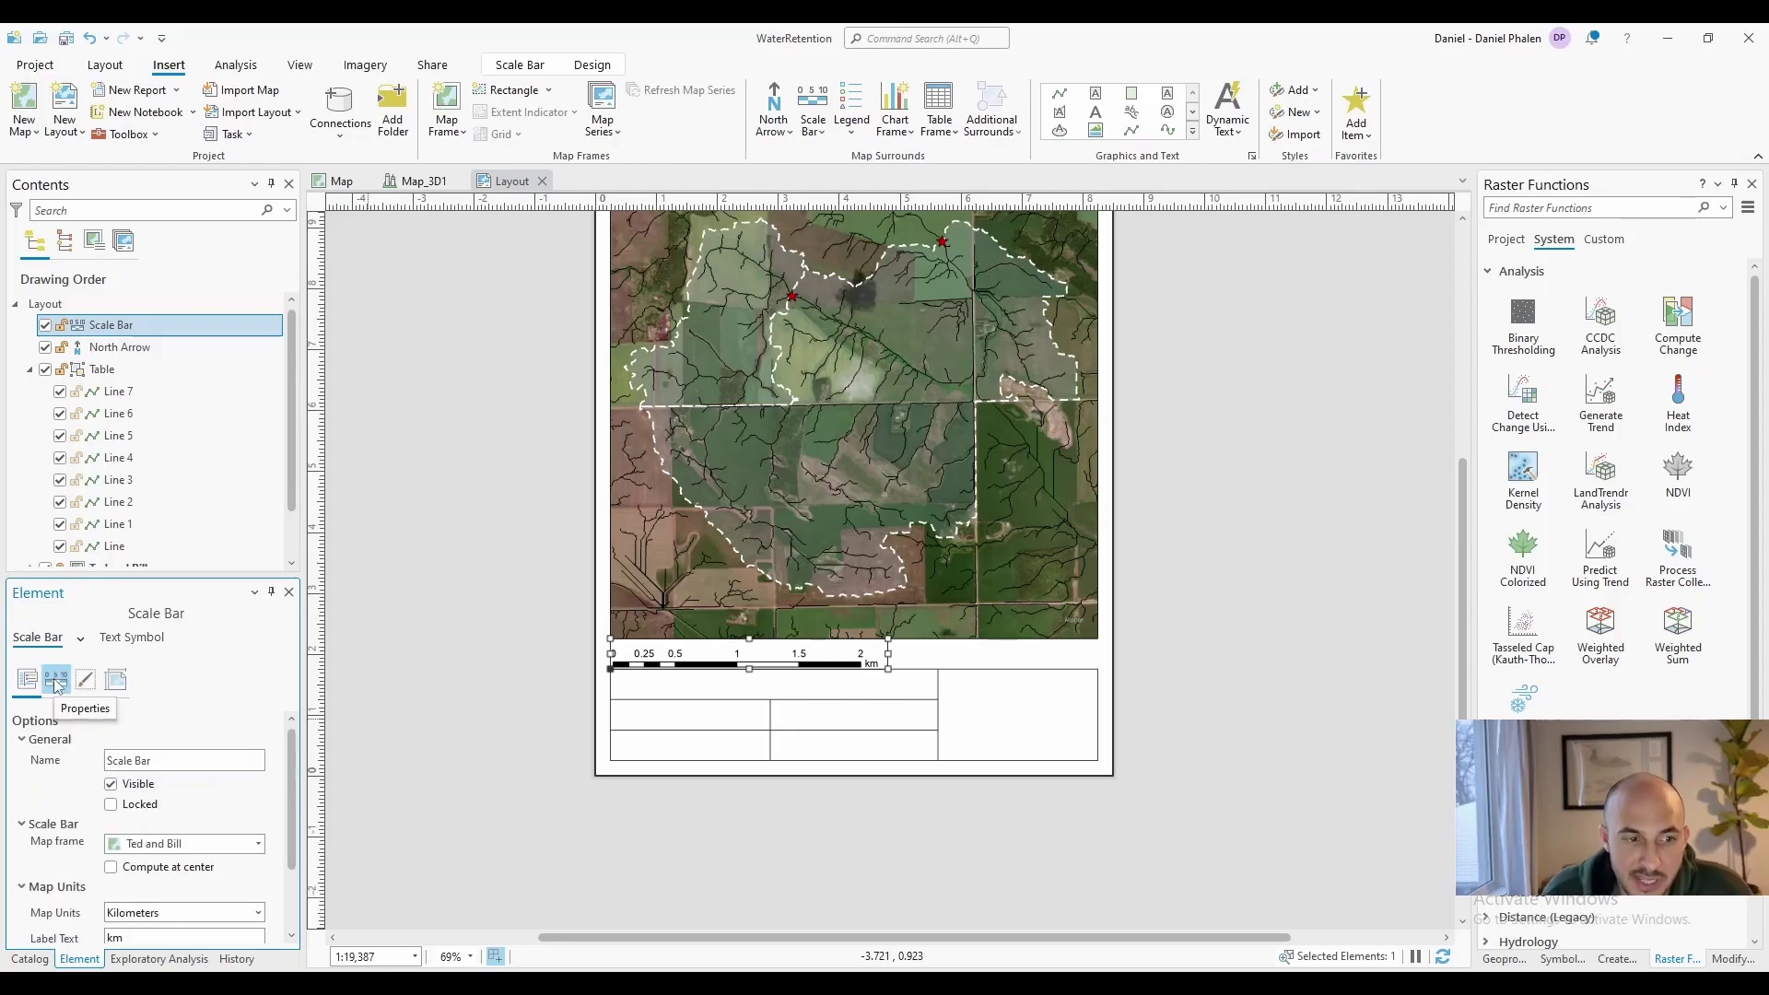
left_click(56, 681)
double_click(259, 851)
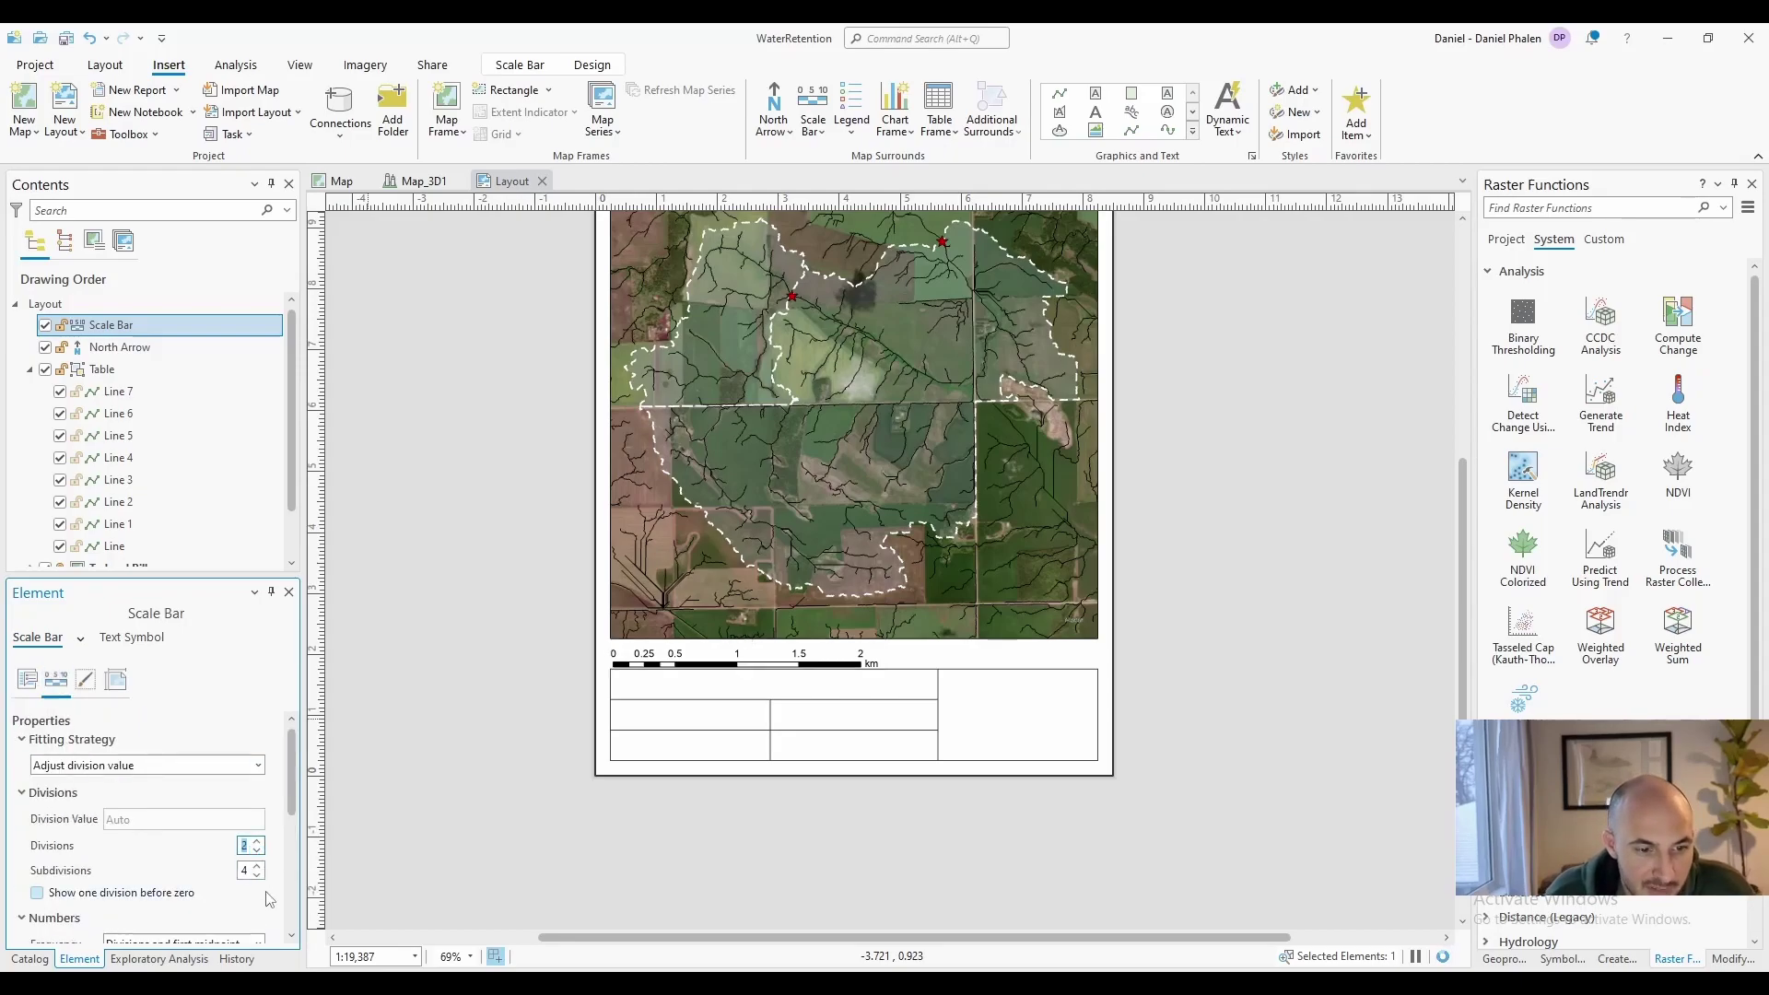
double_click(258, 875)
left_click(1291, 544)
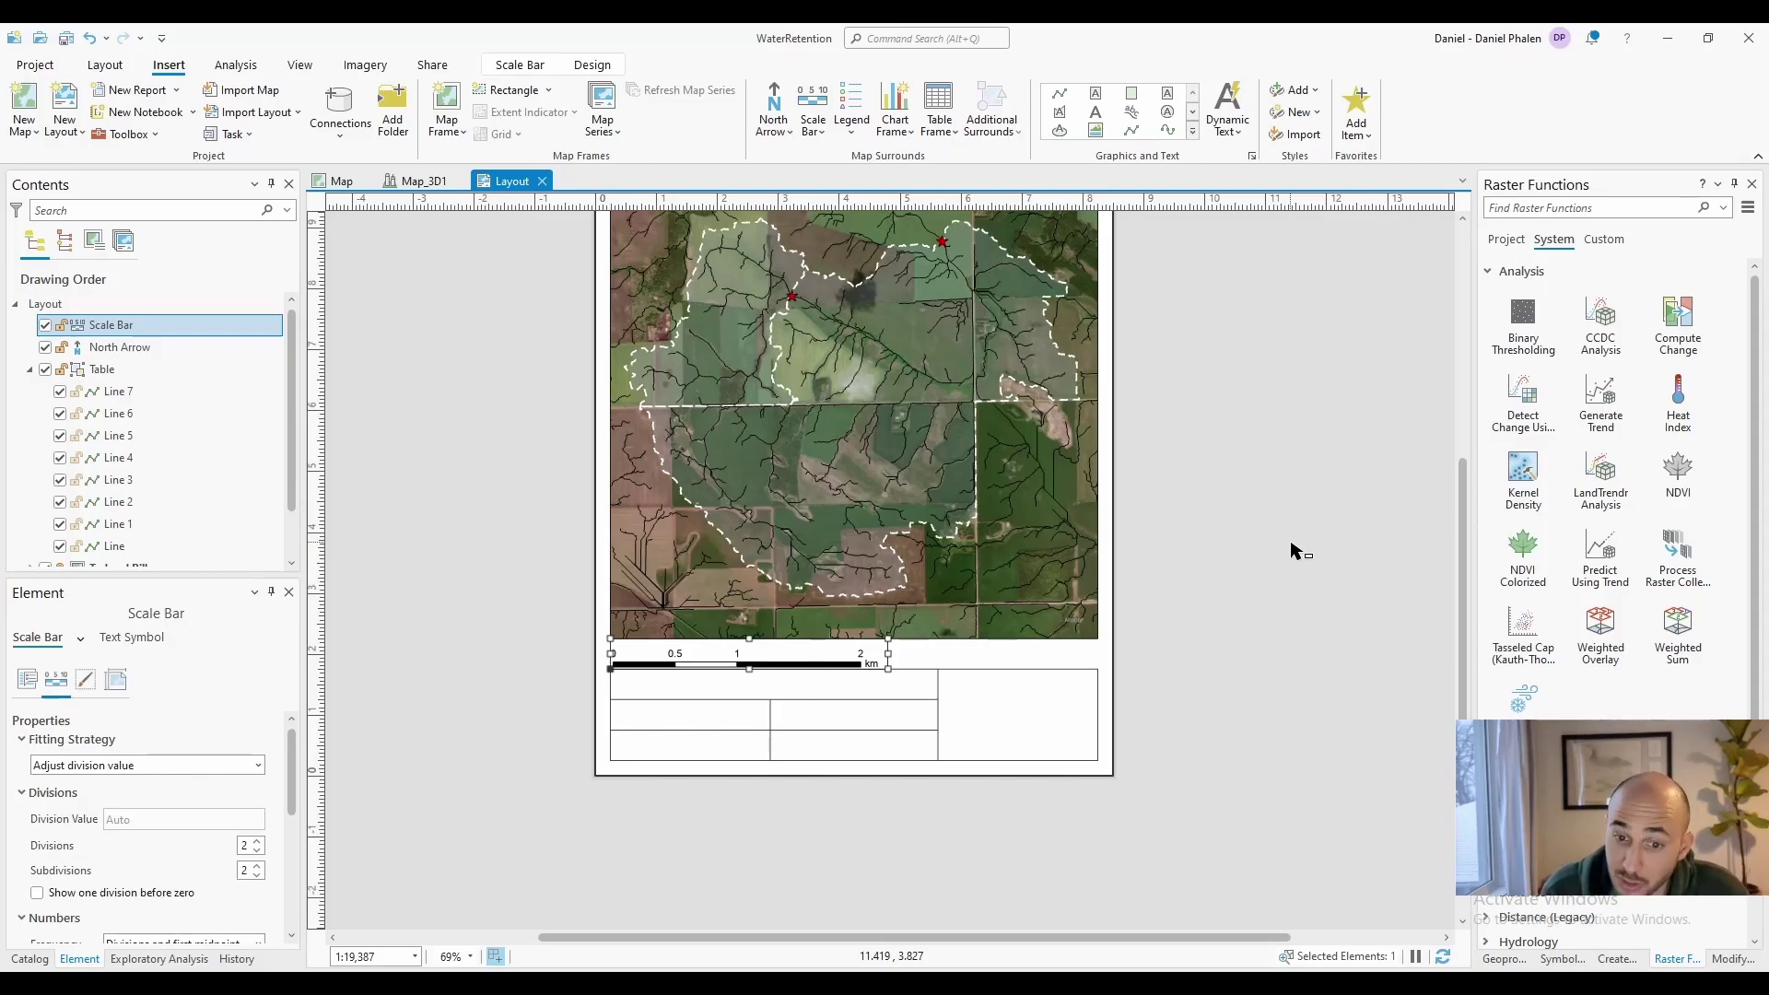
key("Up")
key("Up")
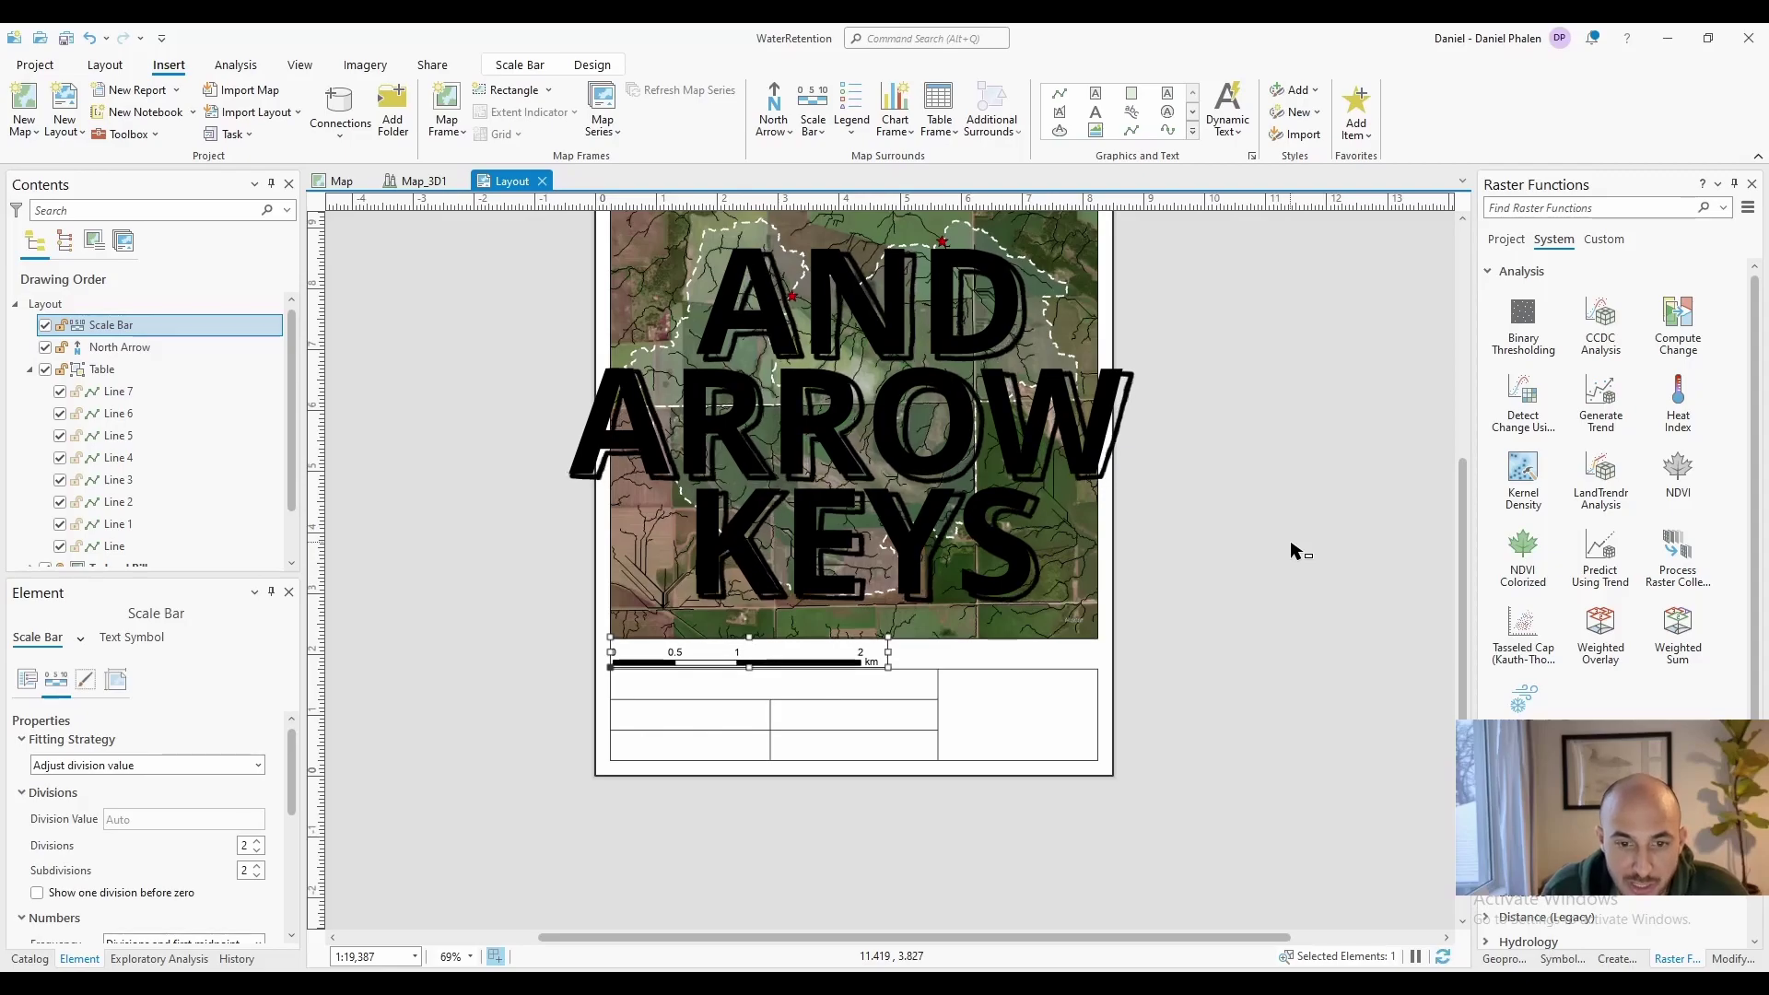
key("Up")
key("Up")
key("Up")
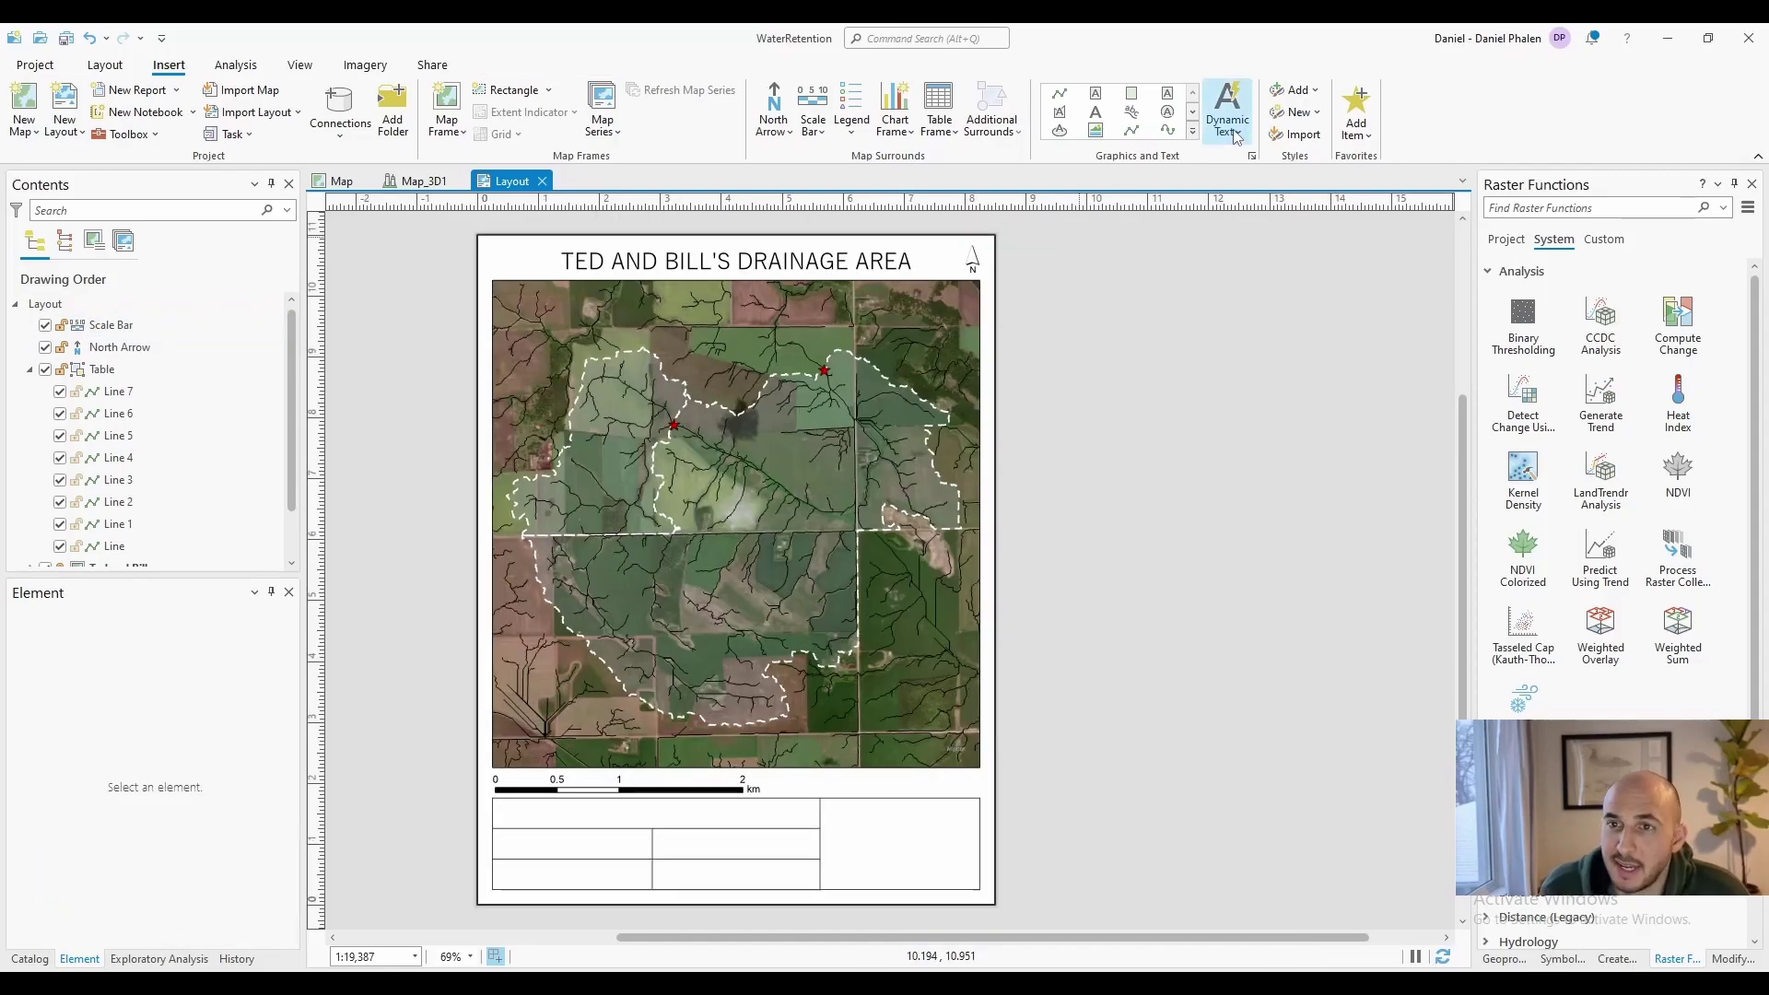
left_click(1232, 130)
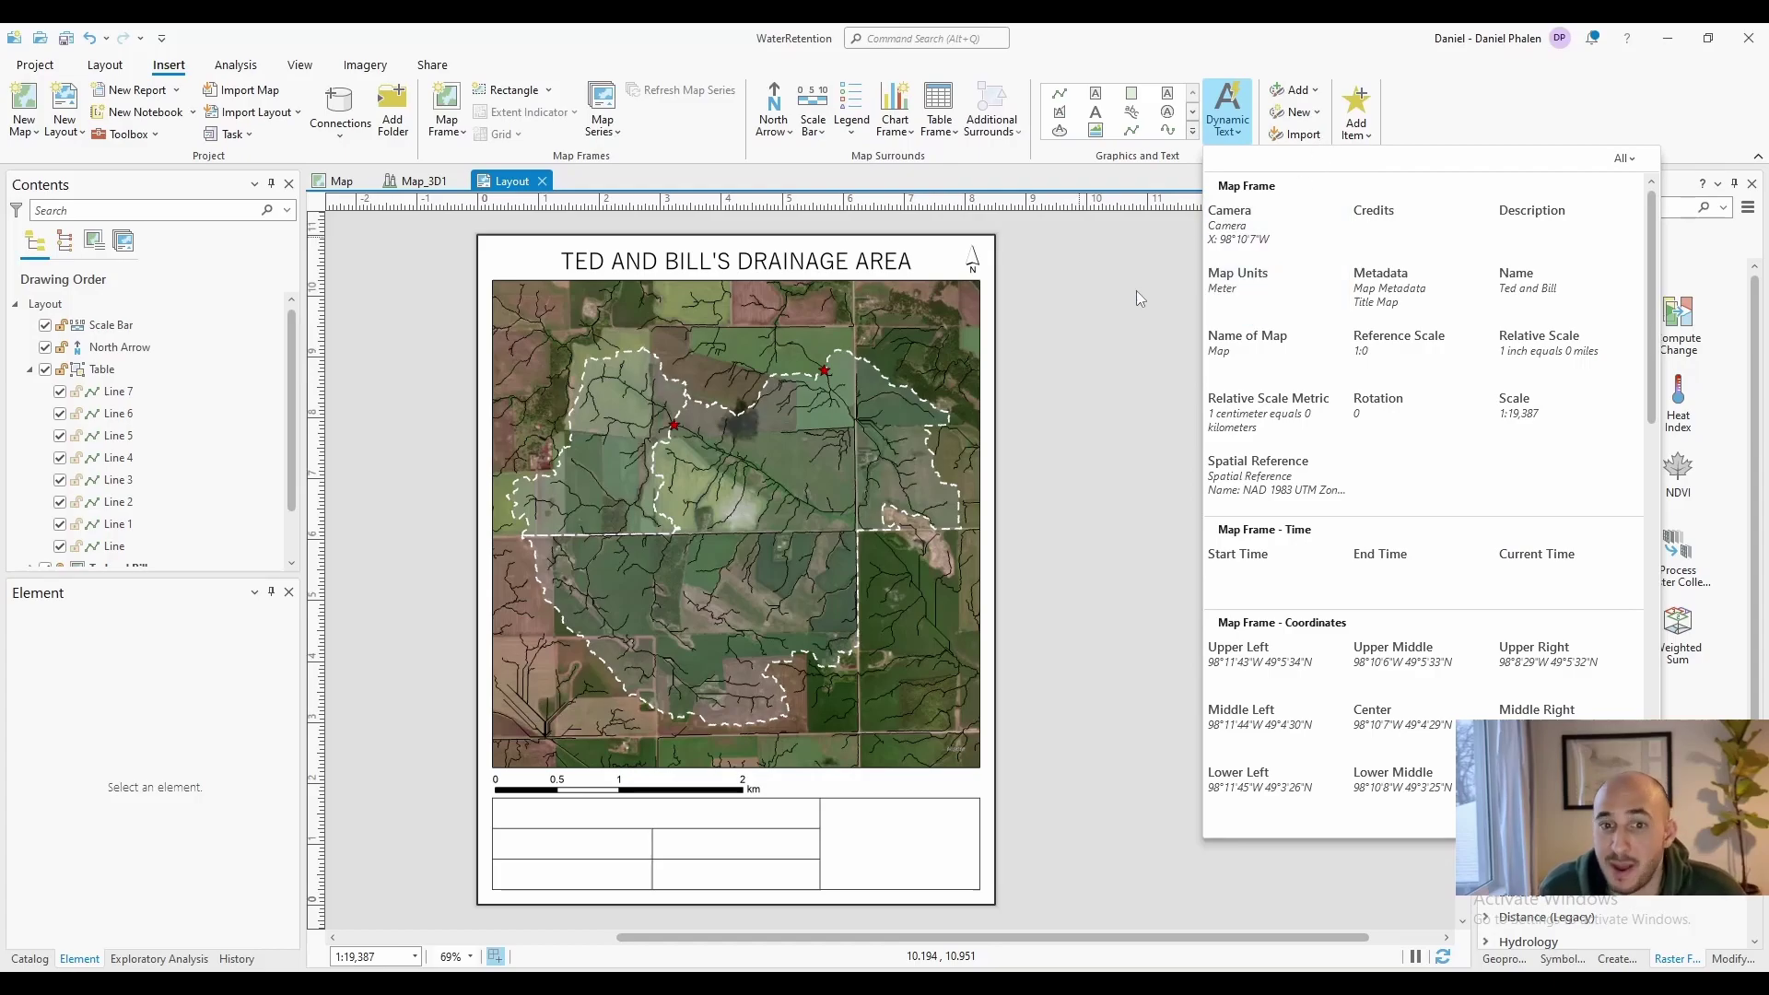
Place Current Time dynamic text under the map's right edge
scroll(1423, 553, "down", 5)
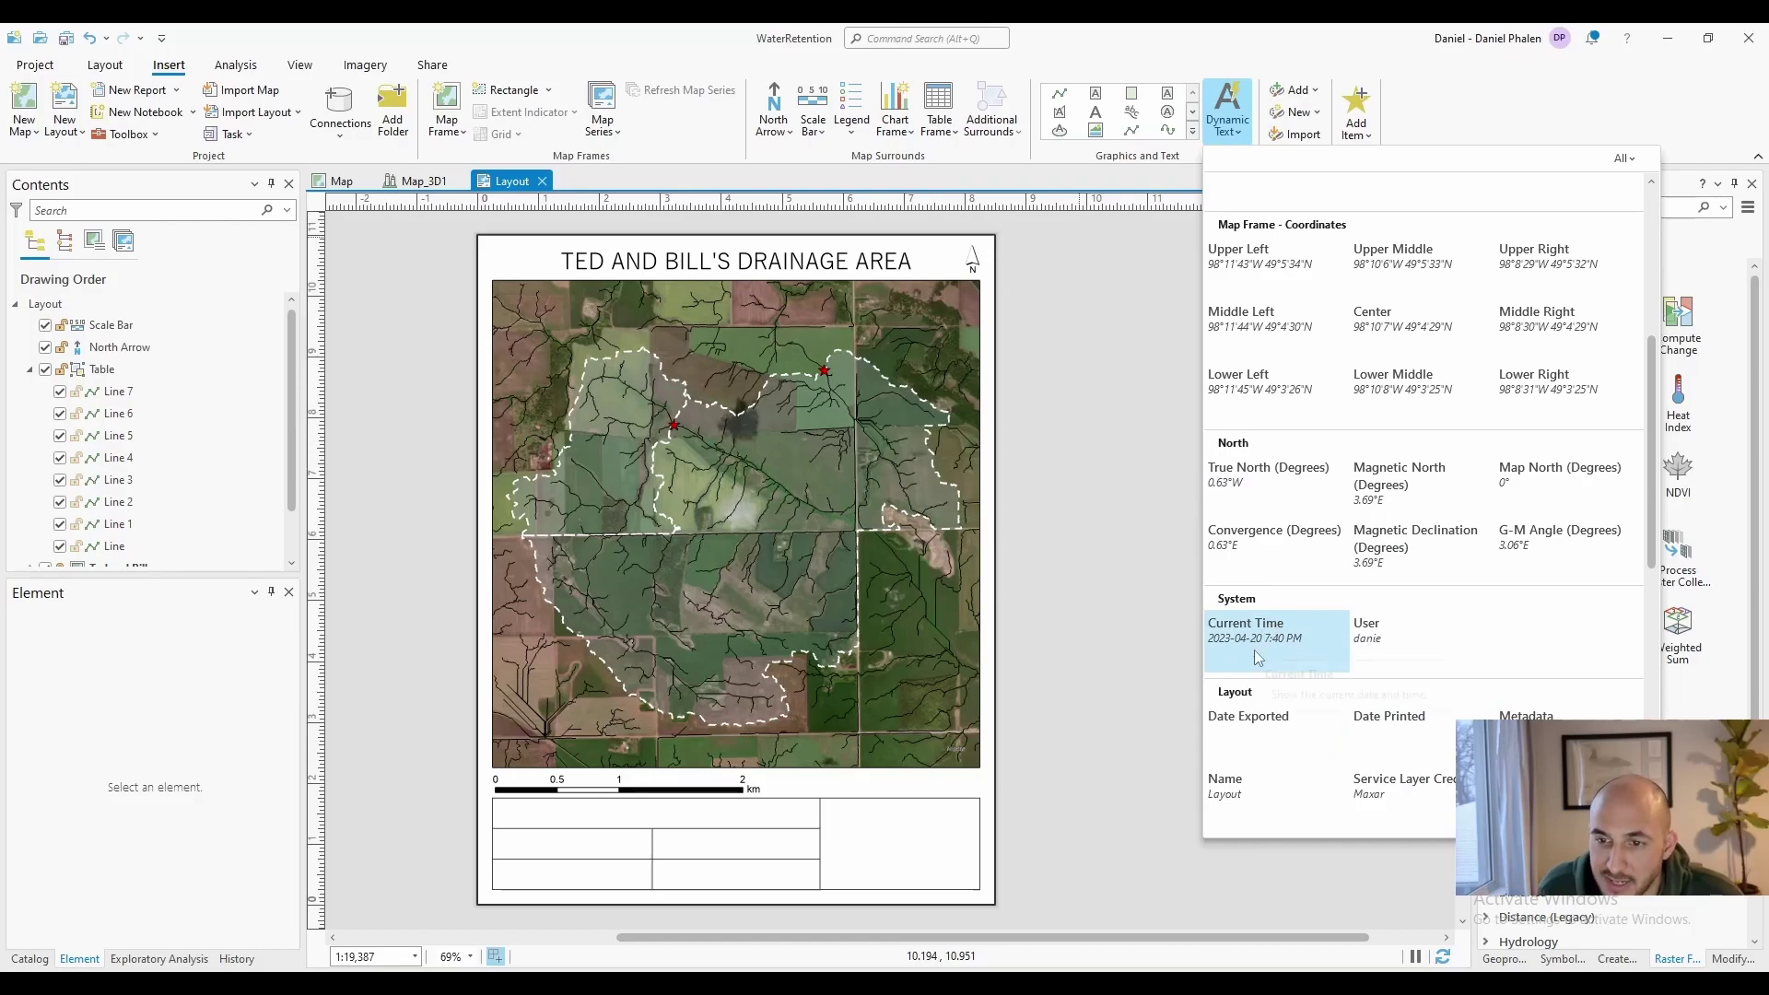
scroll(1290, 663, "down", 2)
scroll(1313, 553, "up", 5)
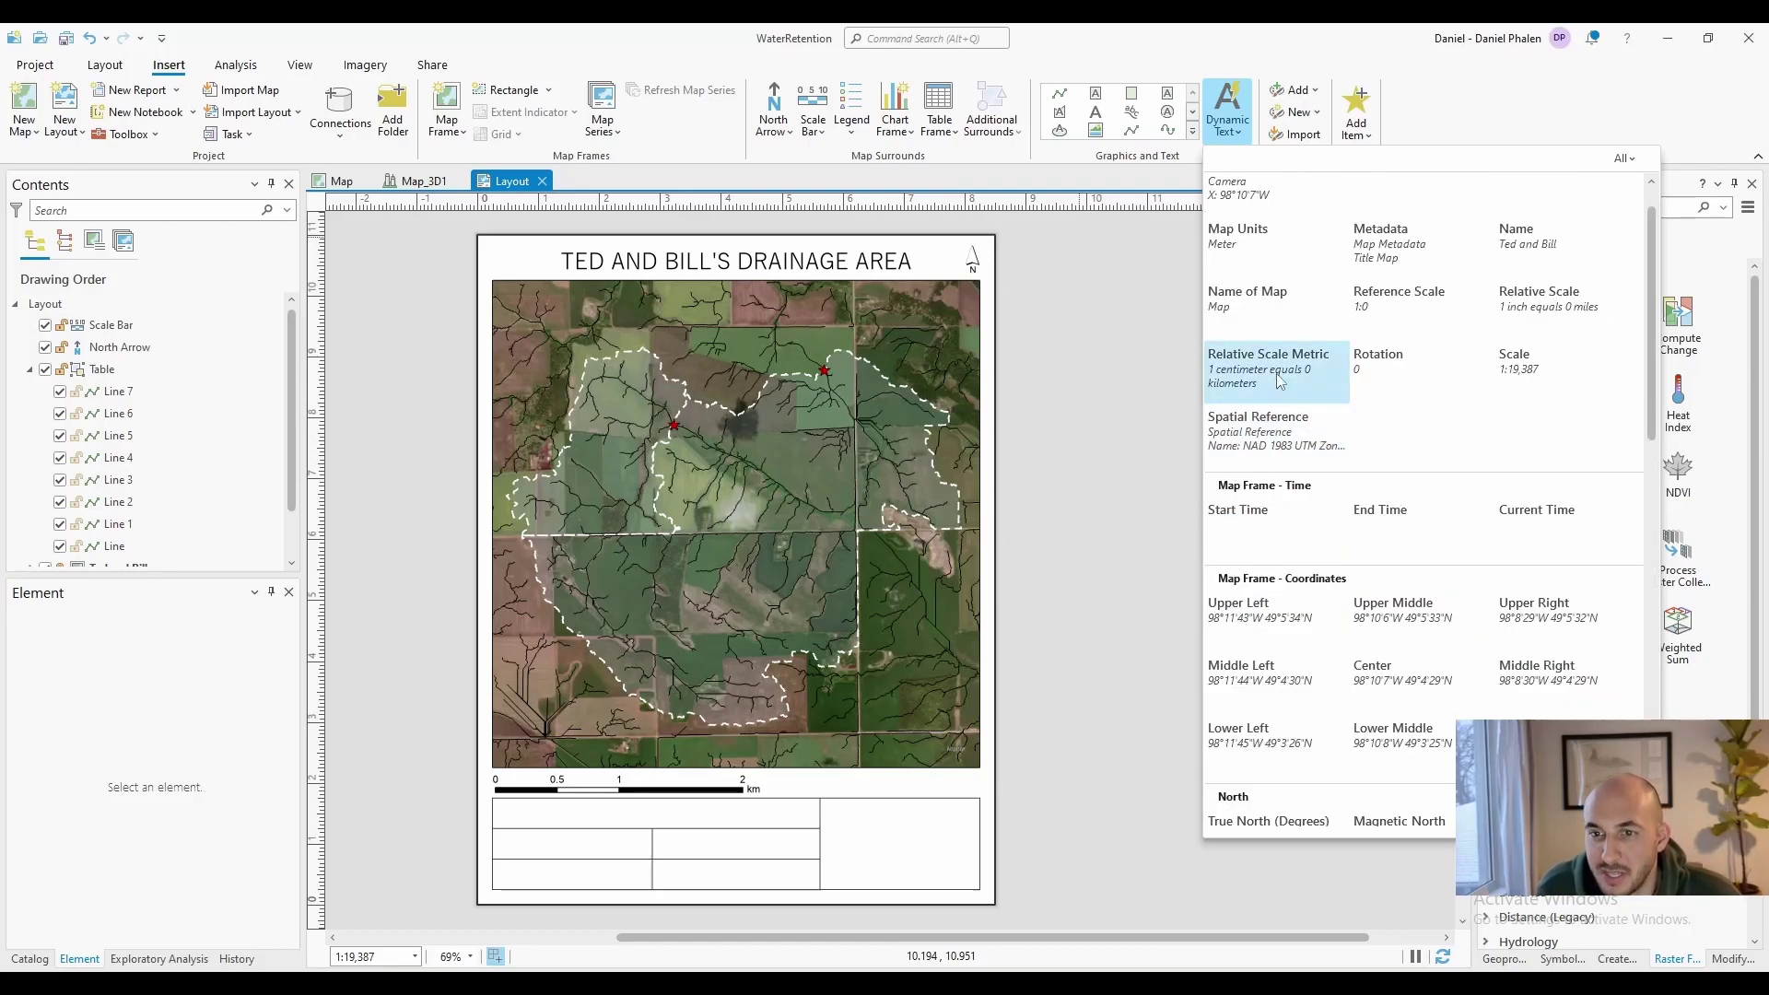
scroll(1290, 442, "down", 5)
left_click(1124, 852)
left_click(880, 784)
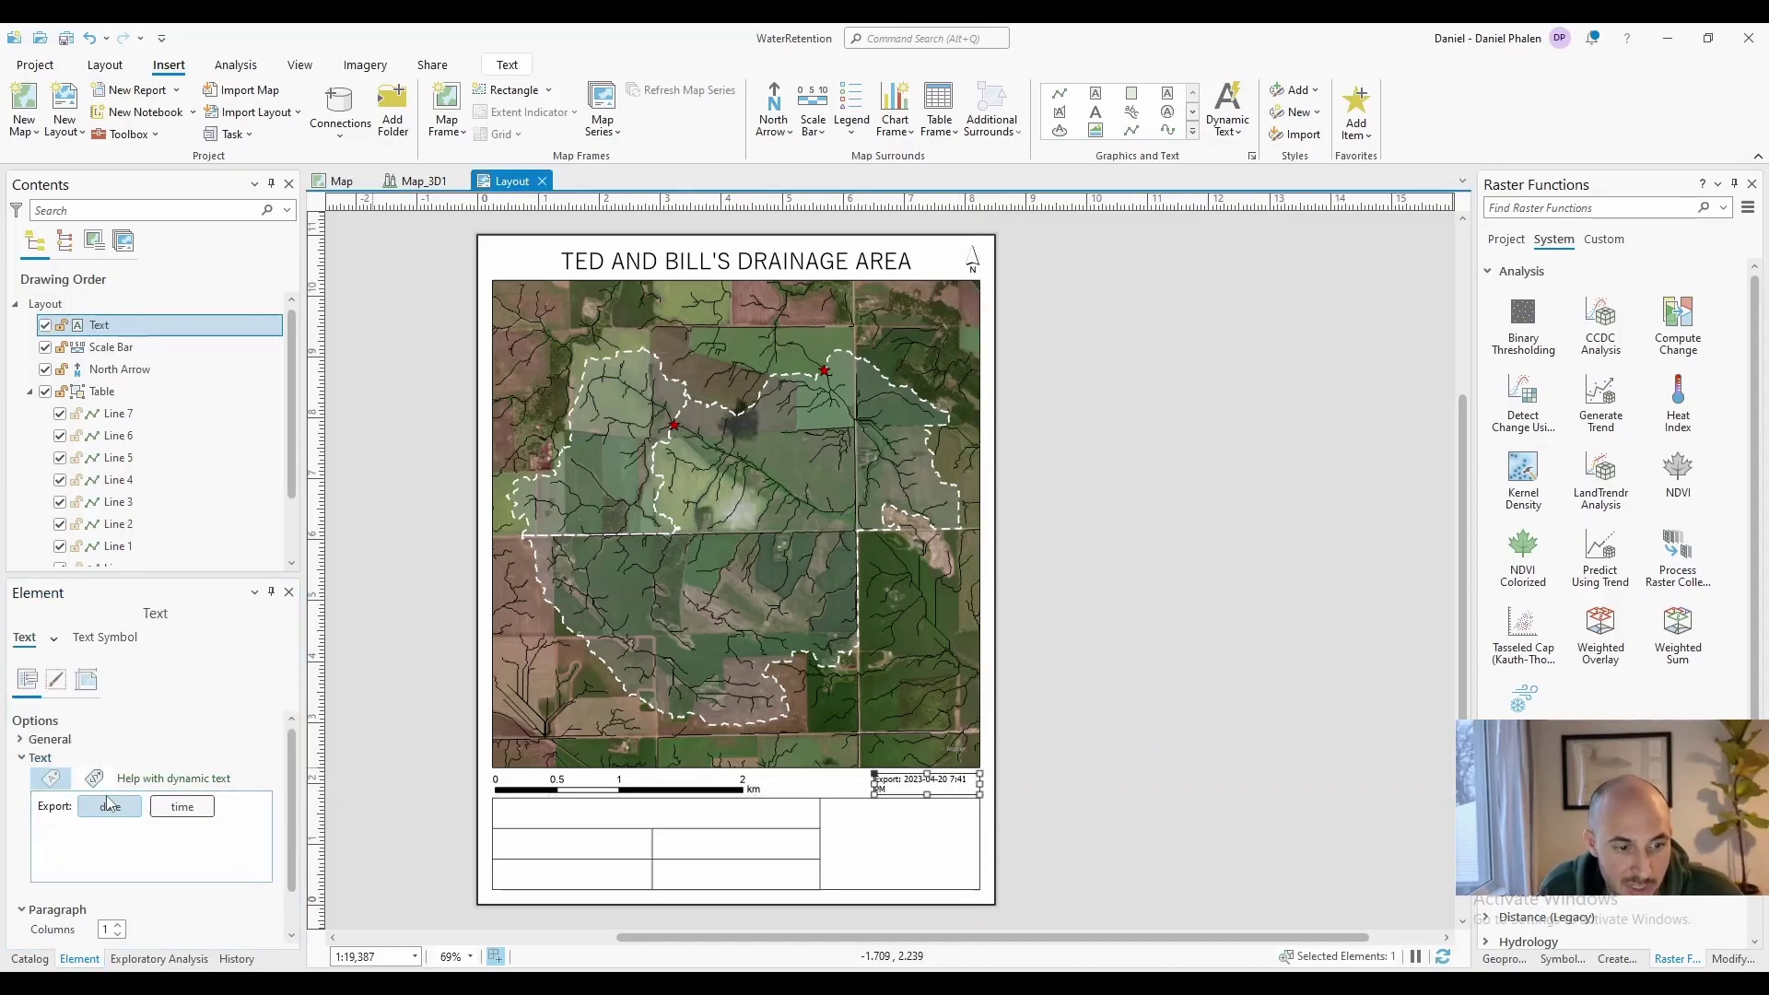
Delete the time tag so the text reads only 'Exported: 2023-04-20'
double_click(188, 809)
key("Escape")
right_click(186, 812)
left_click(228, 870)
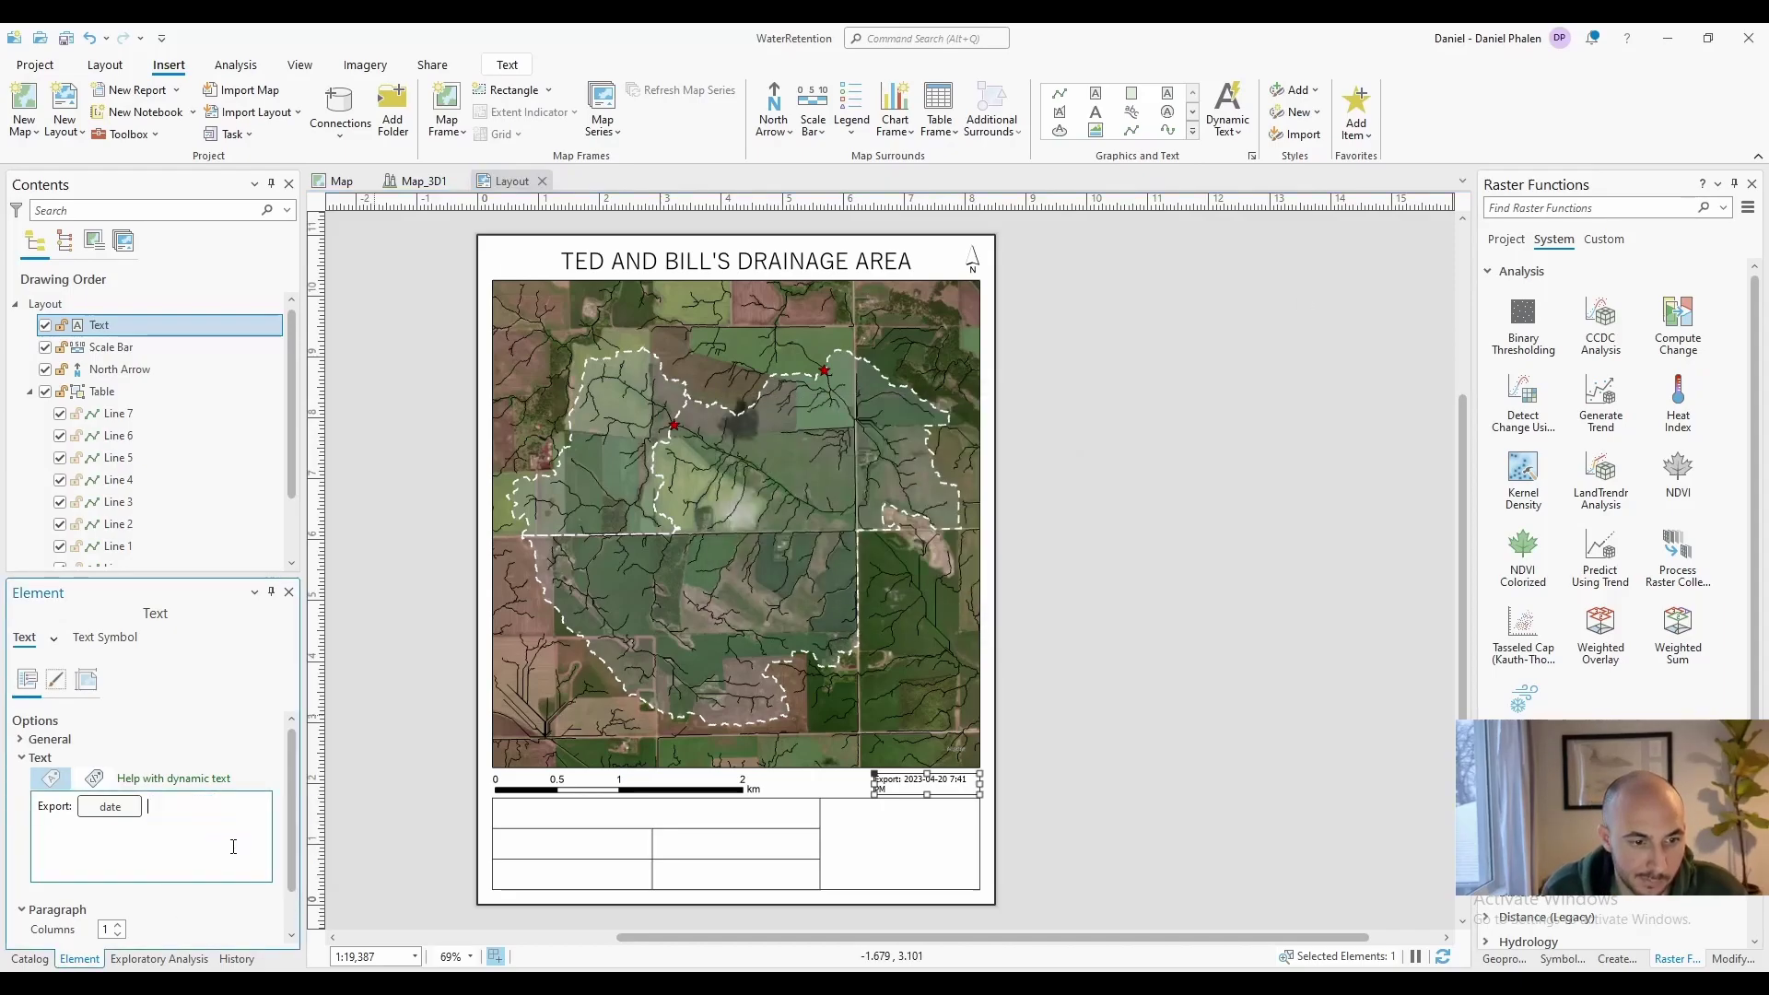
left_click(1119, 755)
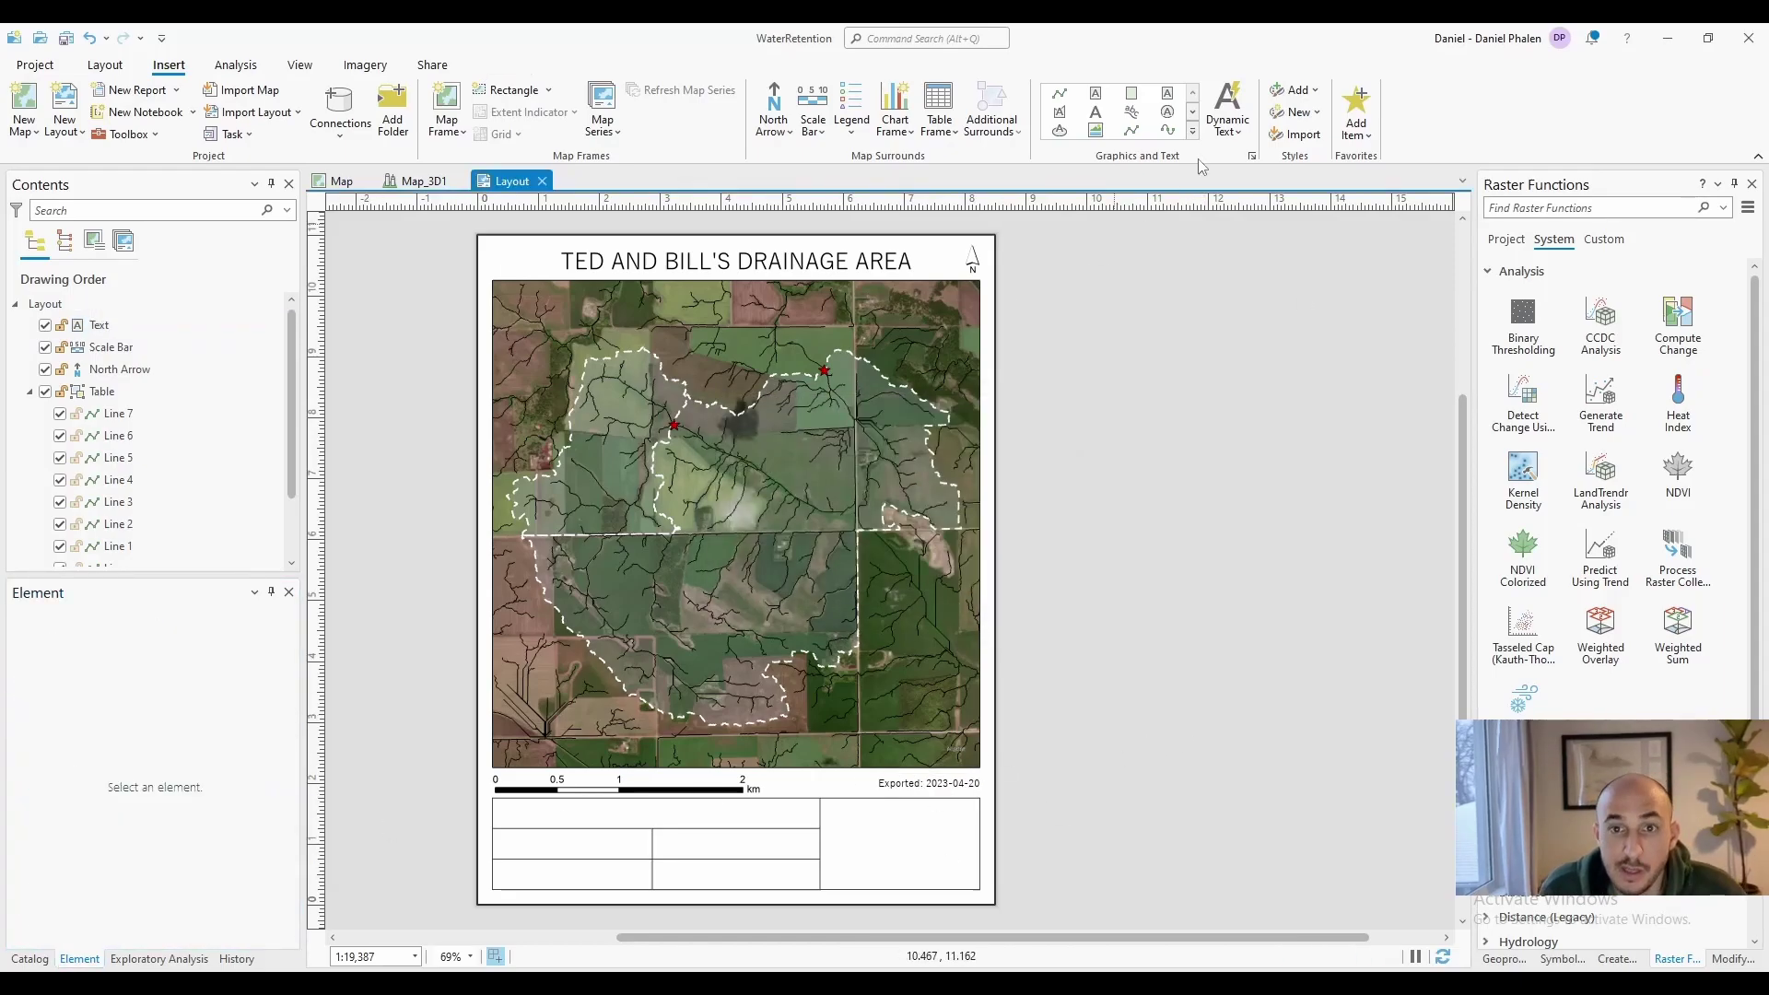
Draw a legend in the table's right cell and toggle the visibility of its five layer entries
left_click(863, 132)
left_click_drag(829, 806, 980, 889)
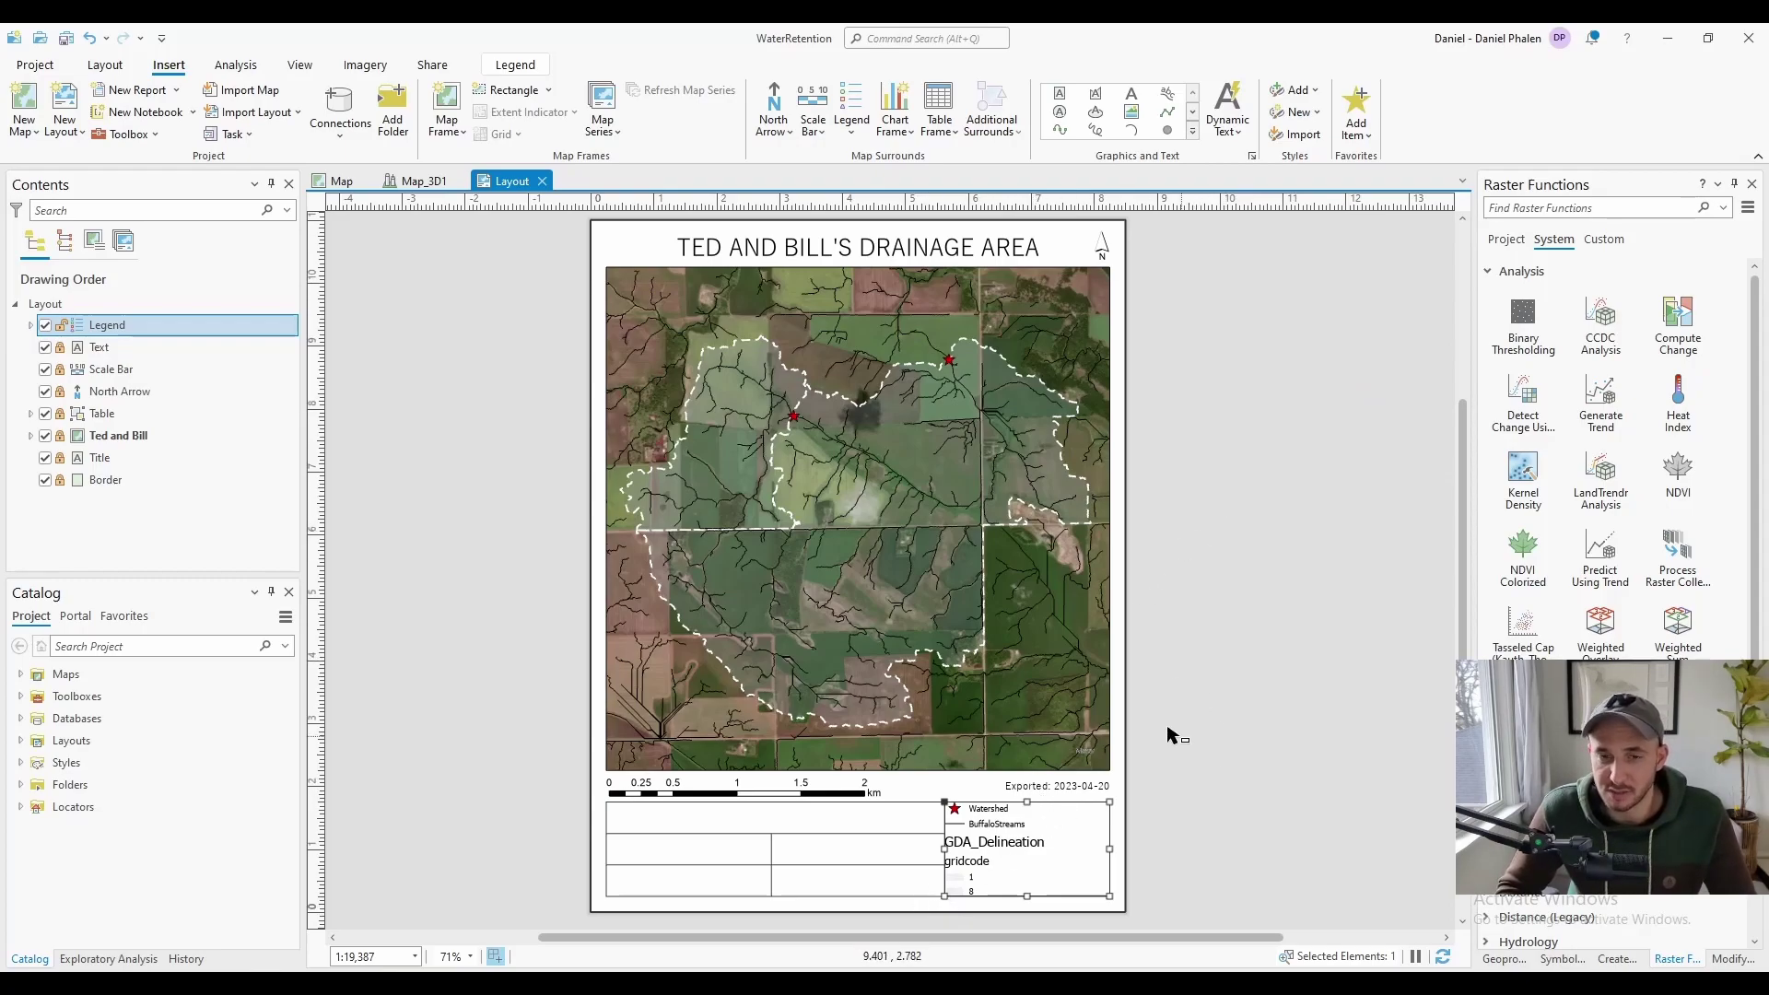
left_click(31, 326)
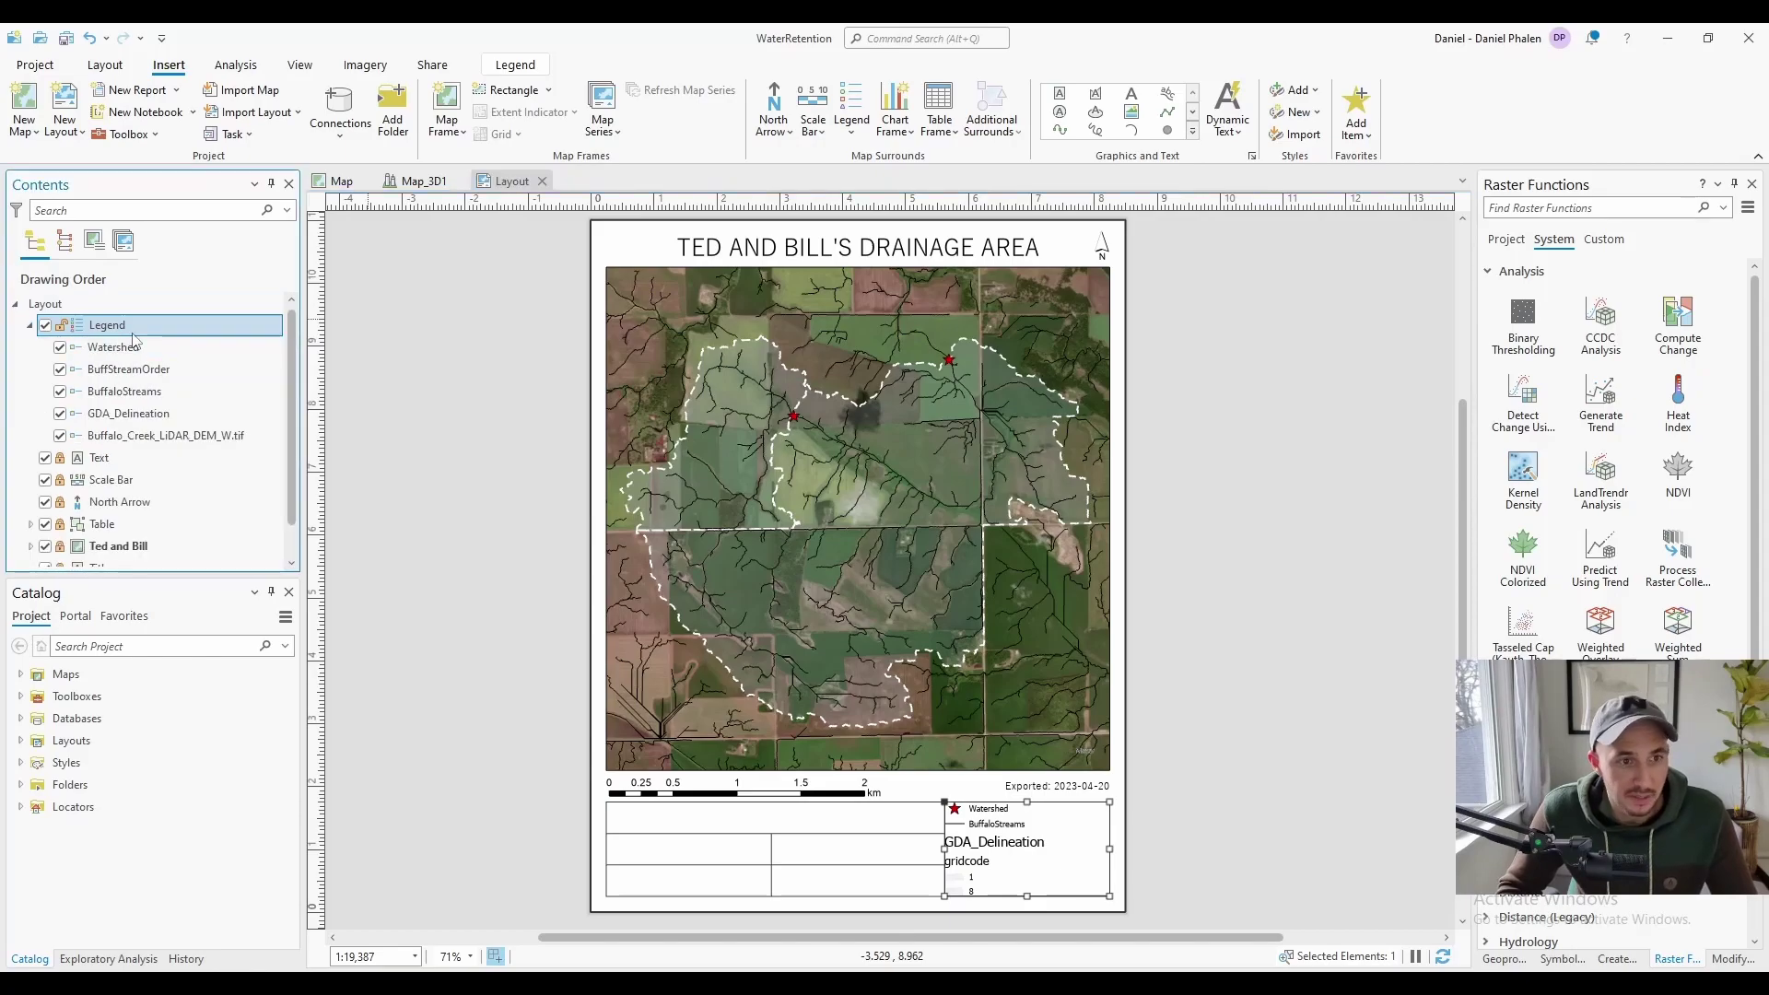
left_click(59, 348)
left_click(59, 369)
left_click(60, 391)
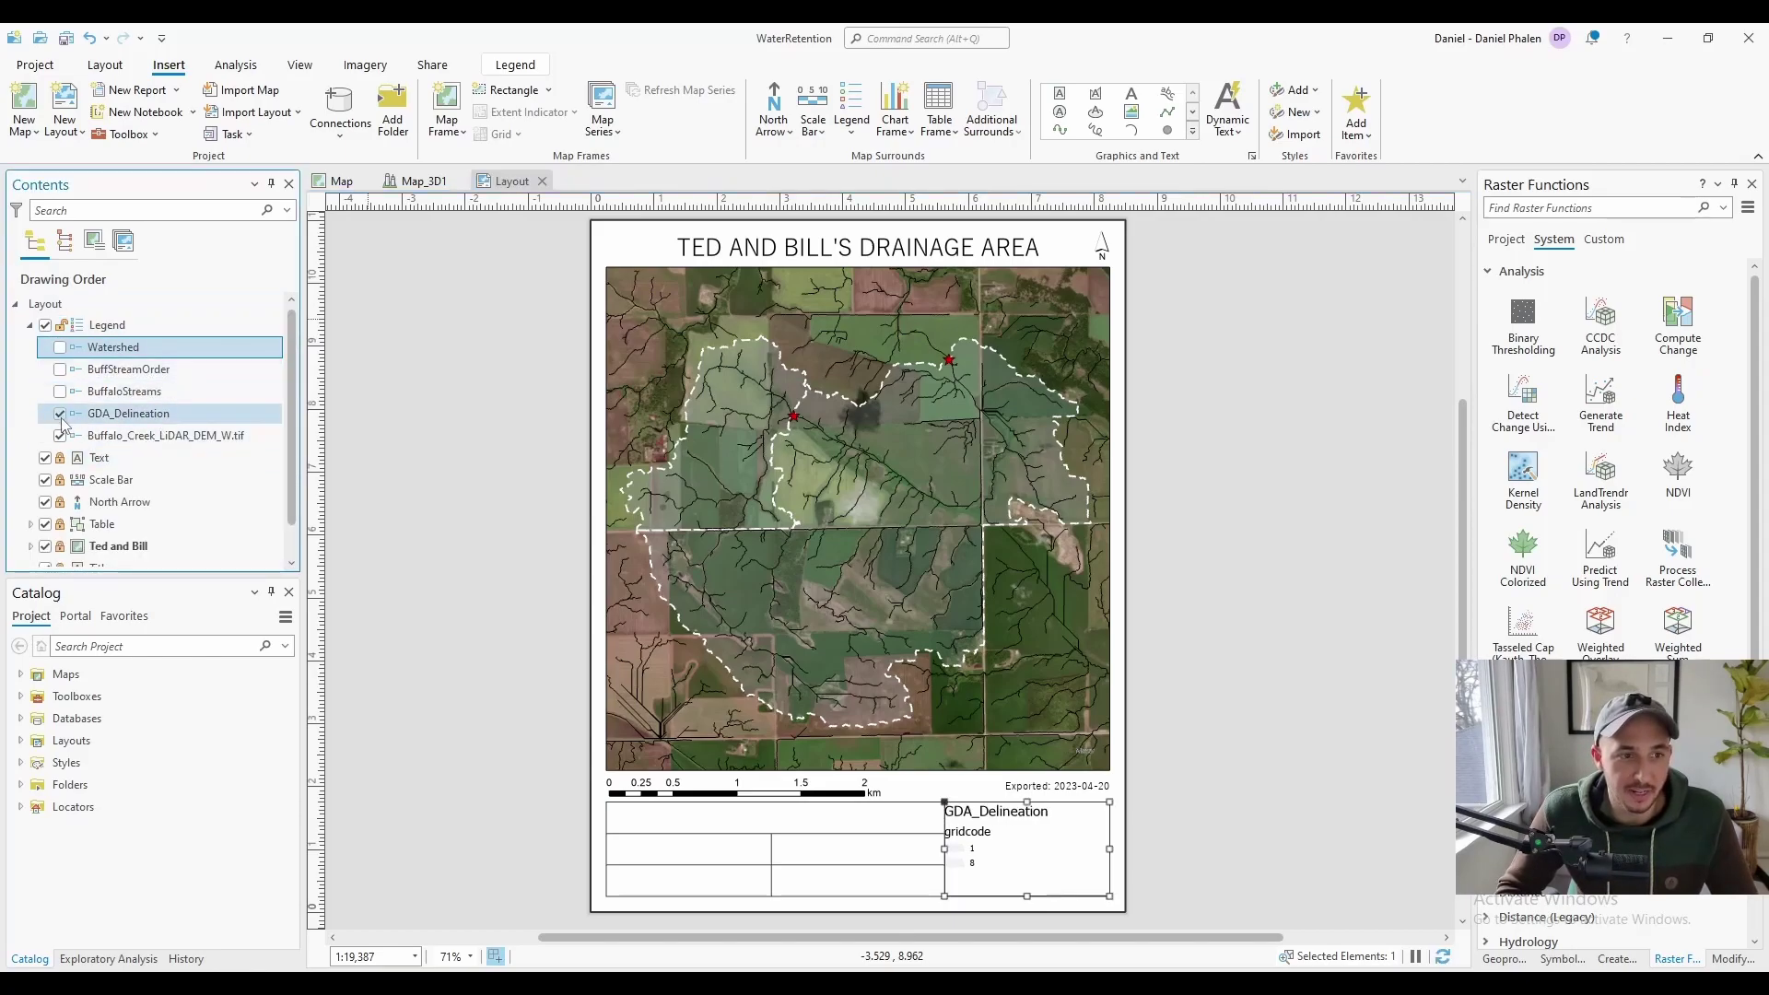
left_click(60, 414)
left_click(60, 436)
Try showing a legend title, remove it again, and open the settings for all legend items
left_click(117, 328)
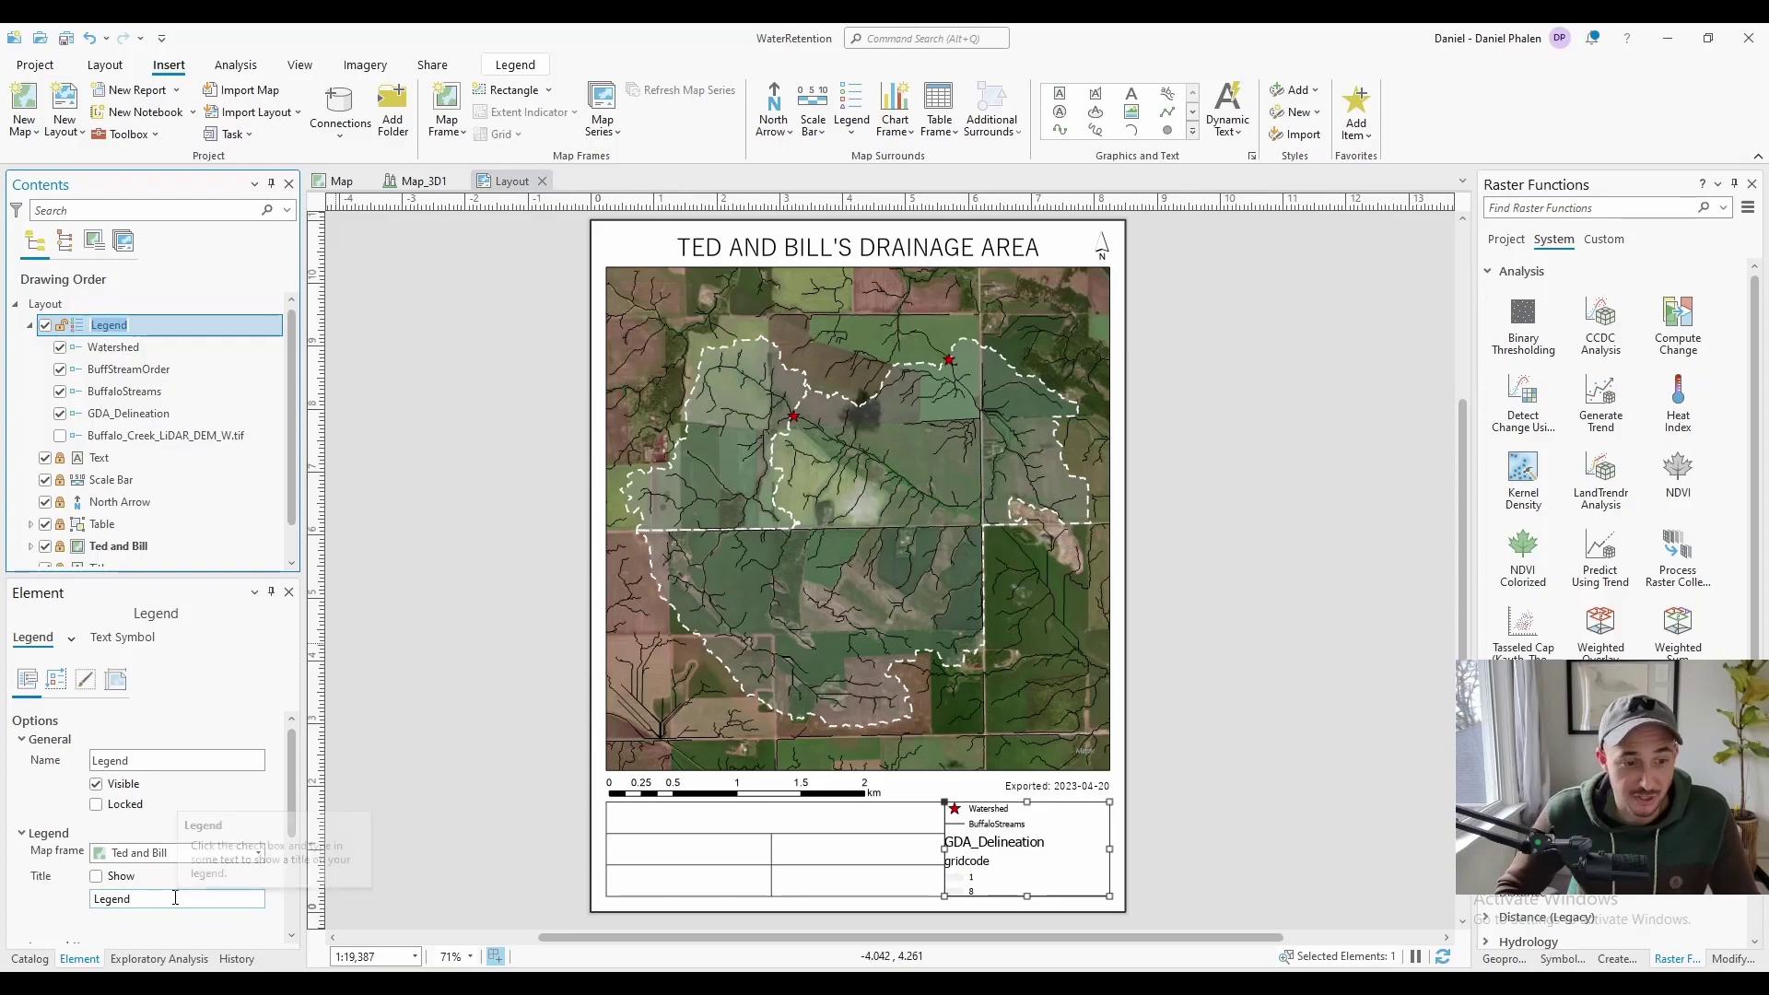
left_click(97, 877)
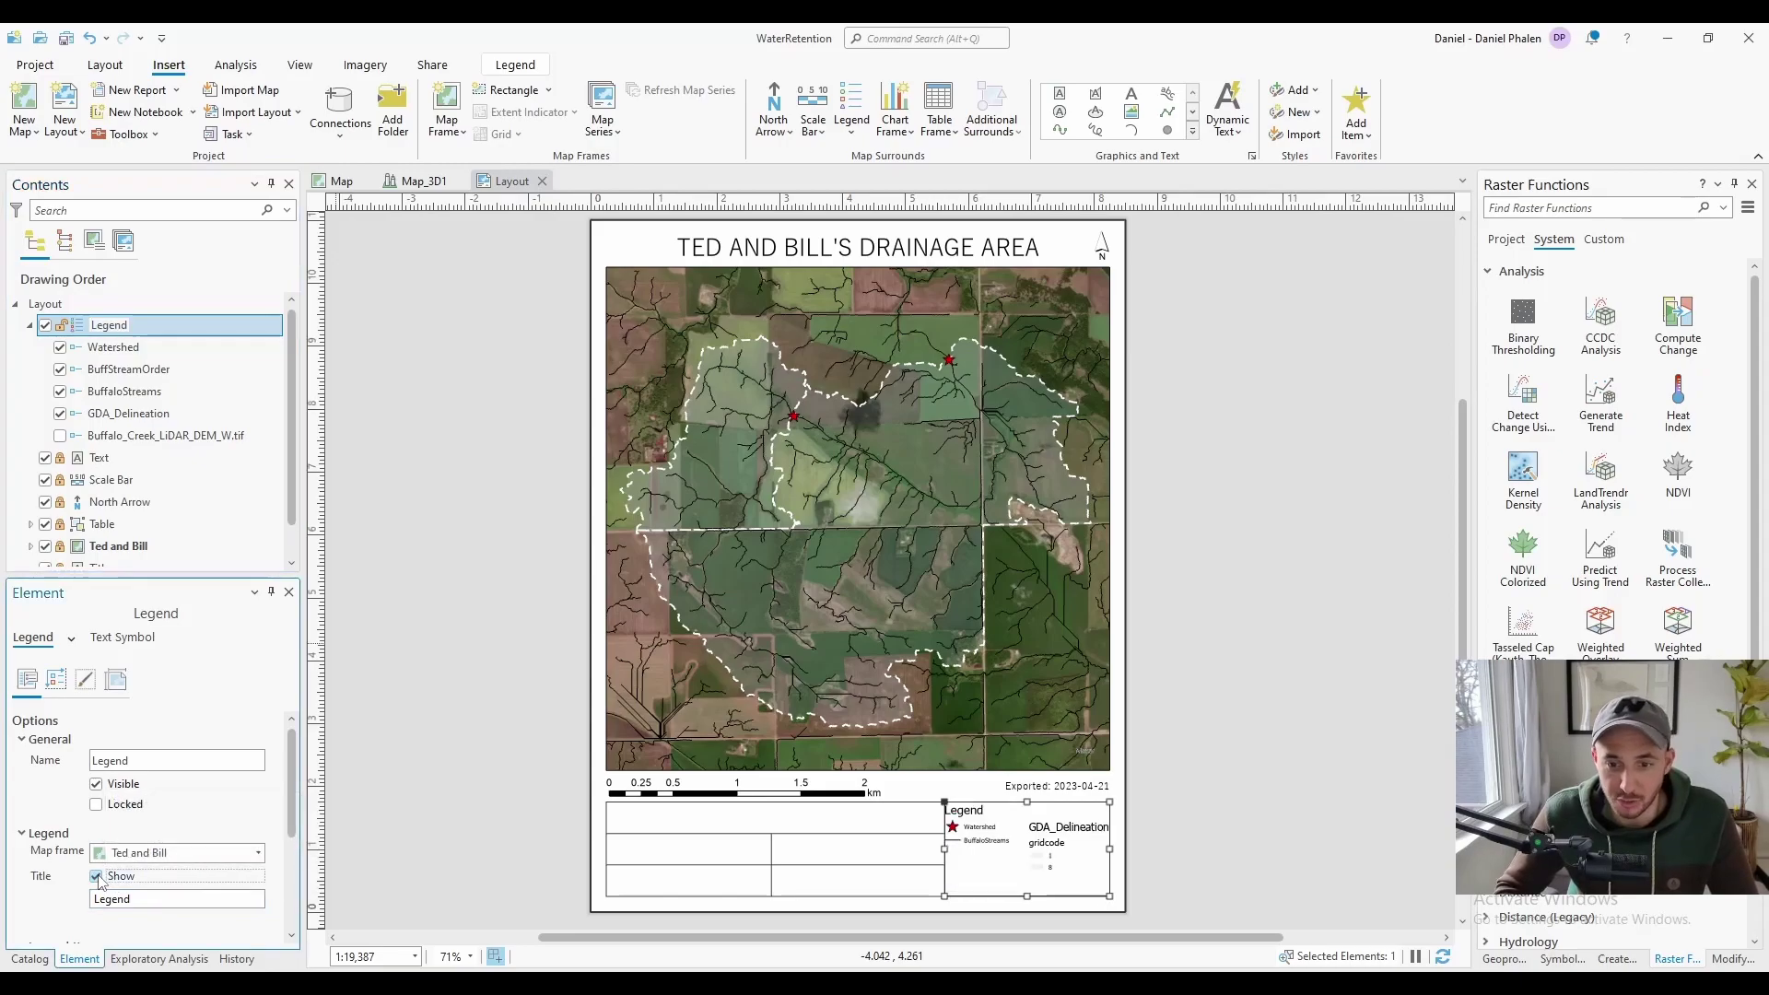
left_click(97, 876)
scroll(97, 866, "down", 4)
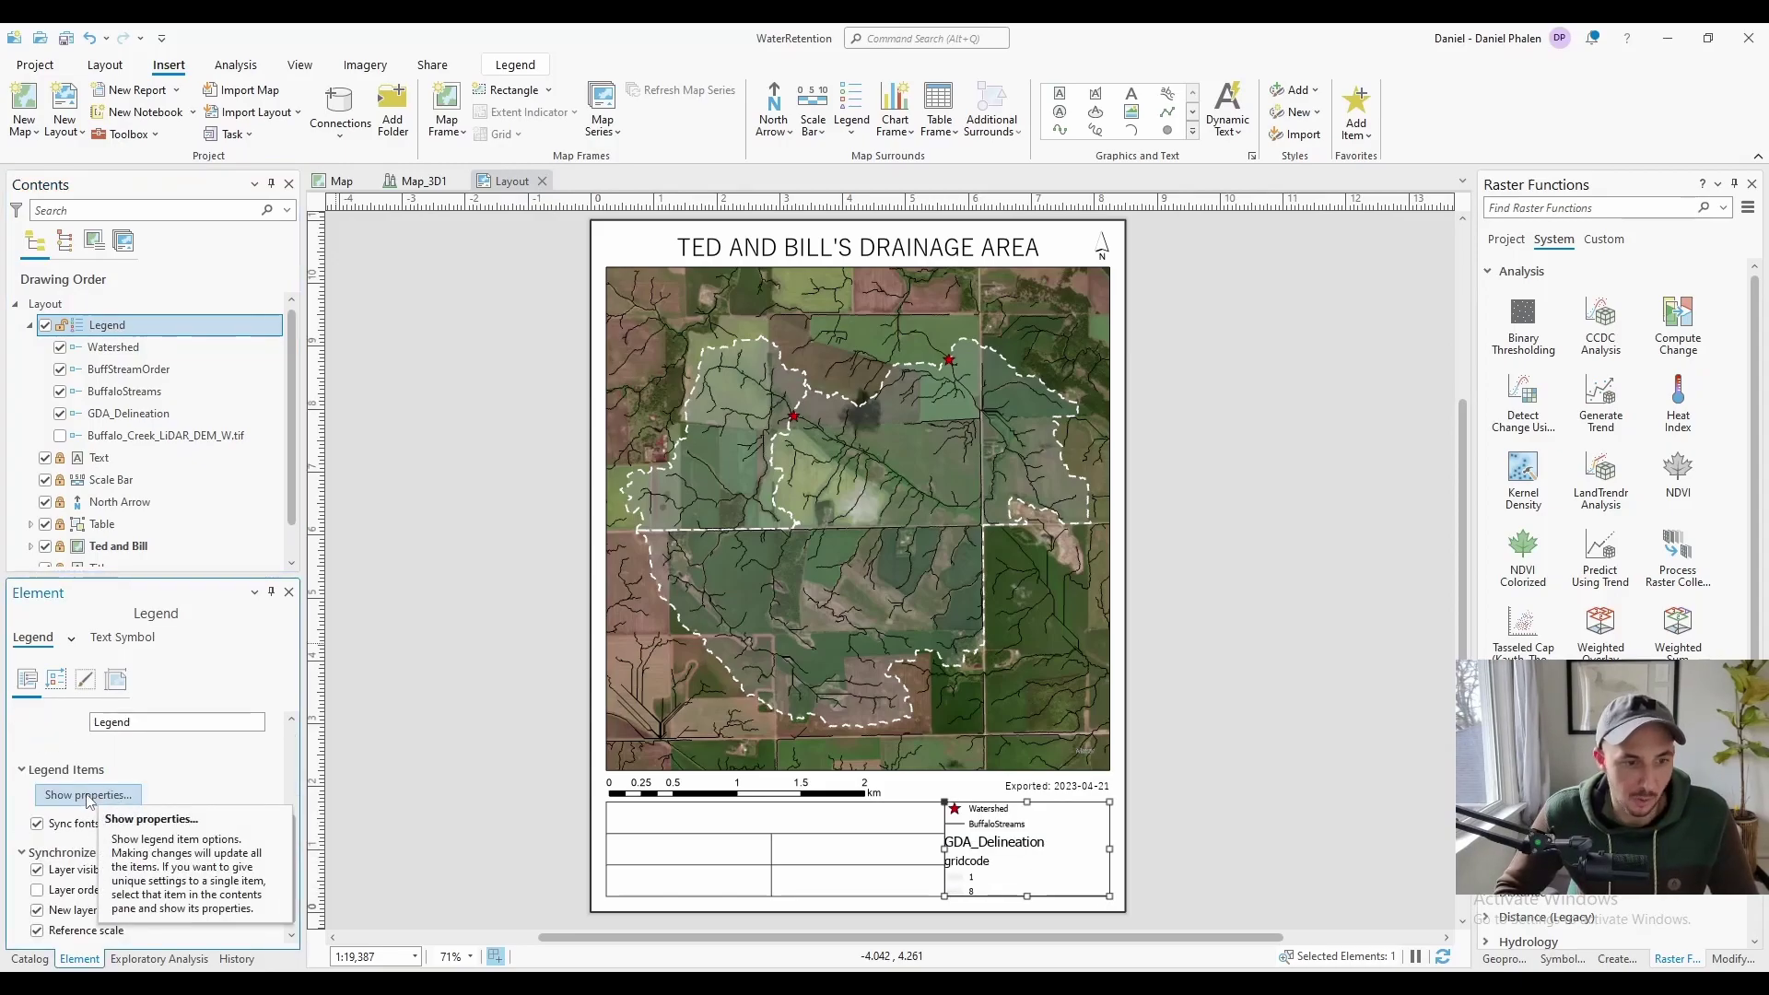
left_click(88, 795)
Set the legend item text to Yu Gothic at 12 pt
left_click(152, 643)
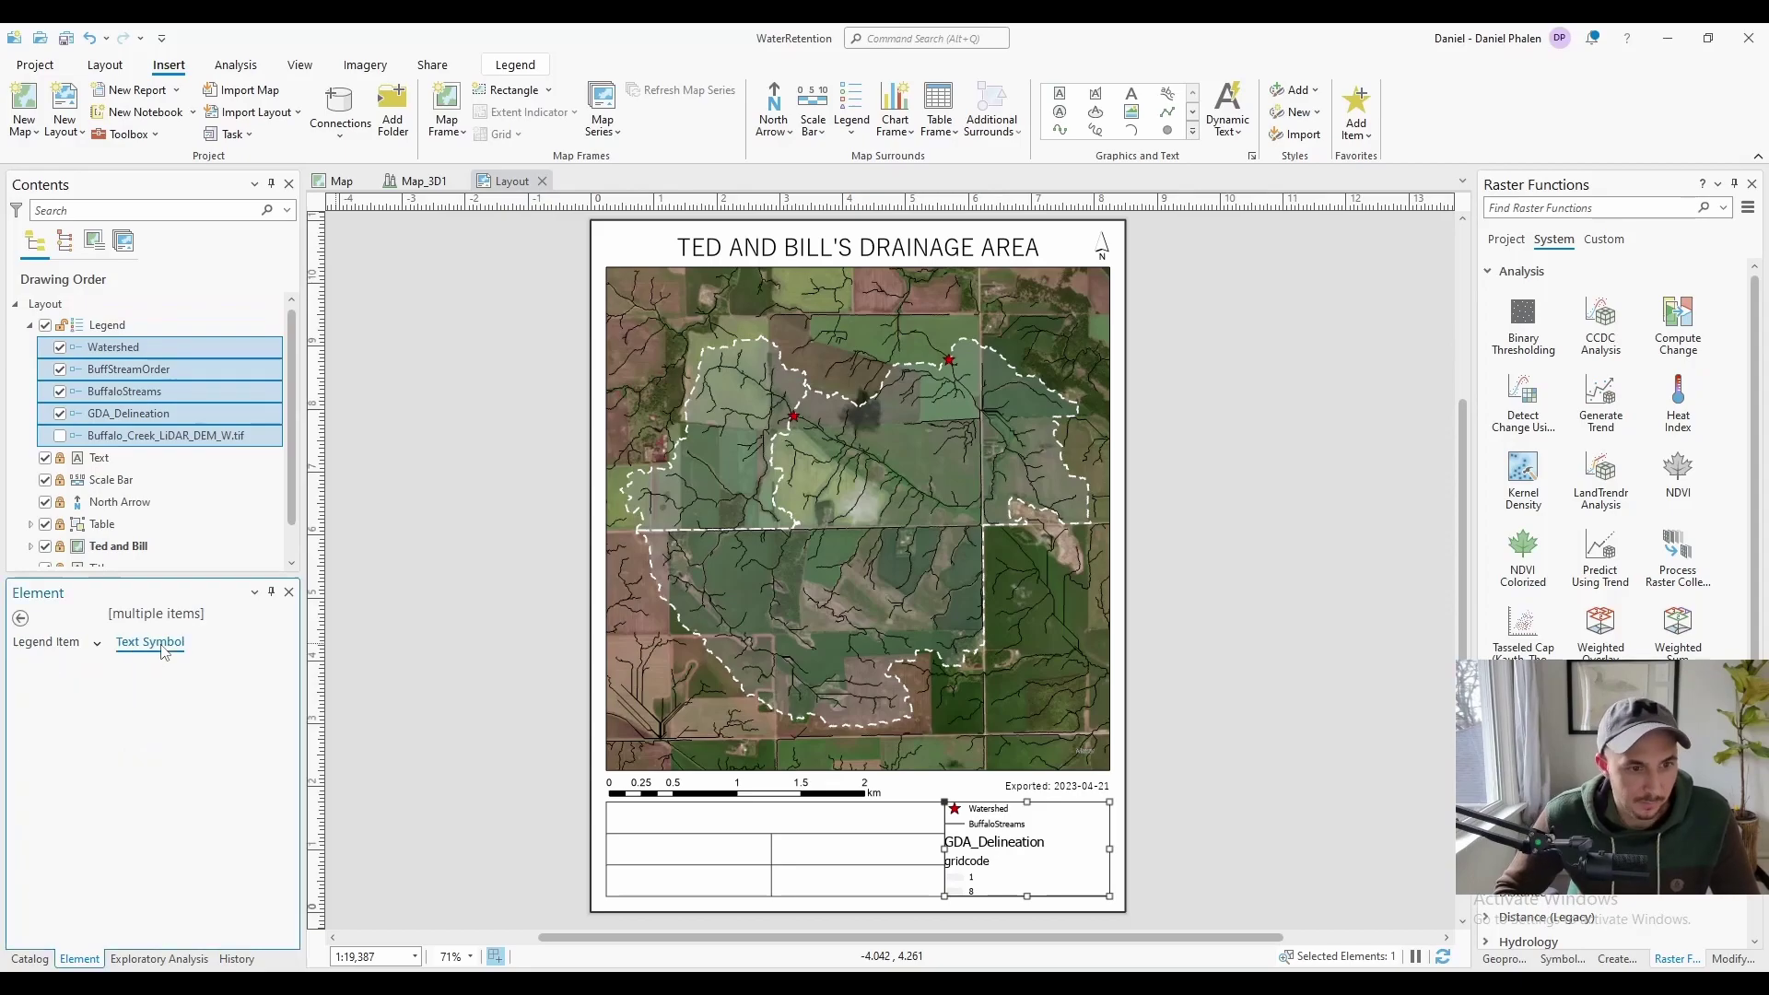
left_click(70, 718)
left_click(271, 738)
left_click(271, 789)
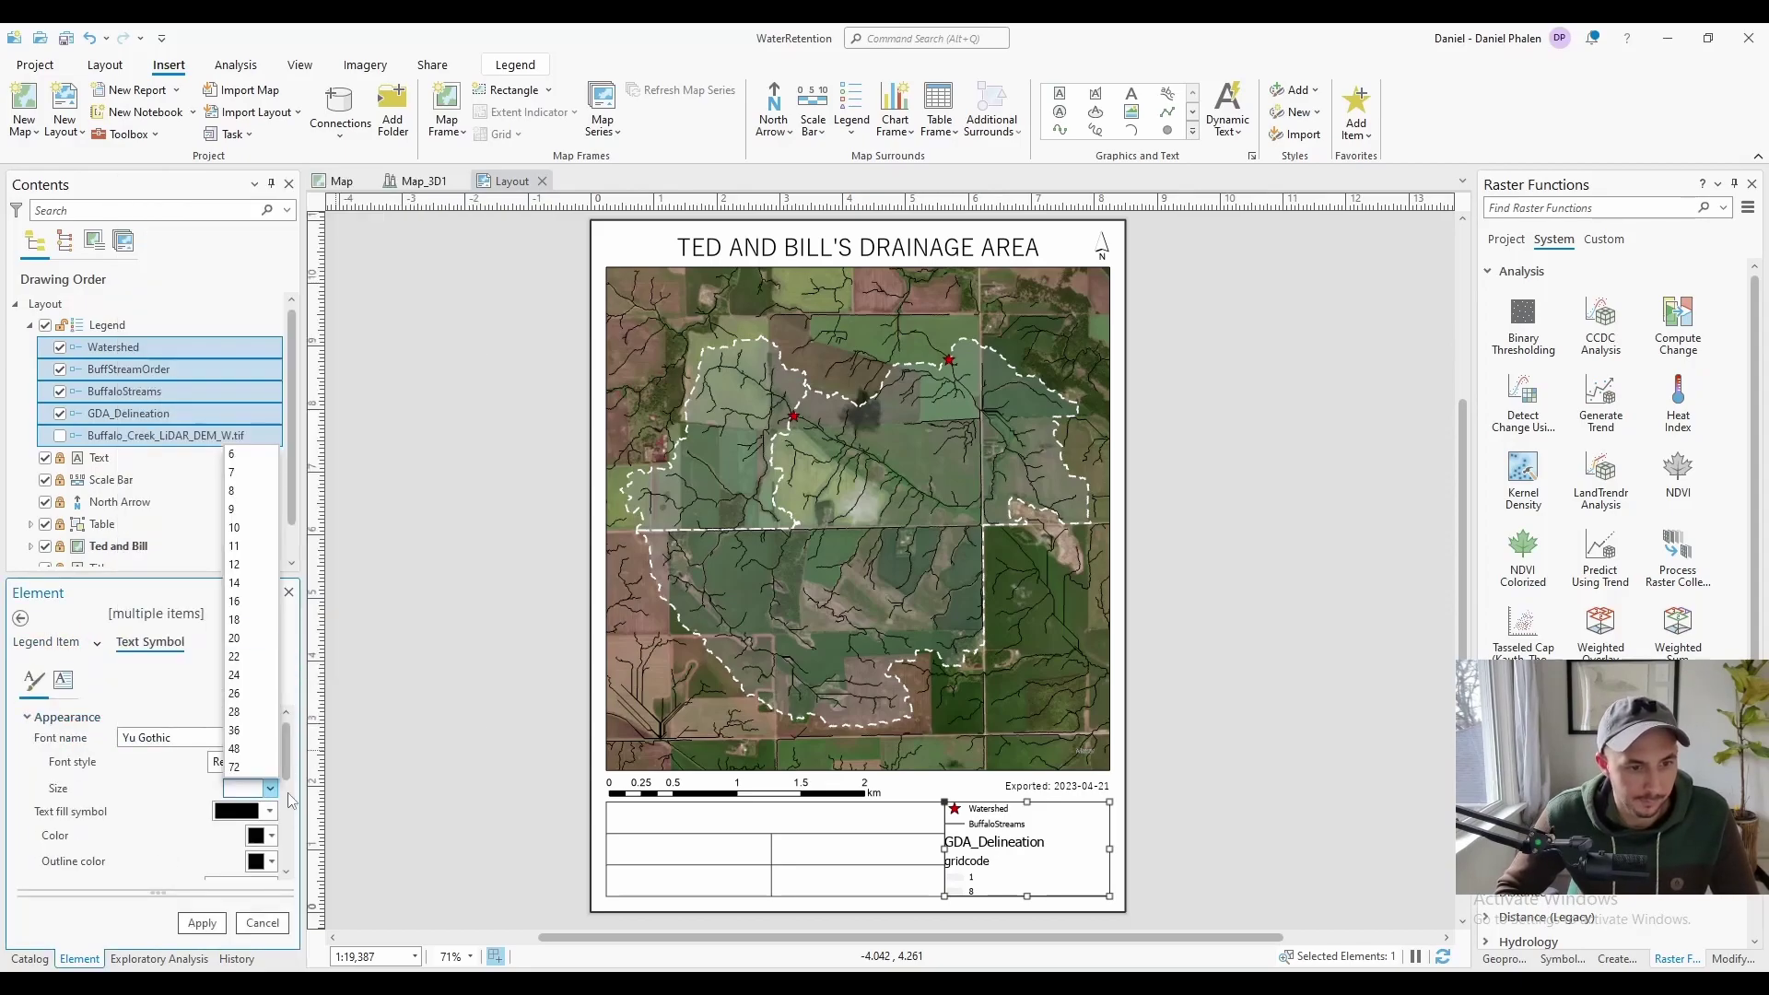
left_click(234, 564)
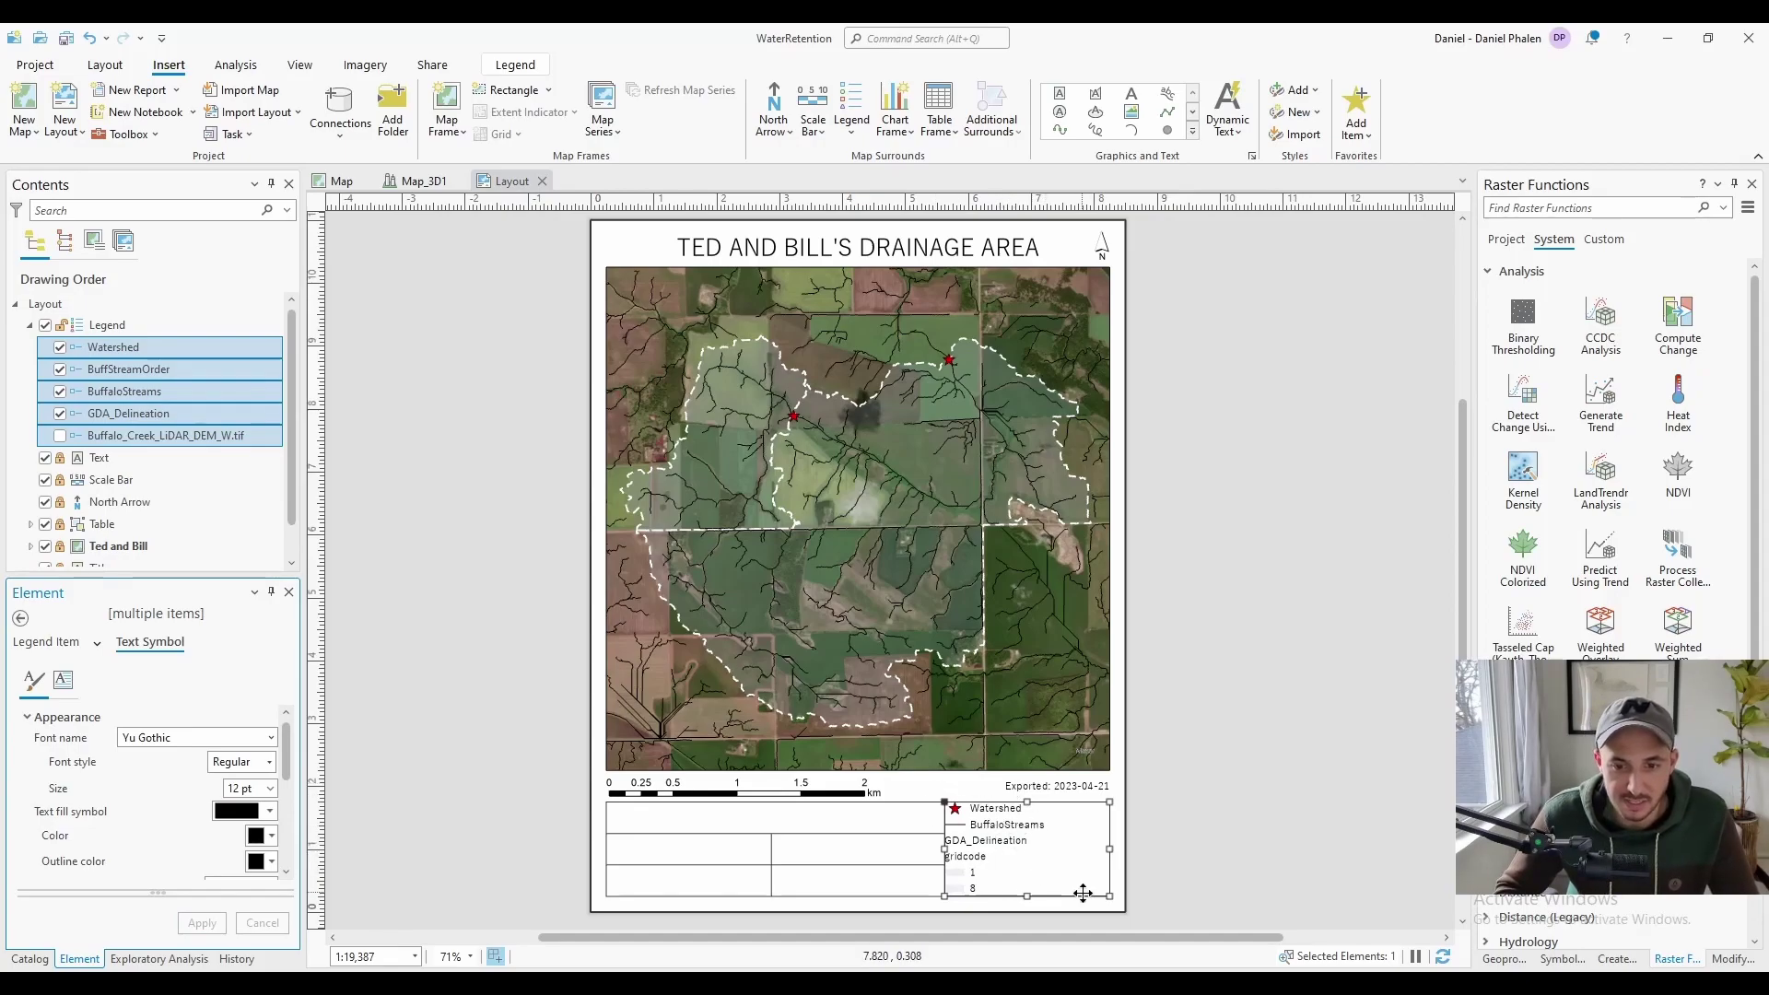
scroll(1085, 888, "up", 2)
left_click(96, 642)
scroll(161, 783, "down", 1)
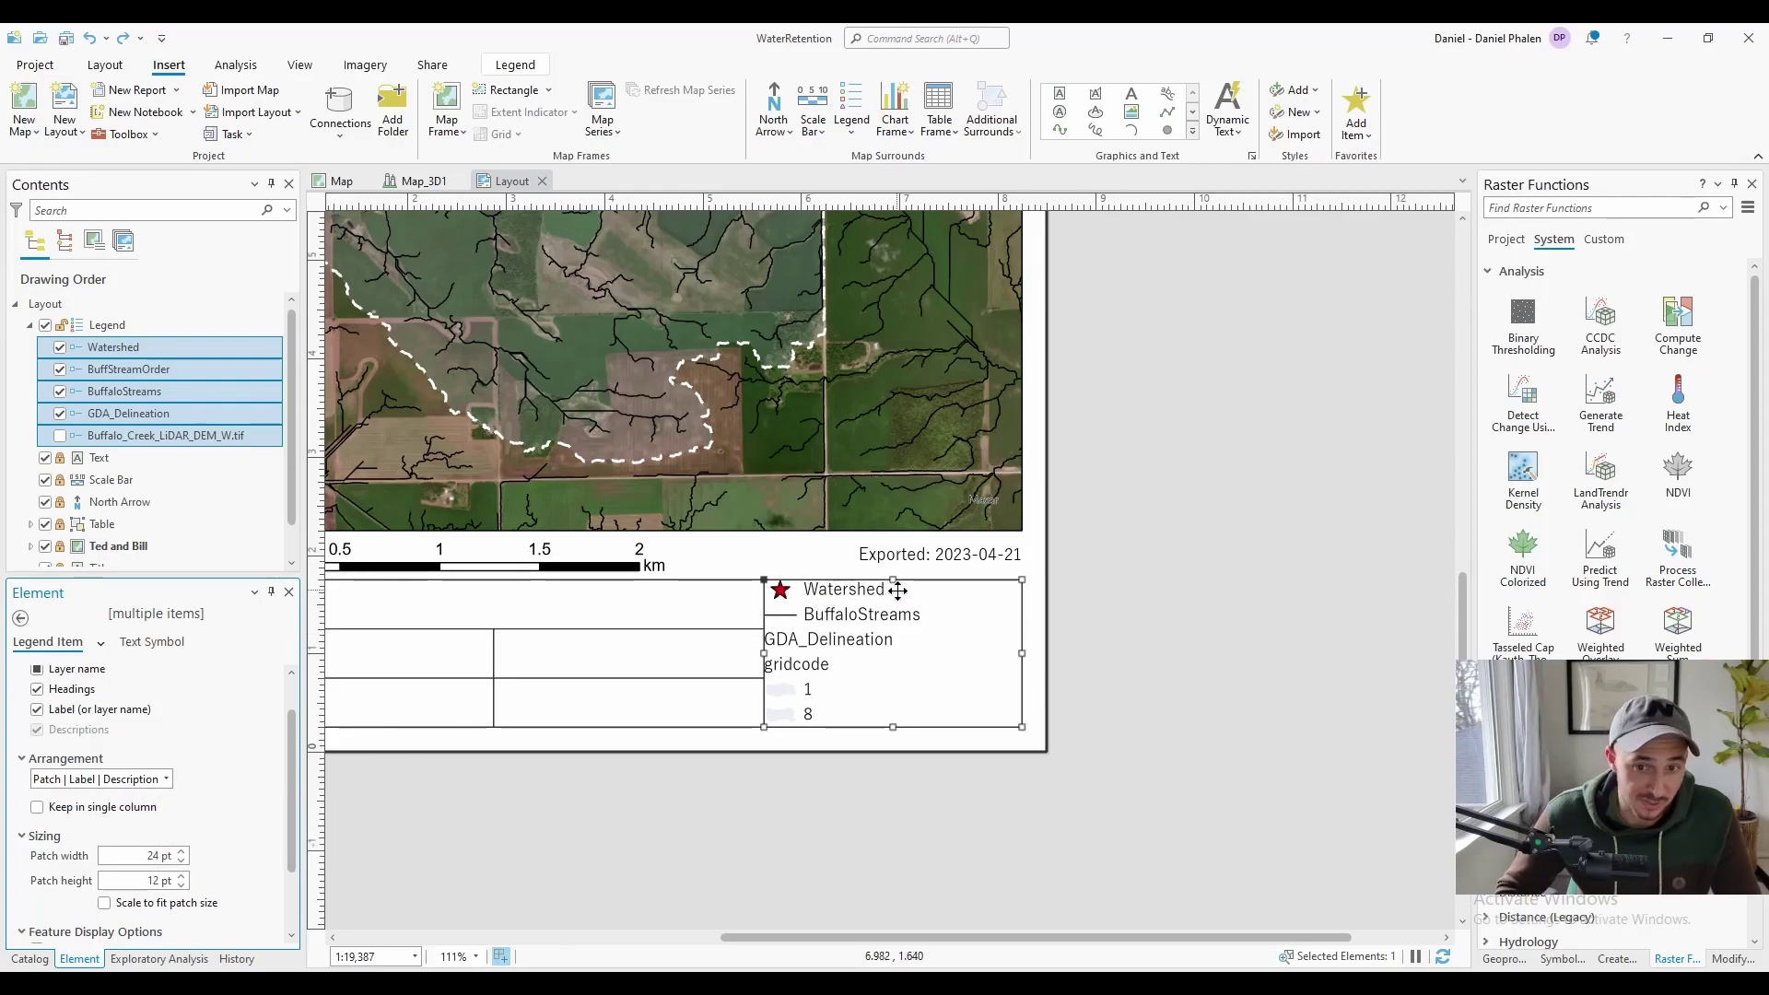
scroll(212, 829, "down", 1)
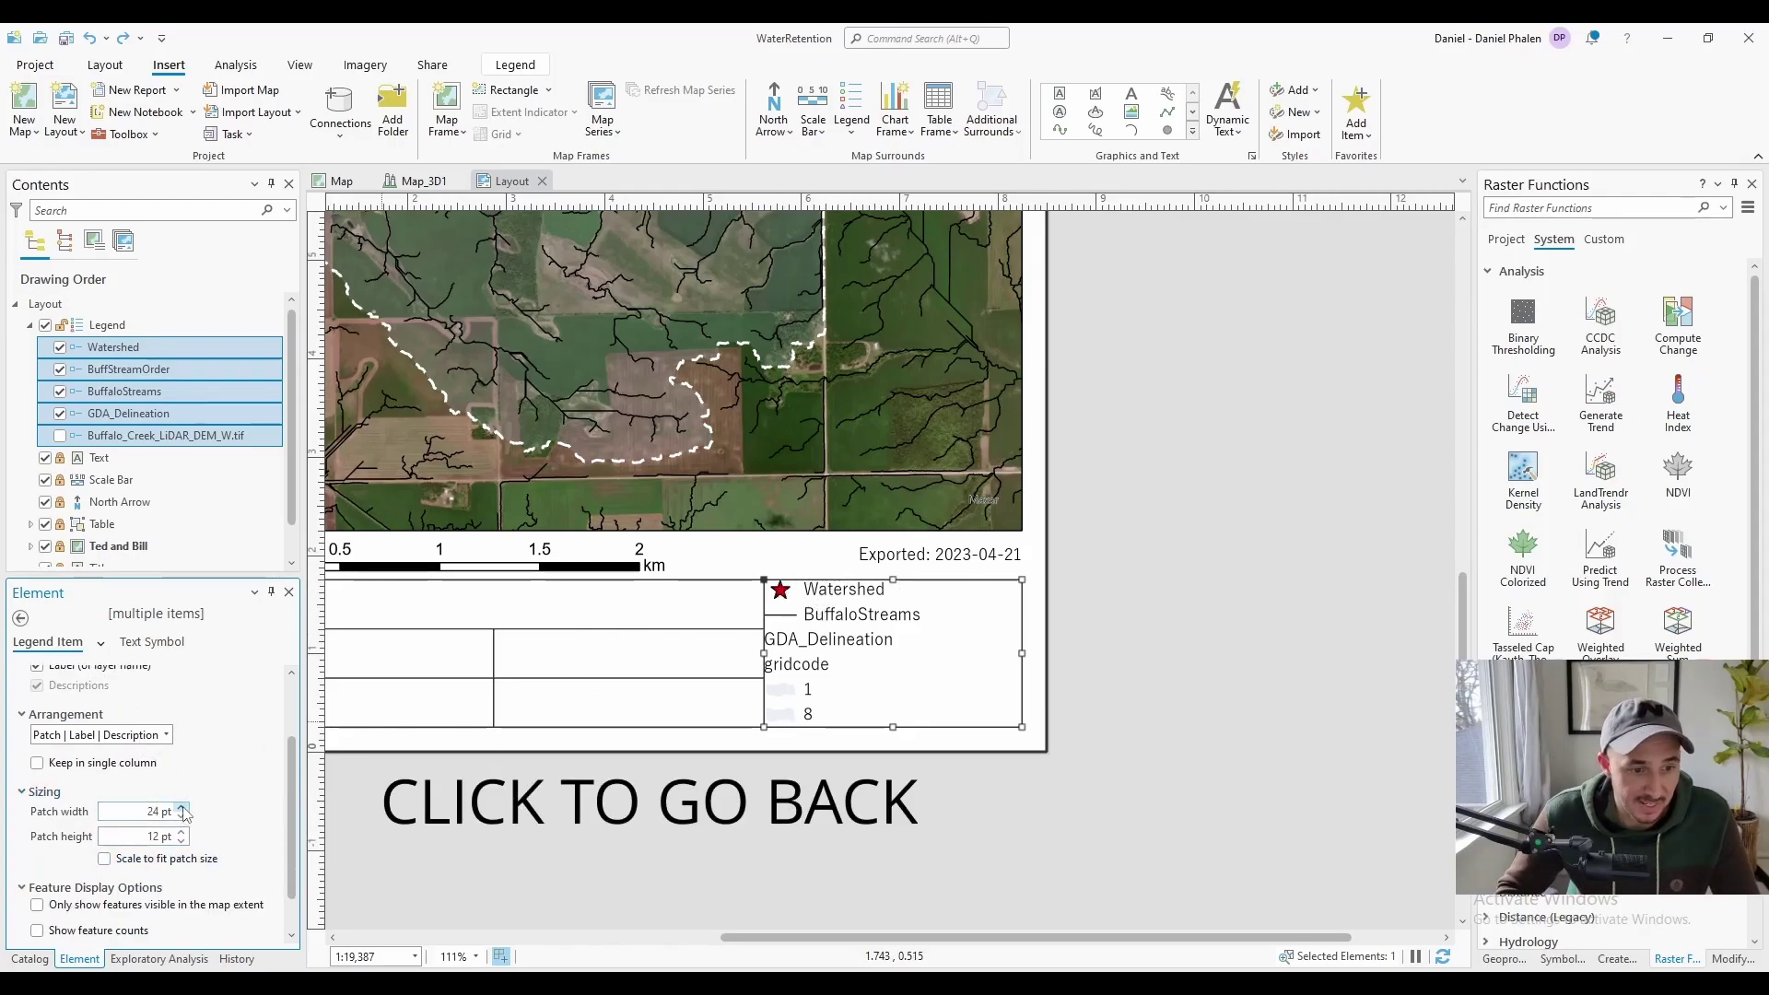
Set the legend's fitting strategy to Adjust frame so it fills the 2.625 x 1.75 in cell
left_click(20, 618)
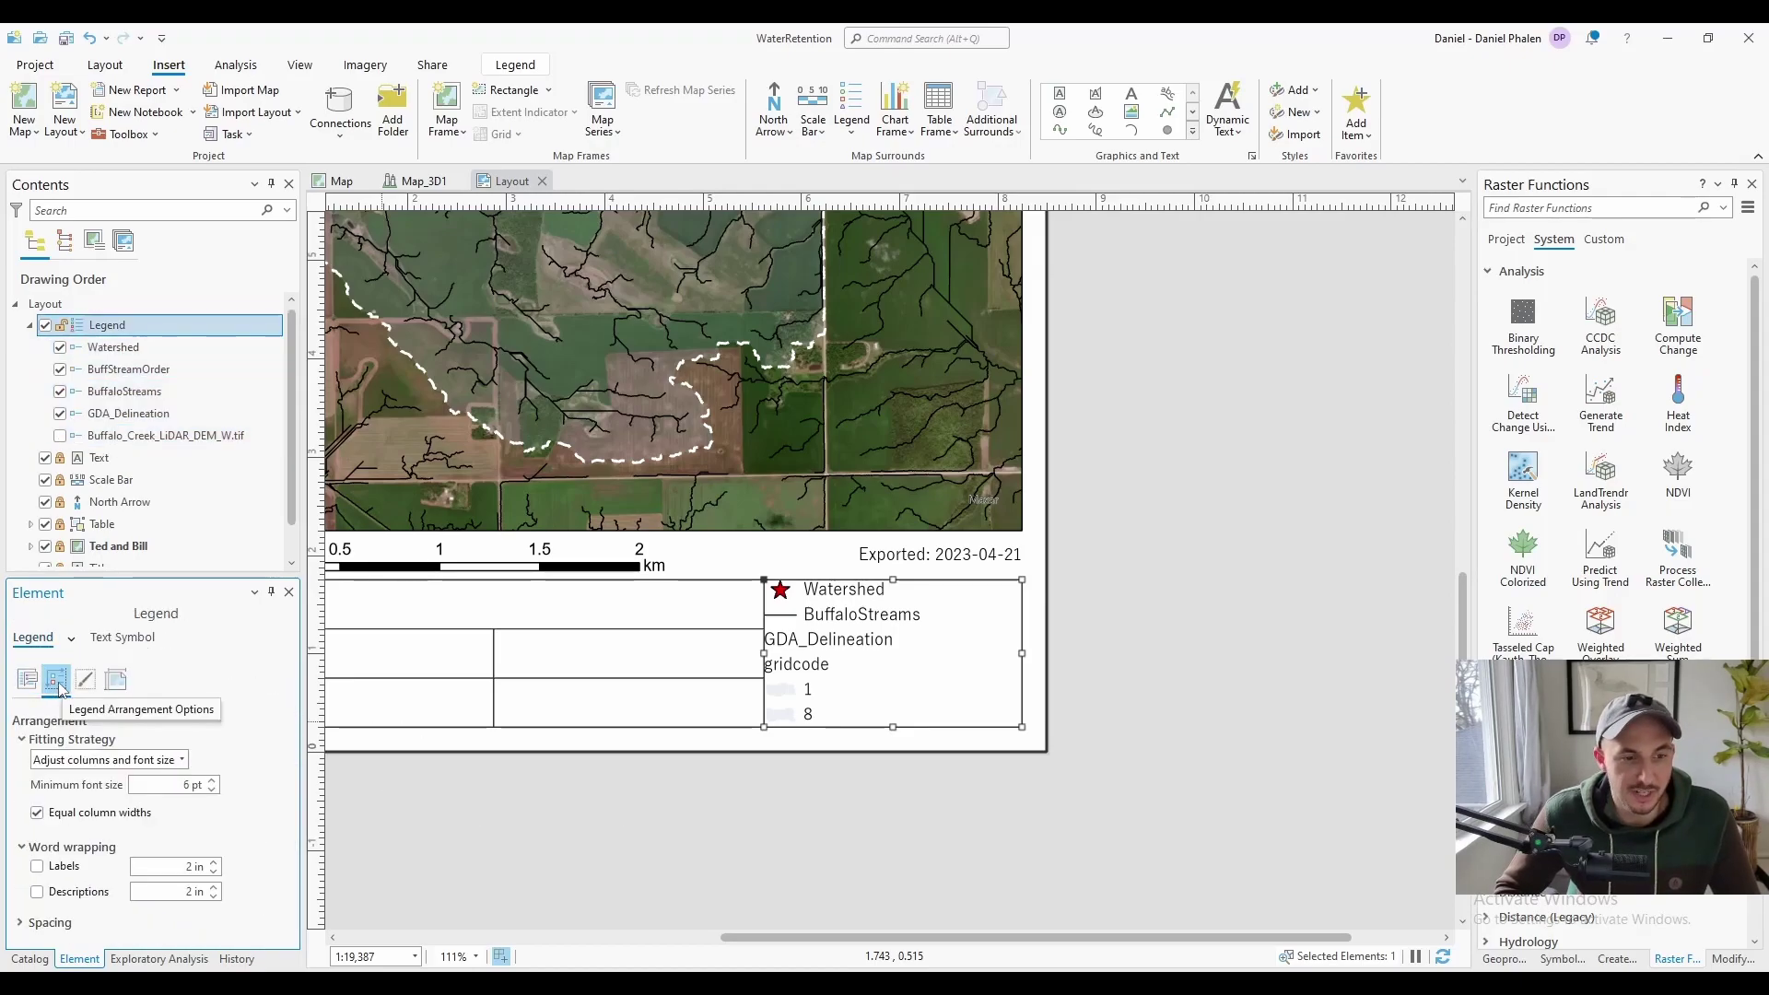
left_click(184, 762)
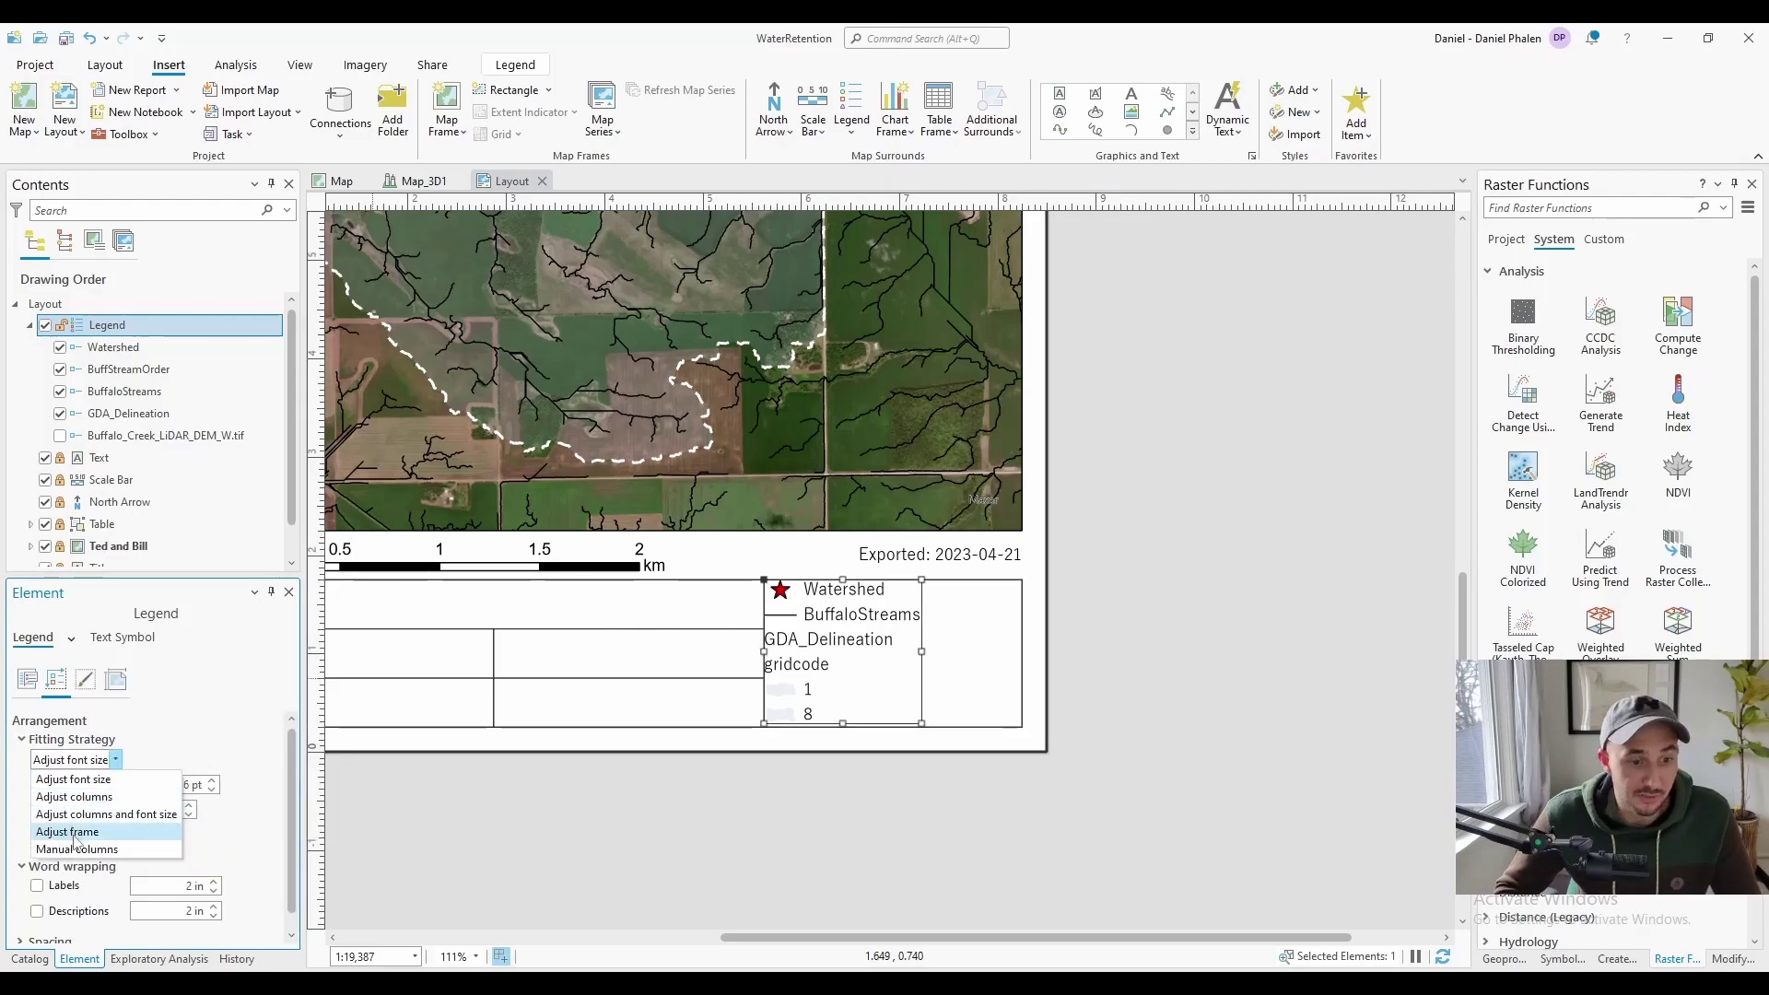
left_click(73, 832)
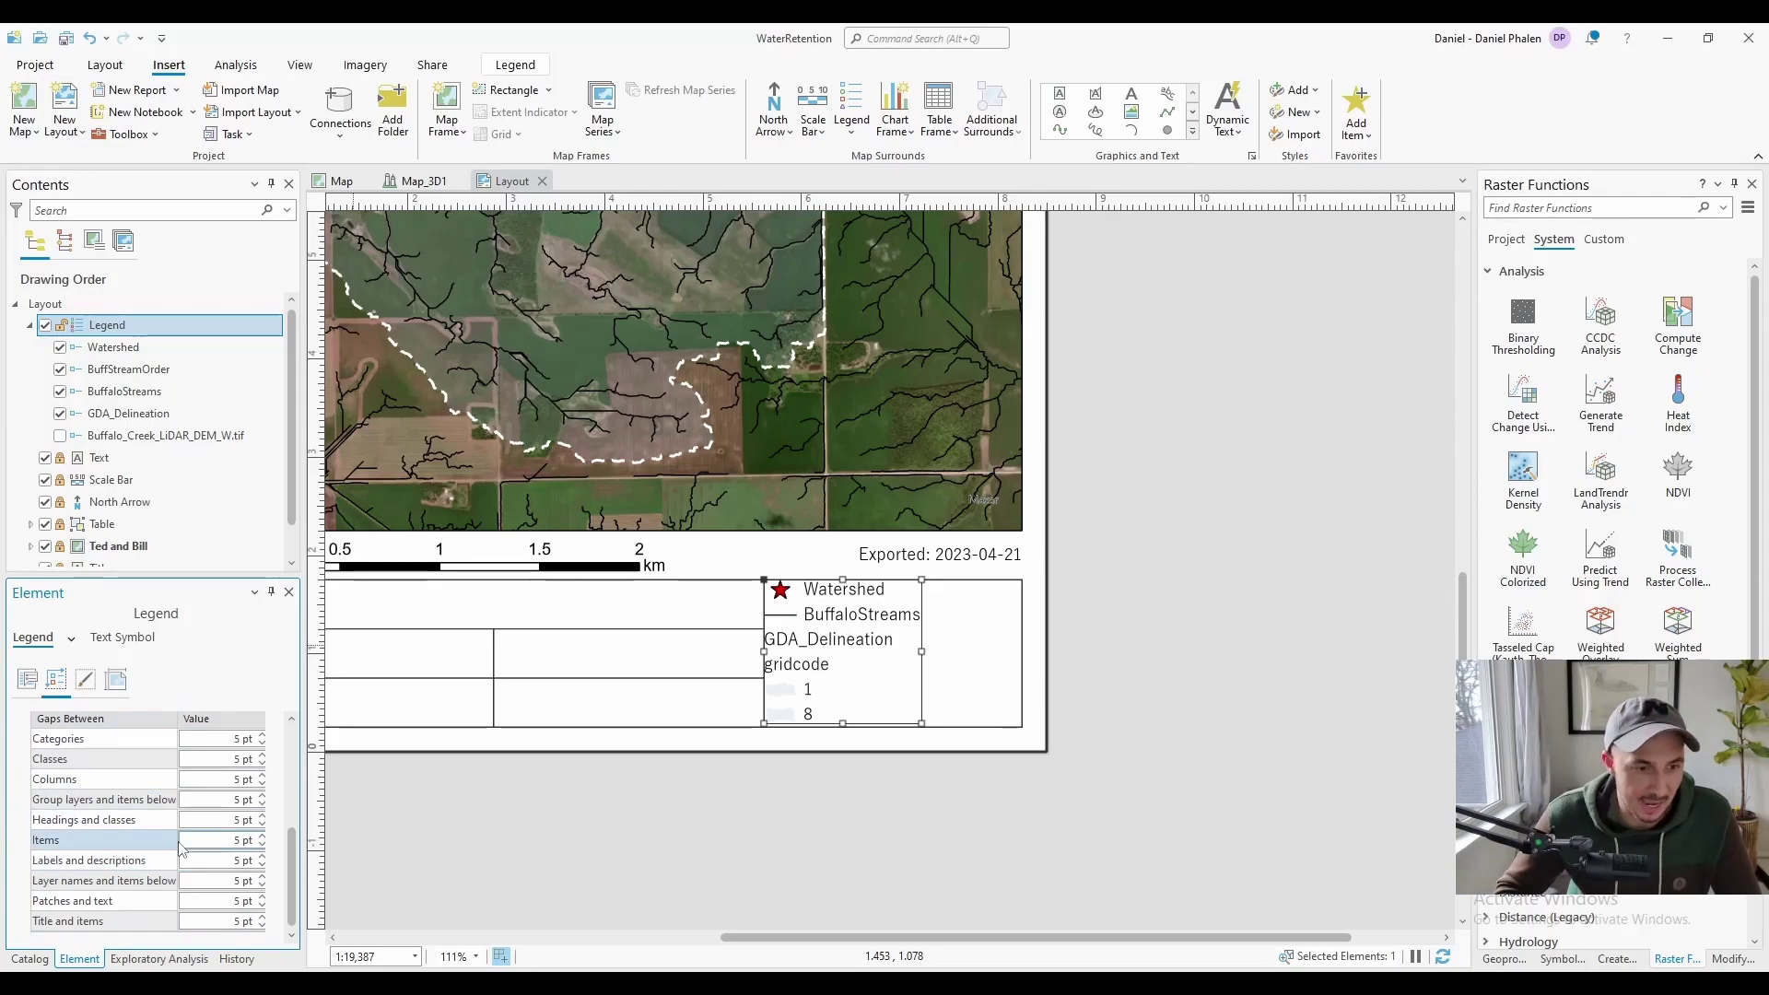
left_click(85, 679)
scroll(76, 751, "down", 3)
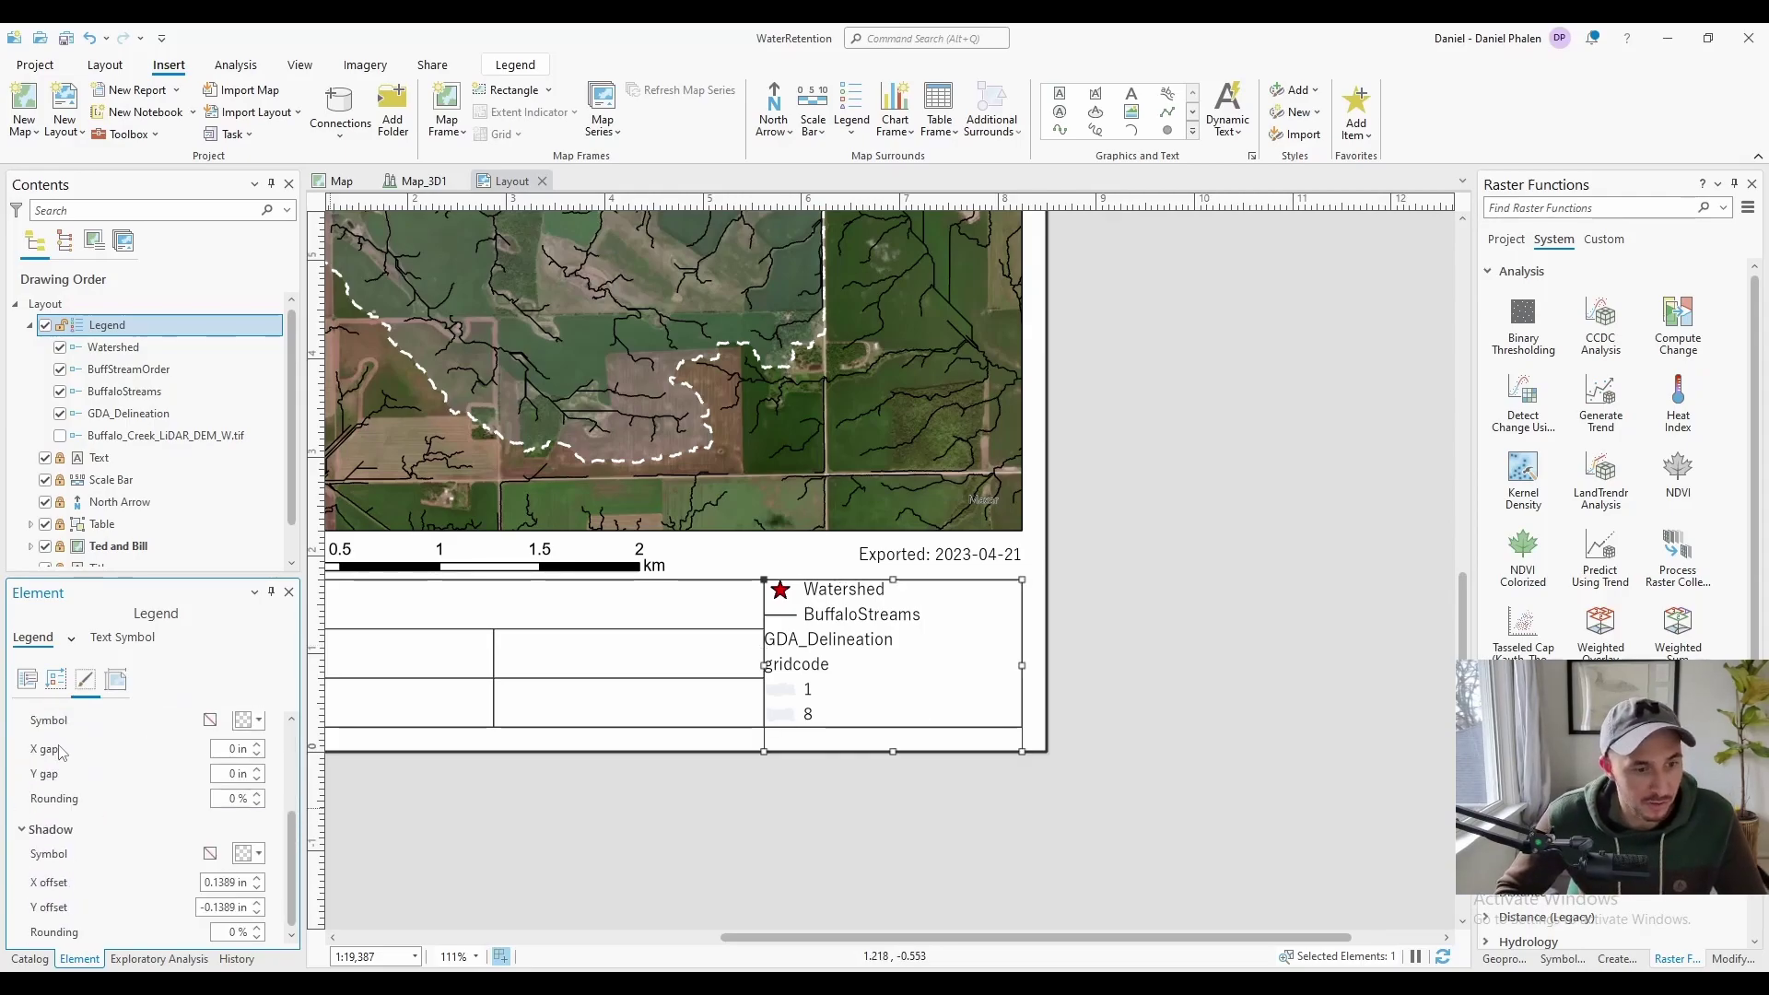
left_click(116, 680)
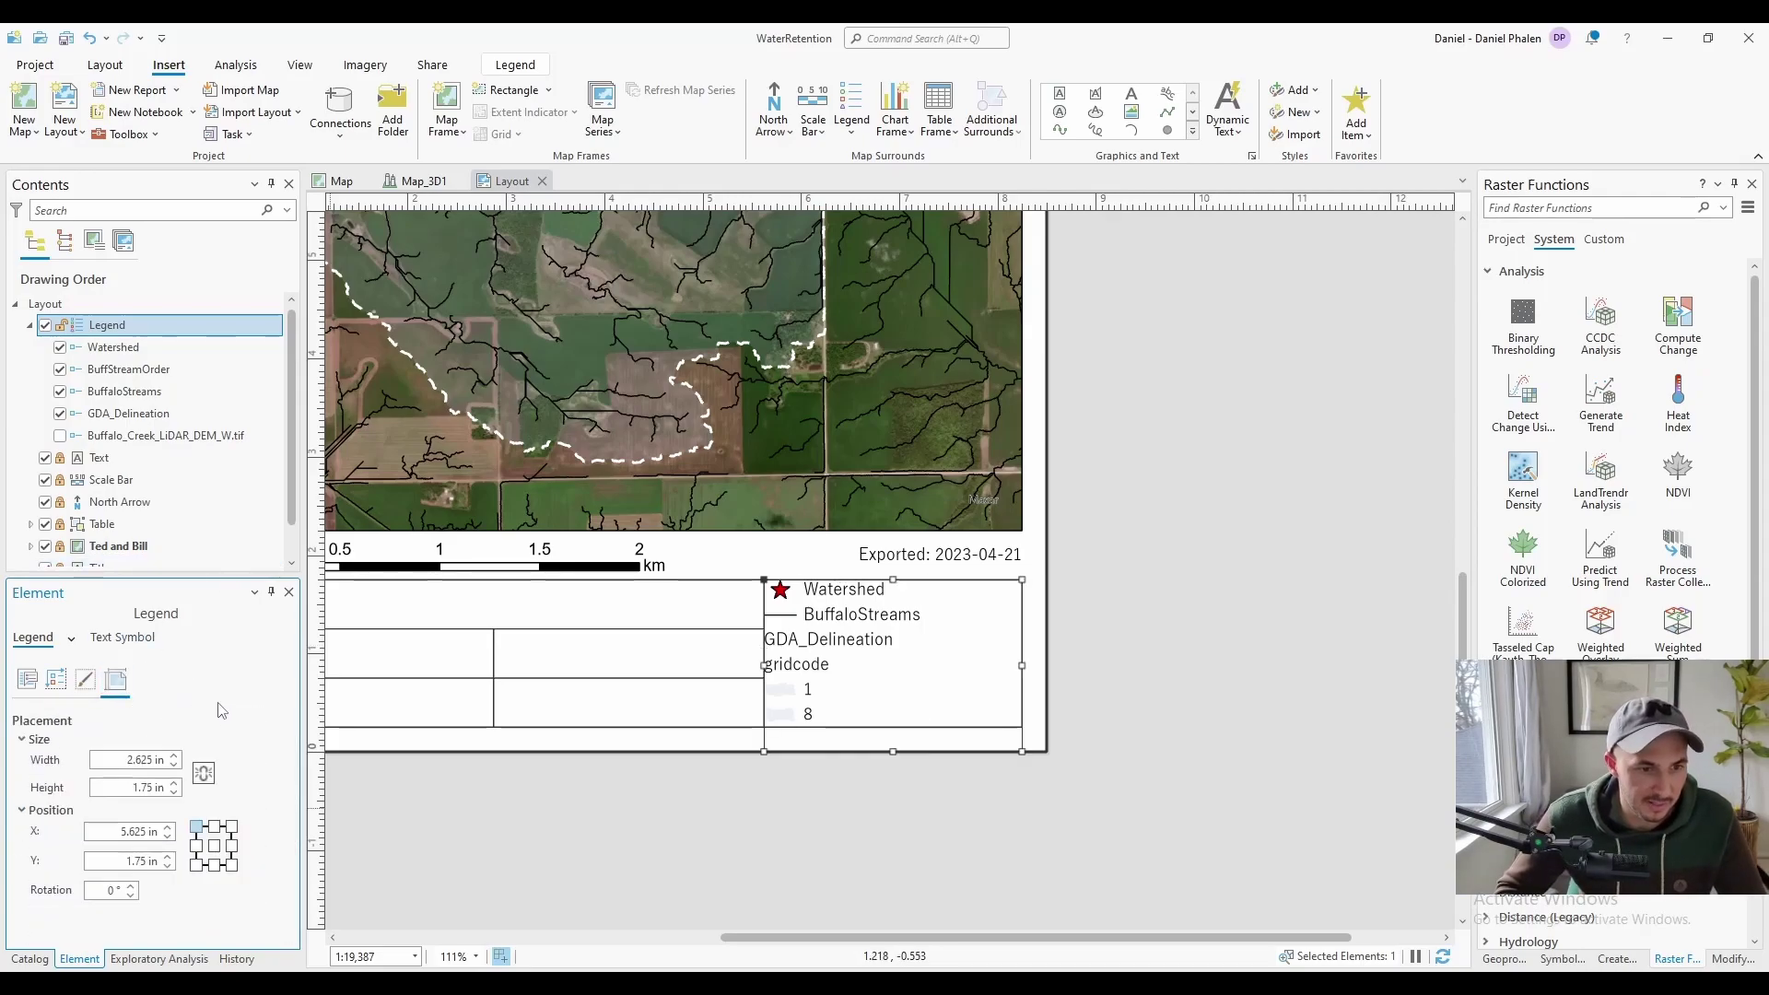
left_click(123, 636)
left_click(119, 348)
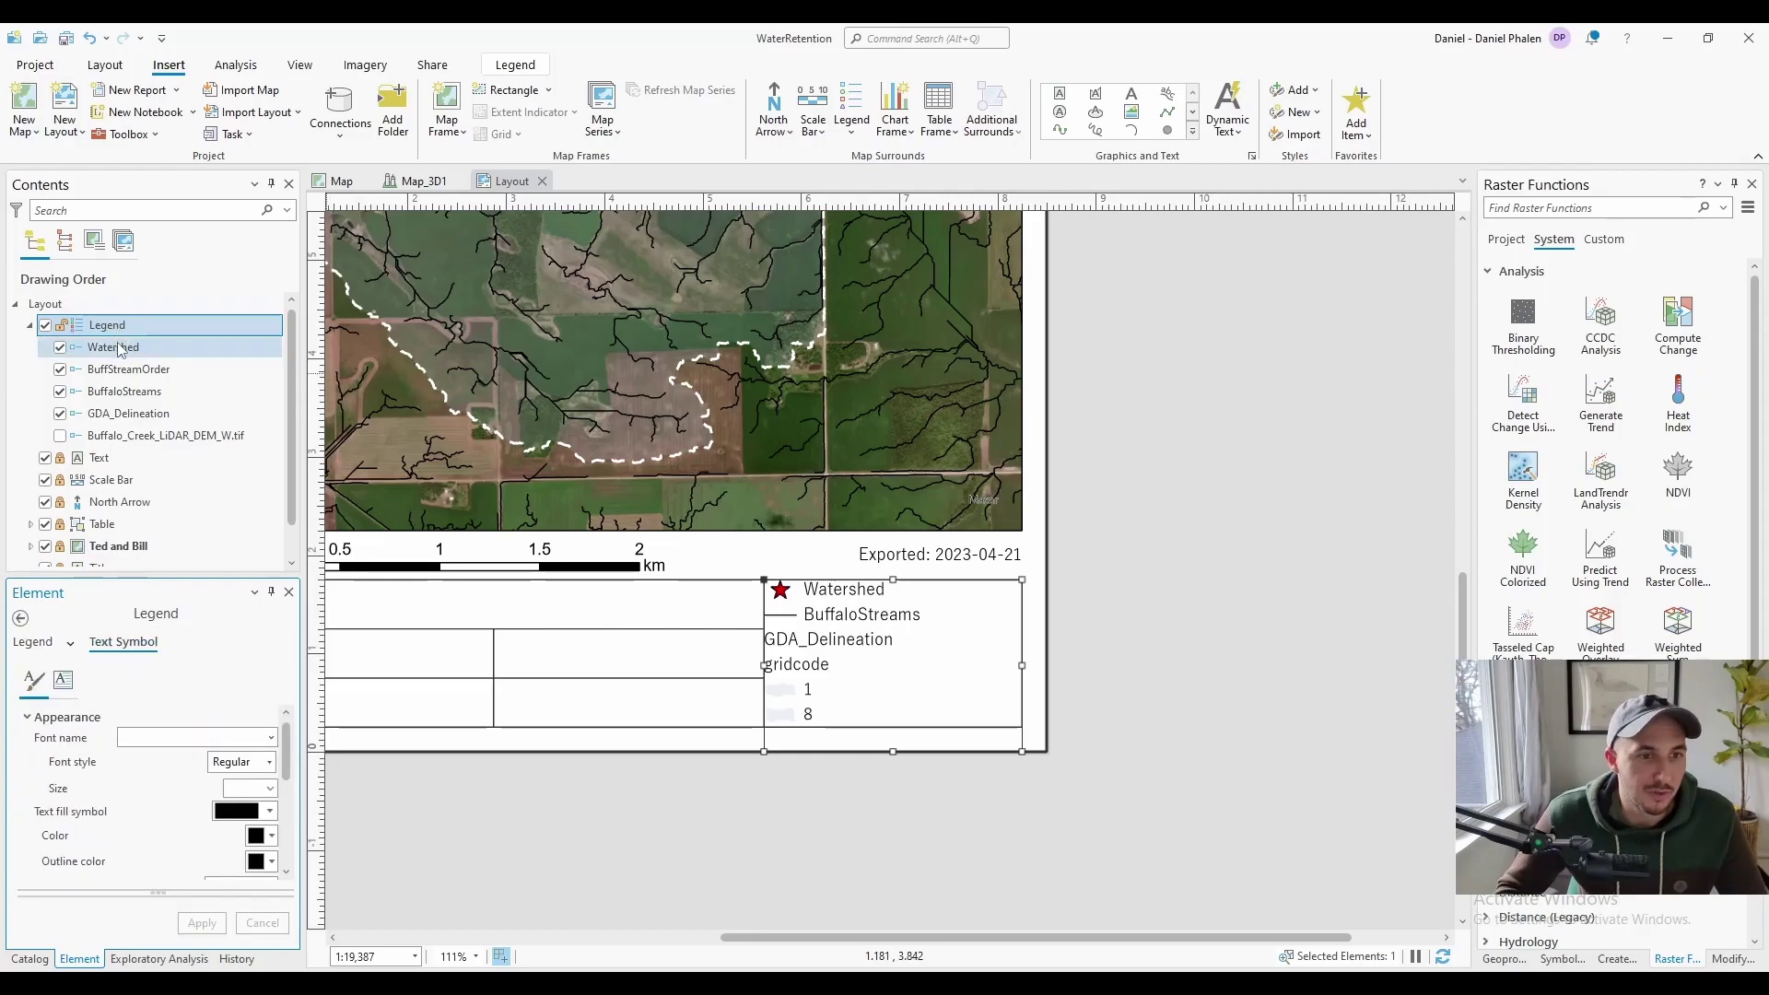
left_click(125, 413)
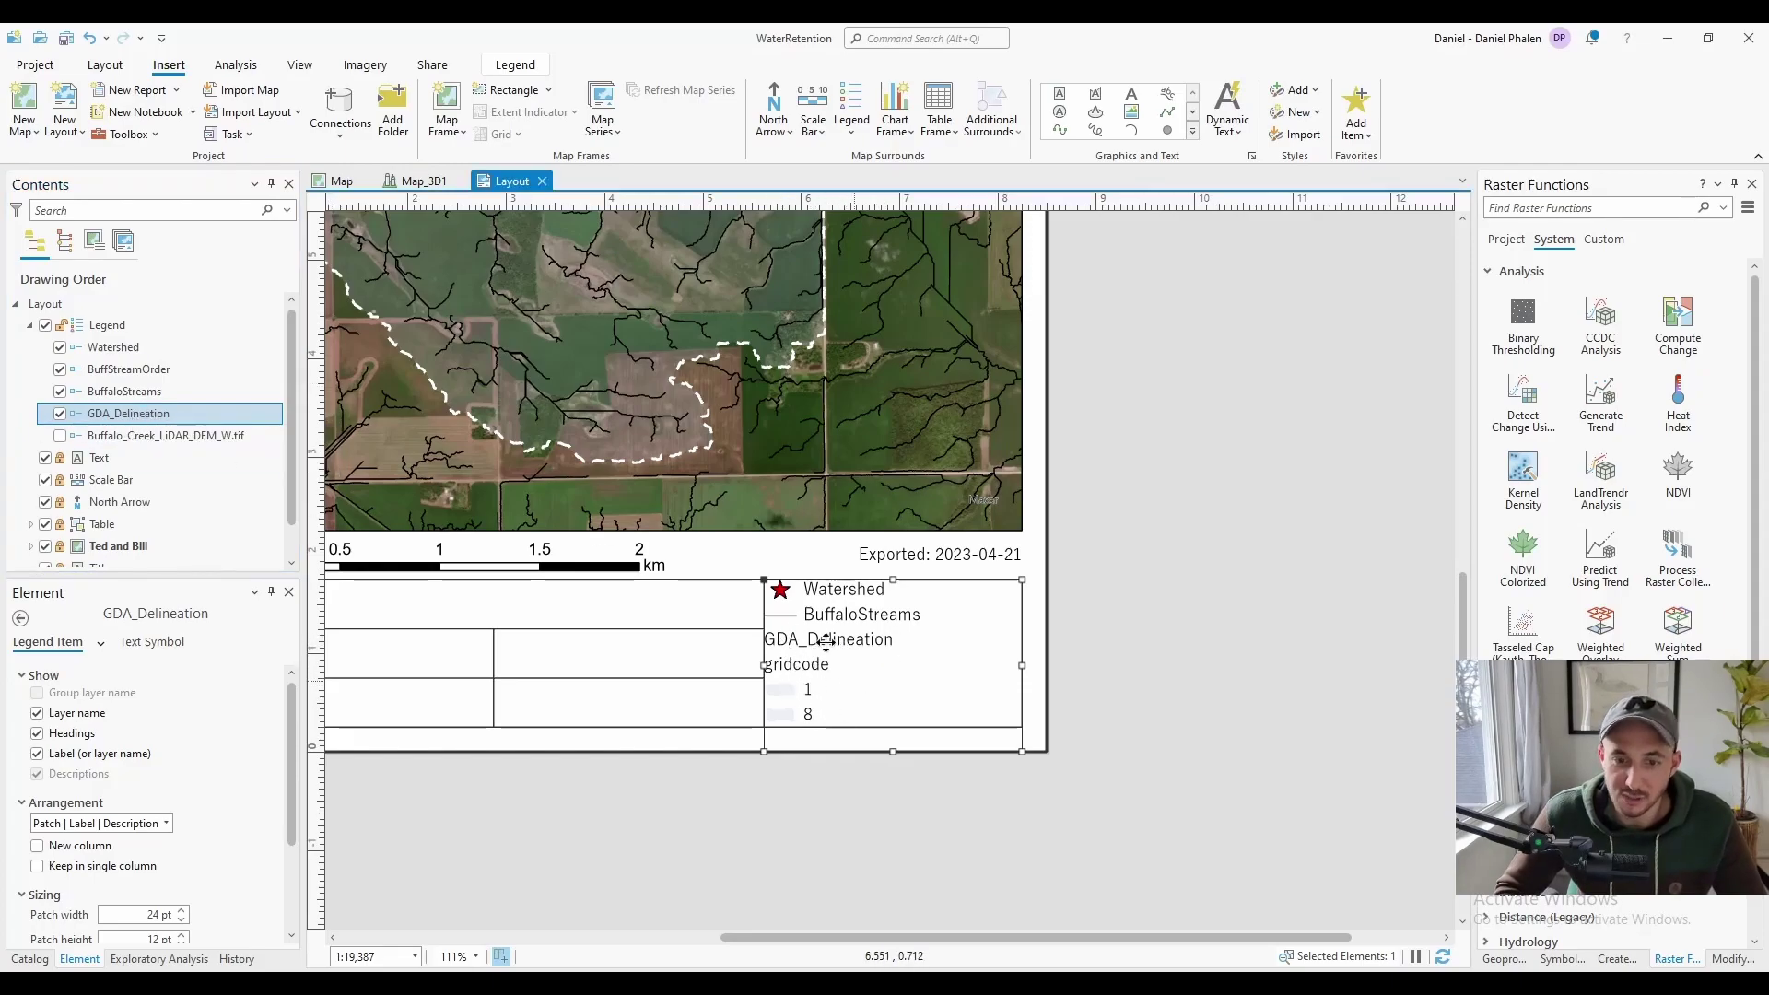
Rename the GDA_Delineation layer to GDA Delineation
left_click(333, 182)
left_click(79, 394)
left_click(76, 396)
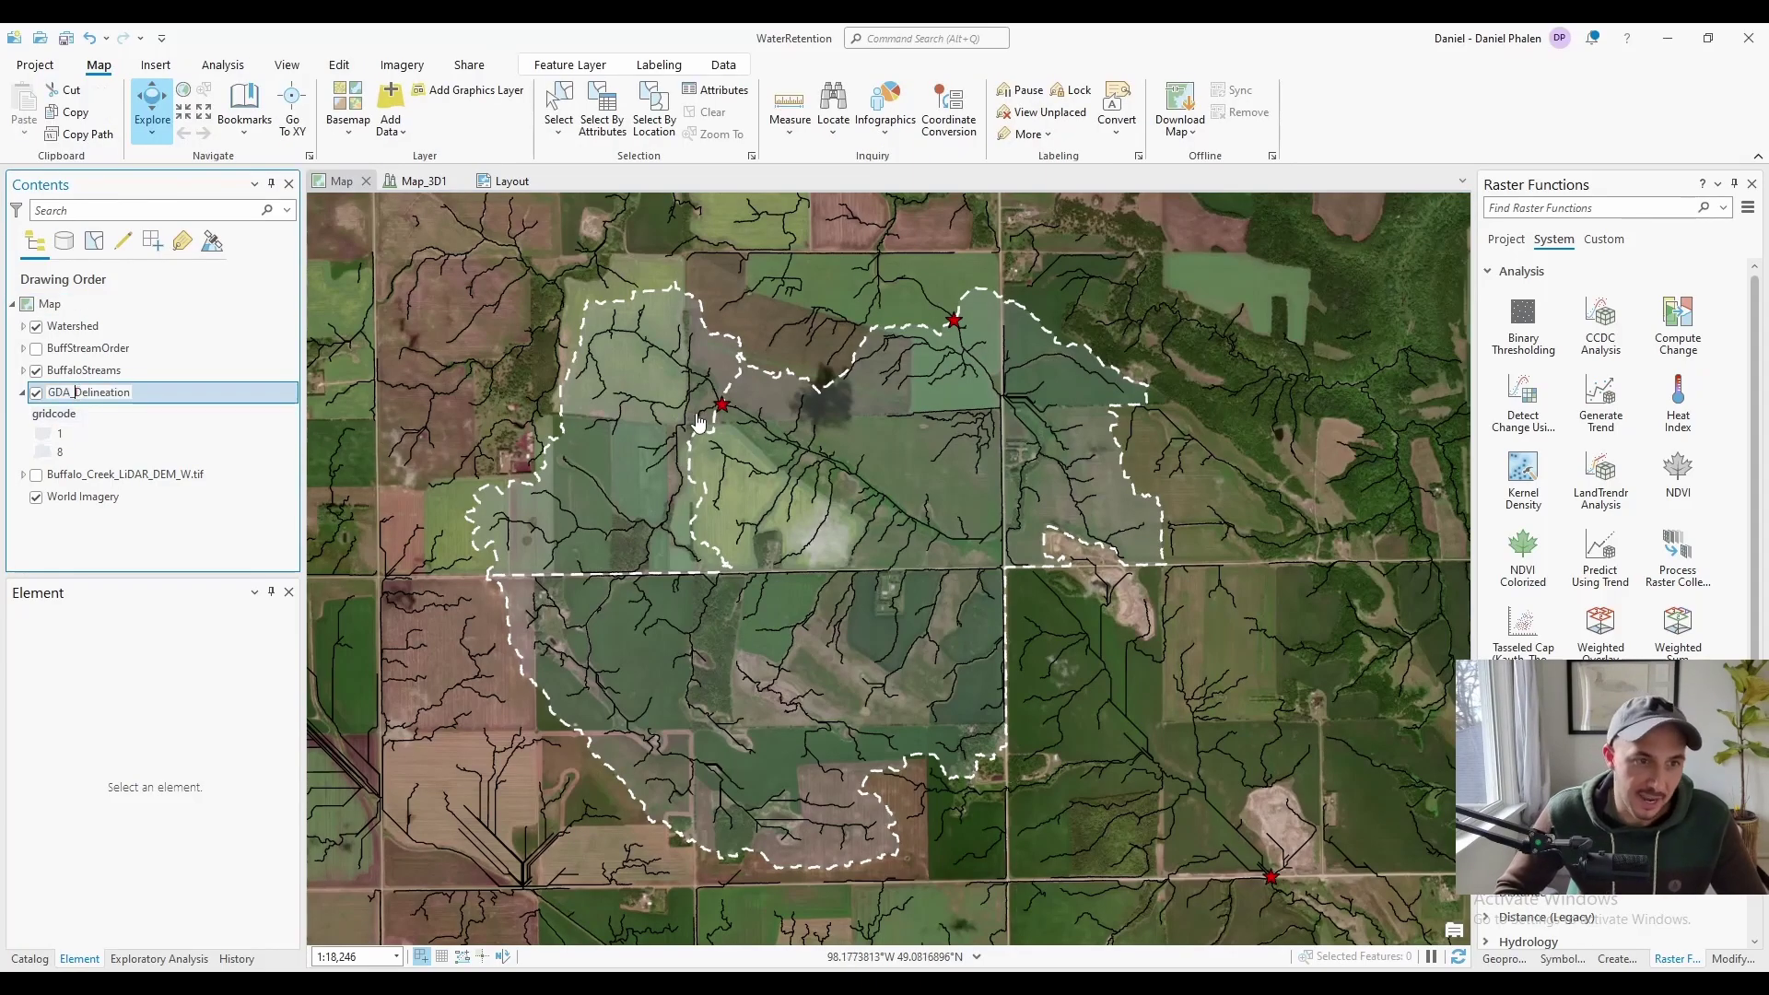
key("Return")
In the layer's symbology, relabel the gridcode heading as Name and classes 1 and 8 as Ted and Bill
left_click(513, 182)
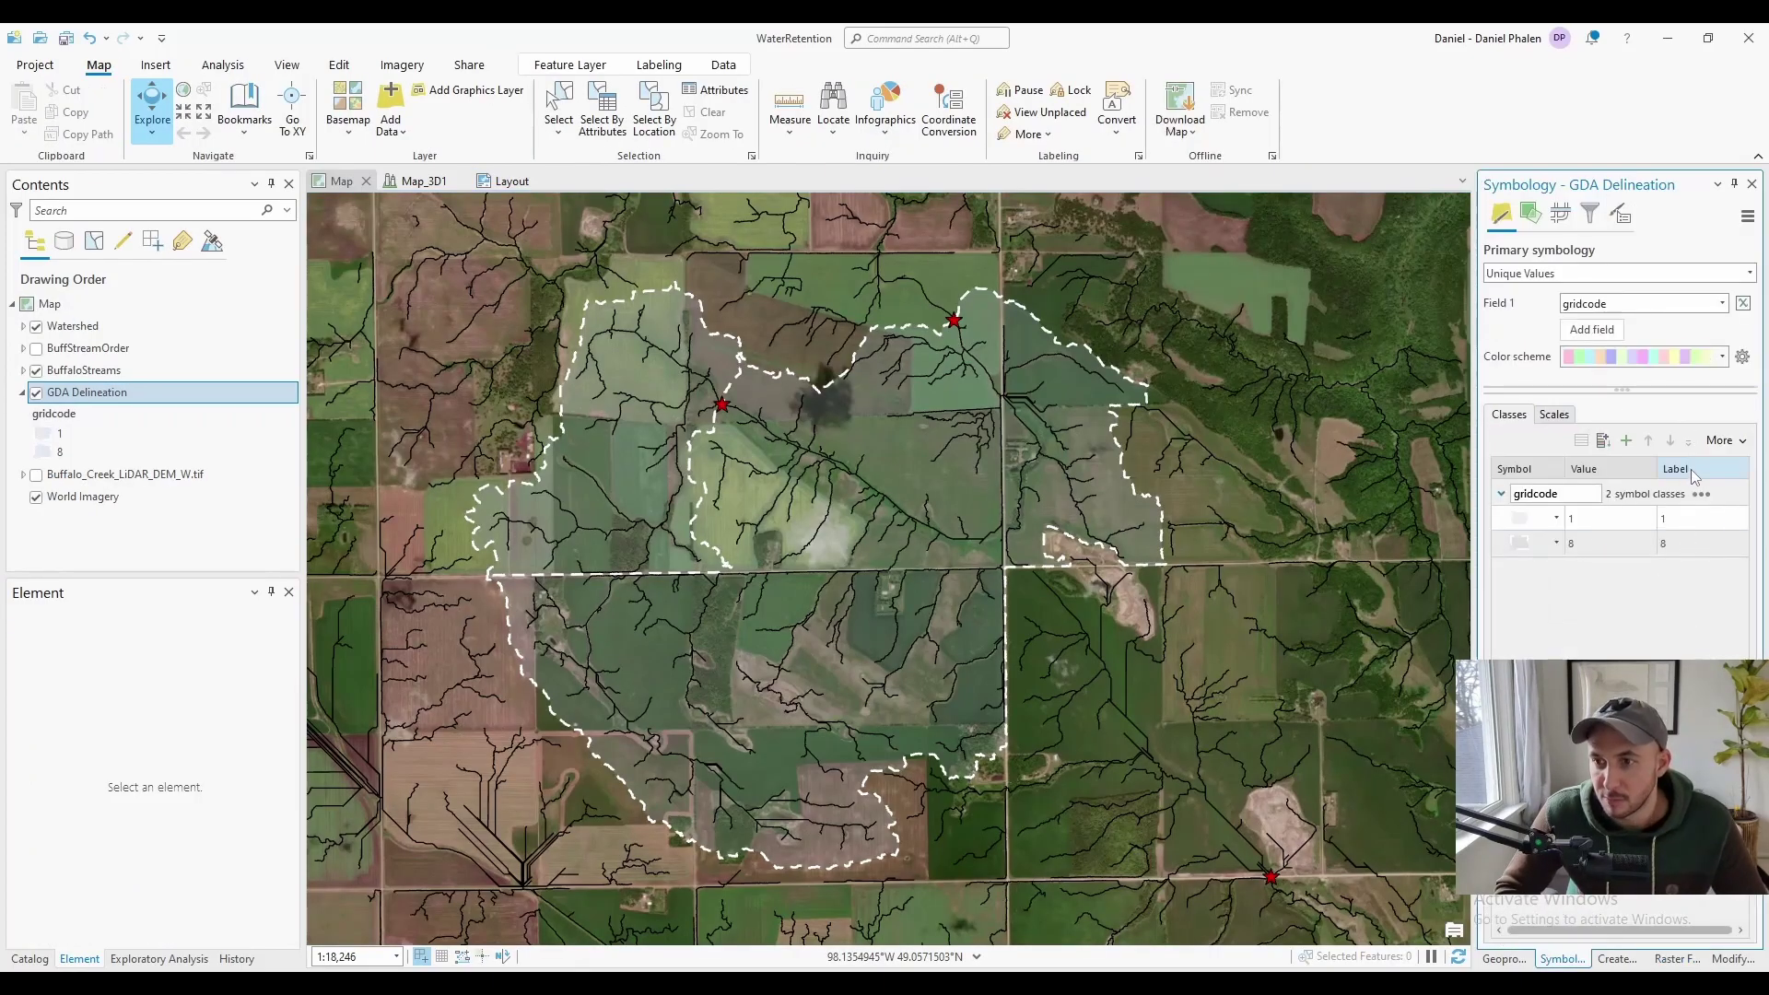
double_click(1581, 494)
left_click(1701, 518)
type("Ted")
left_click(1685, 542)
type("Bill")
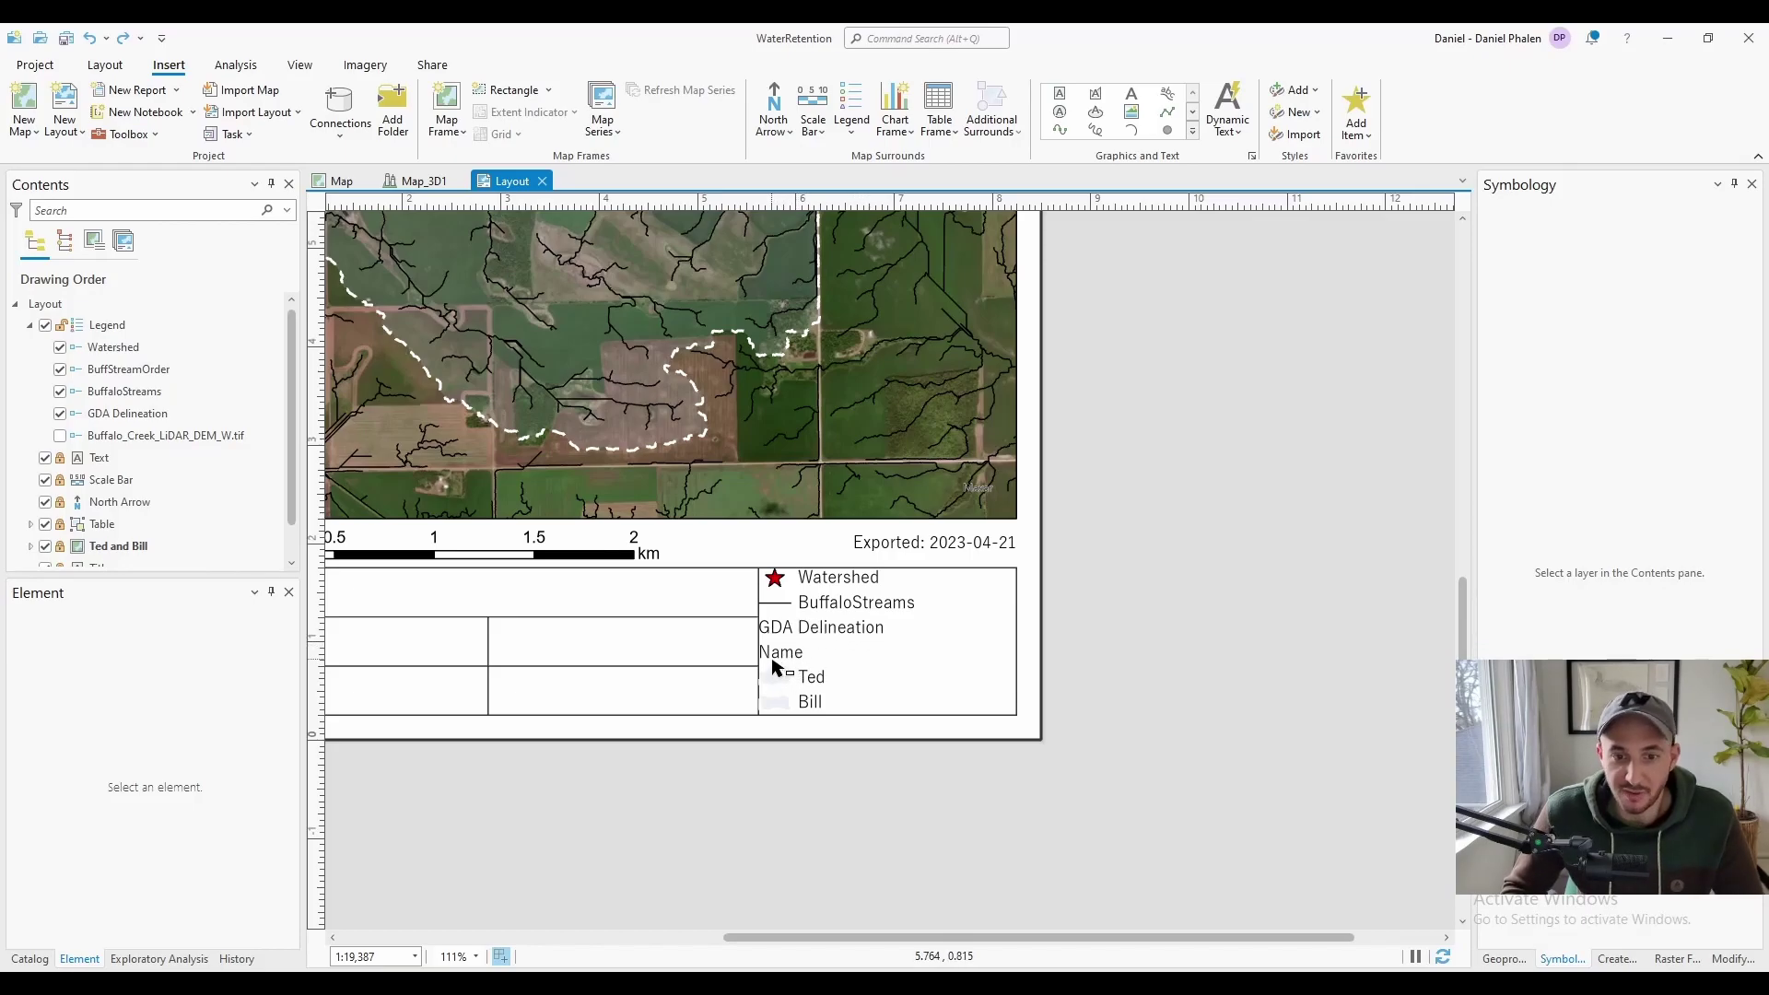
Select the GDA Delineation legend item and set it to show the layer name, Name heading and class labels
left_click(138, 413)
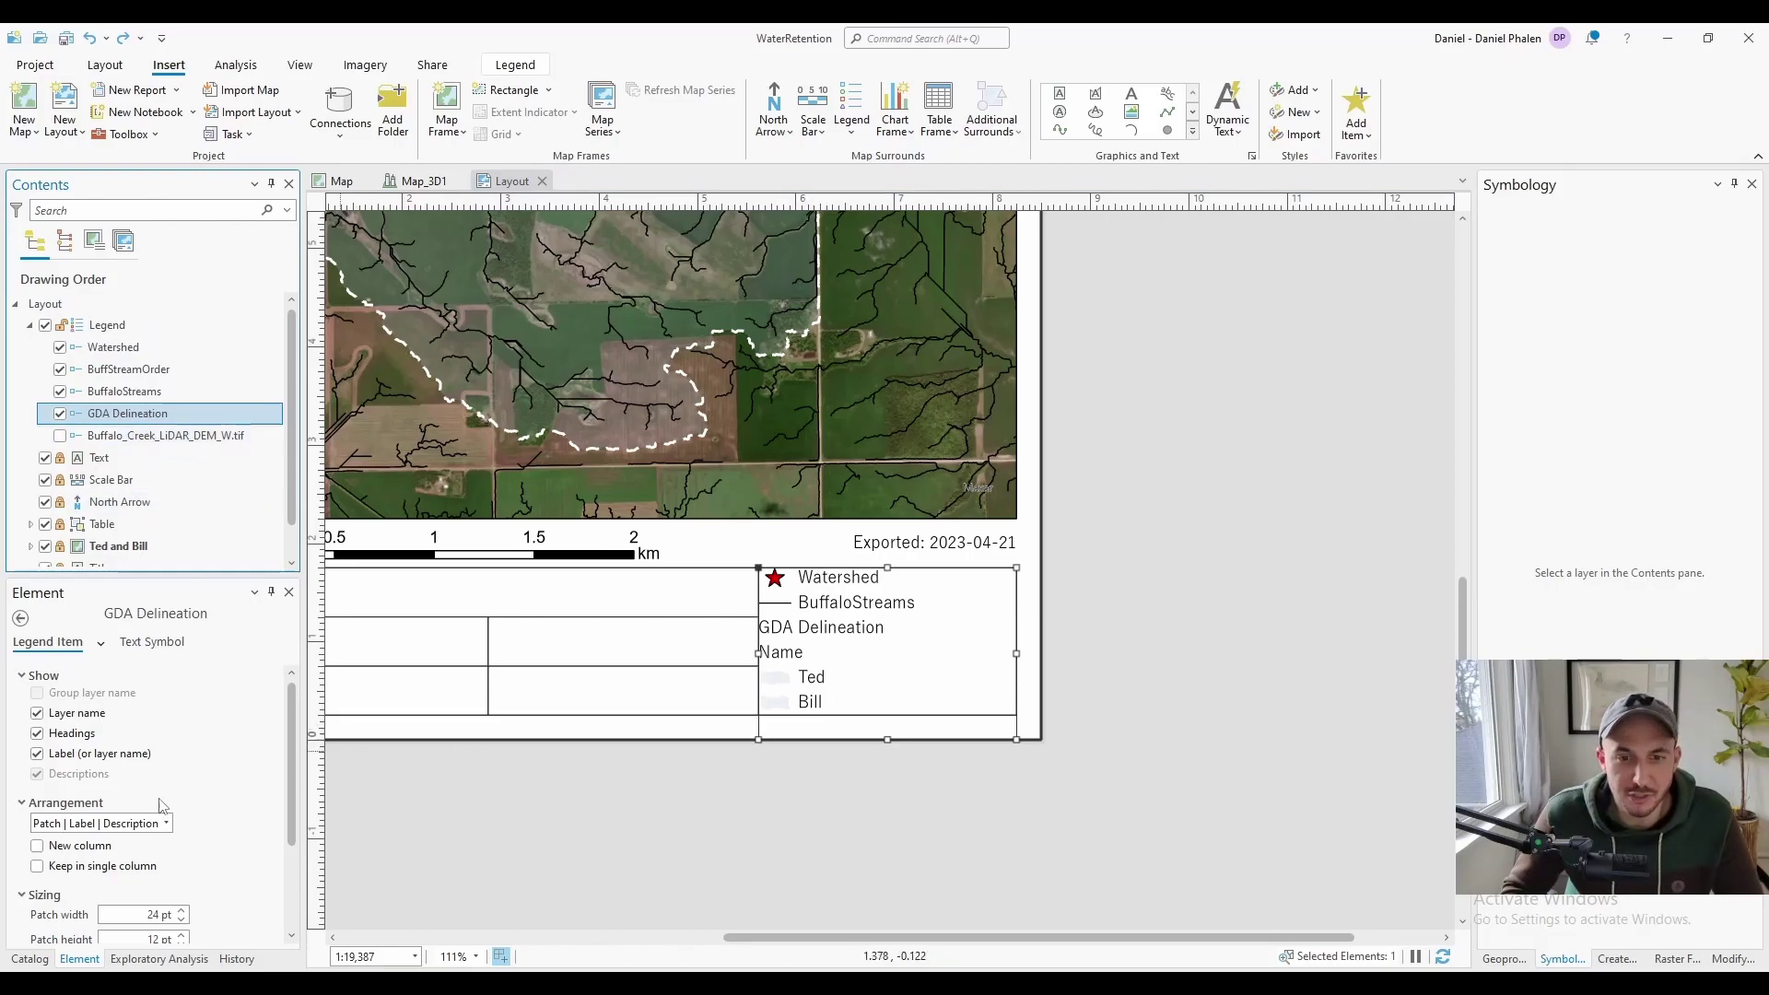
left_click(77, 715)
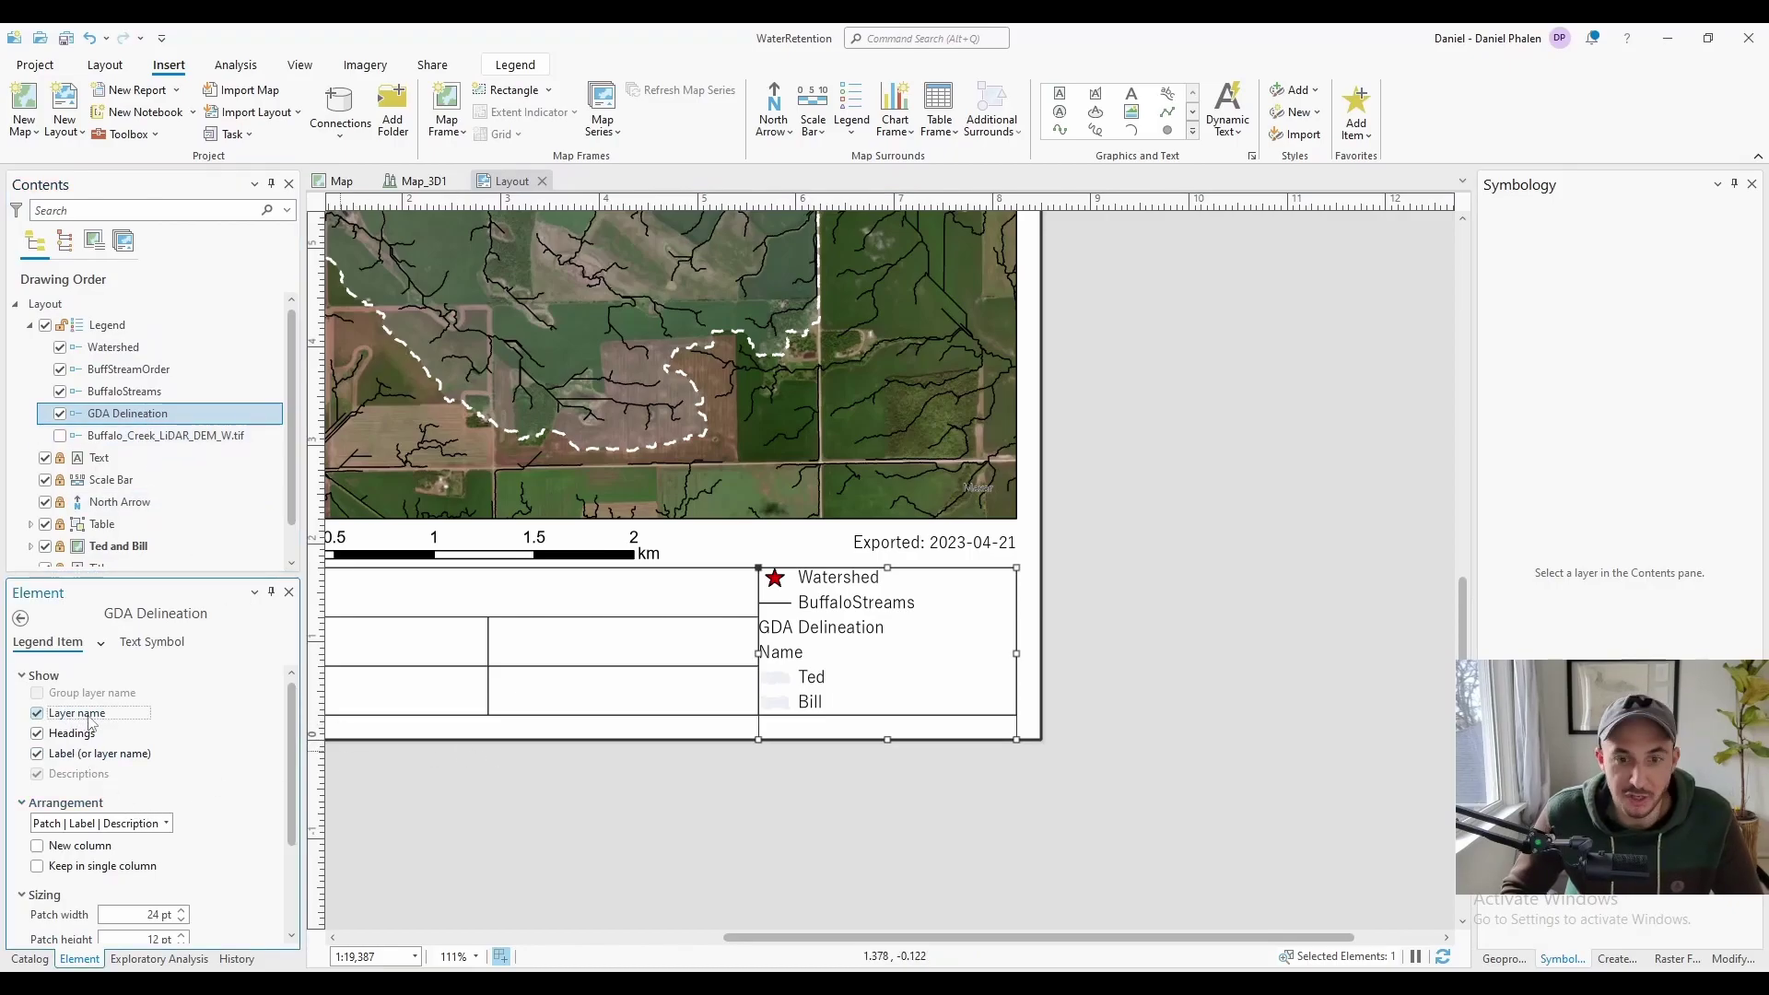
left_click(87, 718)
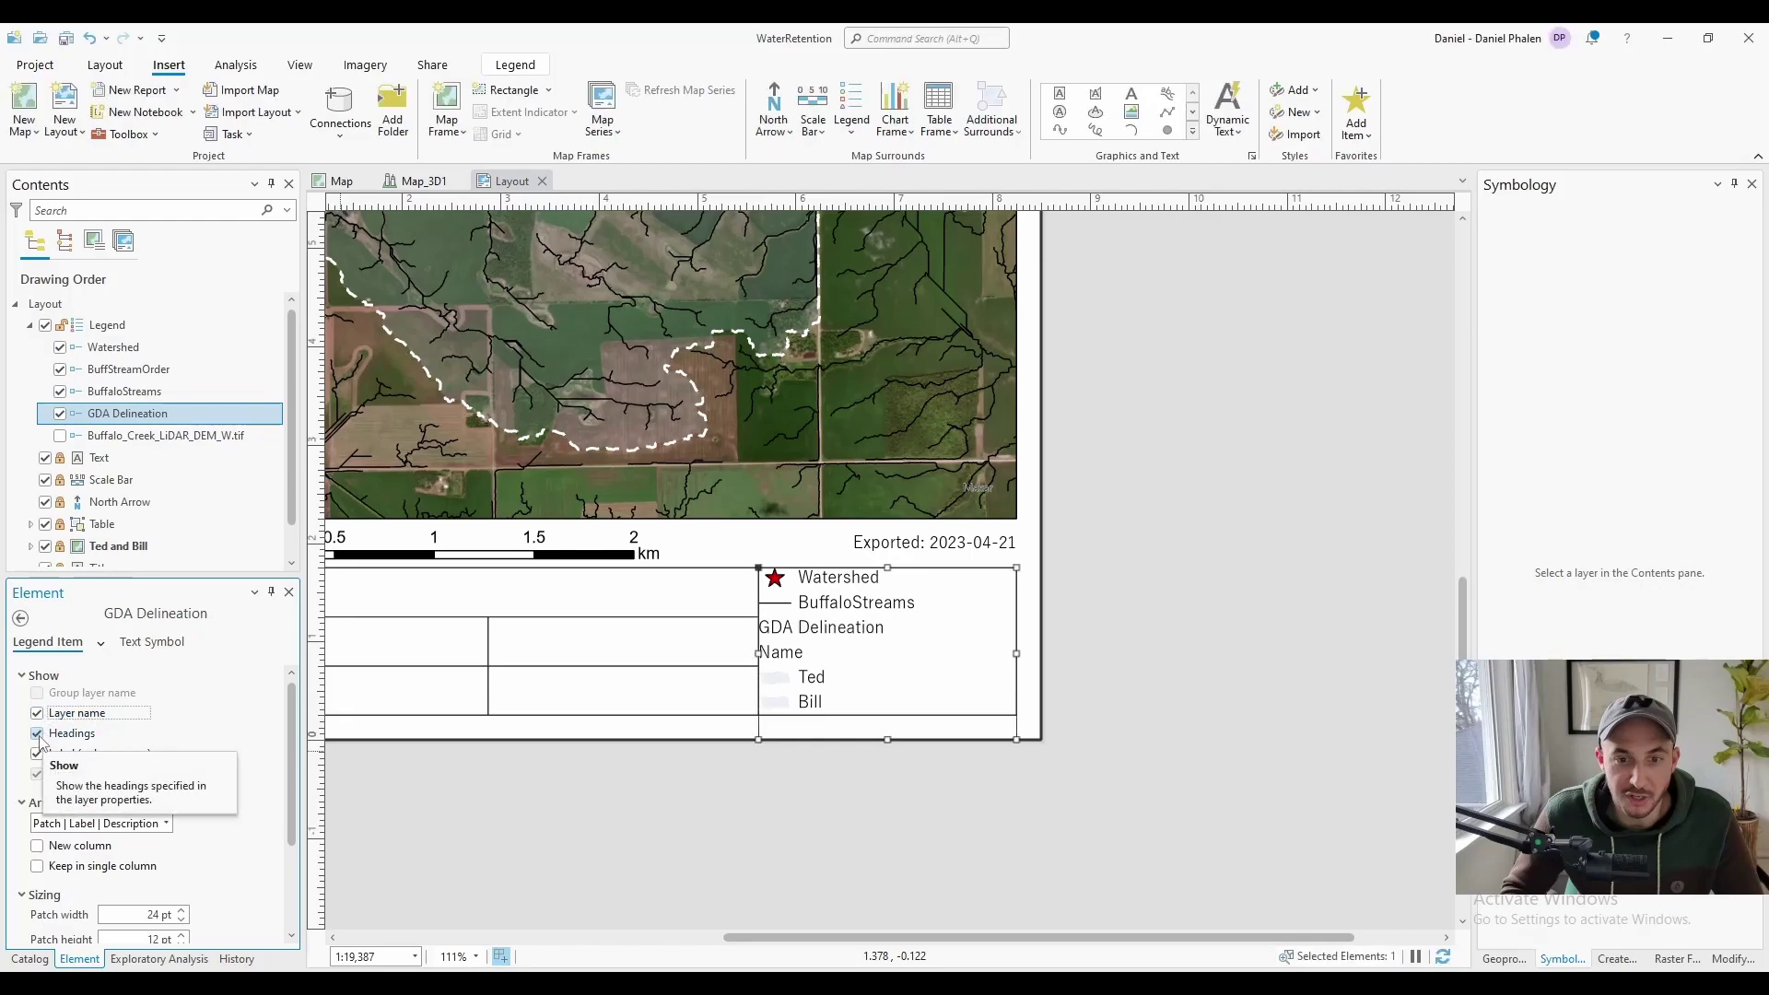
left_click(38, 734)
left_click(37, 735)
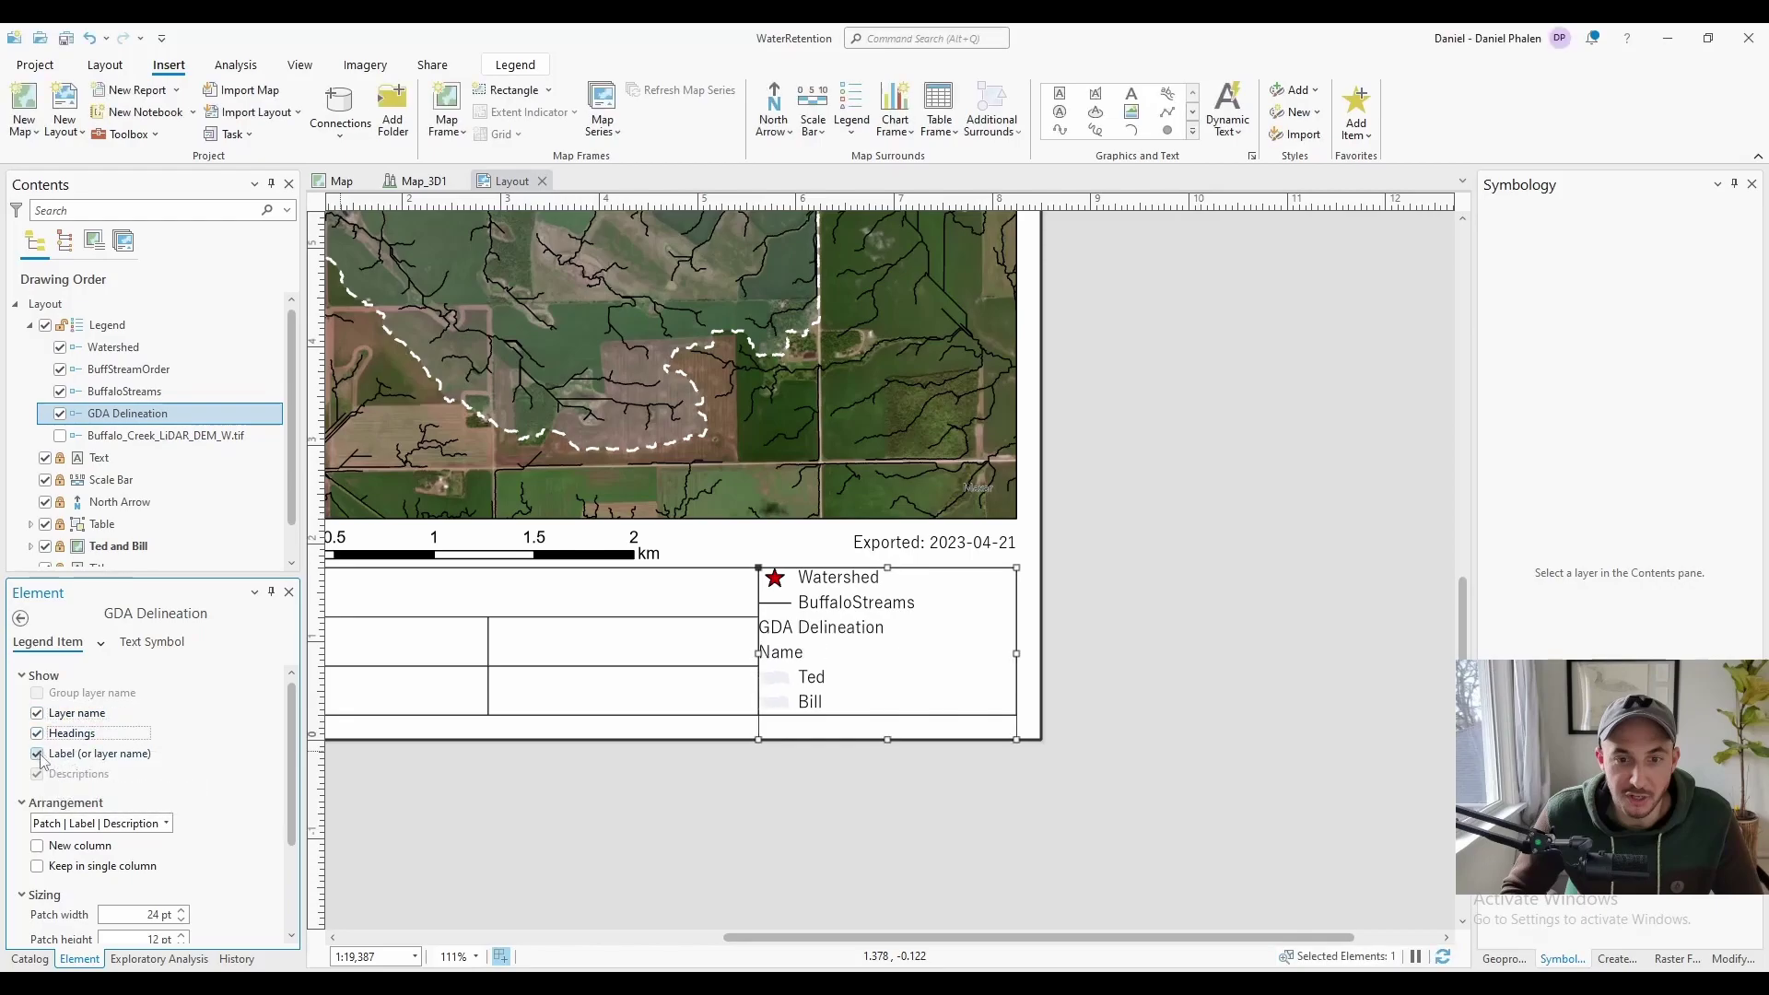
left_click(38, 754)
left_click(38, 755)
Raise the Name heading indent to 12 pt
scroll(232, 941, "down", 5)
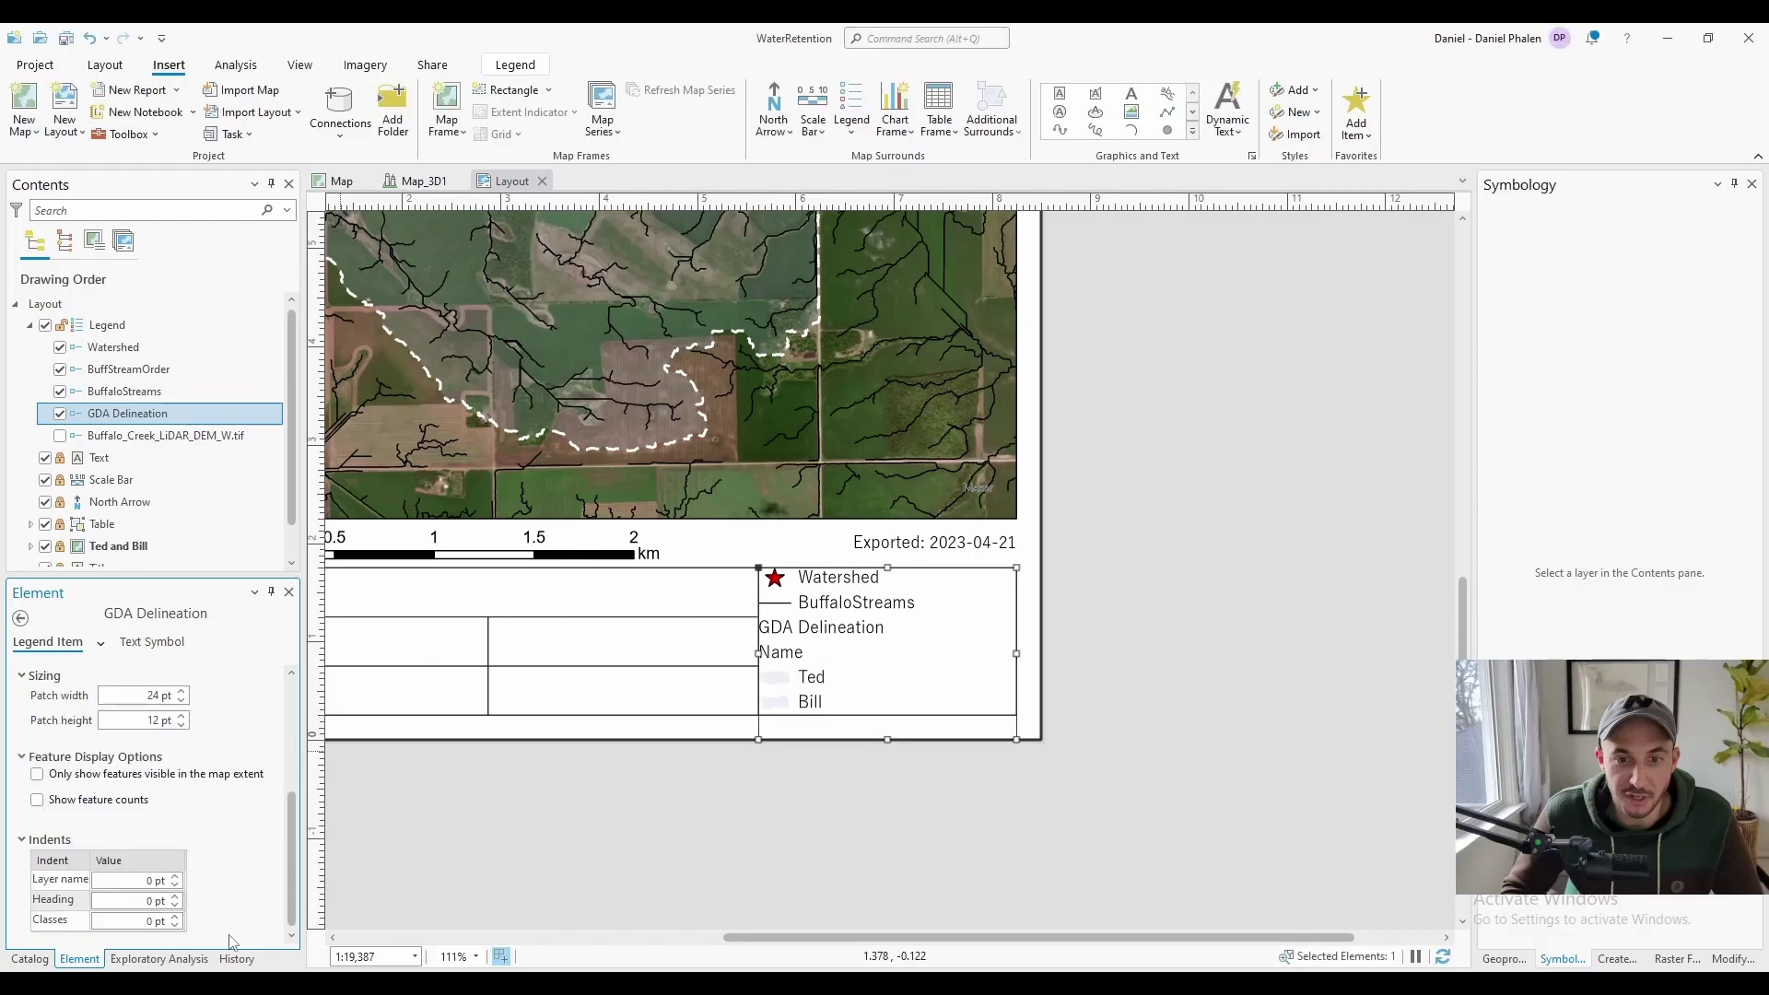
left_click(176, 897)
left_click(175, 898)
left_click(175, 897)
left_click(175, 898)
left_click(175, 898)
left_click(175, 897)
left_click(175, 898)
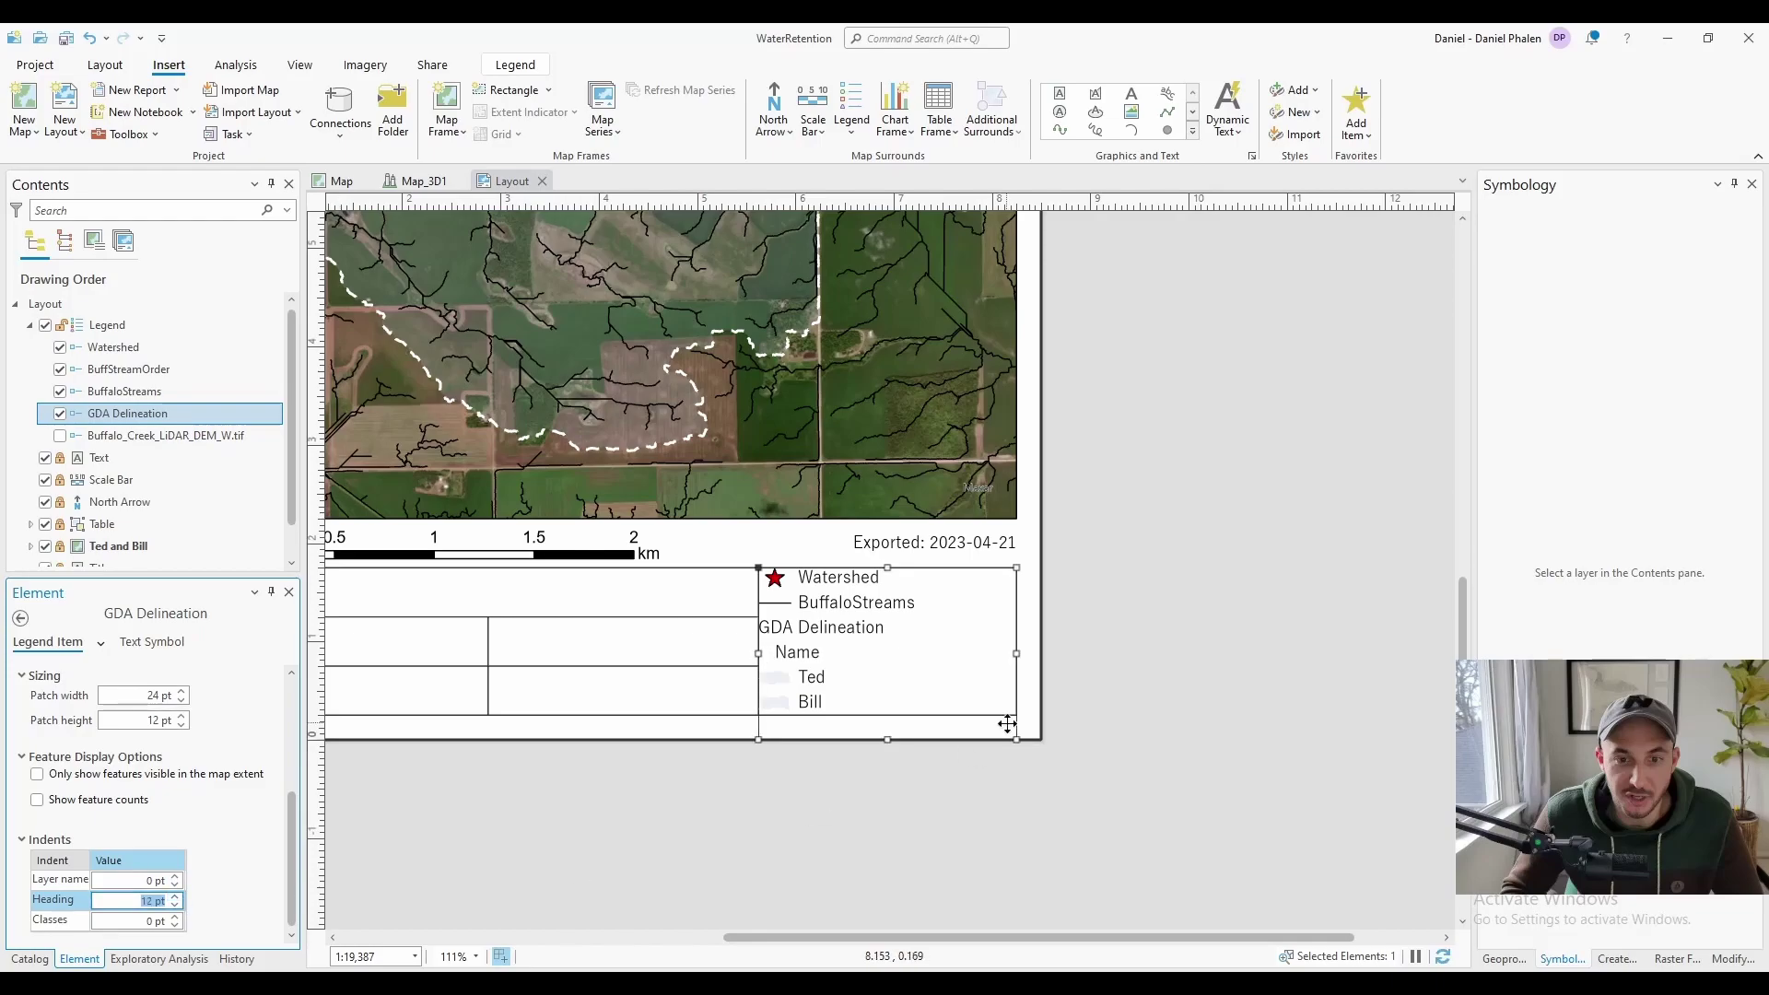
left_click(547, 442)
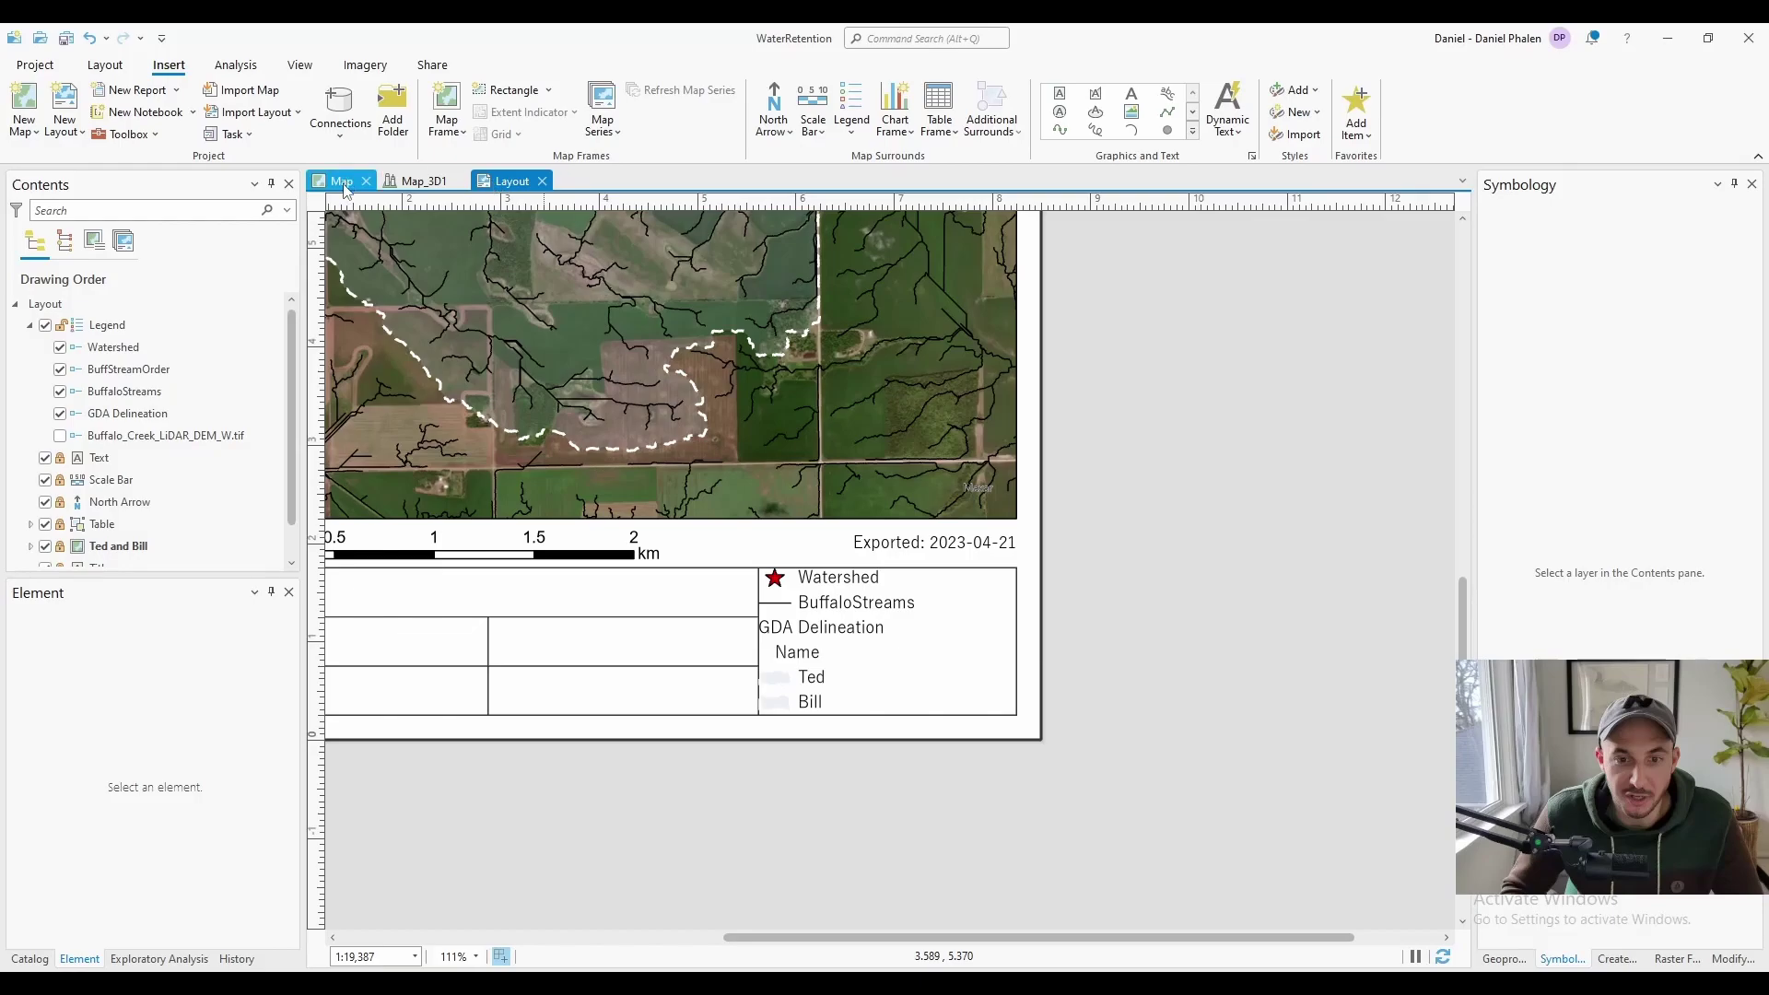
Give Bill's area a pink outline in the map symbology
left_click(343, 186)
left_click(1528, 539)
left_click(1748, 370)
left_click(1538, 564)
left_click(1748, 371)
left_click(1741, 546)
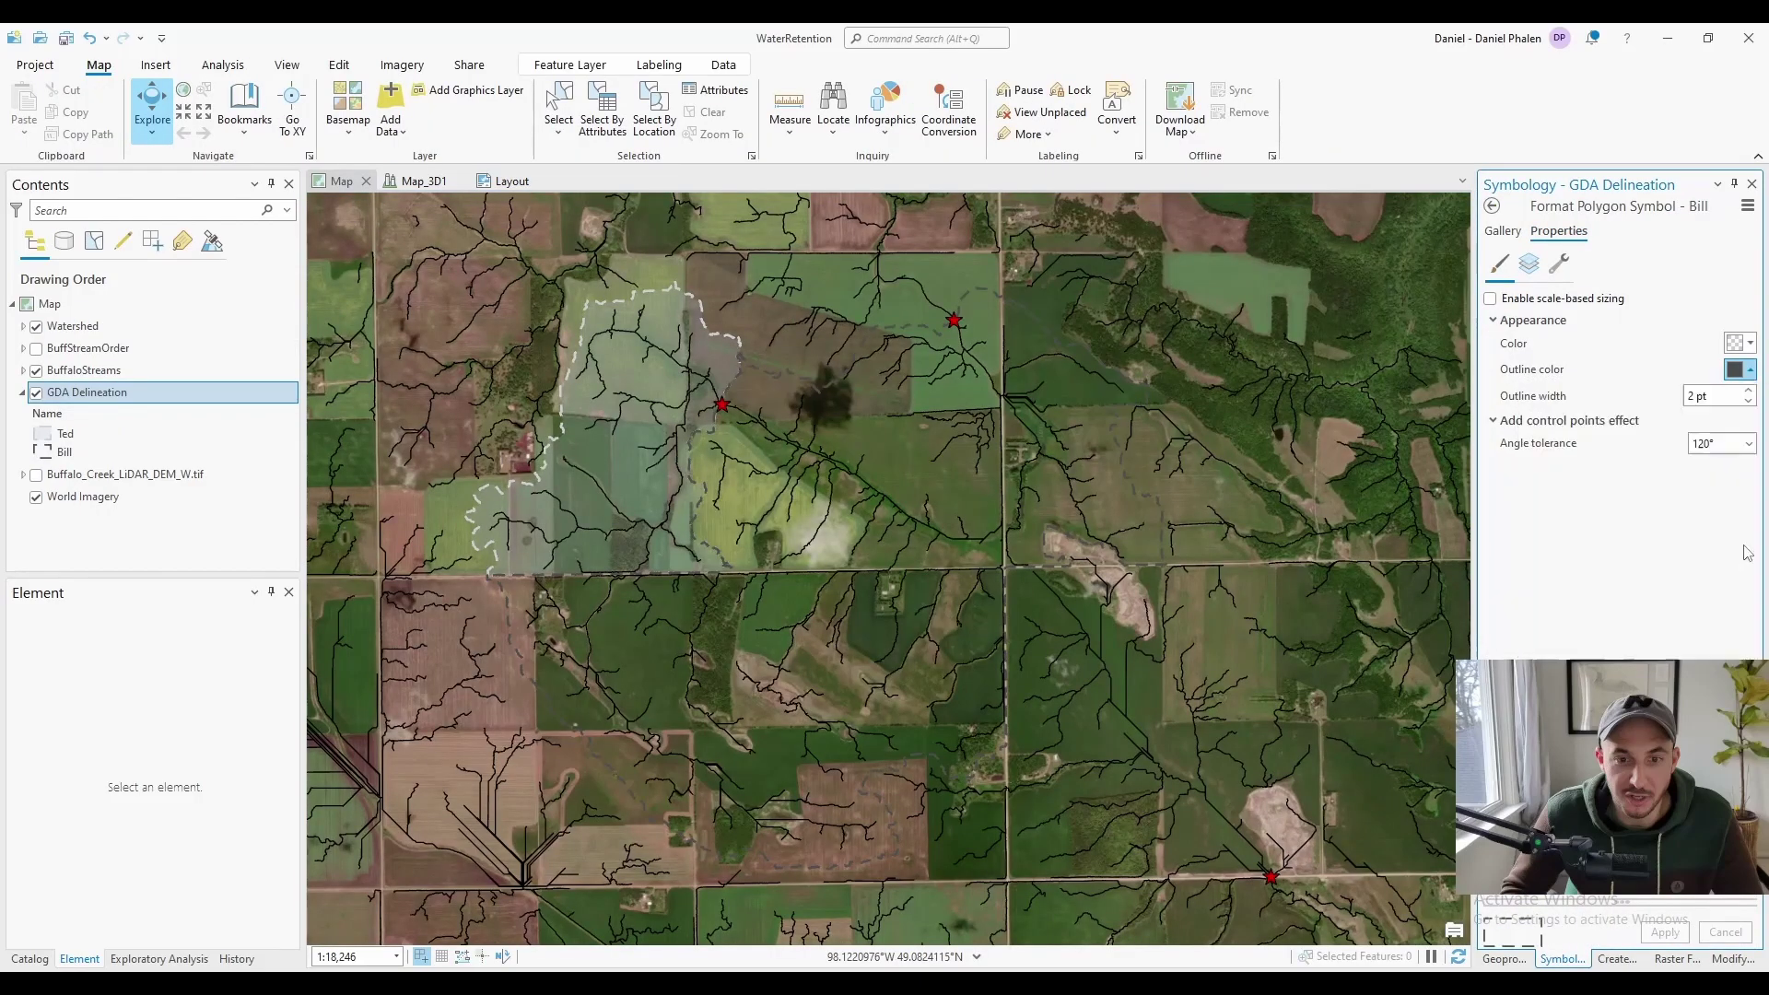
Give Ted's area a pale green outline offset further inward, then return to the layout
left_click(42, 433)
left_click(1749, 370)
left_click(1649, 545)
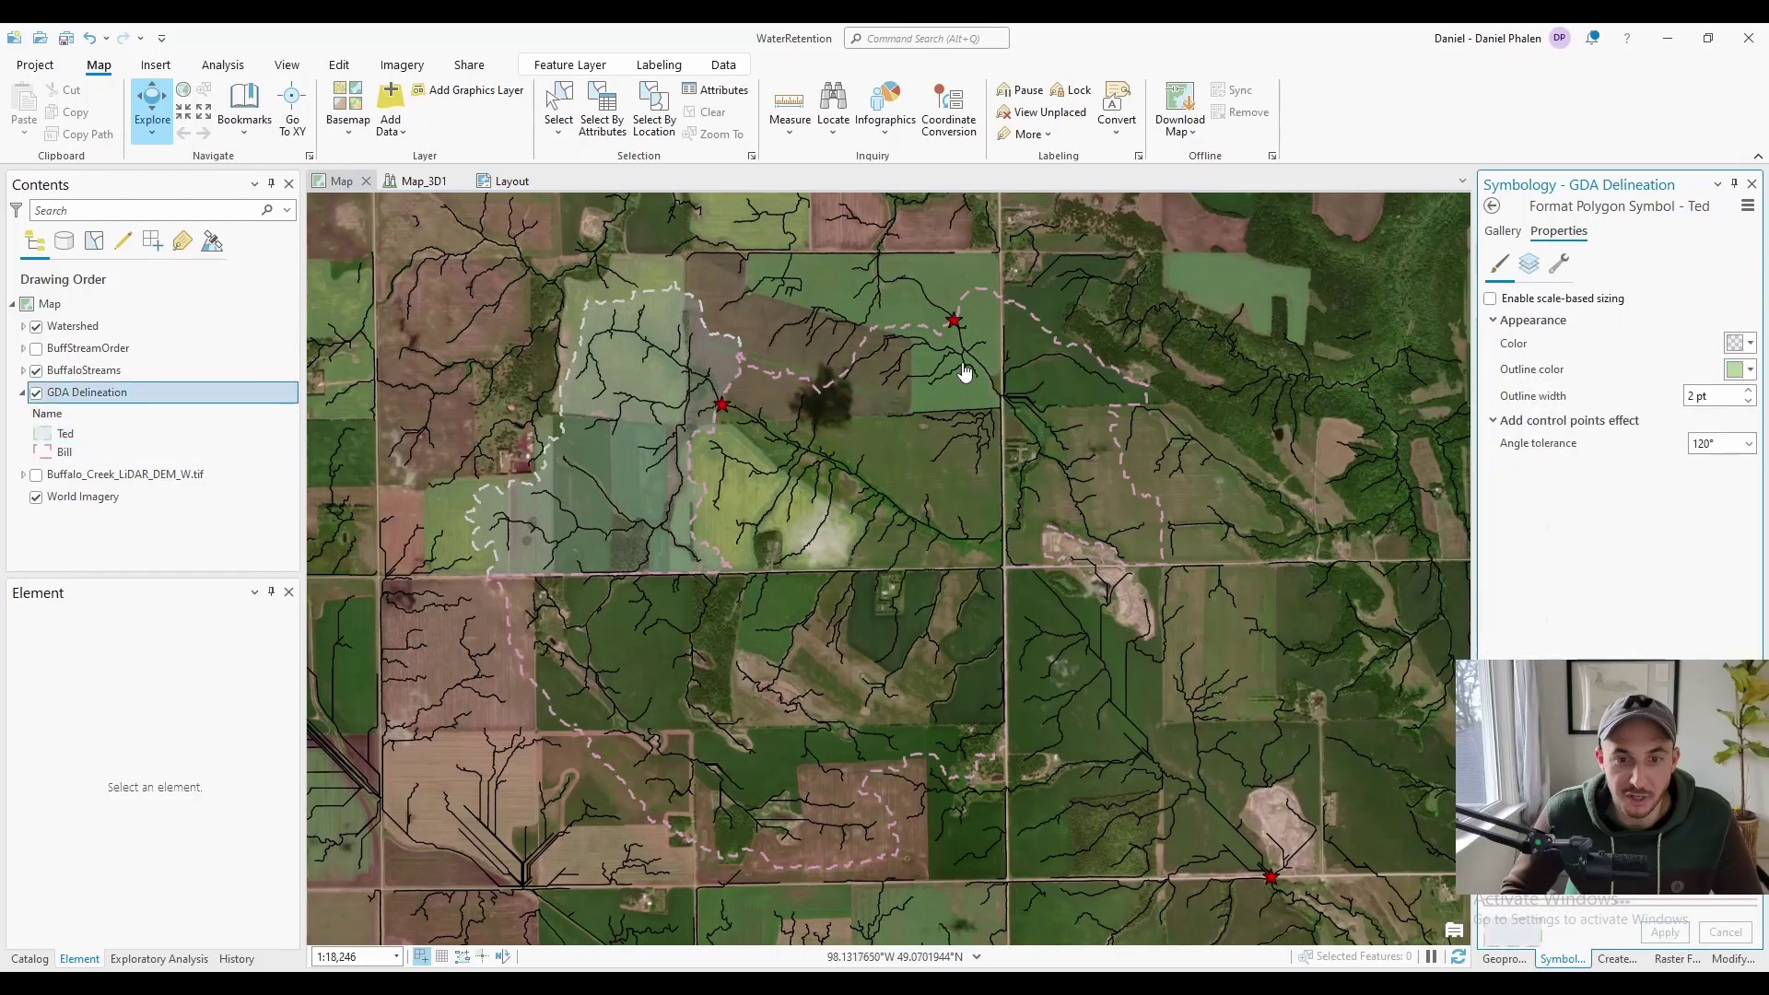
left_click(1529, 264)
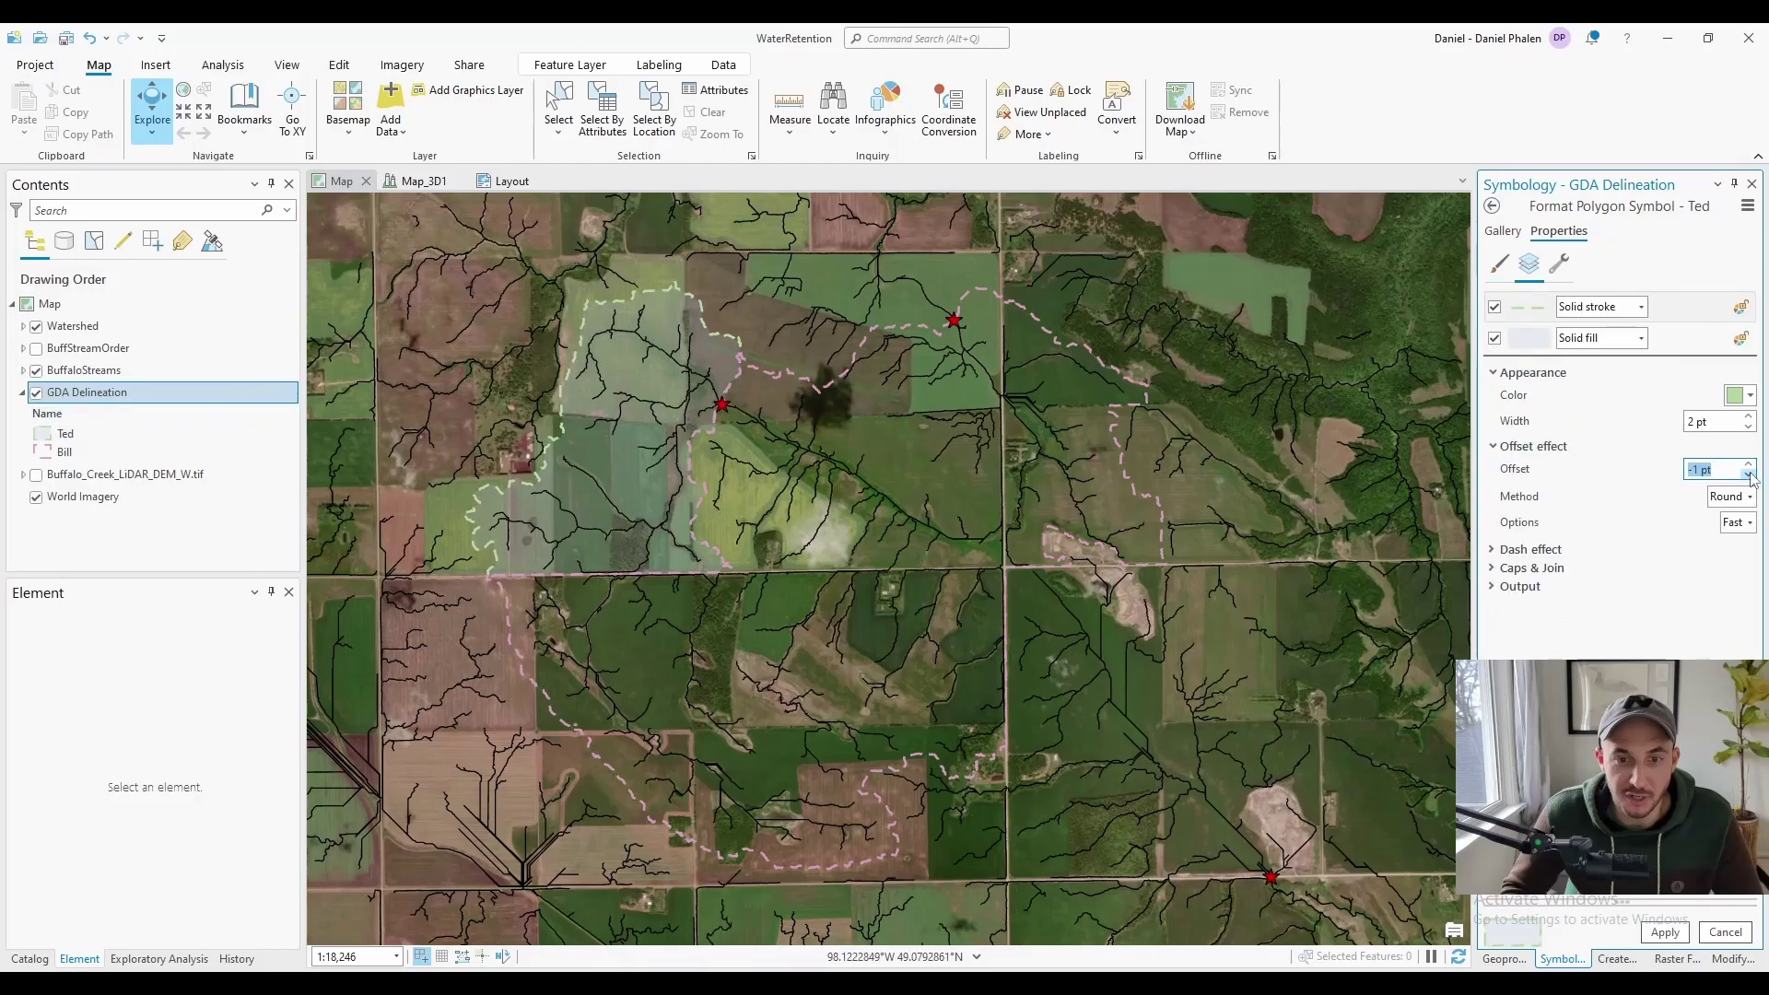
left_click(1749, 474)
left_click(1668, 933)
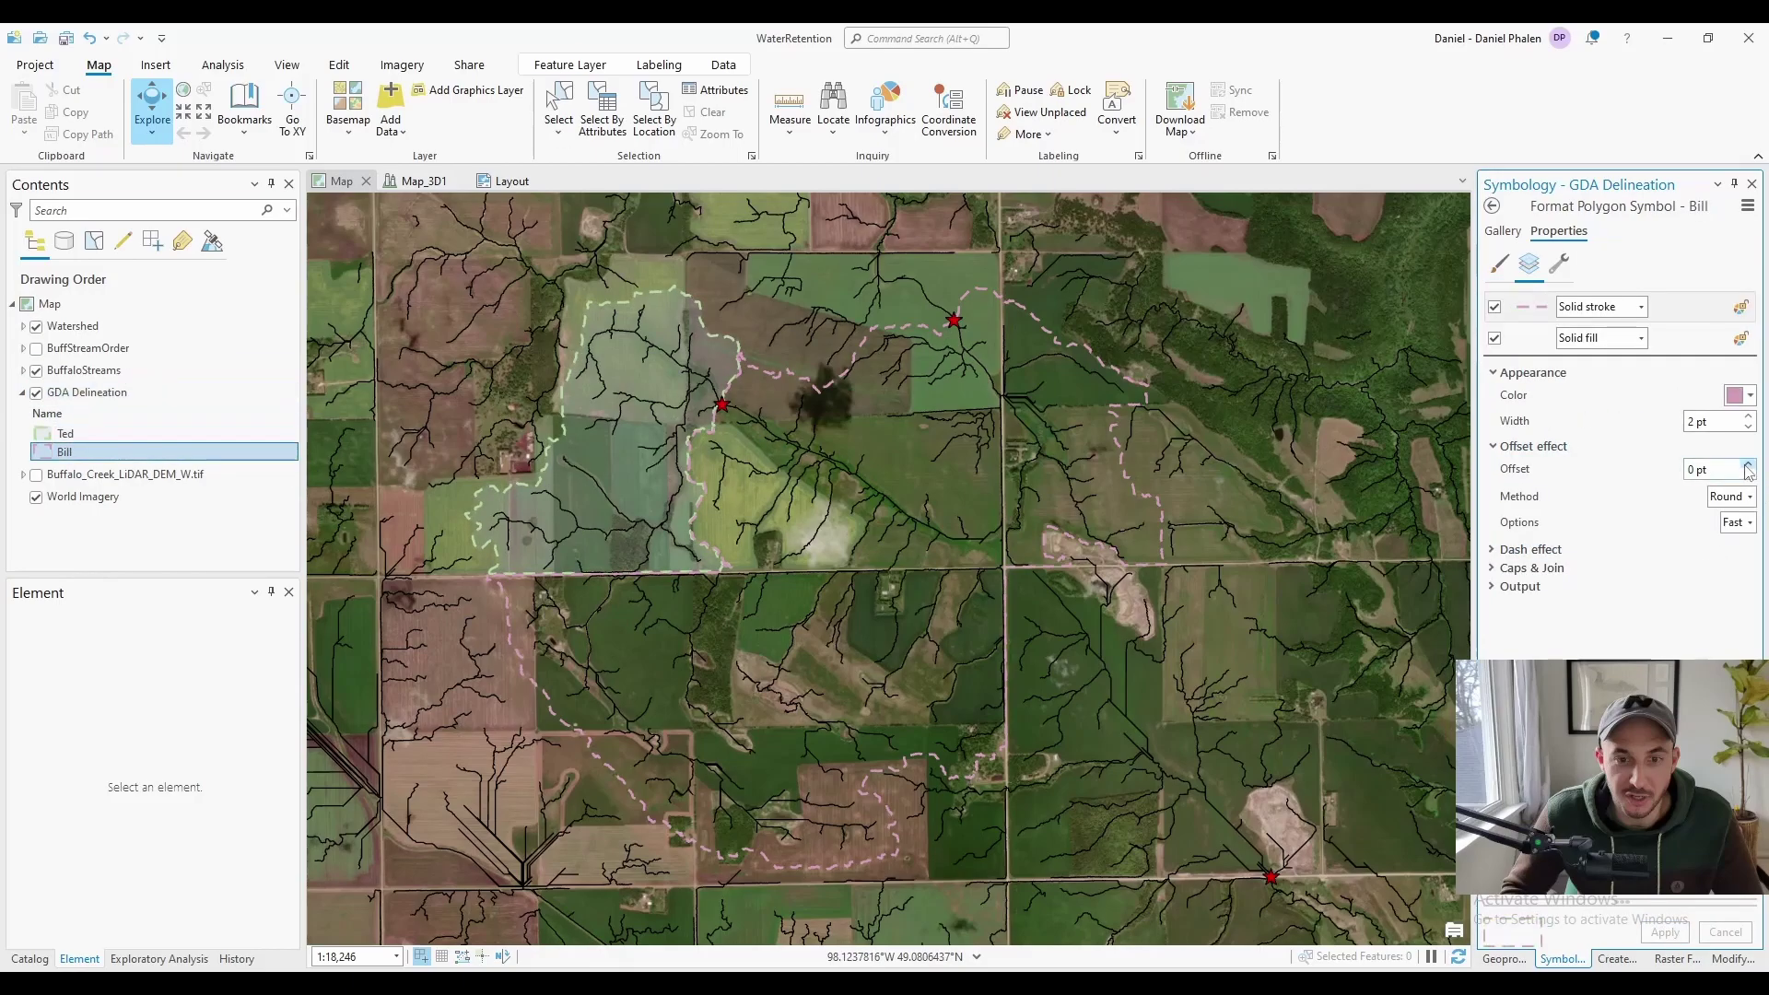
left_click(512, 180)
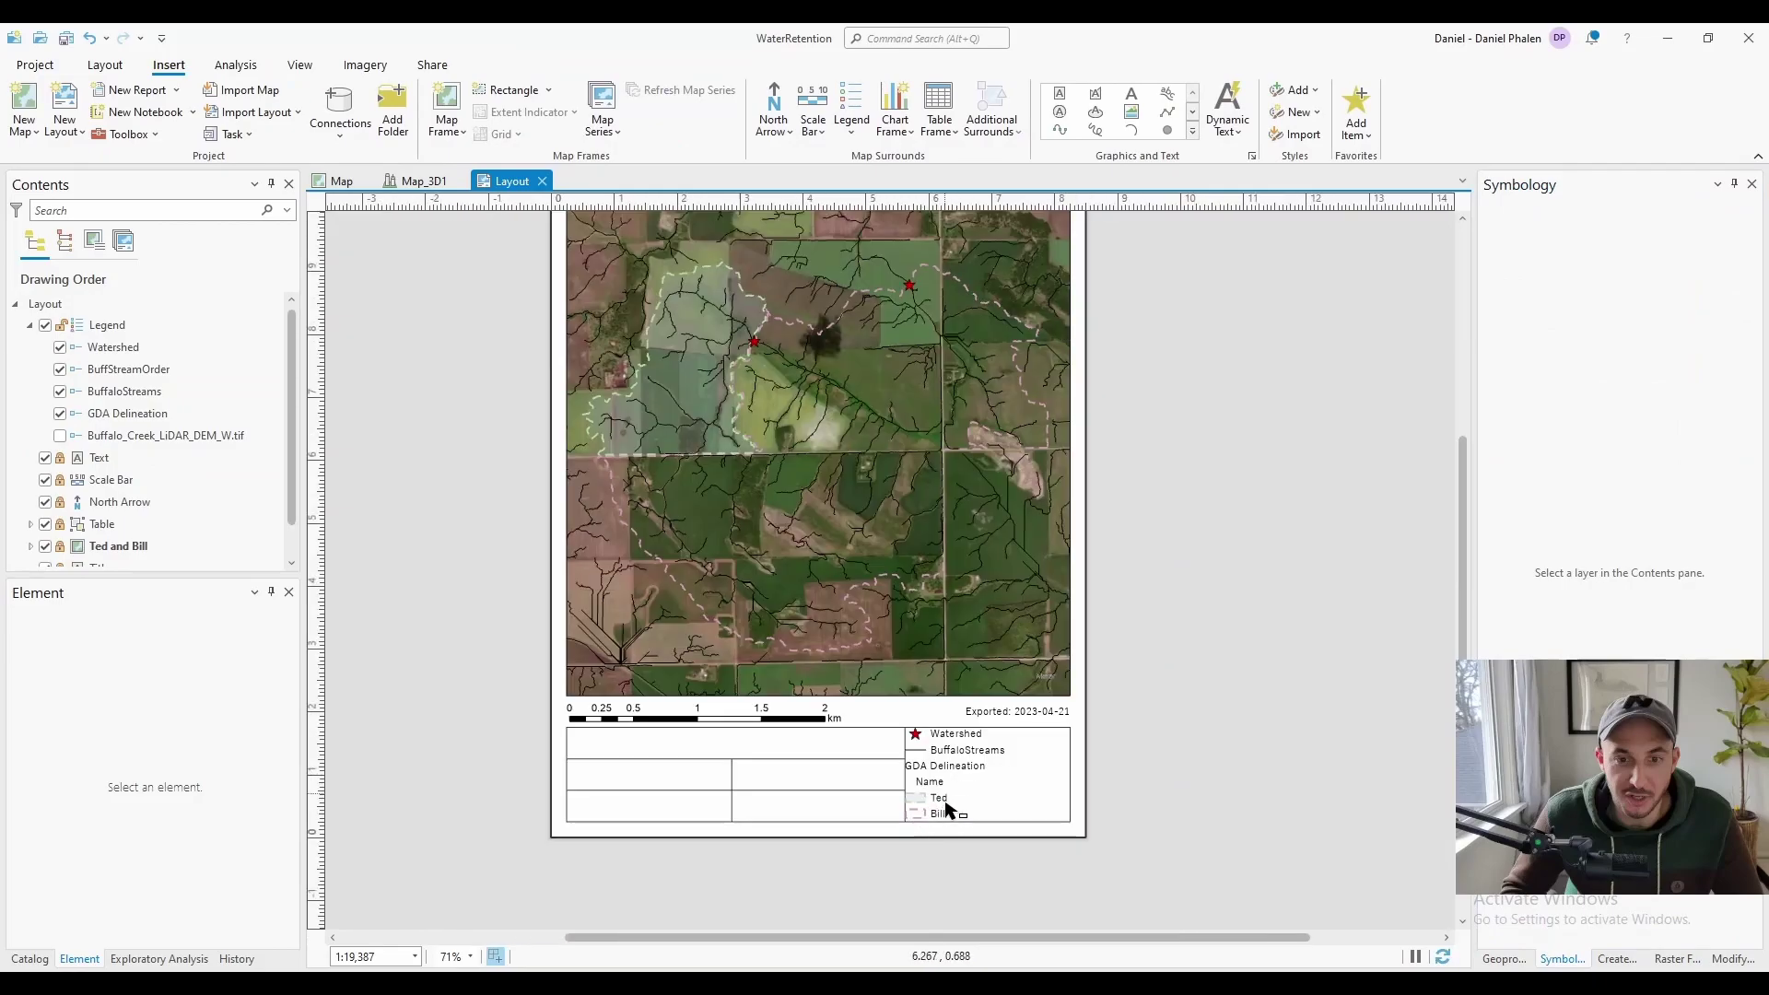
Insert a text element in the info table listing the two landowners' names
left_click(949, 776)
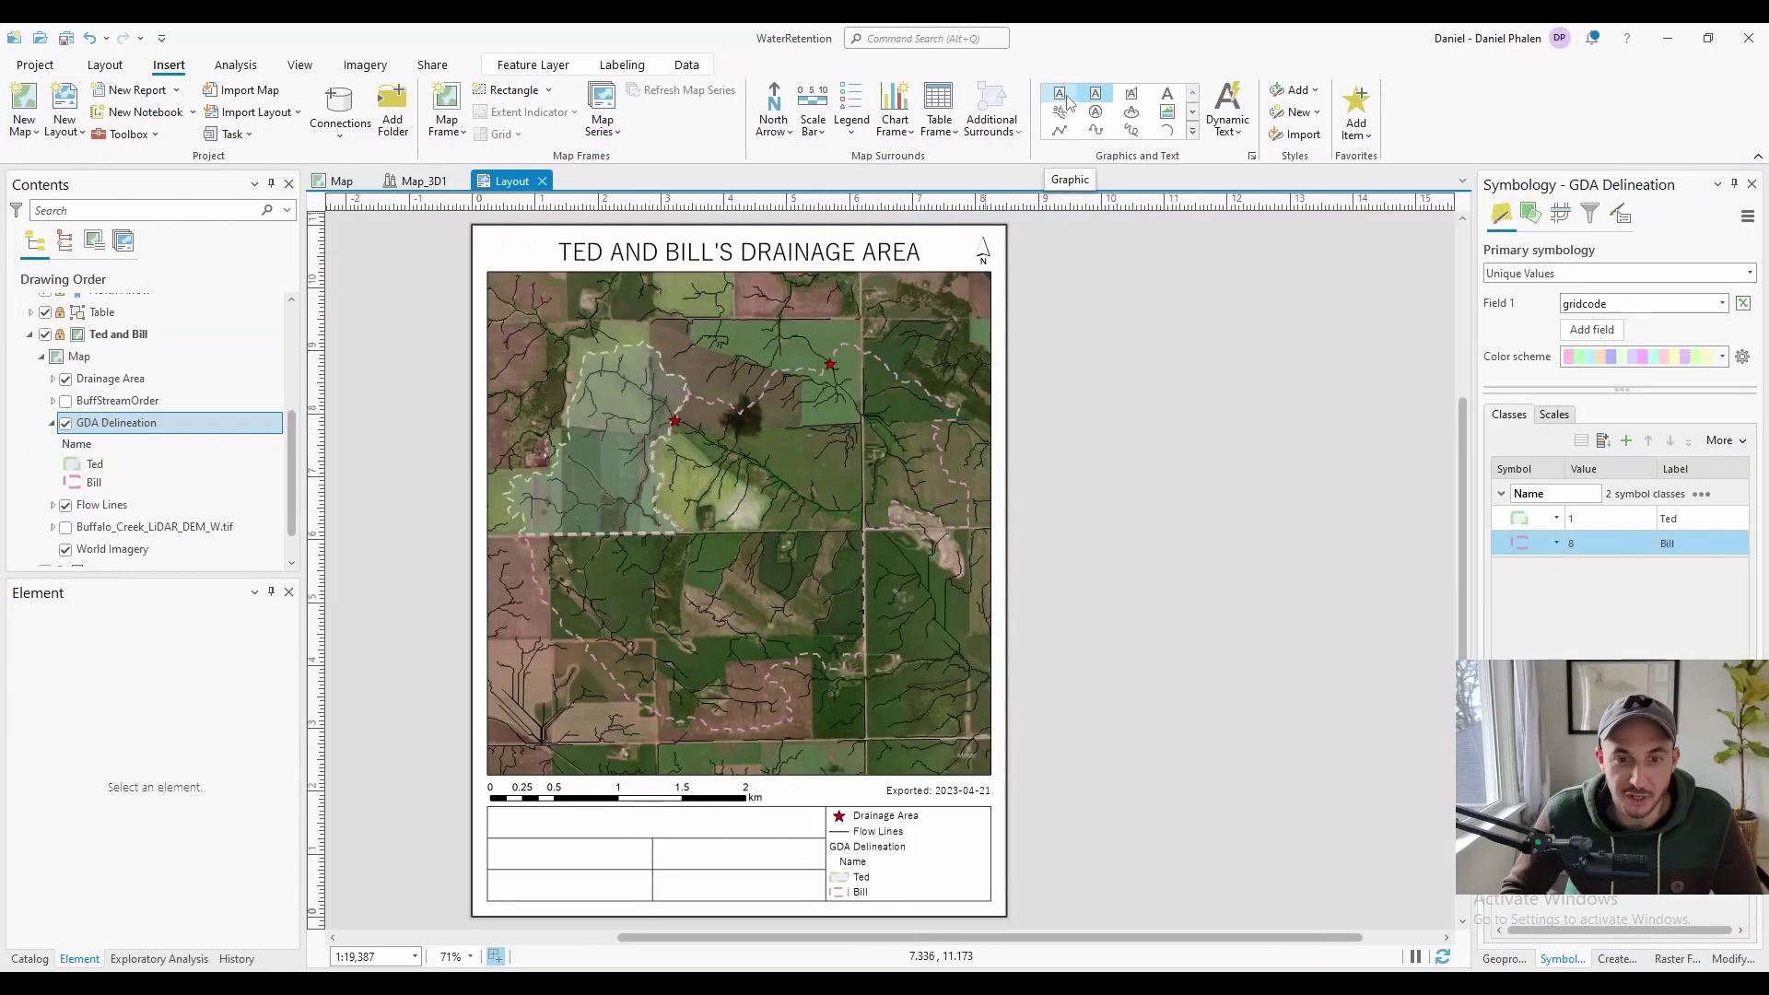
left_click(1060, 95)
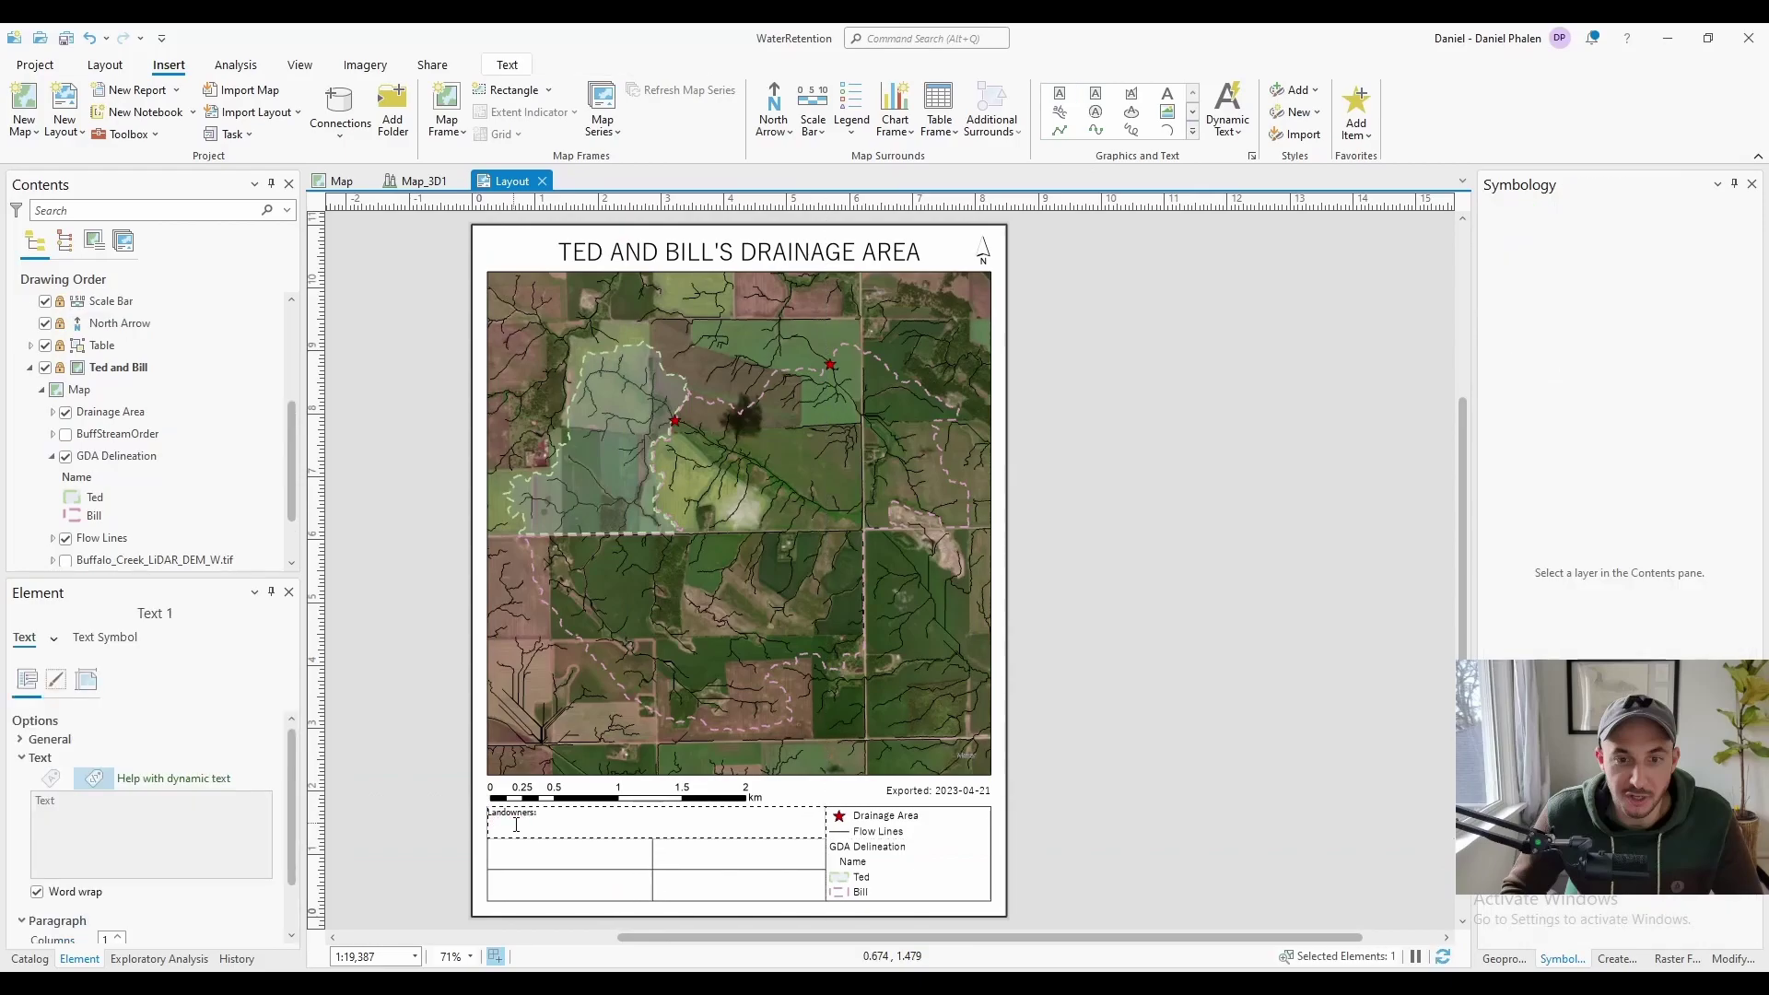
Format the landowners text at 14 pt size with a horizontal offset of 2
left_click(105, 638)
left_click(244, 789)
type("12")
left_click(202, 923)
scroll(184, 801, "down", 5)
left_click(268, 789)
scroll(185, 783, "up", 5)
scroll(212, 750, "down", 5)
left_click(235, 768)
type("2")
scroll(184, 792, "up", 5)
type("14")
left_click(202, 923)
scroll(184, 792, "down", 5)
left_click(202, 924)
Copy the text box into the second row as a 'Created By:' credit with the creator's initials
left_click(591, 816)
key("ctrl+c")
key("ctrl+v")
left_click_drag(591, 821, 591, 853)
type("Created By: DCP")
left_click_drag(825, 853, 656, 855)
Add a 'NAD 1983 UTM Z14N' text copy in its cell and reposition the author credit
key("ctrl+v")
left_click_drag(488, 867, 715, 888)
double_click(703, 854)
type("NAD 1983 UTM Z14N")
left_click(1223, 732)
key("ctrl+v")
left_click(1032, 765)
Add 'Drainage Delineation' and 'RM of Woodstock' text boxes in the remaining cells
left_click(703, 854)
double_click(550, 854)
type("Drainage Delineation")
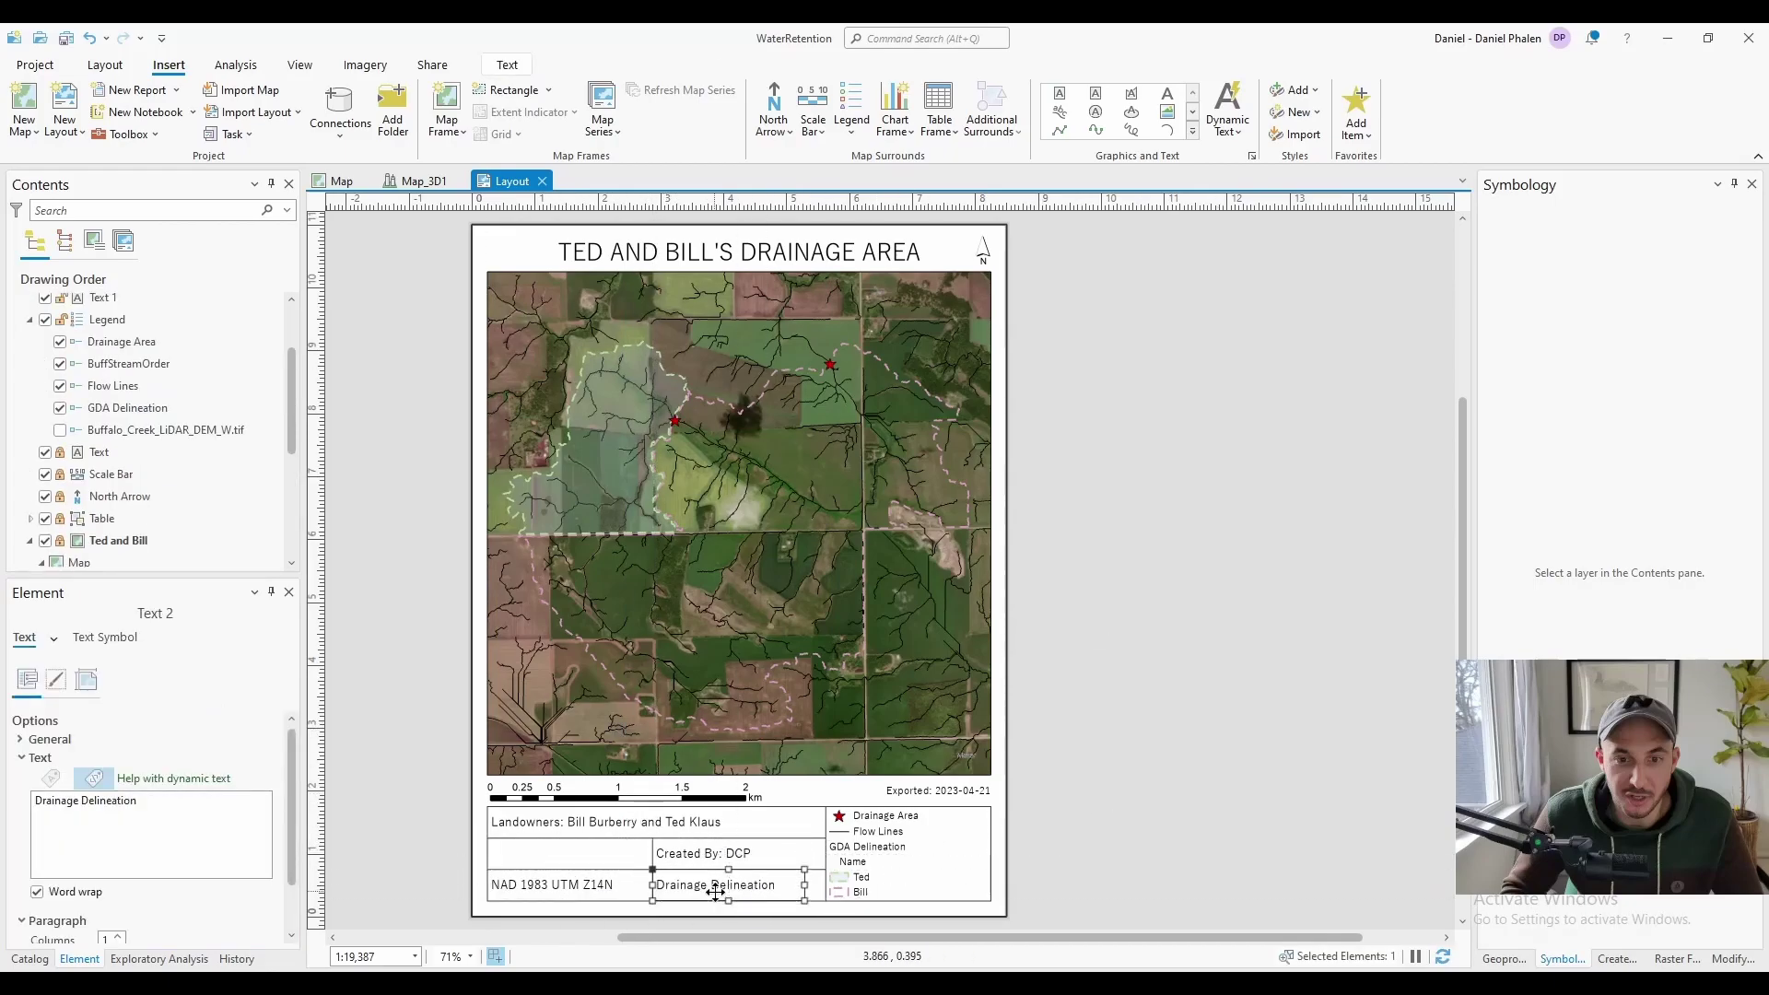
key("ctrl+v")
double_click(543, 854)
type("RM of Woodstock")
left_click(1132, 629)
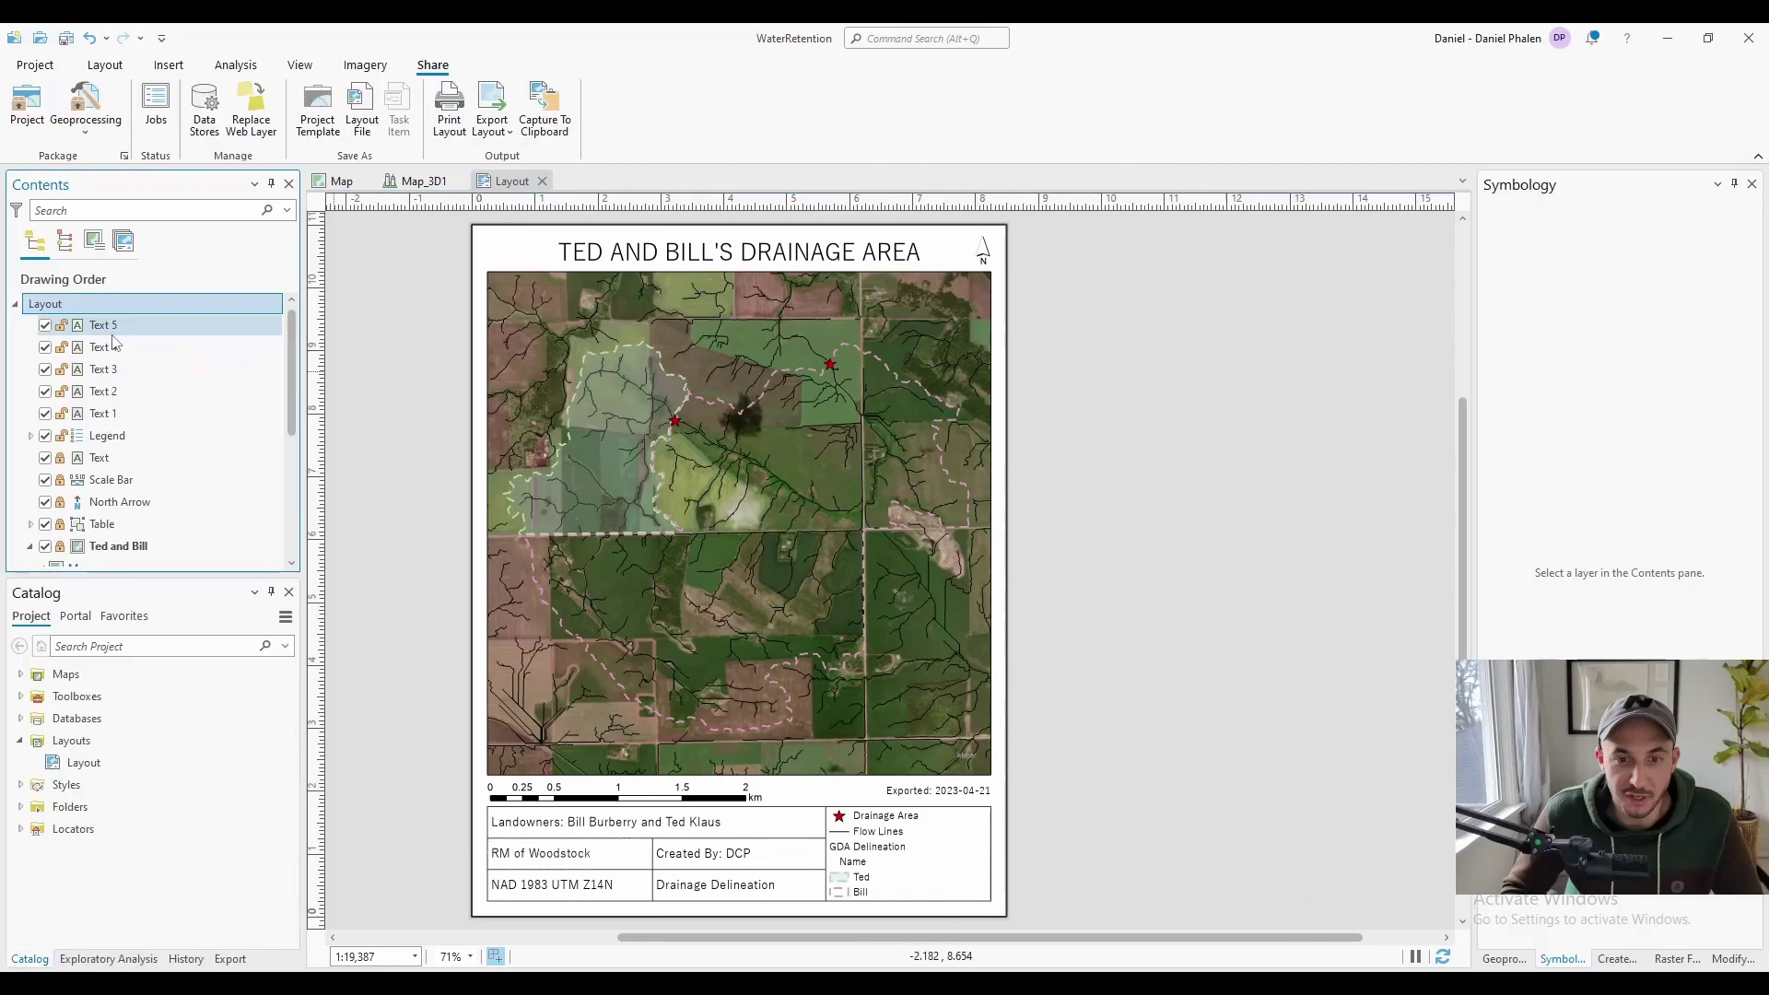
Group the info table texts as 'Info' and rename the date element 'Export Date'
left_click(111, 327)
left_click(104, 414, "shift")
right_click(103, 413)
left_click(143, 562)
type("Info")
left_click(30, 325)
left_click(100, 480)
type("Export Date")
left_click(30, 326)
Rename the layout to 'Drainage Area', then close and reopen it
left_click(50, 307)
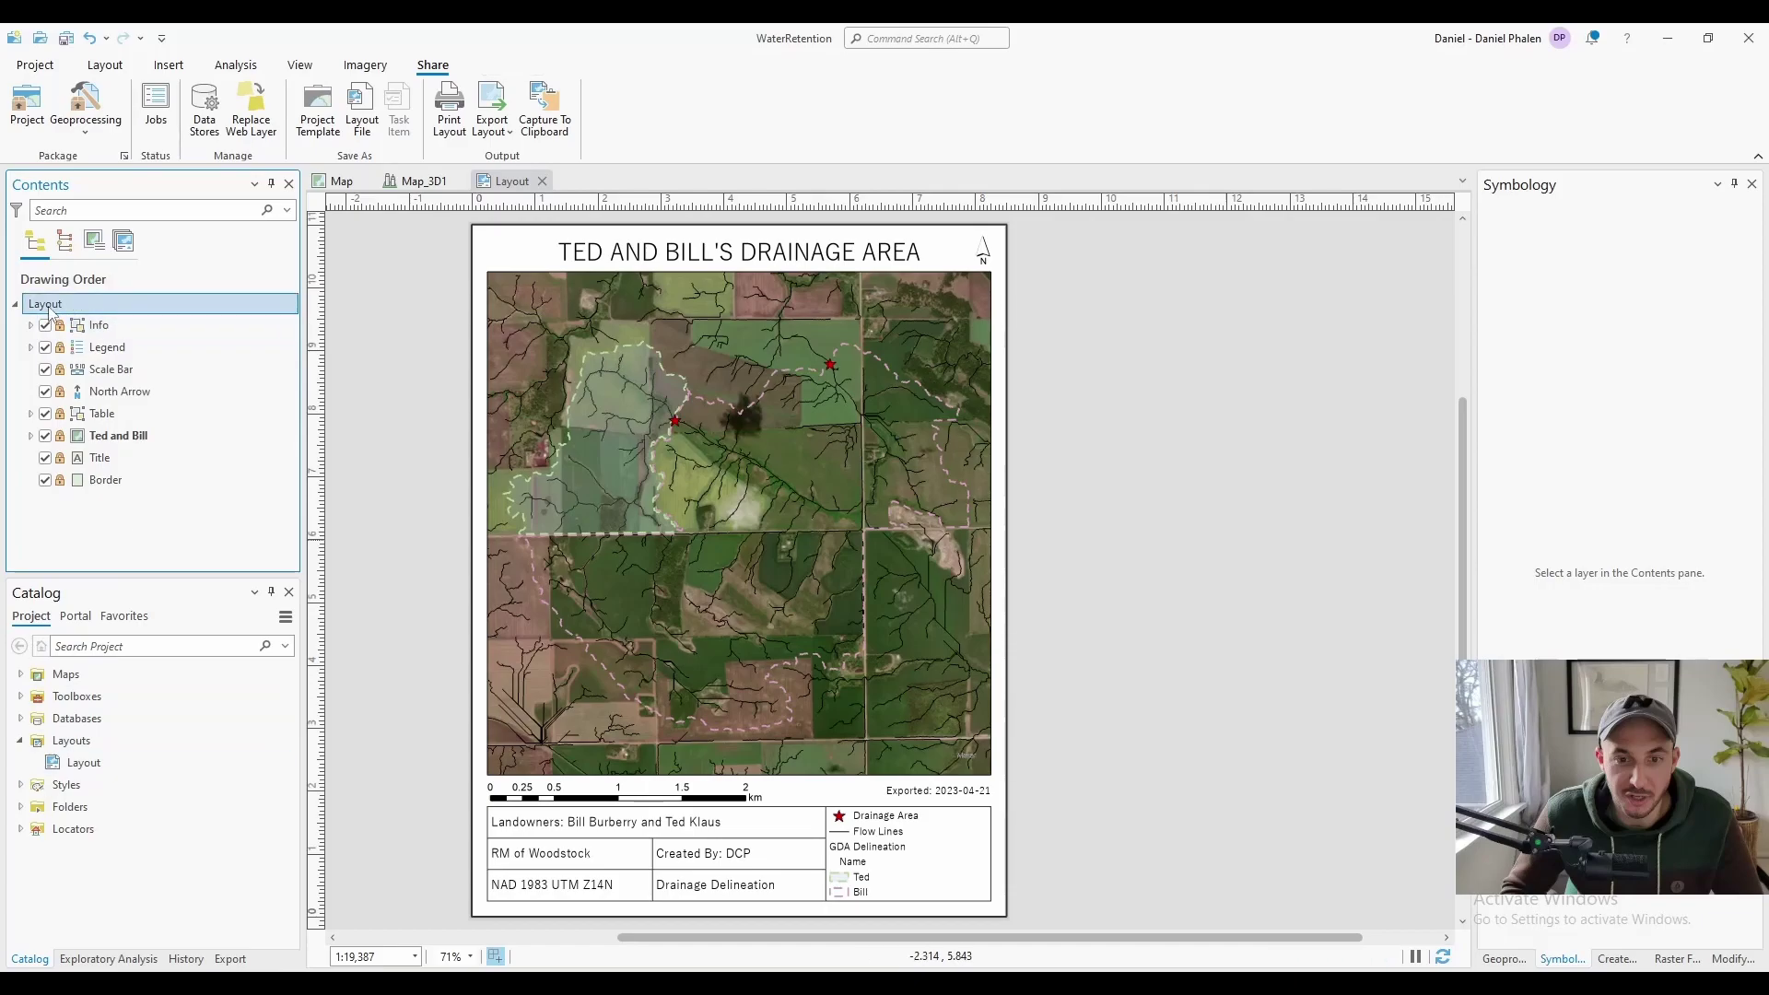
type("Drainage Area")
key("Return")
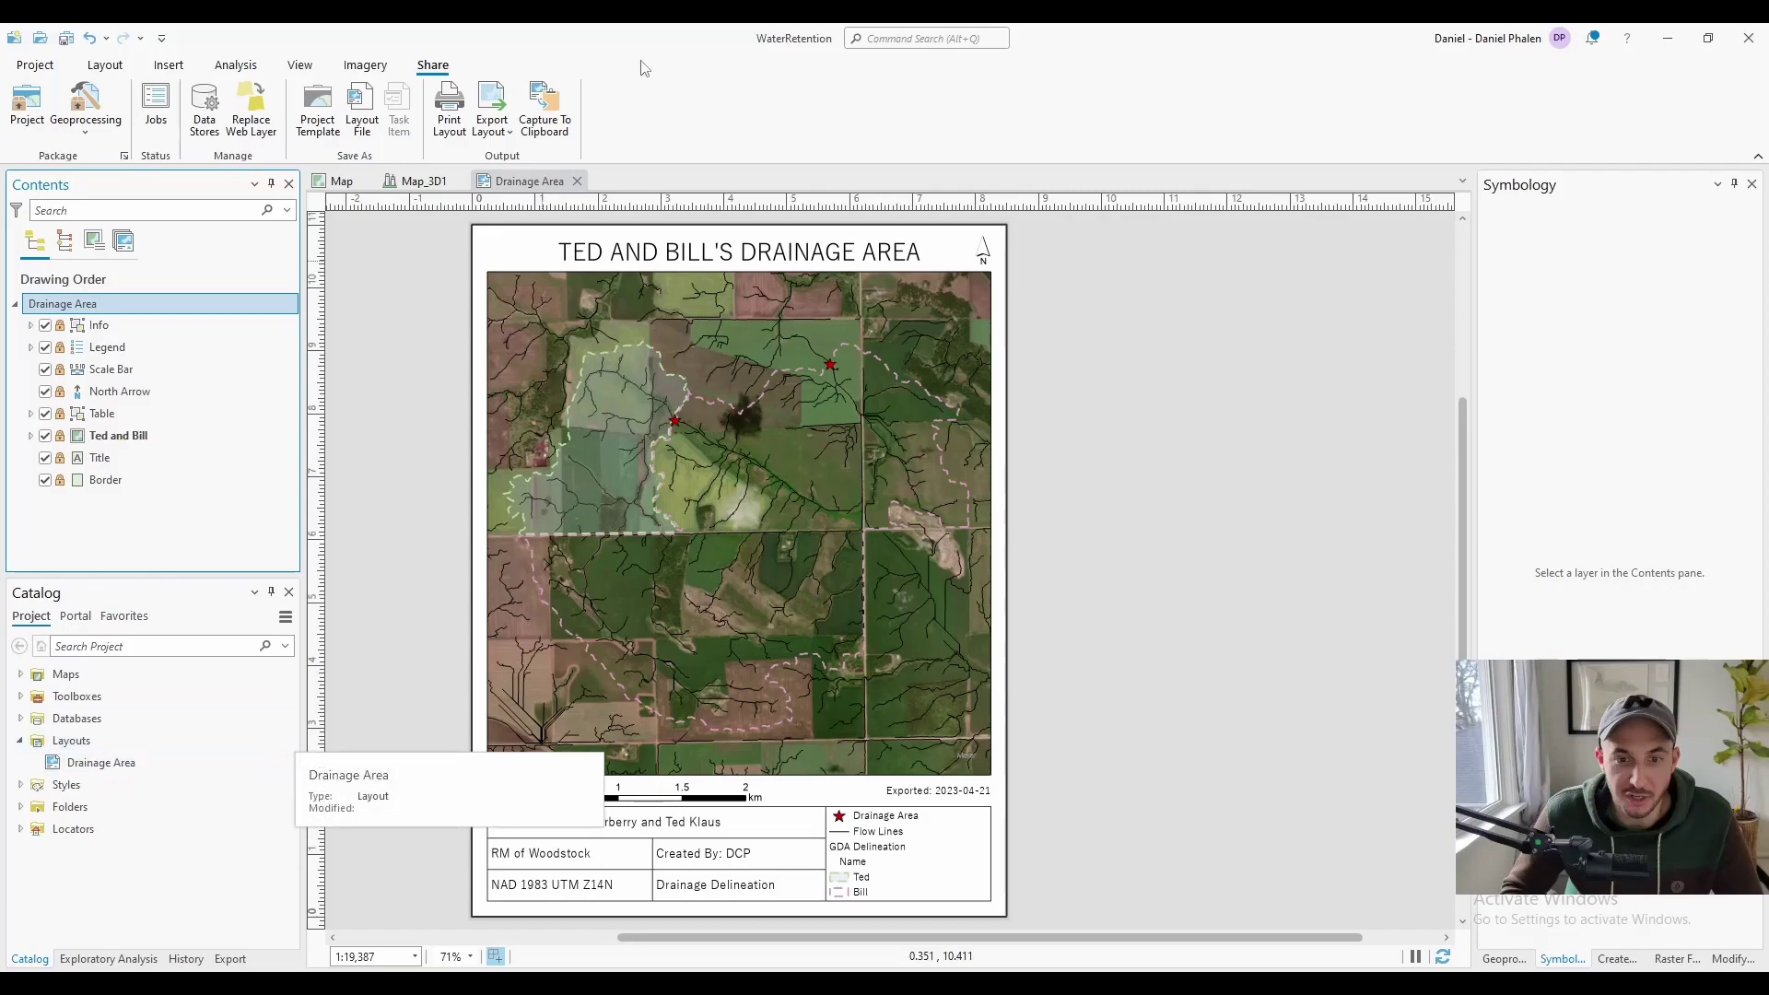
left_click(576, 182)
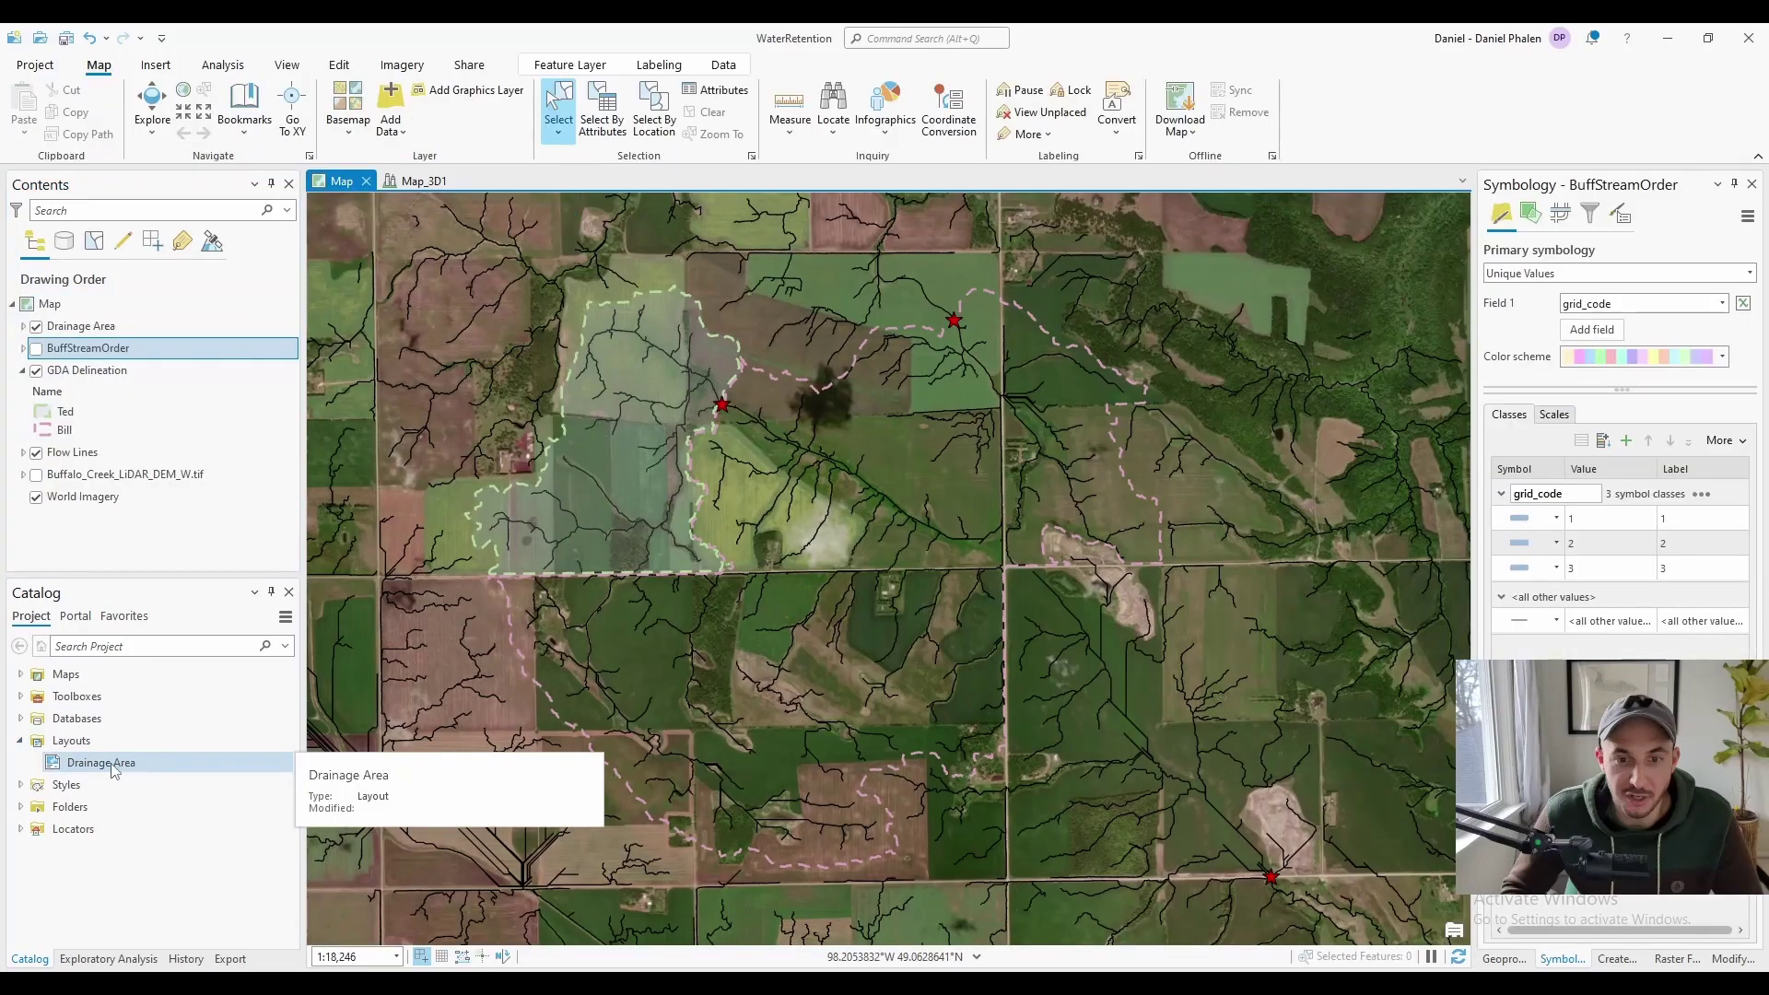
double_click(113, 766)
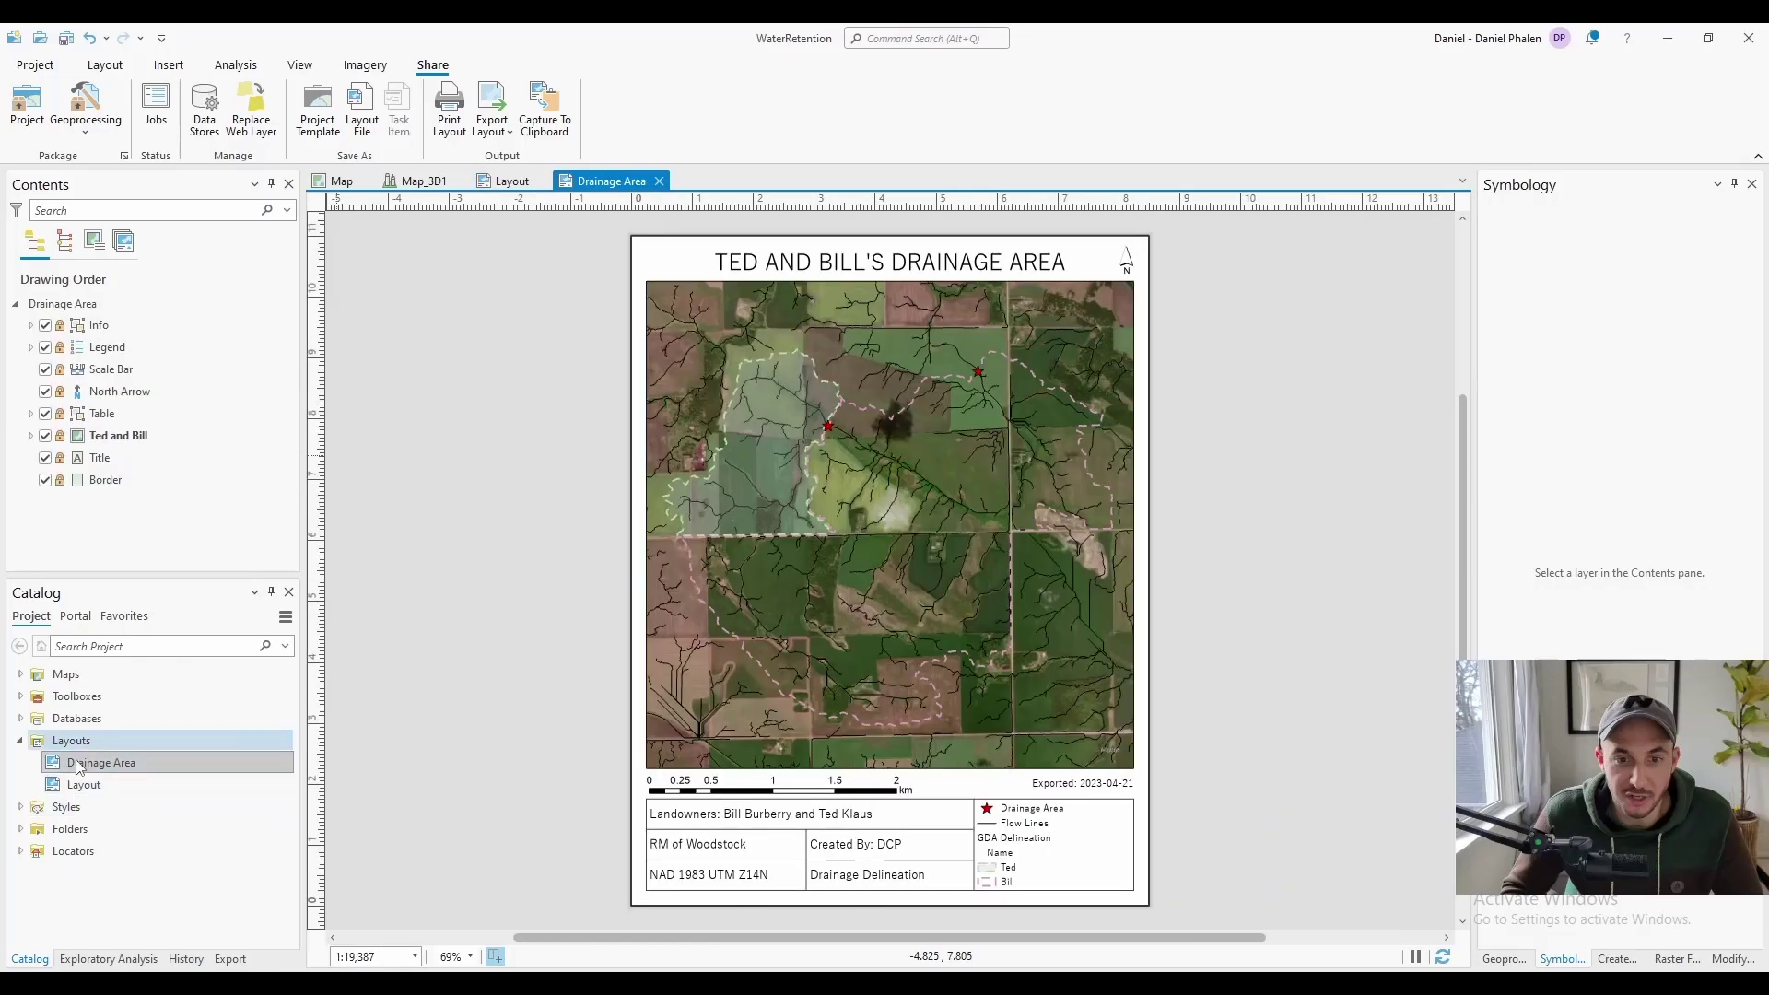
left_click(451, 288)
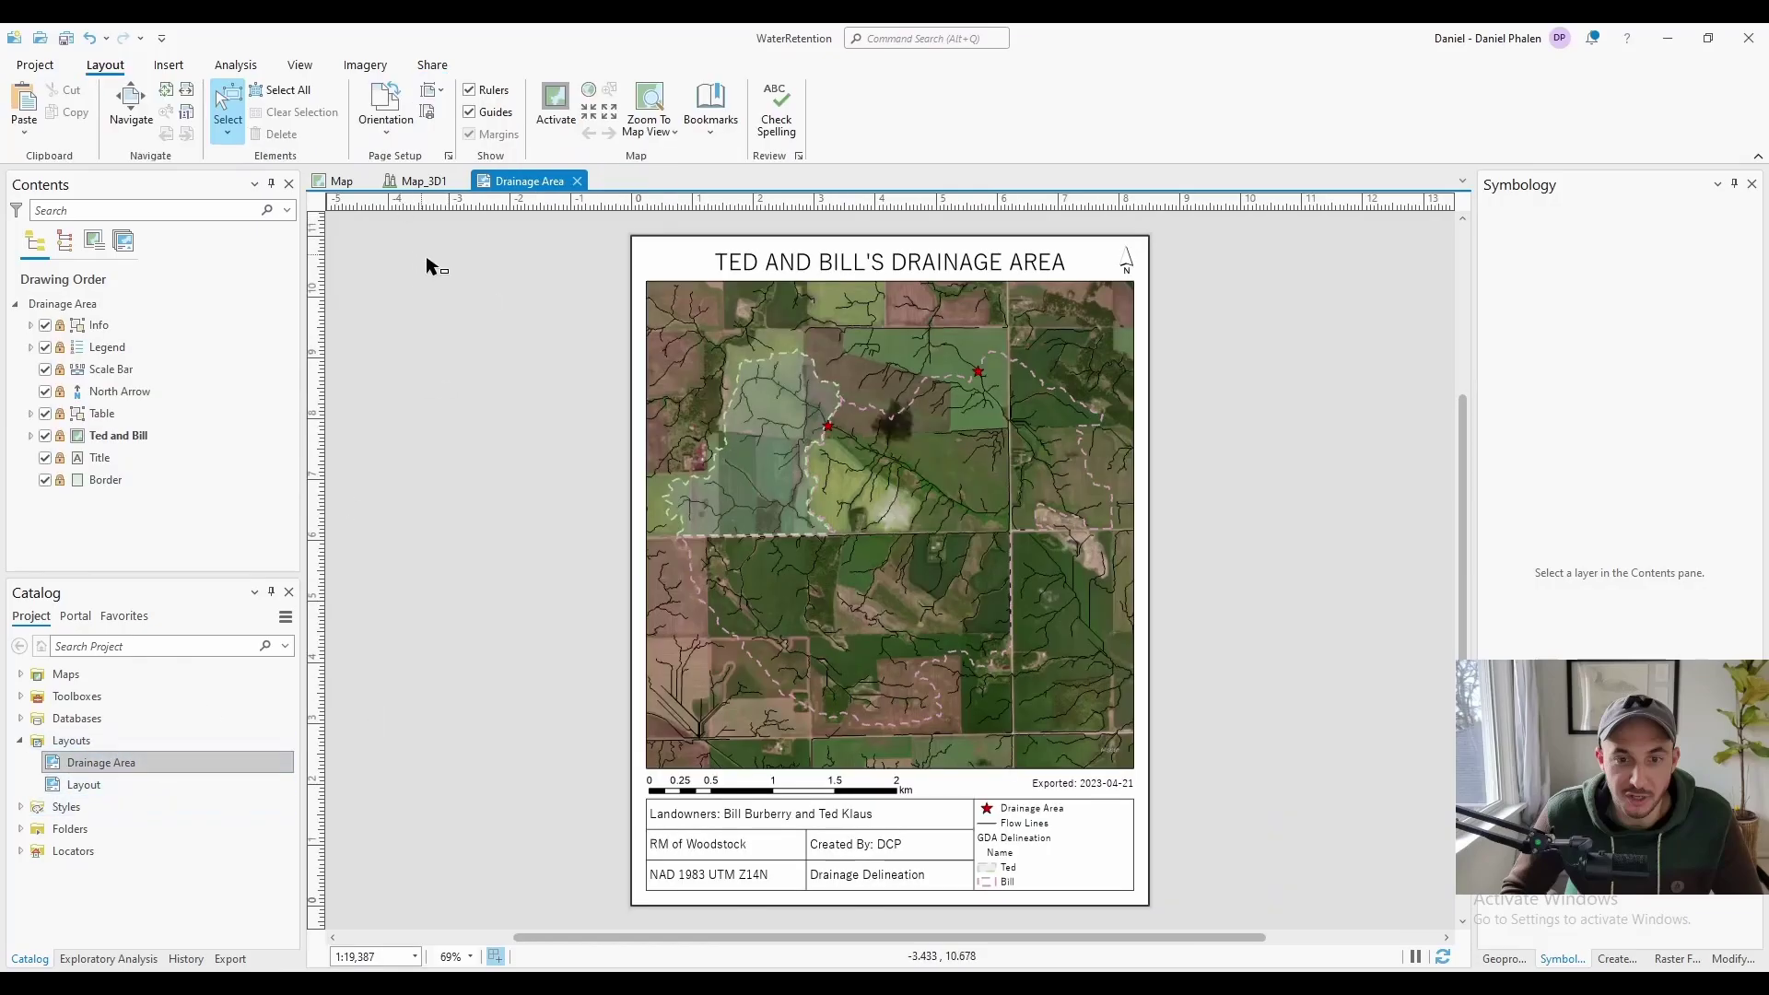
Try the ANSI C page size and landscape orientation in the layout's page options
left_click(385, 120)
left_click(385, 130)
left_click(433, 91)
left_click(506, 478)
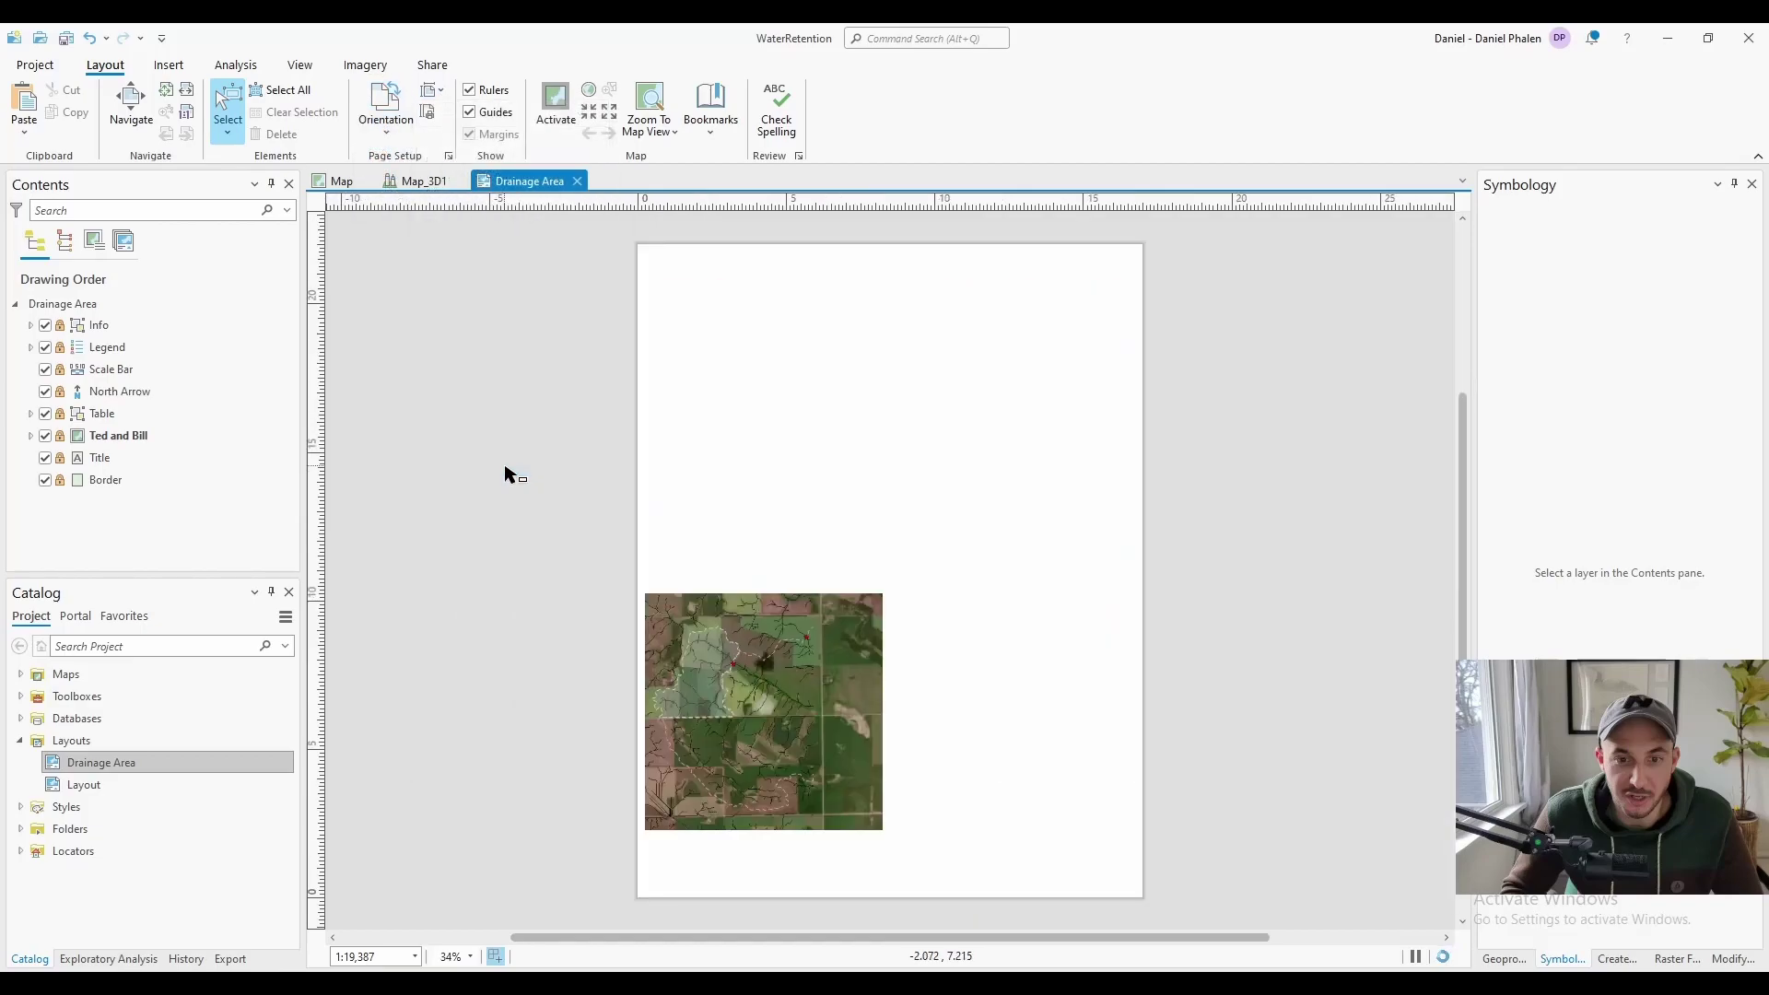
left_click(385, 120)
left_click(416, 193)
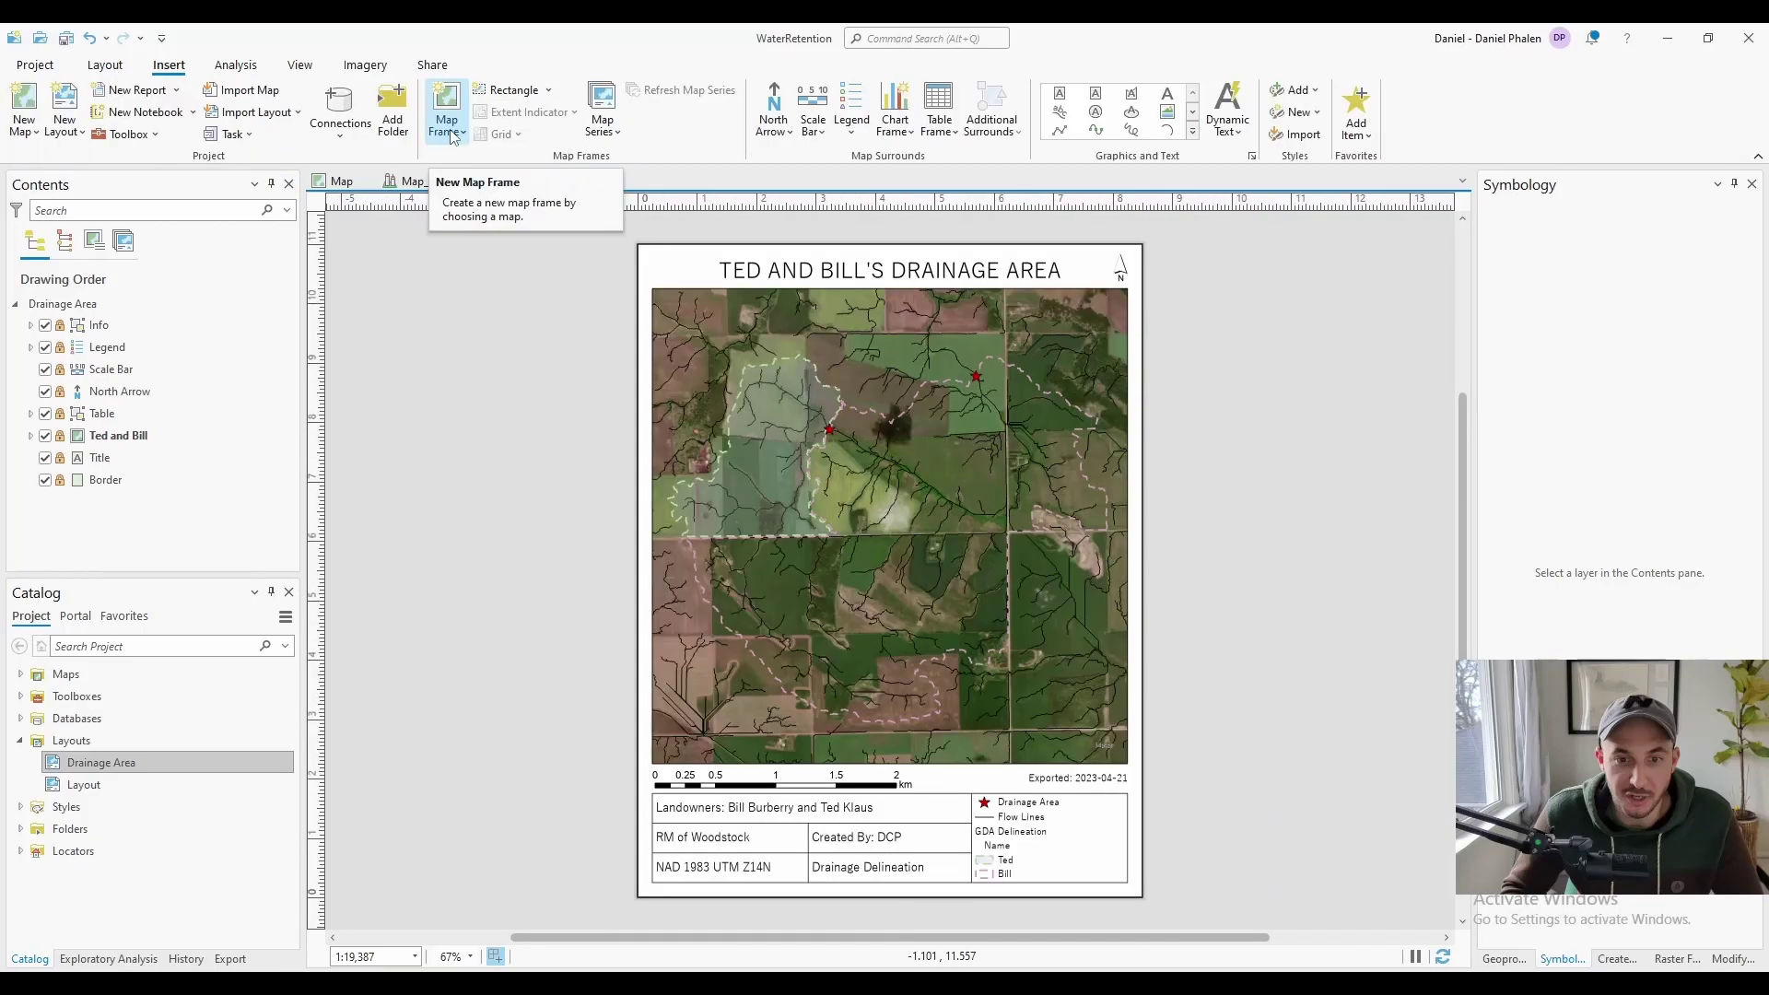
Draw a Map_3D1 map frame at the map's lower right and tilt its view onto the pond
left_click(452, 136)
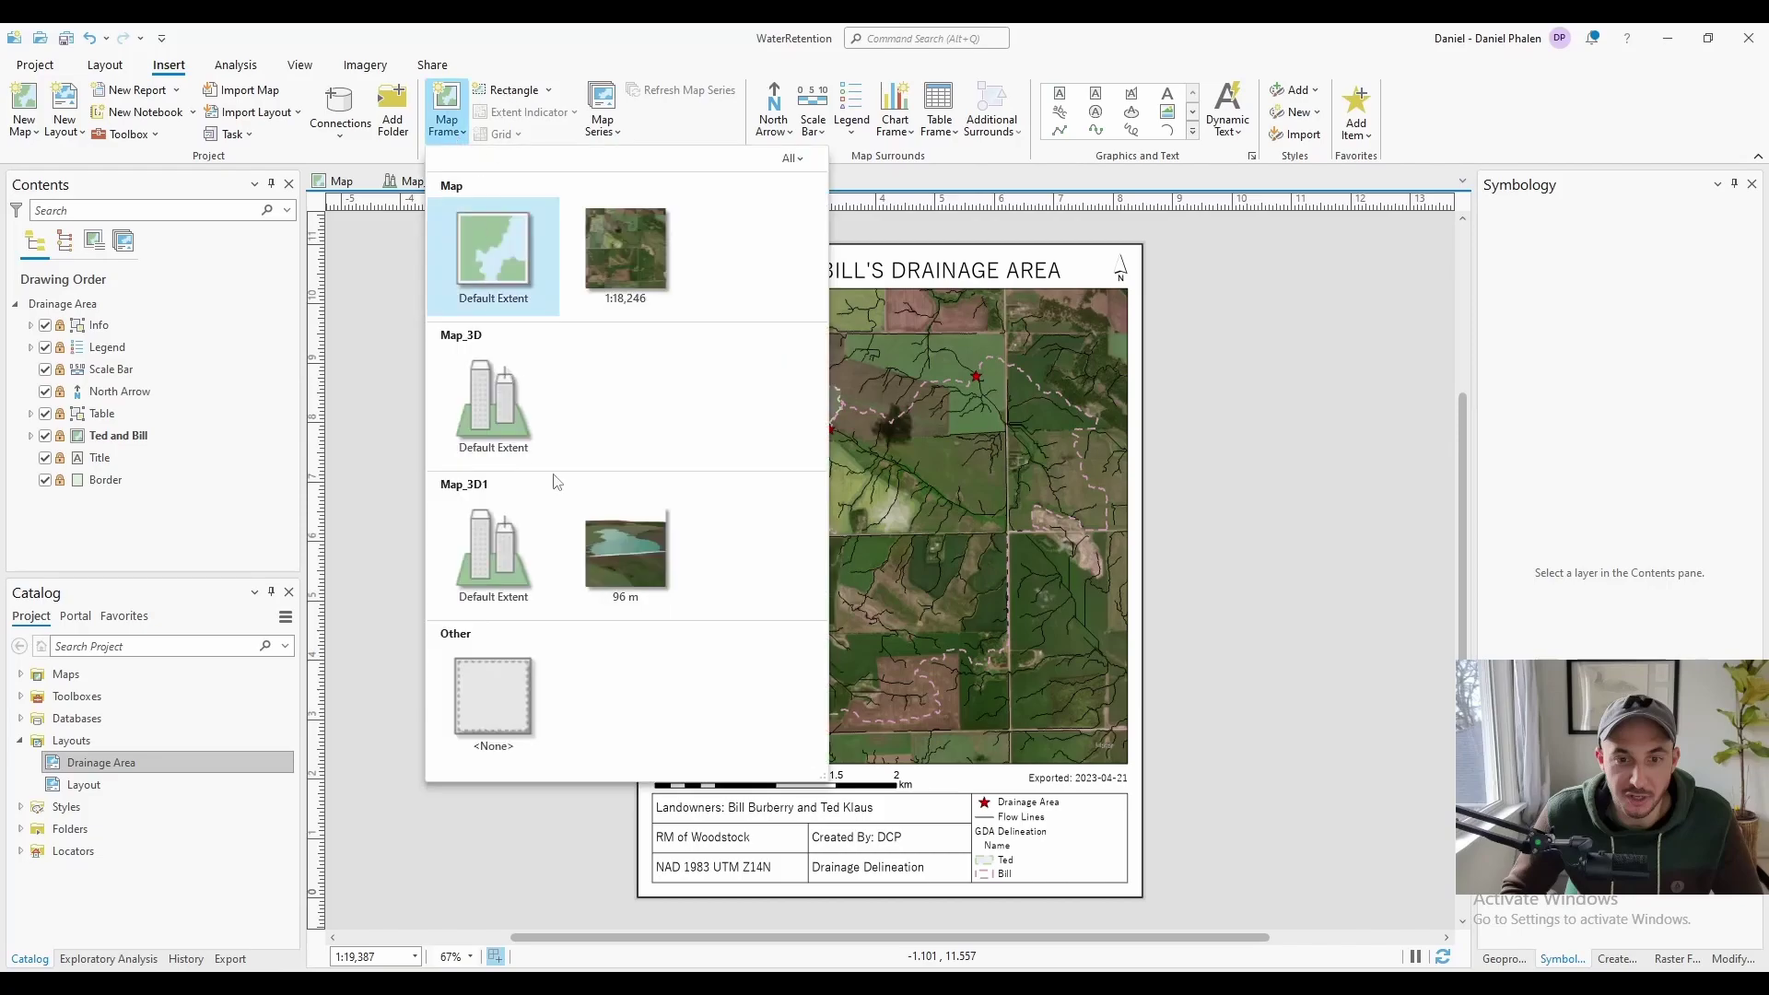
left_click(624, 553)
mouse_move(1128, 765)
left_mouse_down()
mouse_move(656, 288)
mouse_move(937, 606)
left_mouse_up()
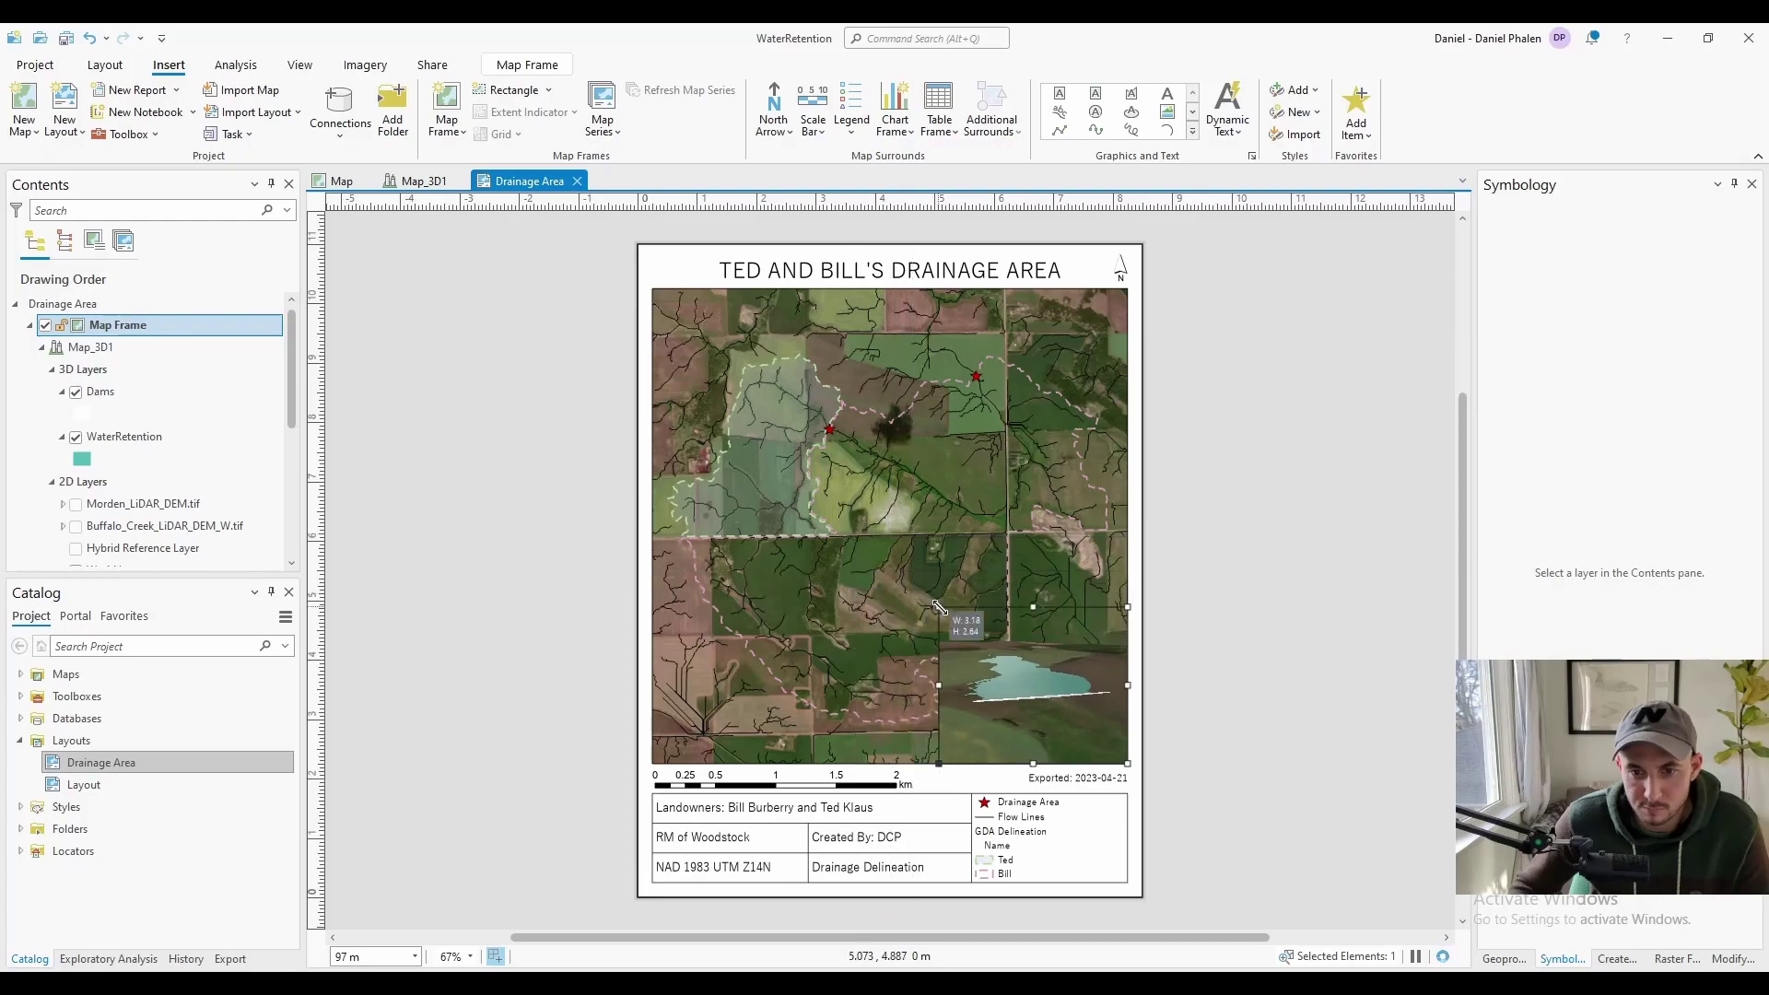
right_click(1041, 693)
double_click(1043, 691)
left_click_drag(1043, 701, 1042, 587)
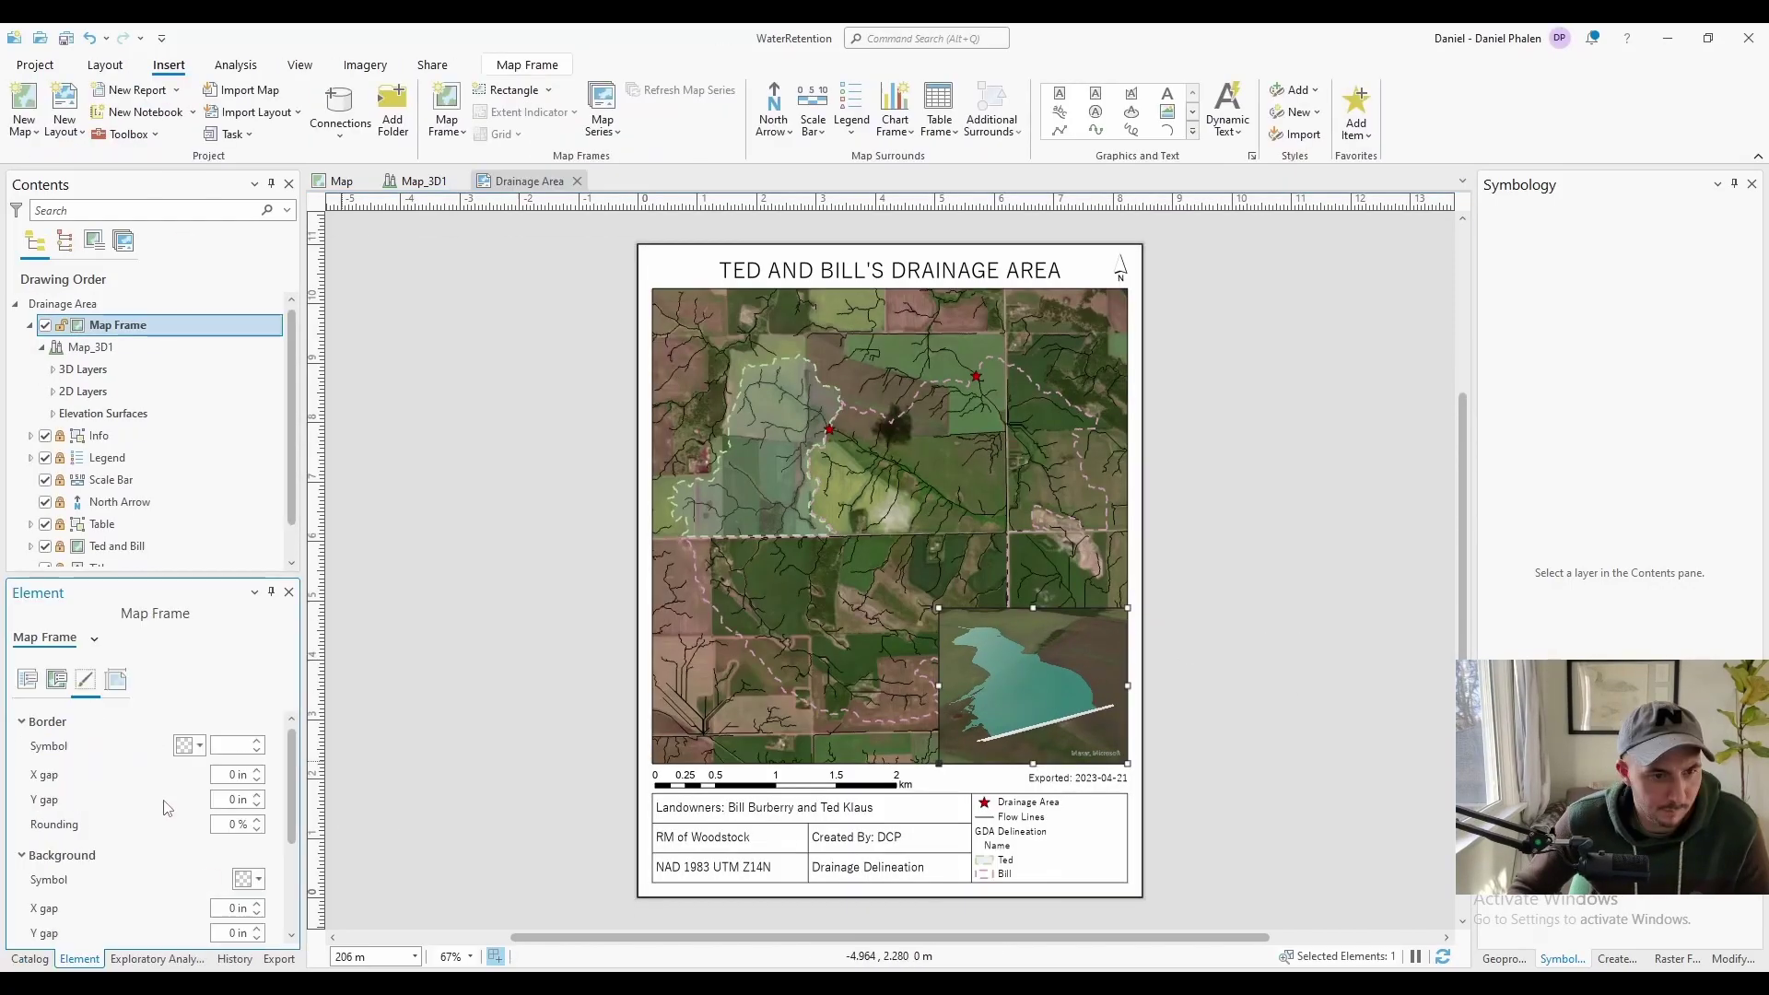
Give the inset frame a red border and convert Map_3D1 into a 2D map
left_click(189, 743)
left_click(194, 534)
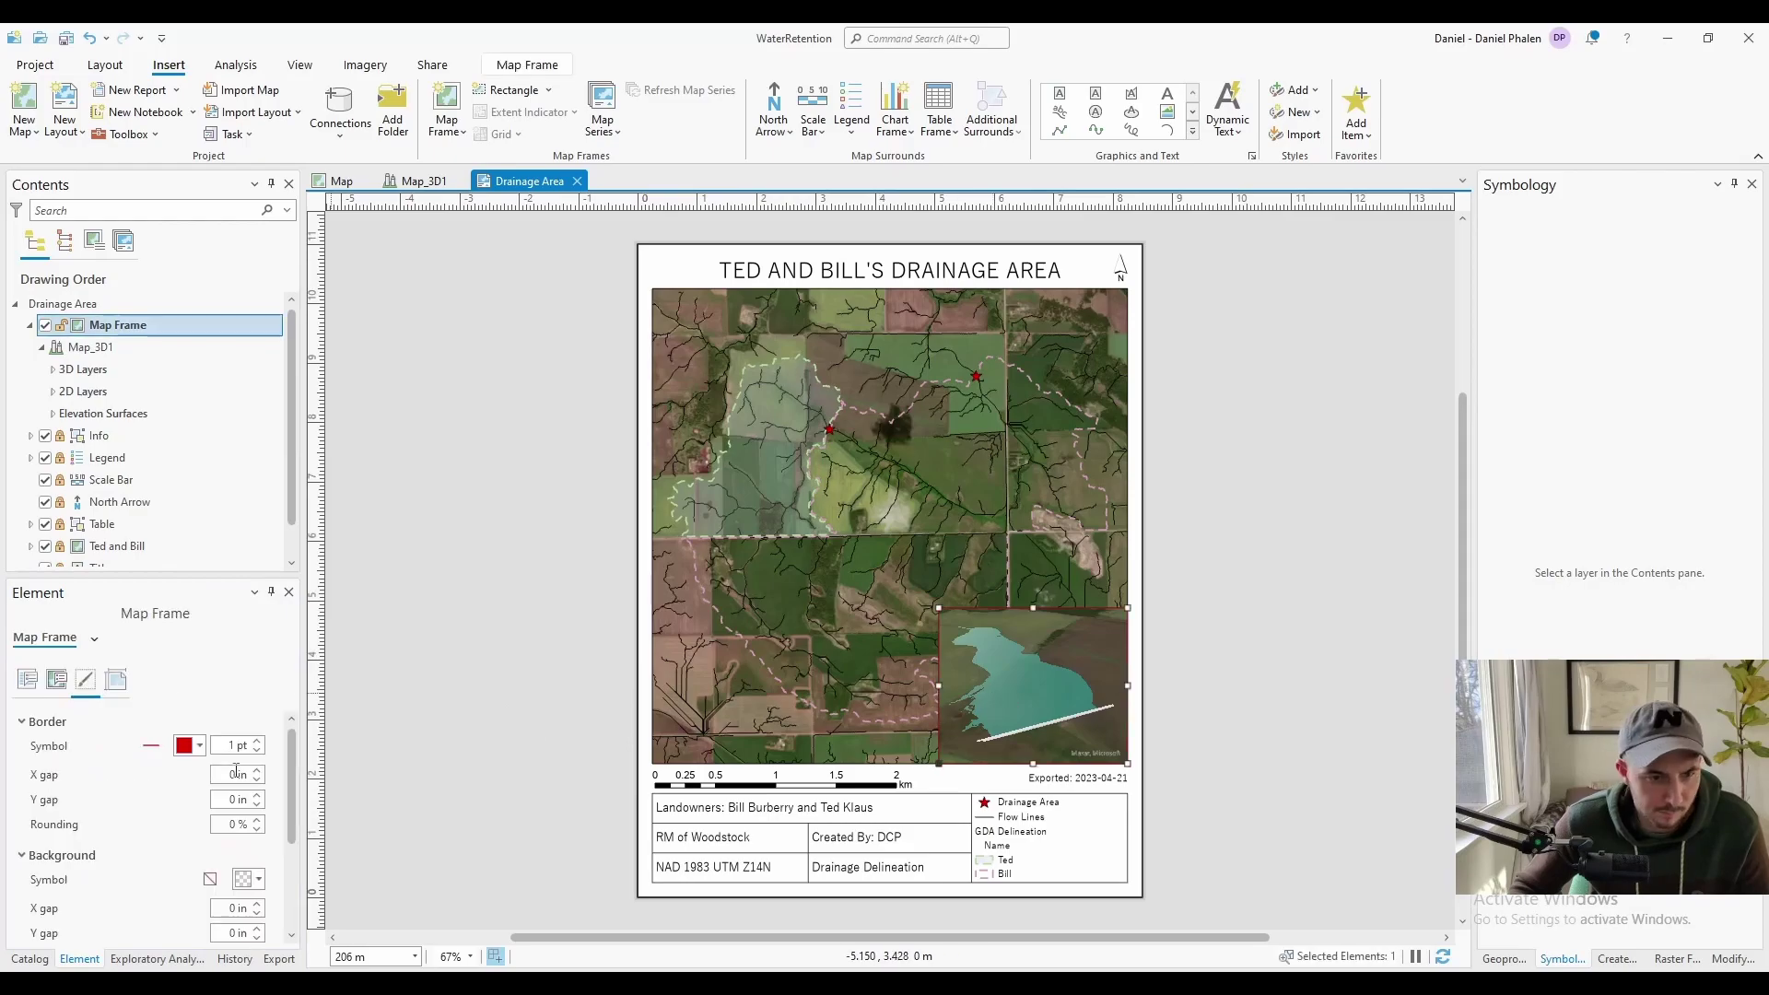
left_click(1037, 686)
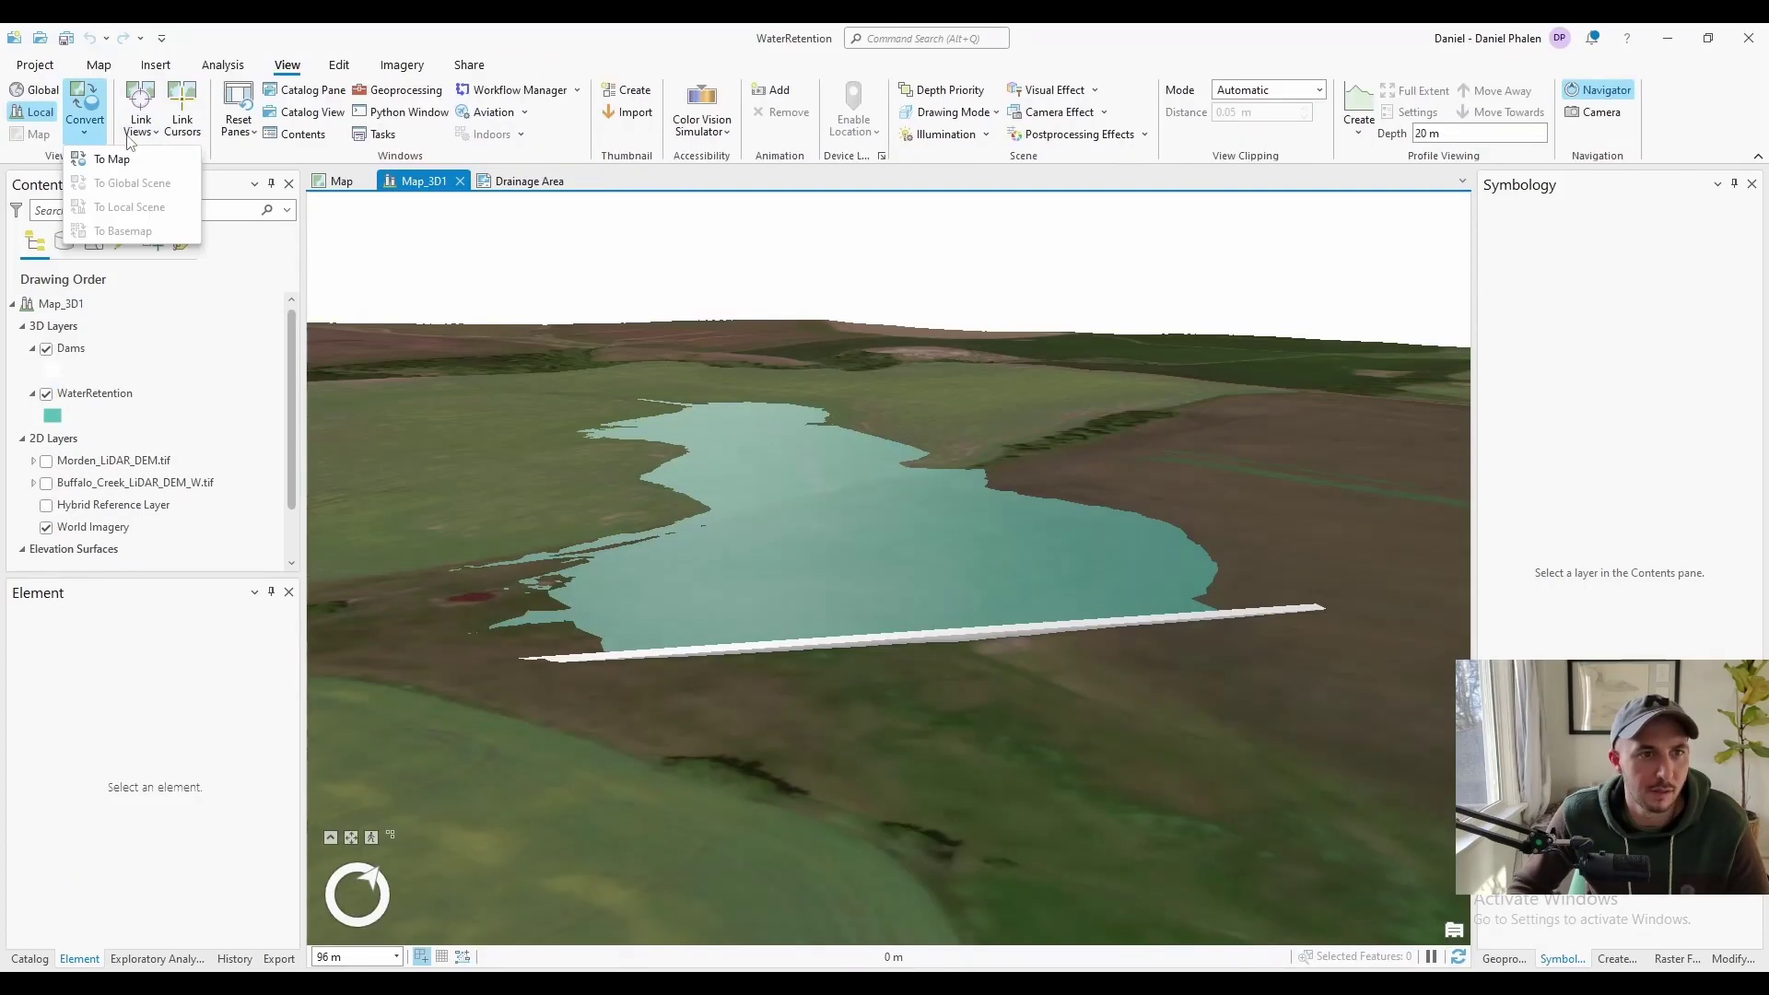
left_click(104, 158)
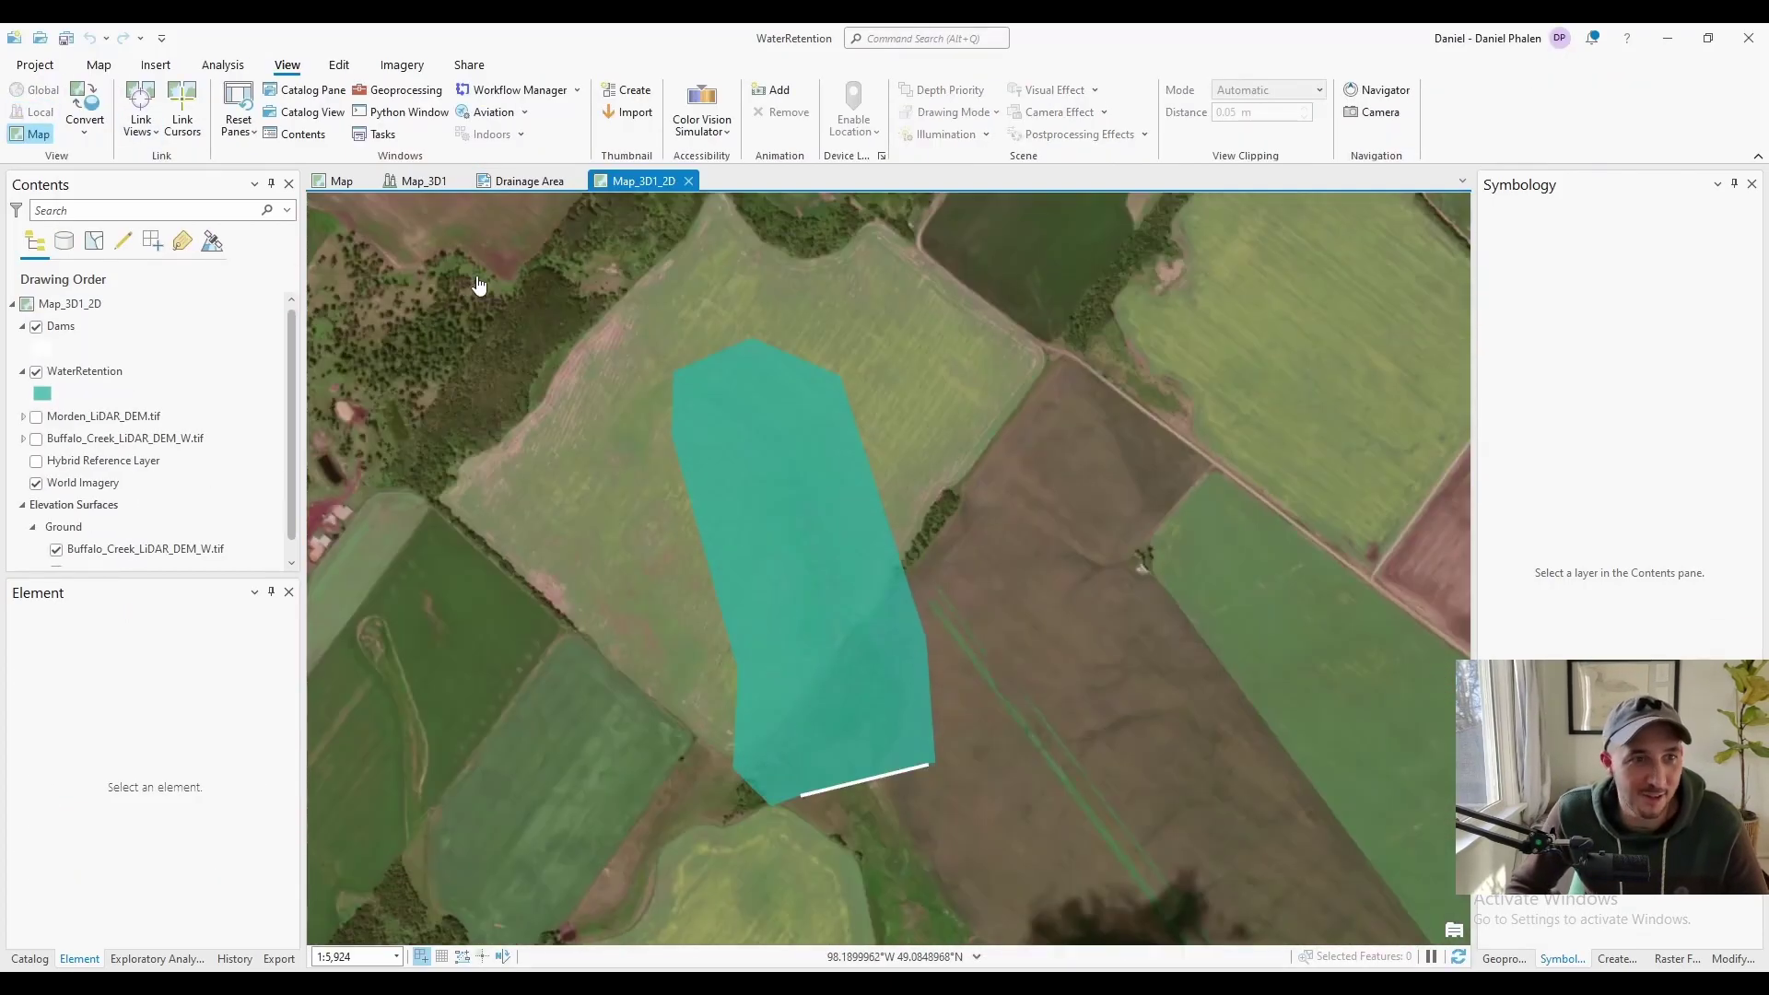
Point the inset frame at Map_3D1_2D and zoom it to the WaterRetention polygon
left_click(530, 181)
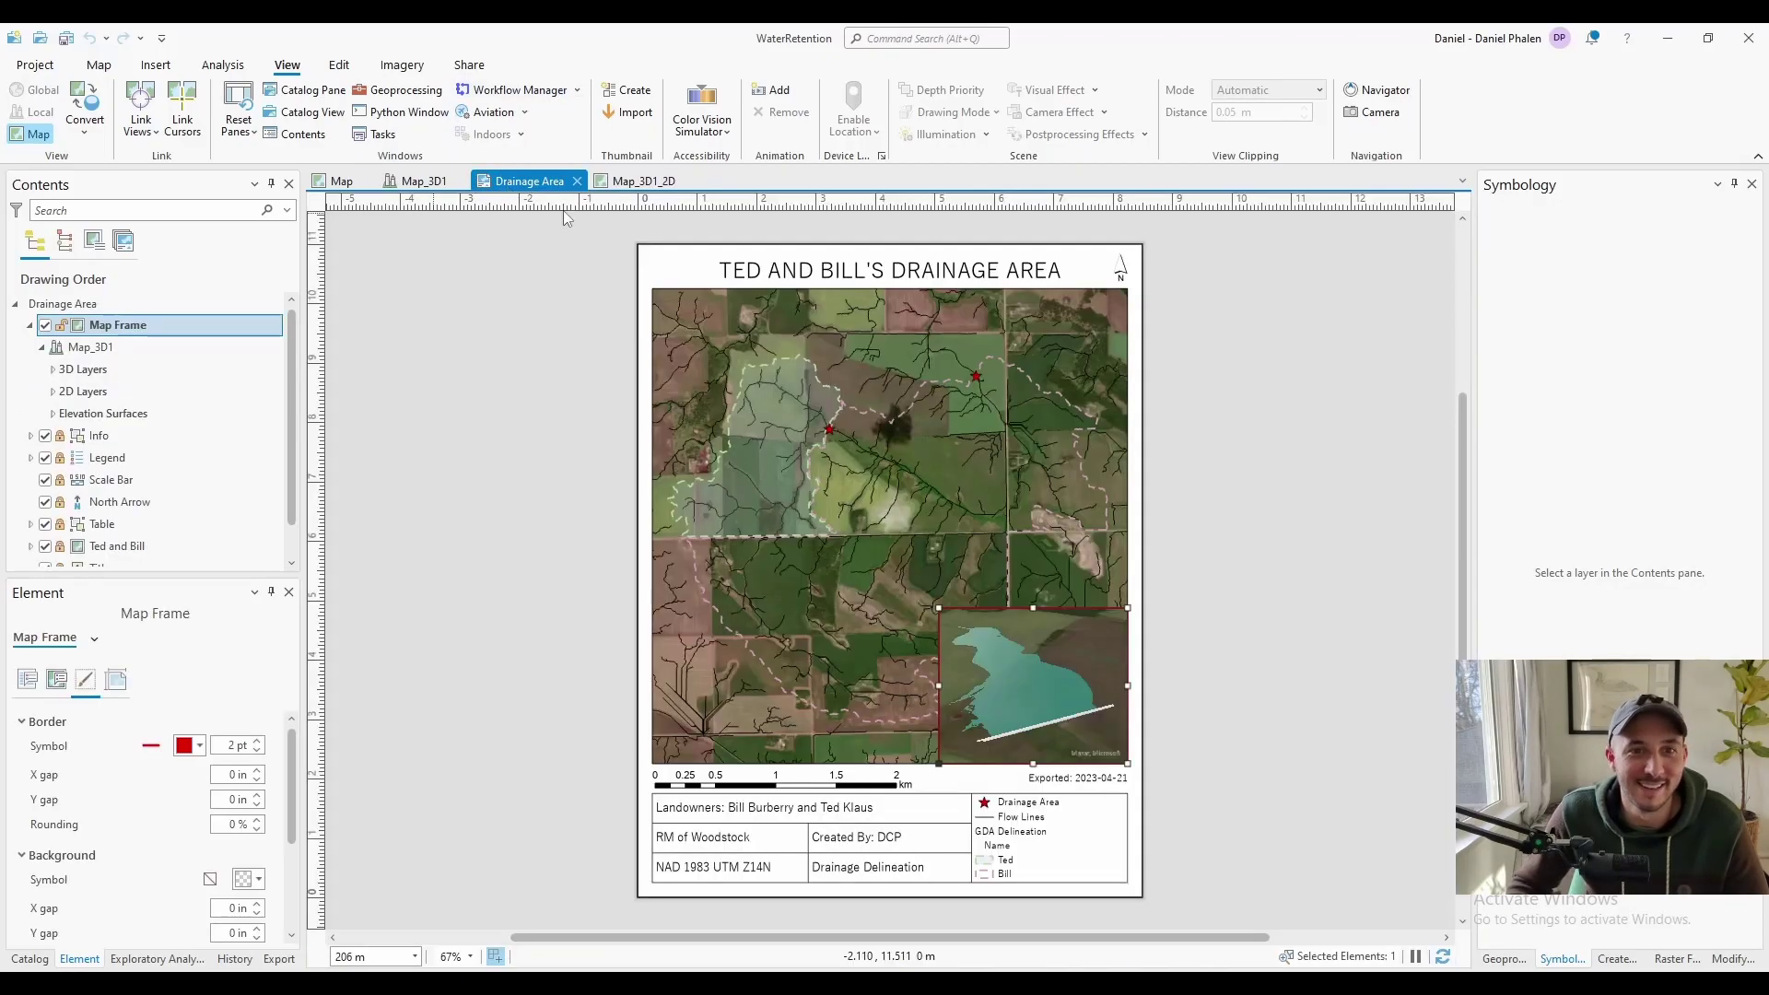
left_click(57, 679)
left_click(274, 844)
left_click(111, 944)
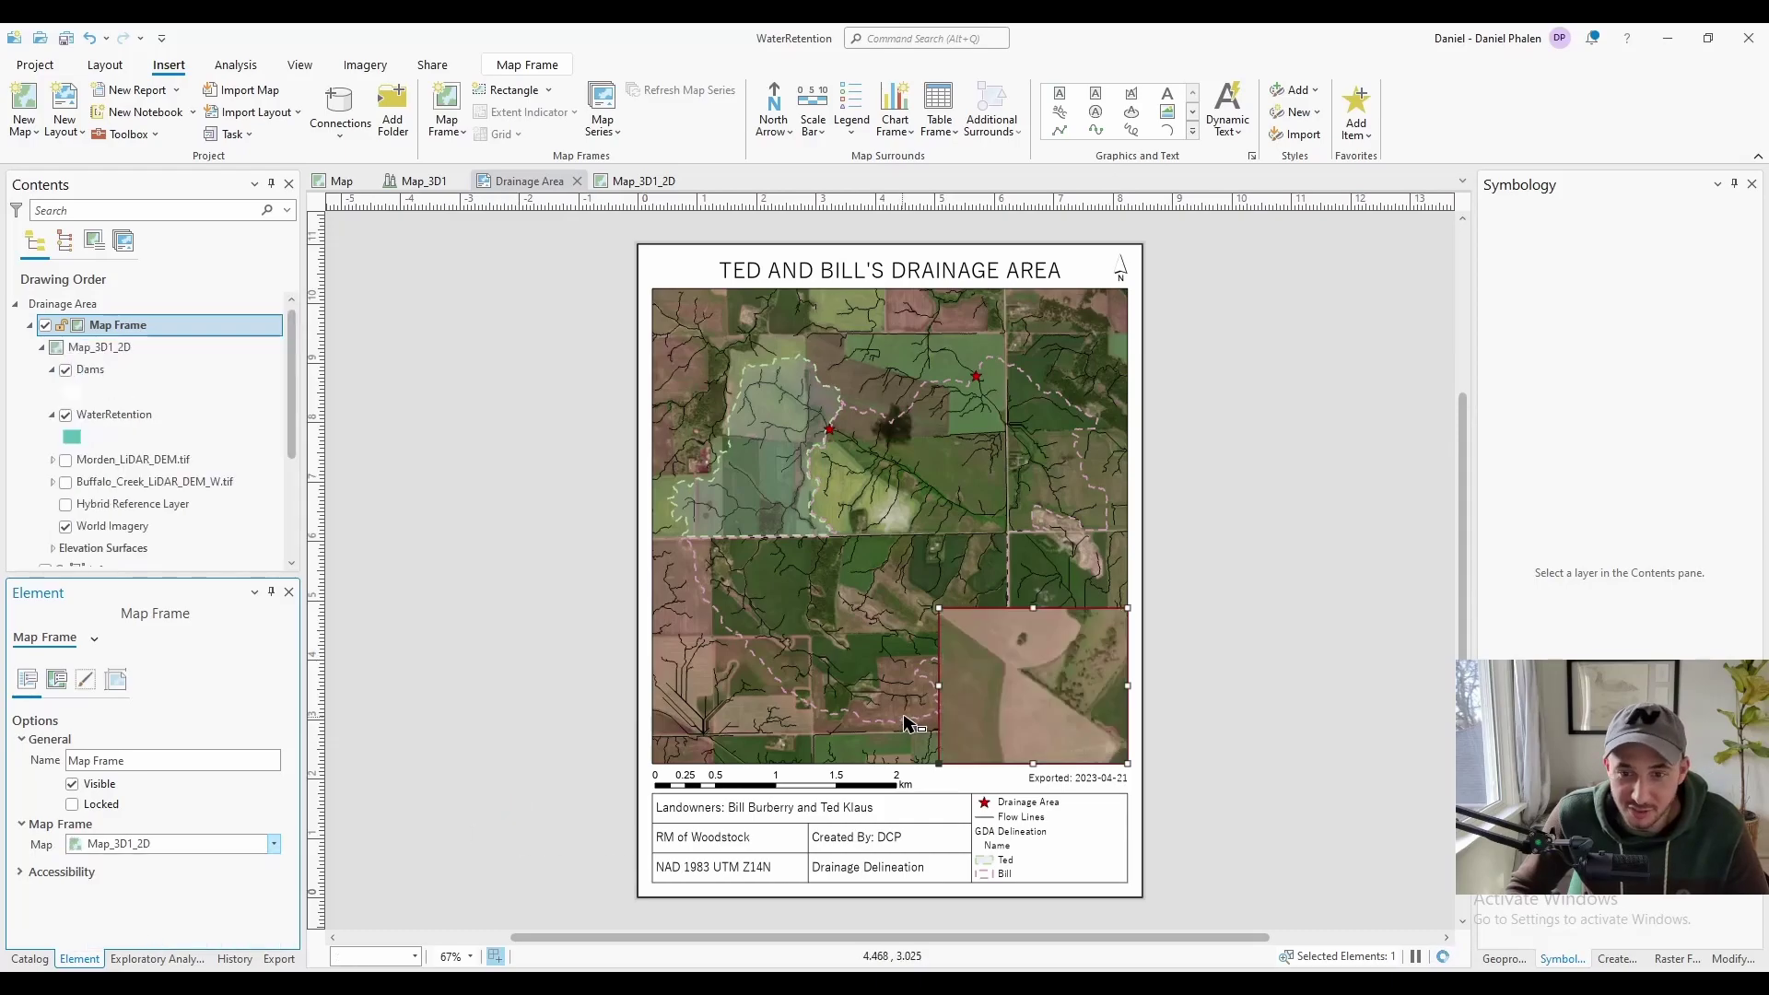
right_click(989, 714)
left_click(1040, 135)
scroll(1032, 686, "down", 5)
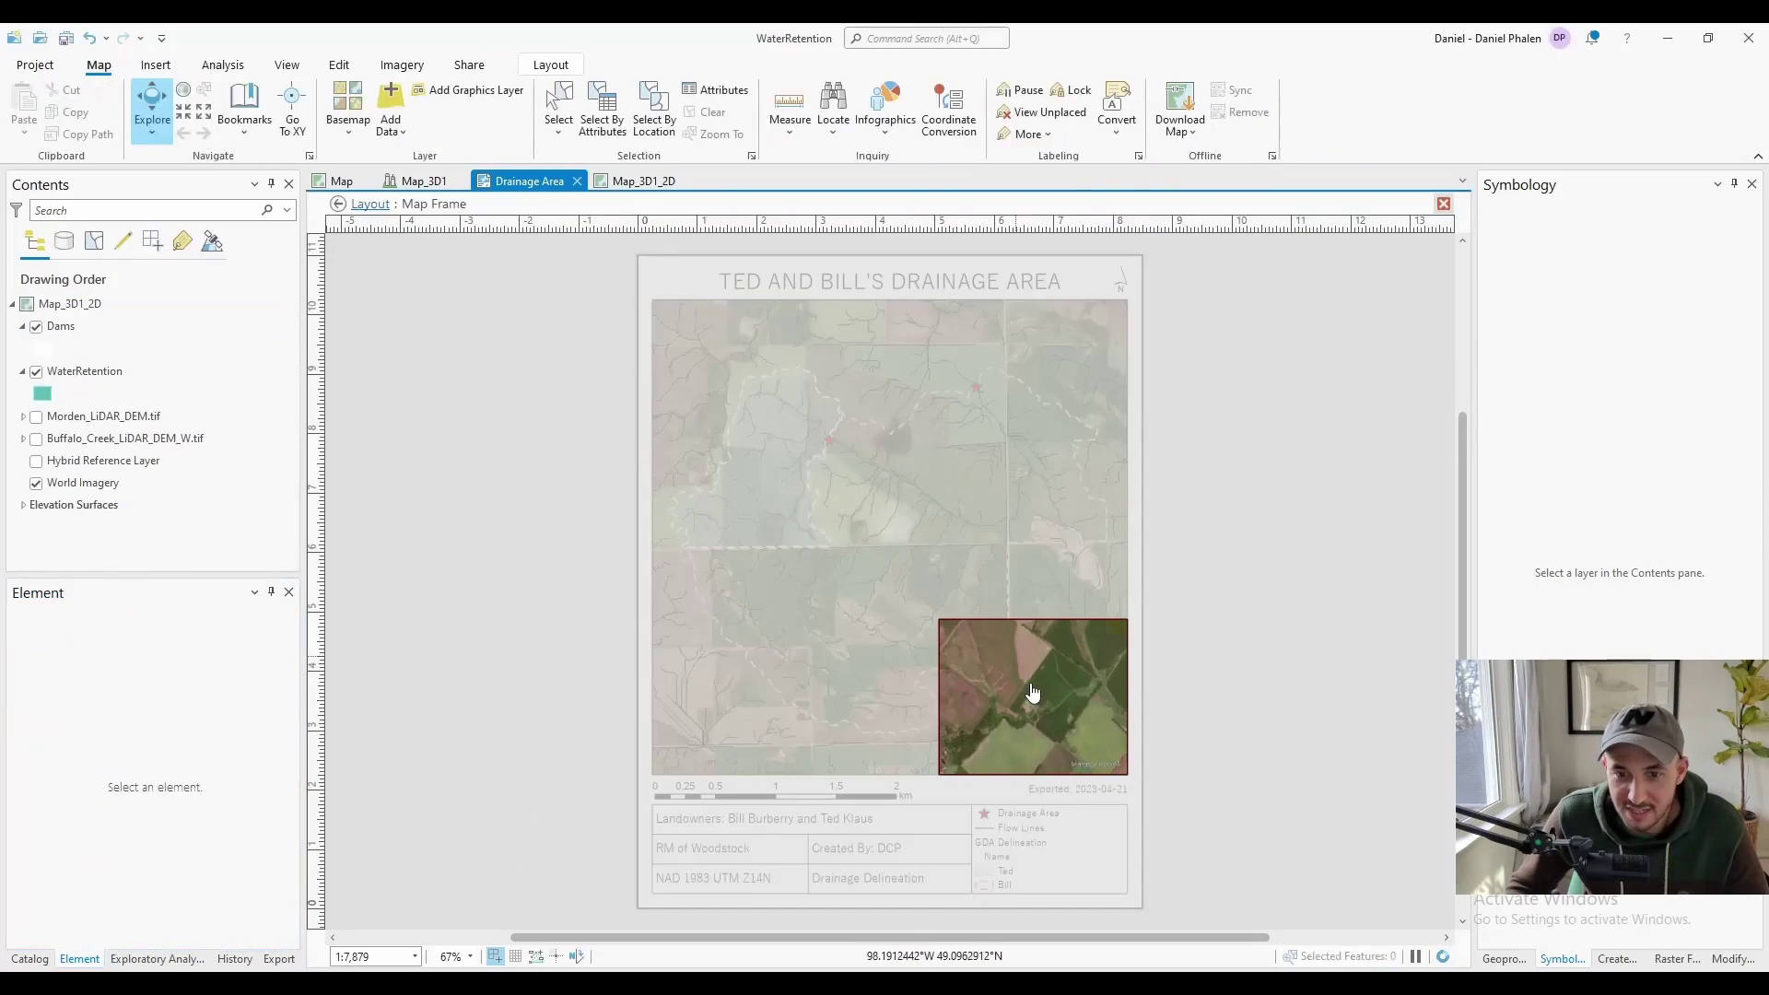
scroll(1033, 693, "down", 2)
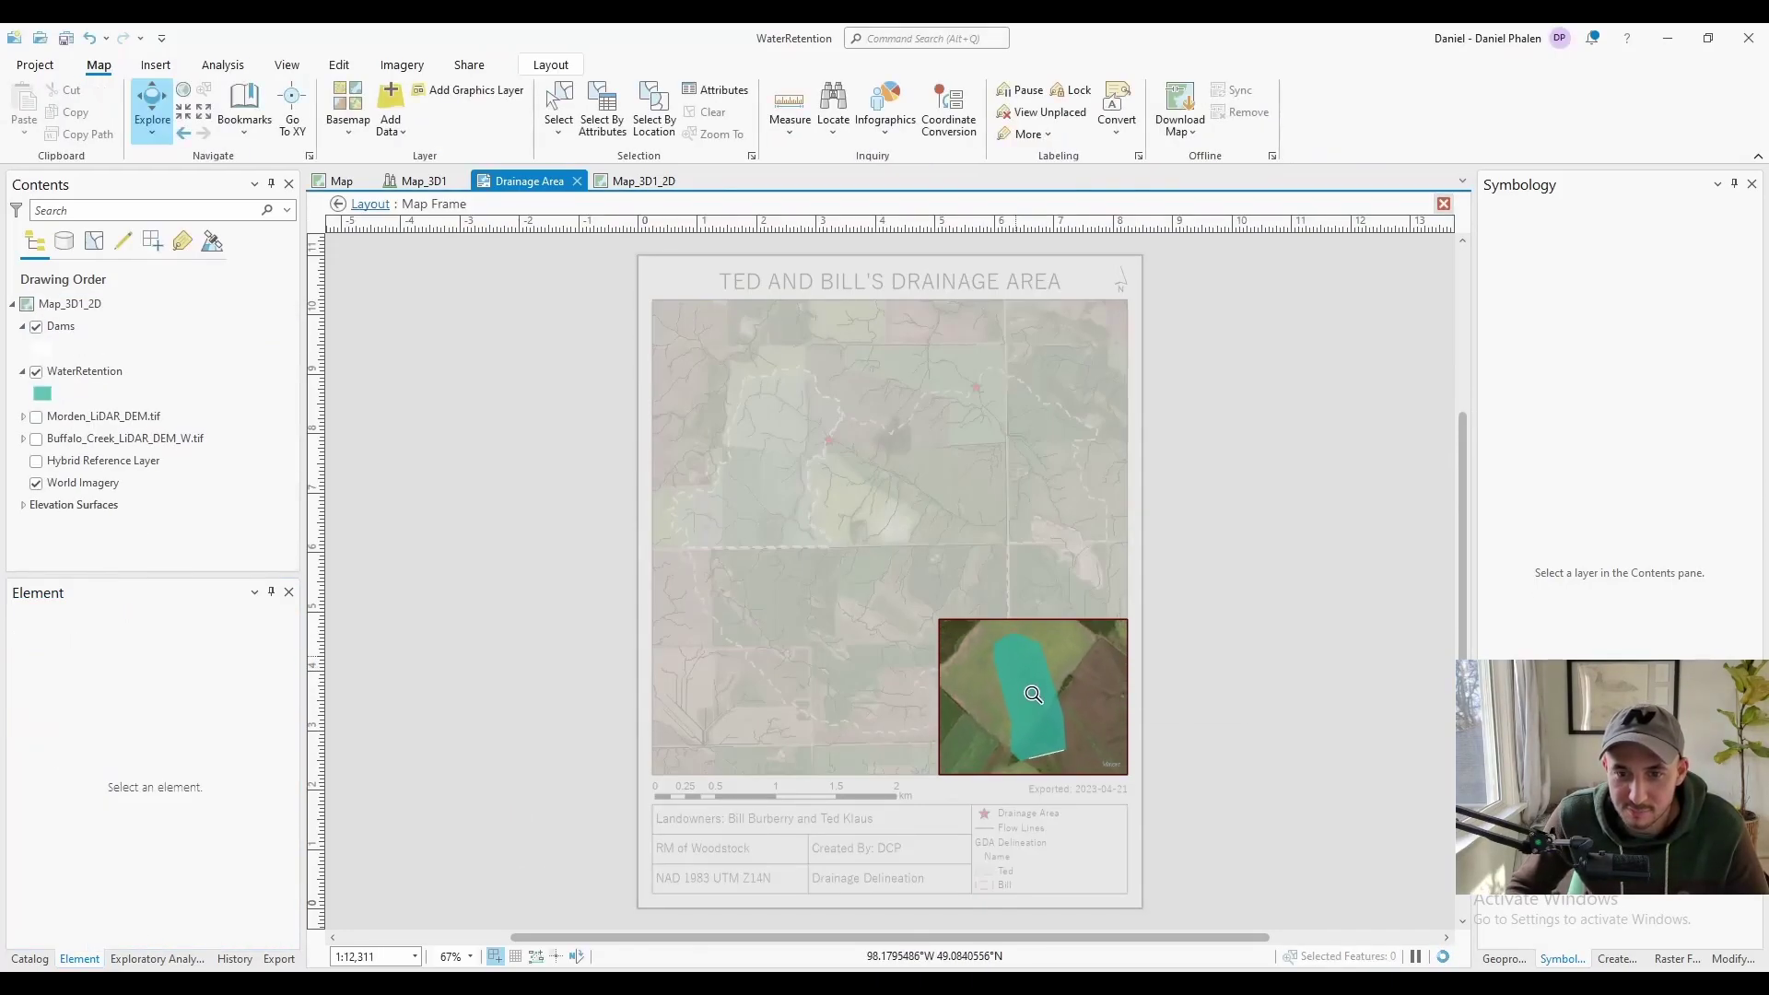
key("Escape")
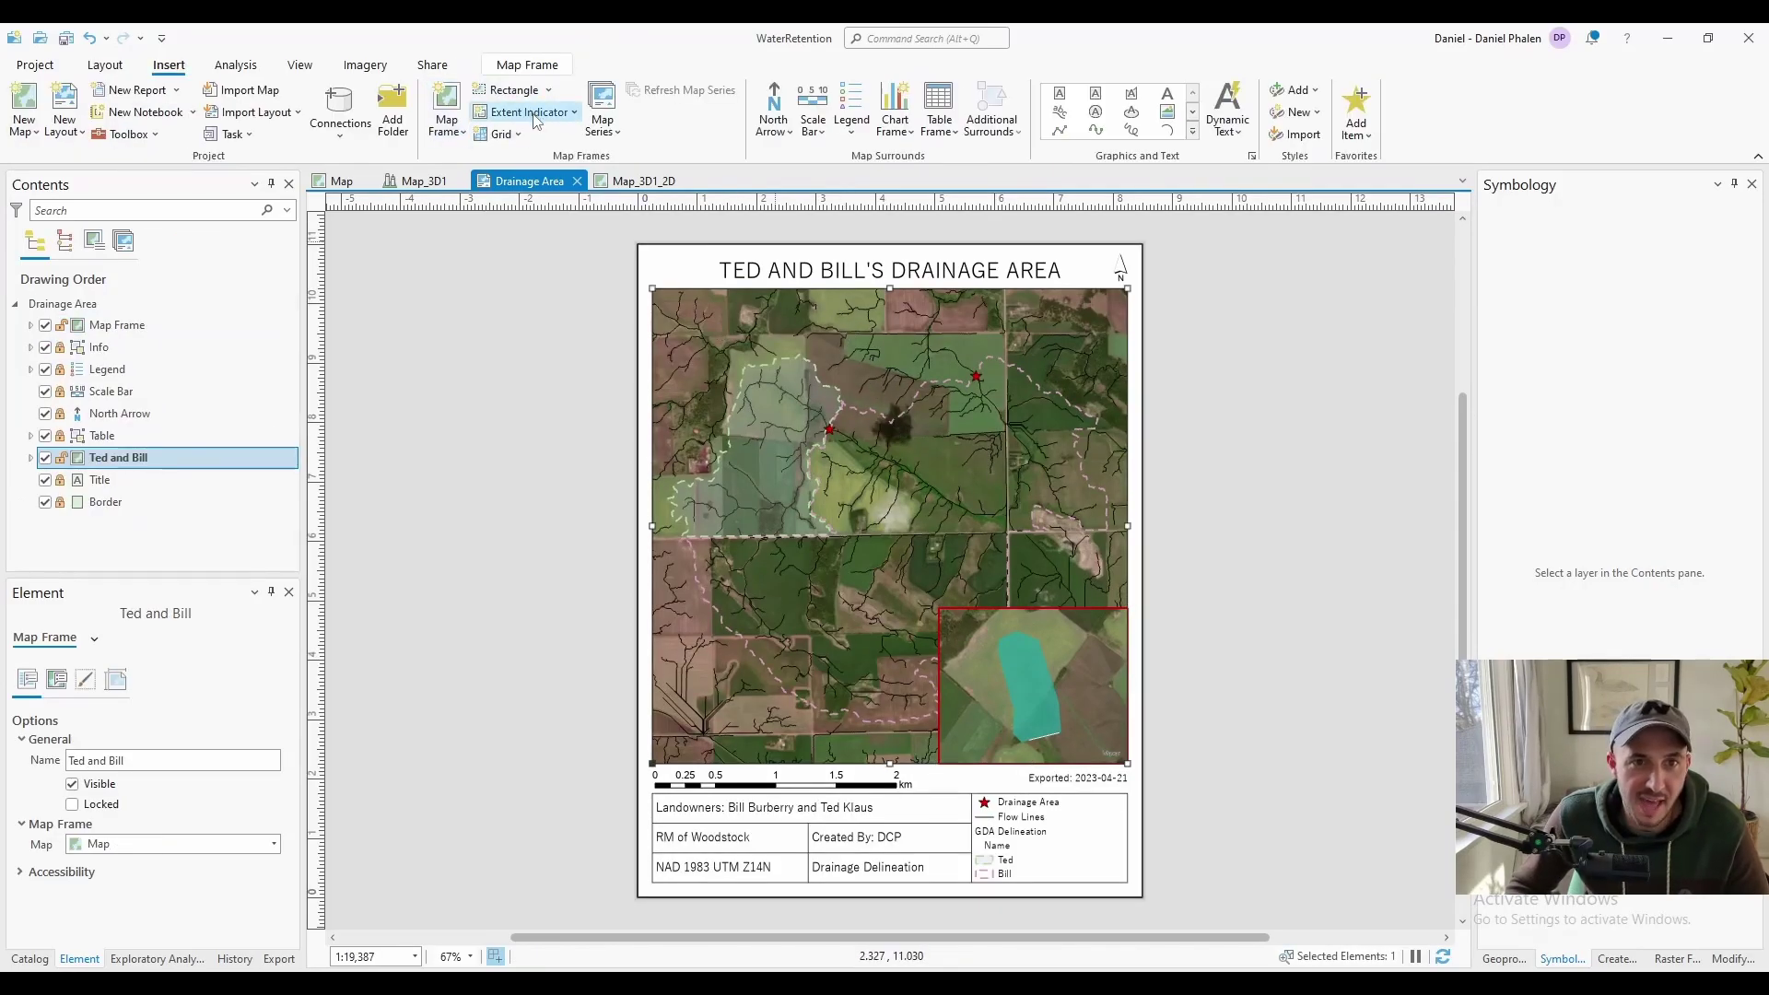
Add an extent indicator for the inset map frame with a red outline
left_click(559, 118)
left_click(524, 134)
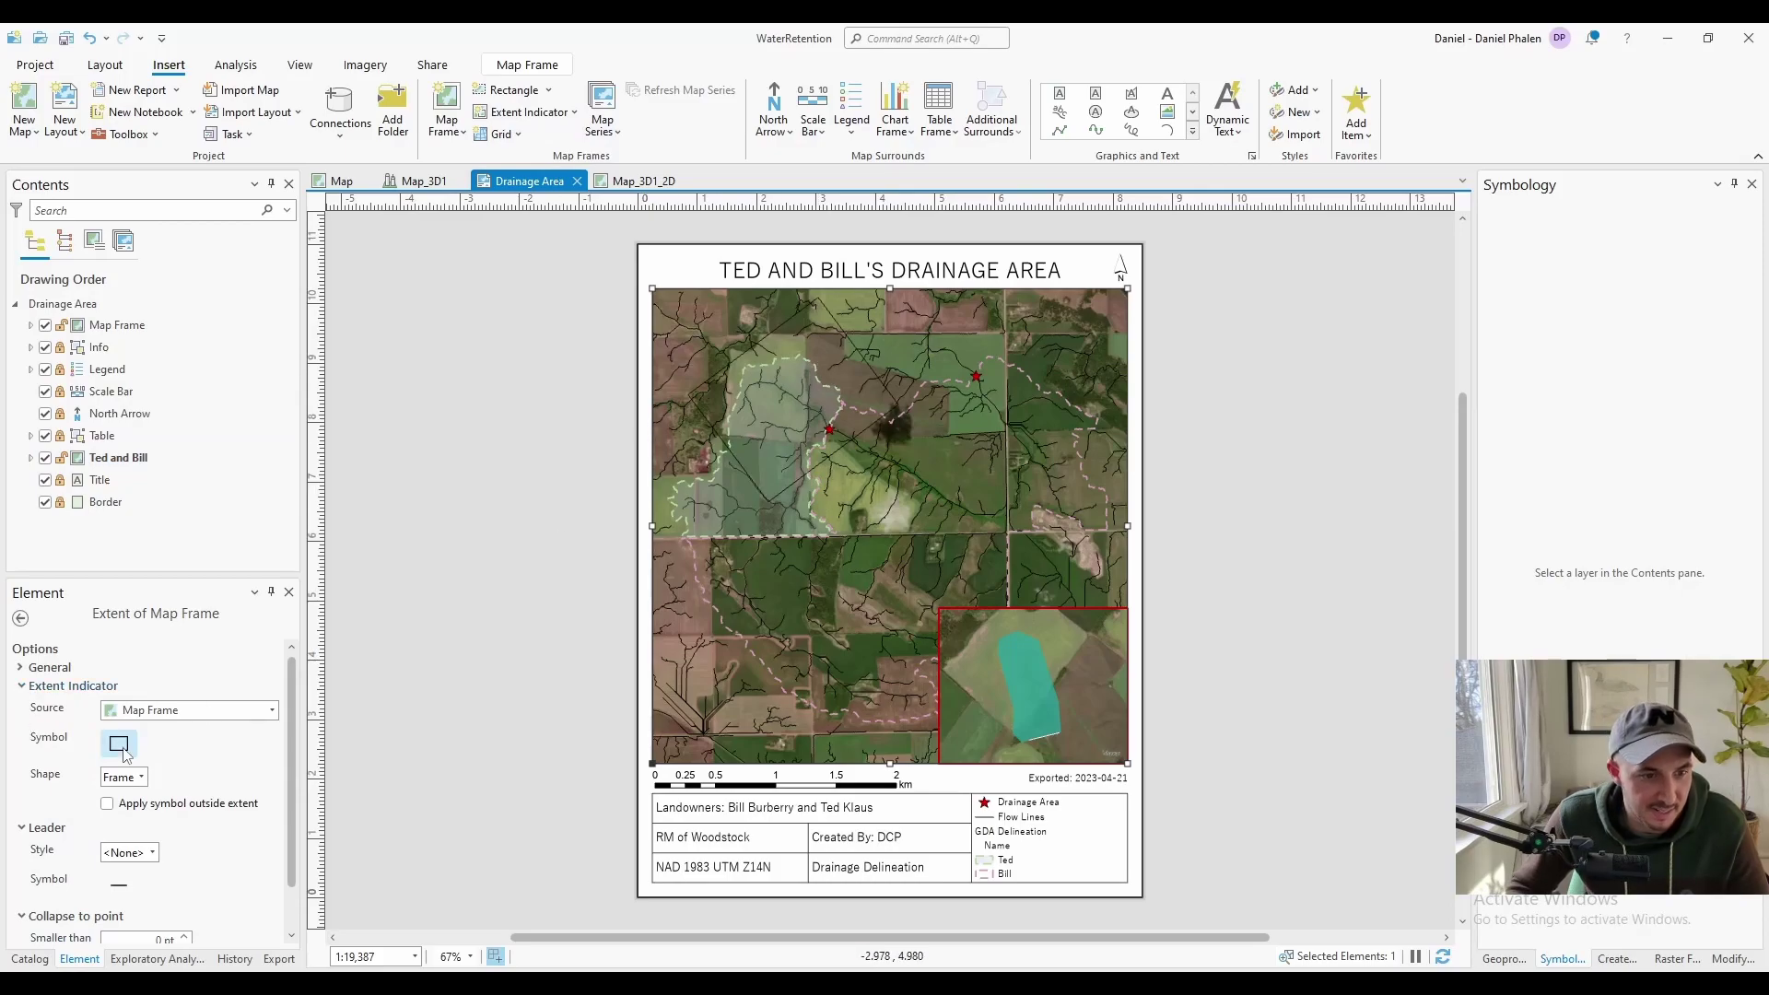
left_click(119, 743)
left_click(284, 737)
left_click(302, 537)
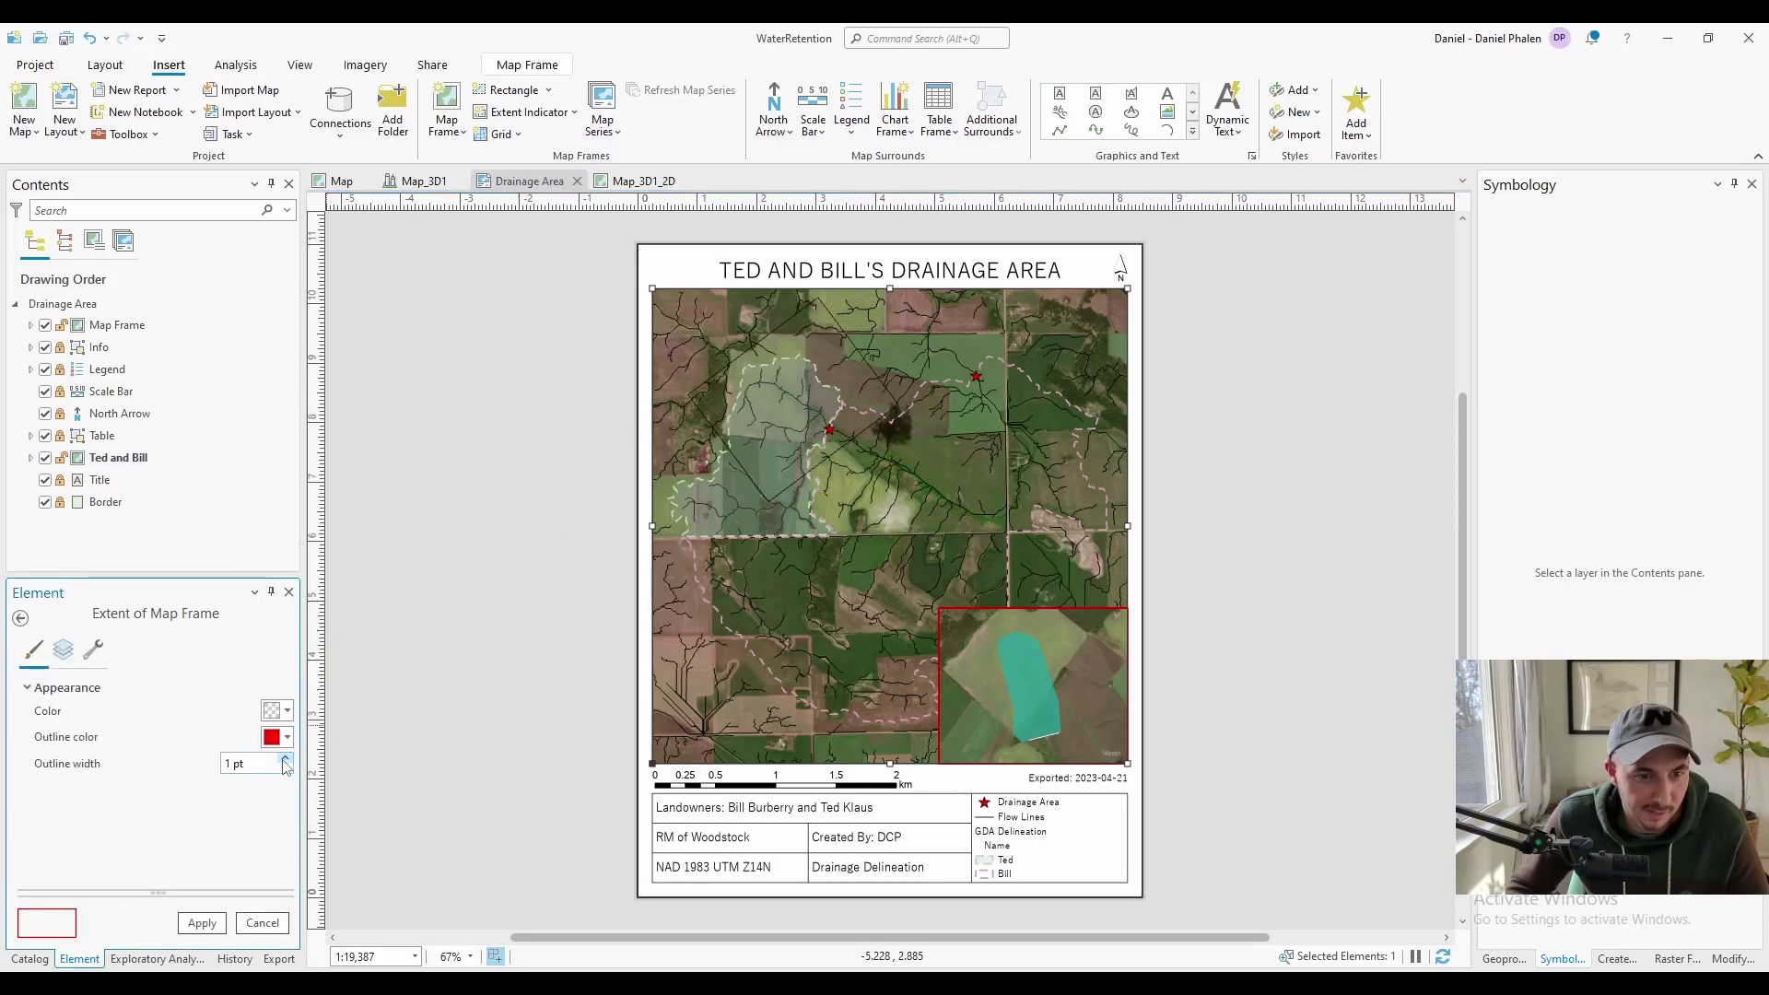
left_click(202, 922)
Link the indicator to the inset with a thicker red 'Line to center' leader
left_click(138, 802)
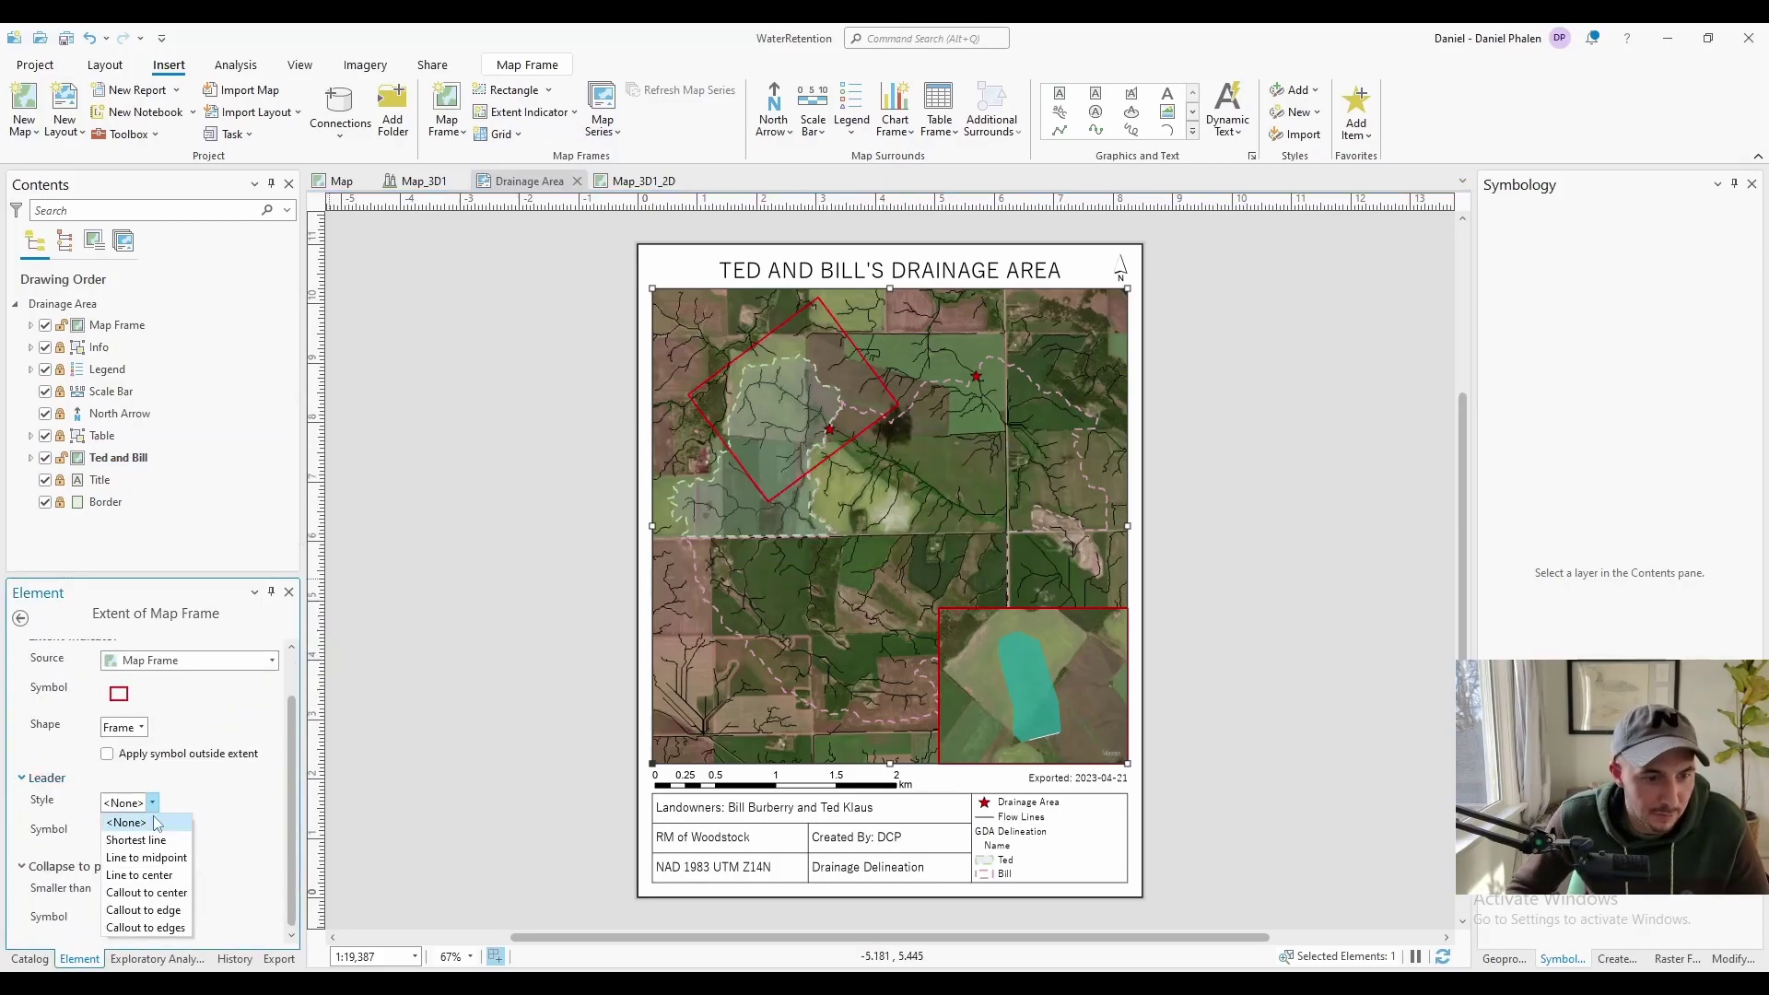
left_click(138, 875)
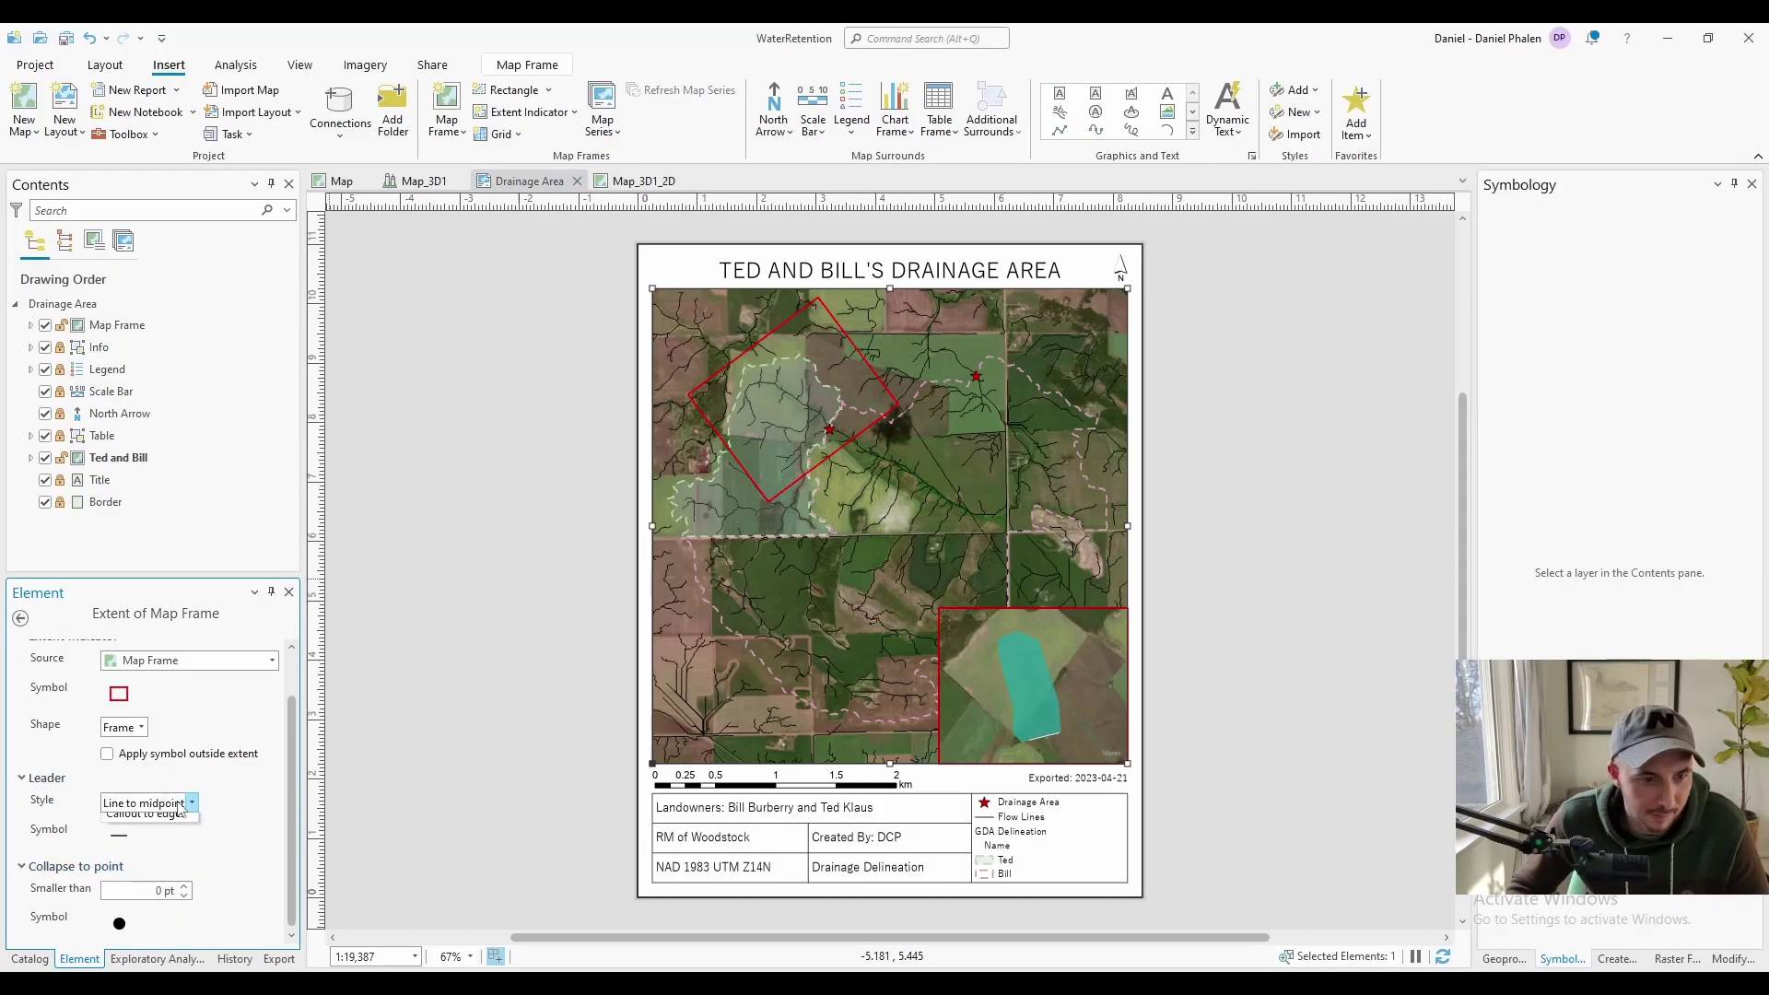
left_click(119, 835)
left_click(281, 711)
left_click(304, 816)
left_click(202, 922)
left_click(287, 733)
left_click(202, 922)
left_click(479, 783)
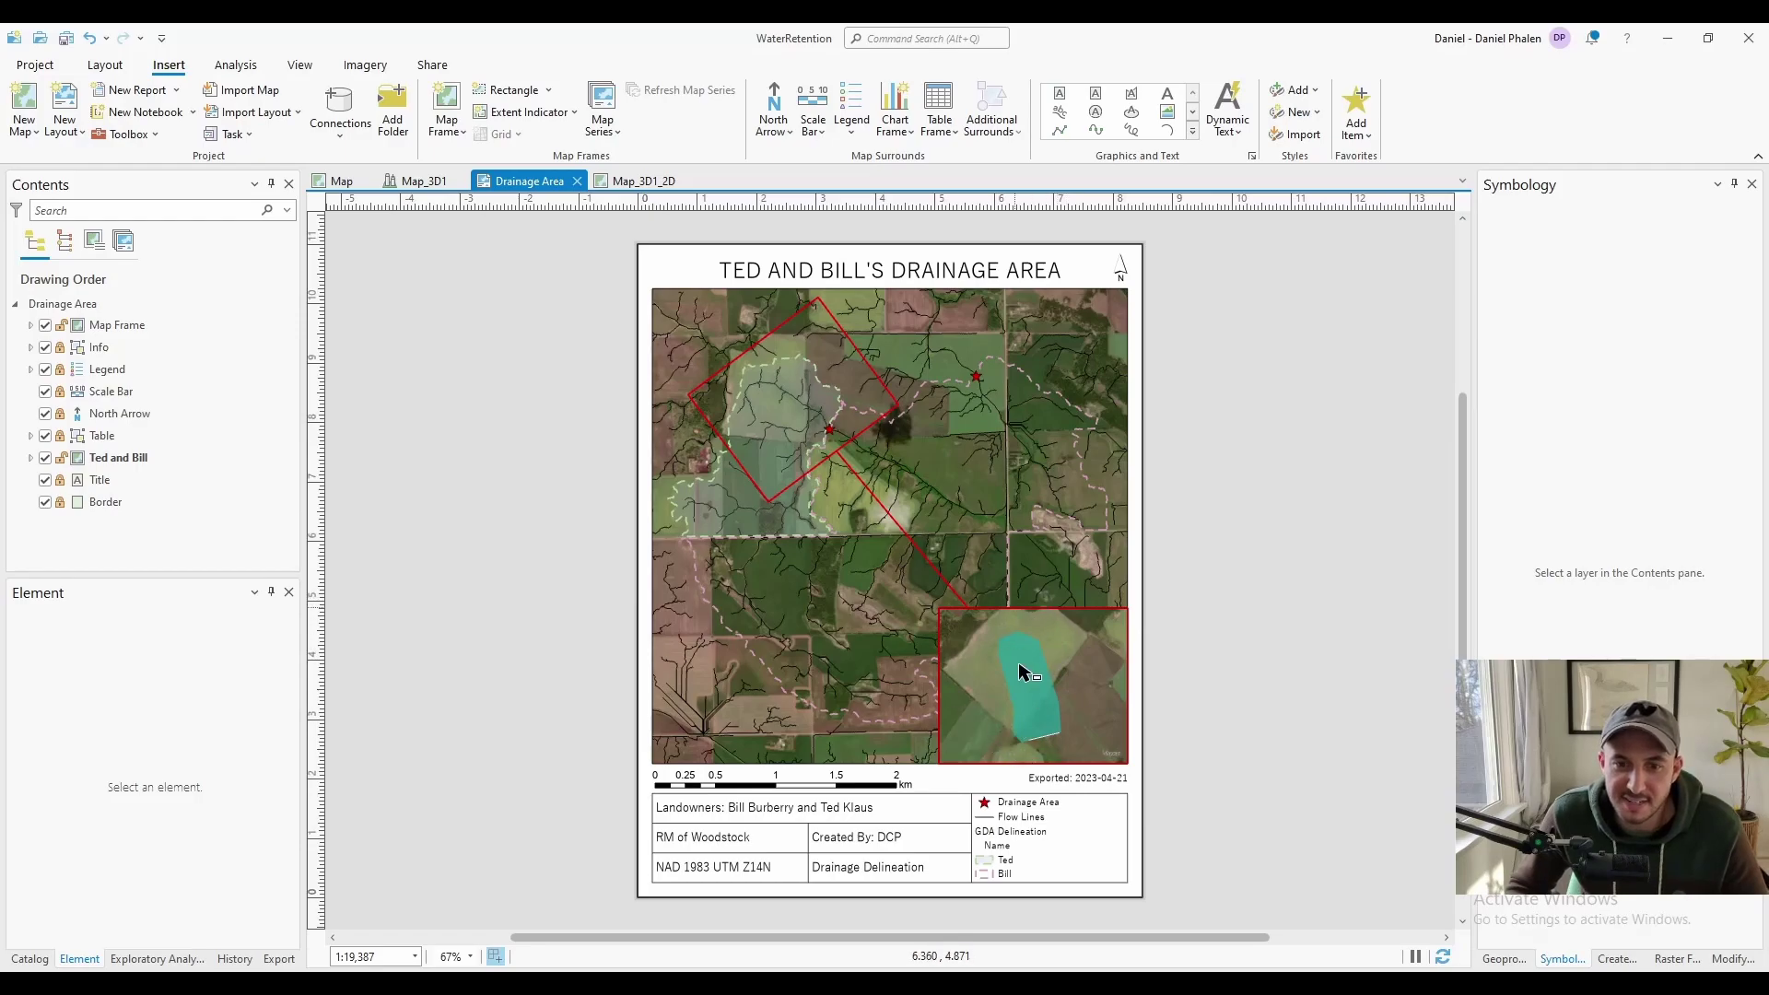
left_click(1013, 656)
left_click(274, 844)
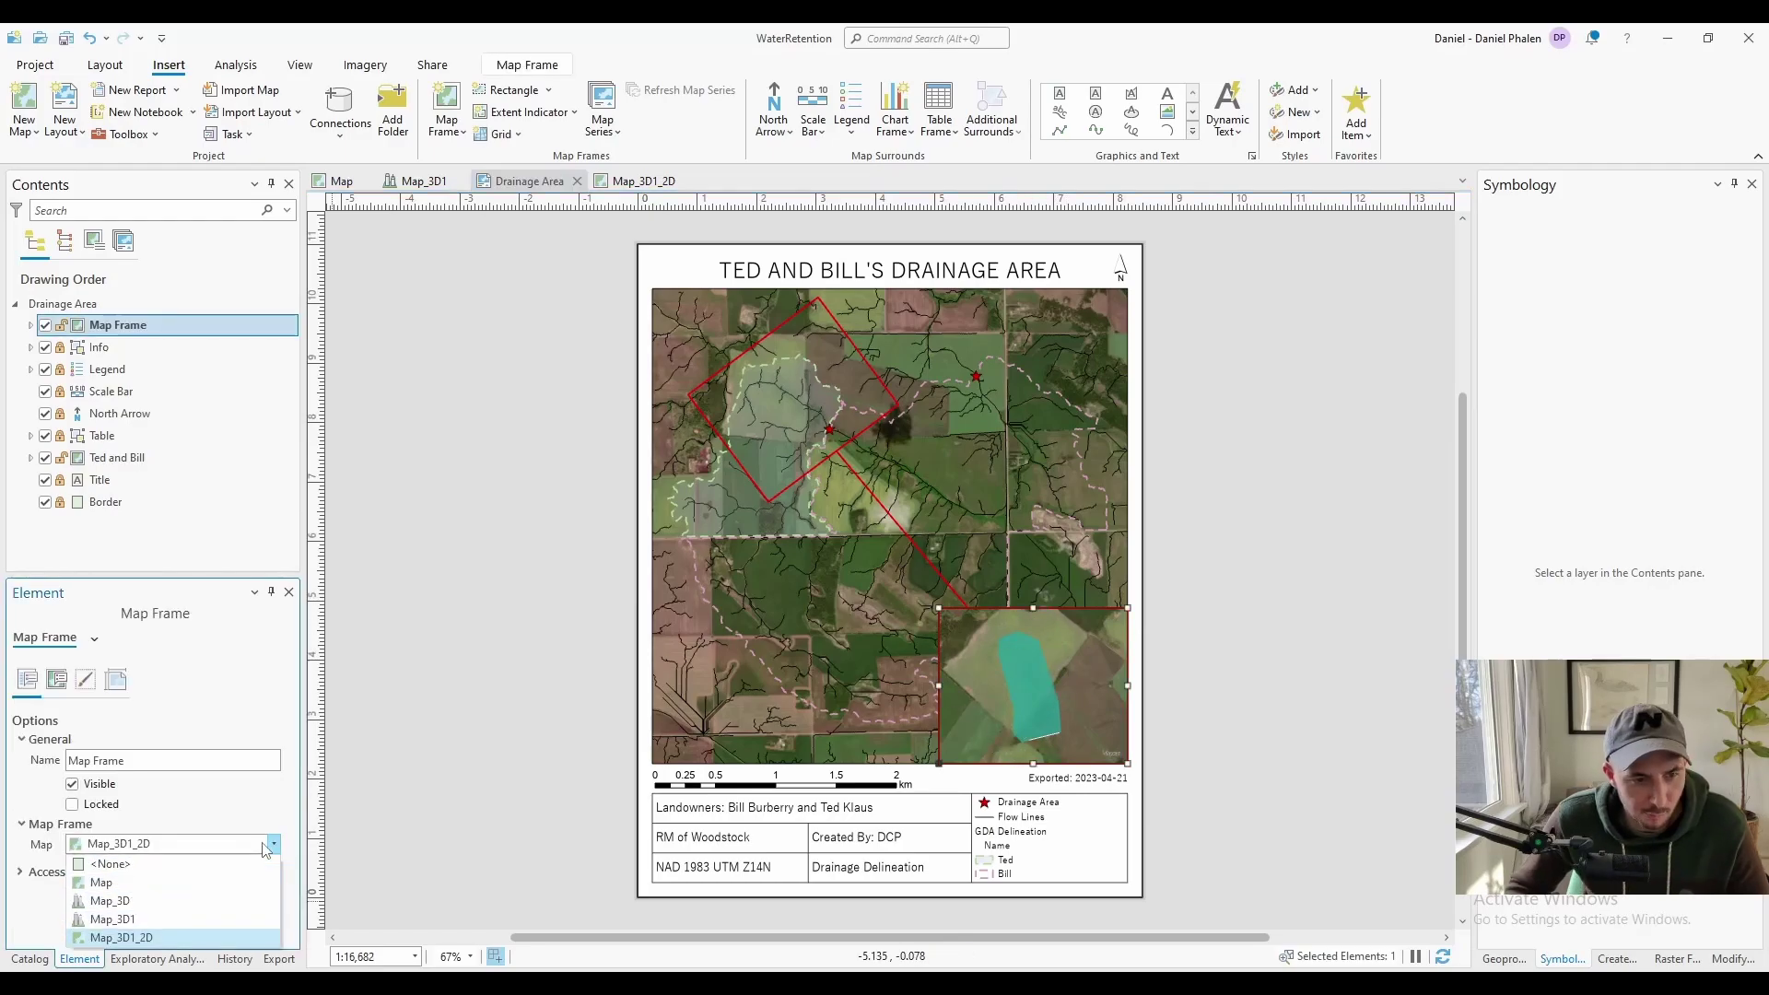
Set the inset frame's map back to Map_3D1 and tilt the 3D view to show the pond
left_click(135, 921)
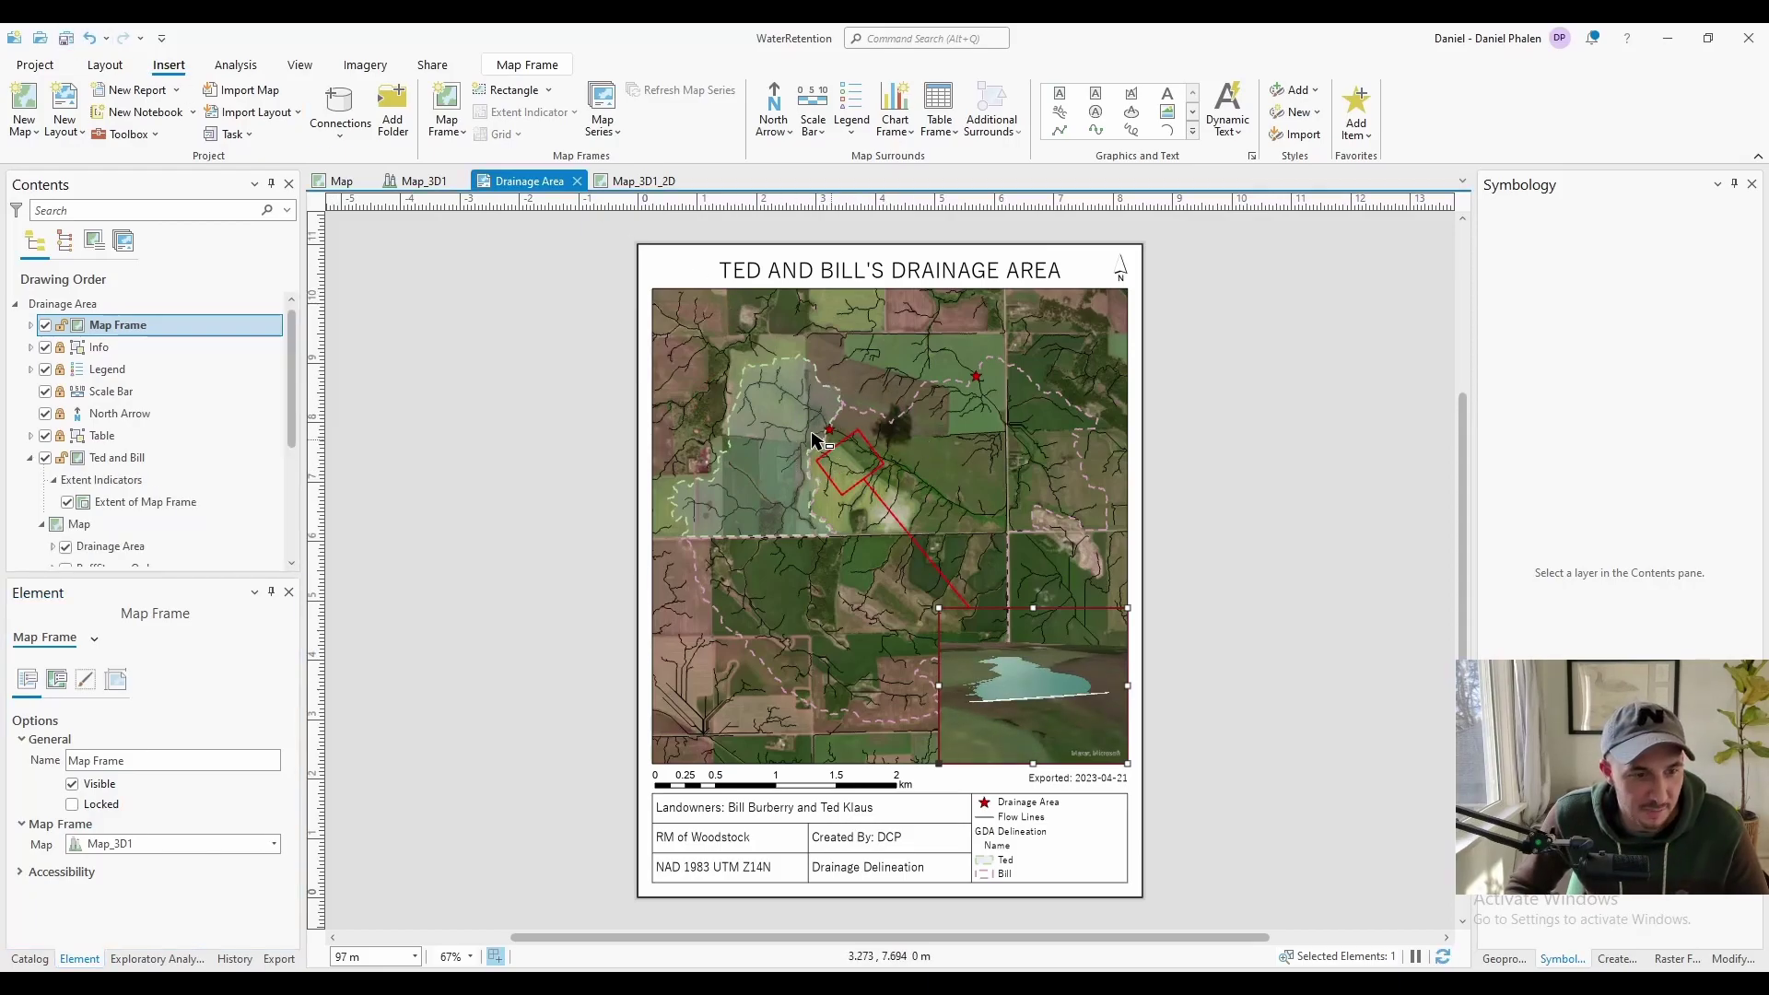
right_click(992, 672)
left_click(1060, 549)
left_click_drag(1024, 693, 1034, 672)
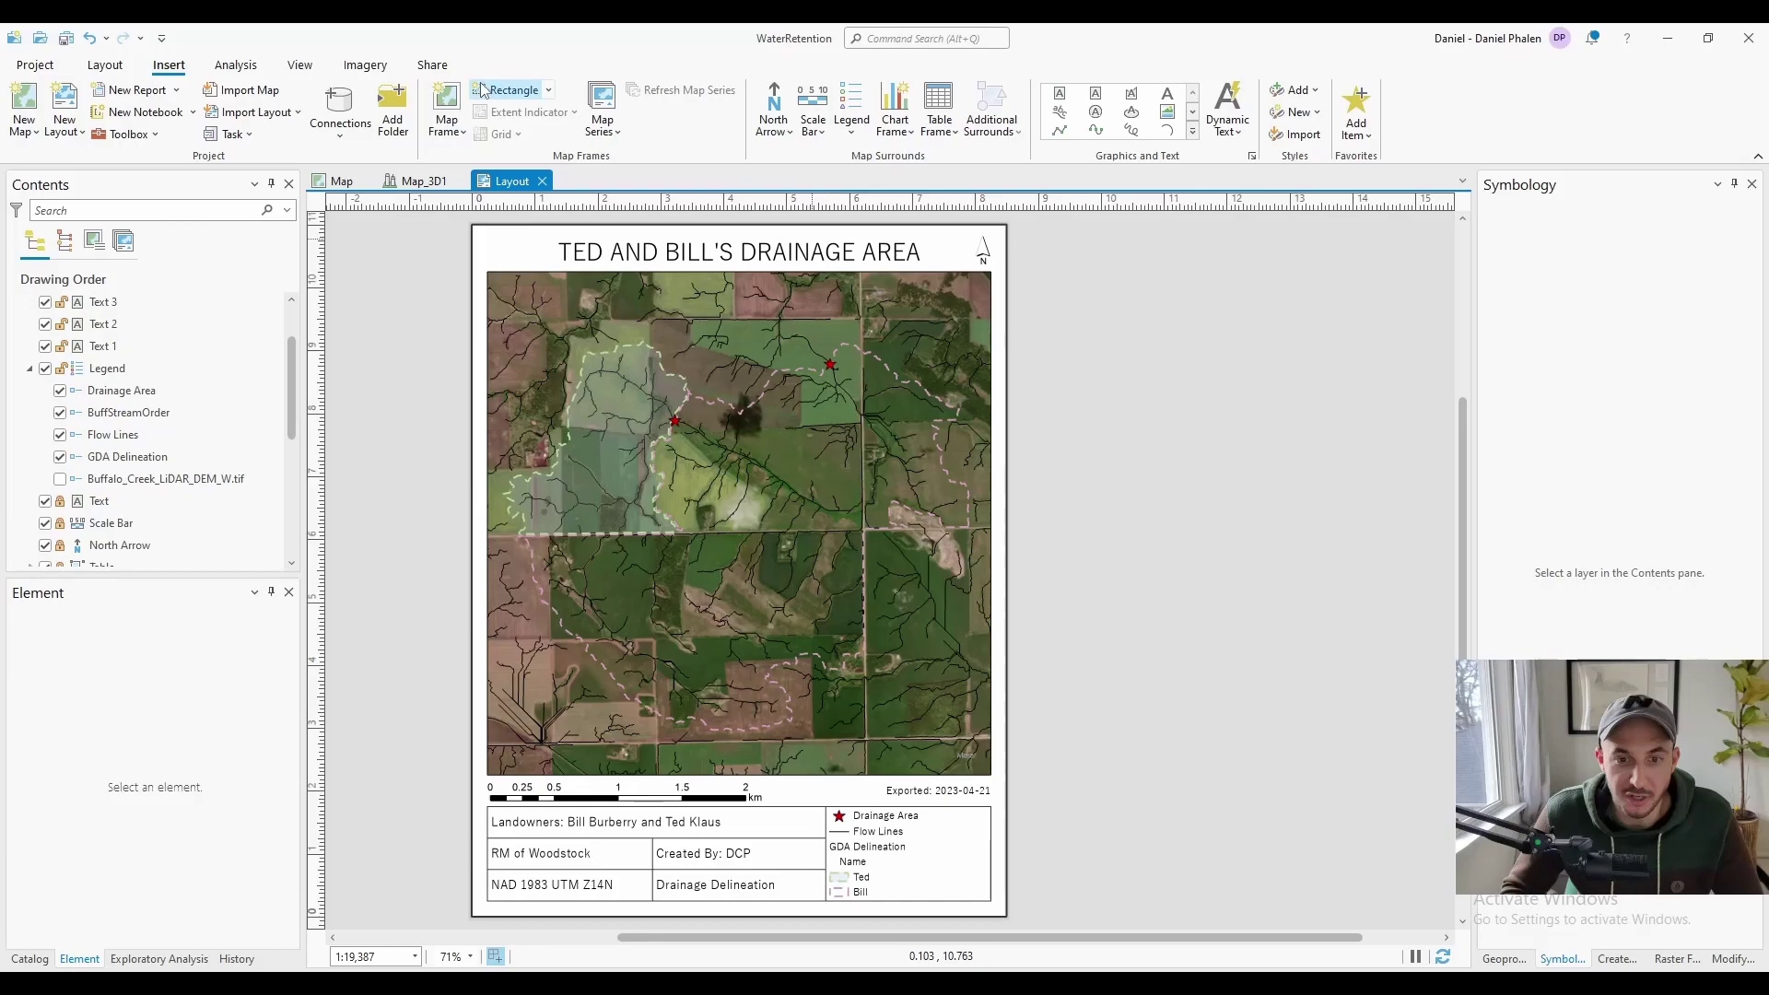
Bring up the Export Layout settings in a larger floating window and keep PDF as the file type
left_click(433, 65)
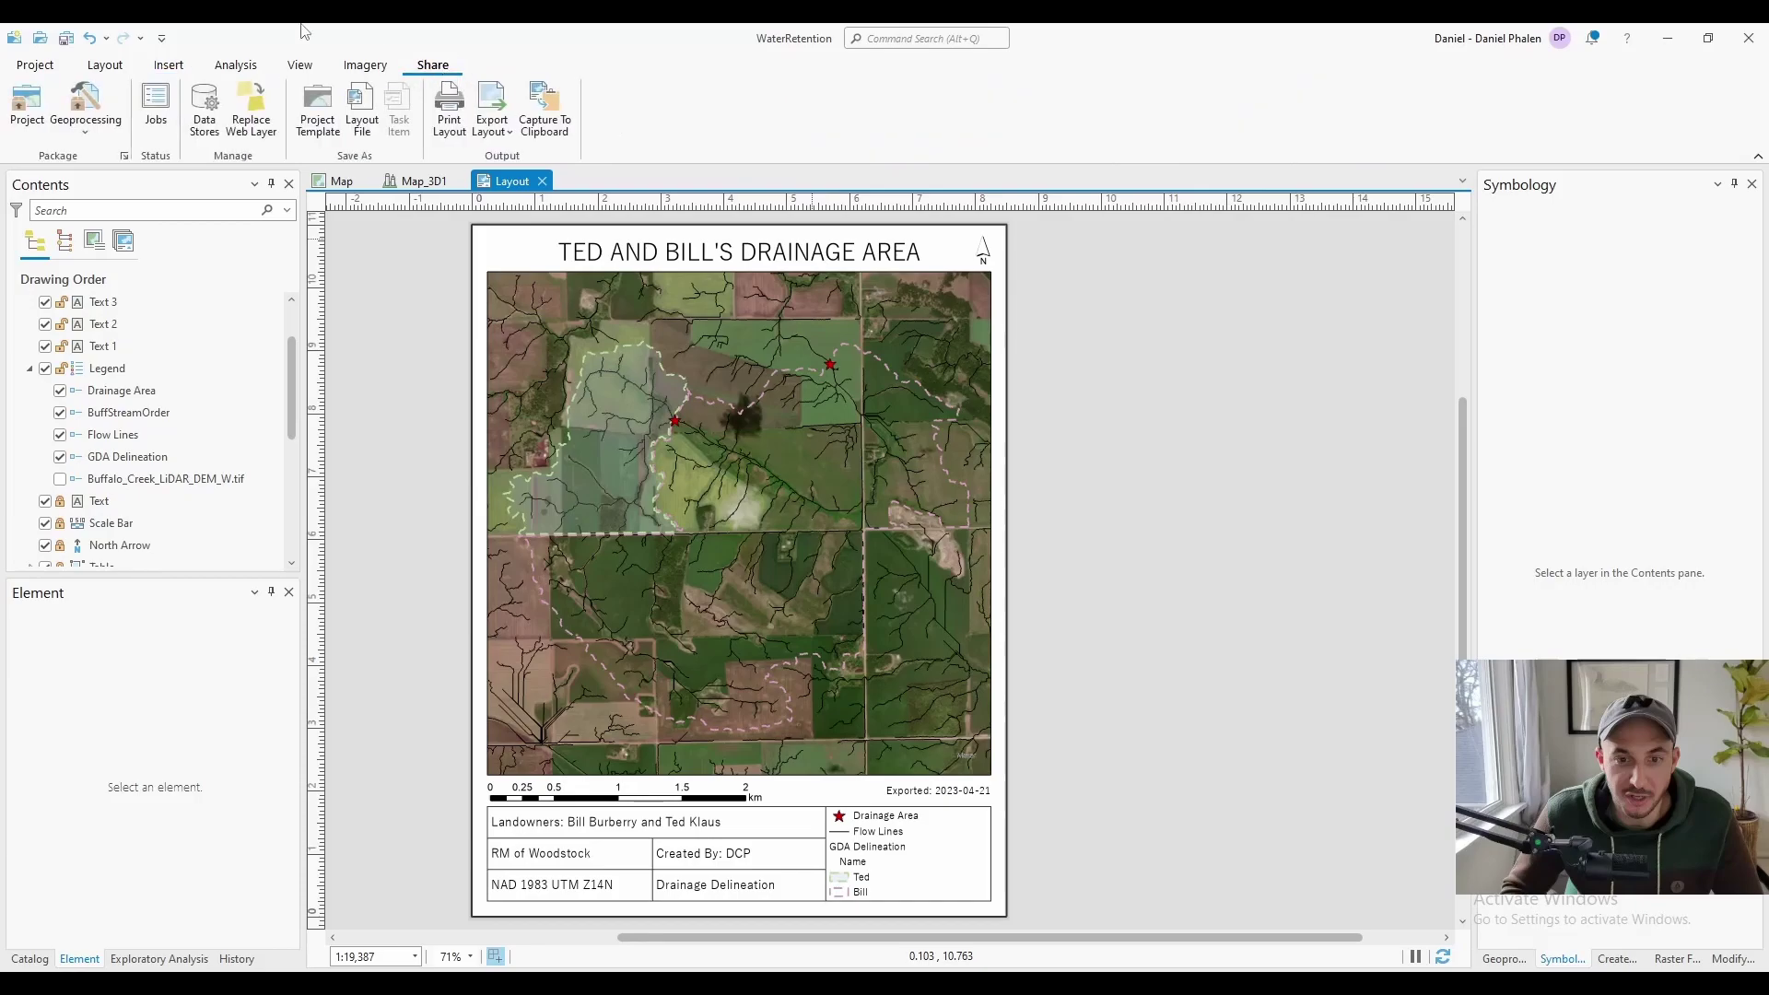
left_click(492, 109)
left_click_drag(79, 726, 700, 431)
left_click_drag(915, 680, 1019, 900)
left_click_drag(723, 431, 676, 211)
left_click(695, 346)
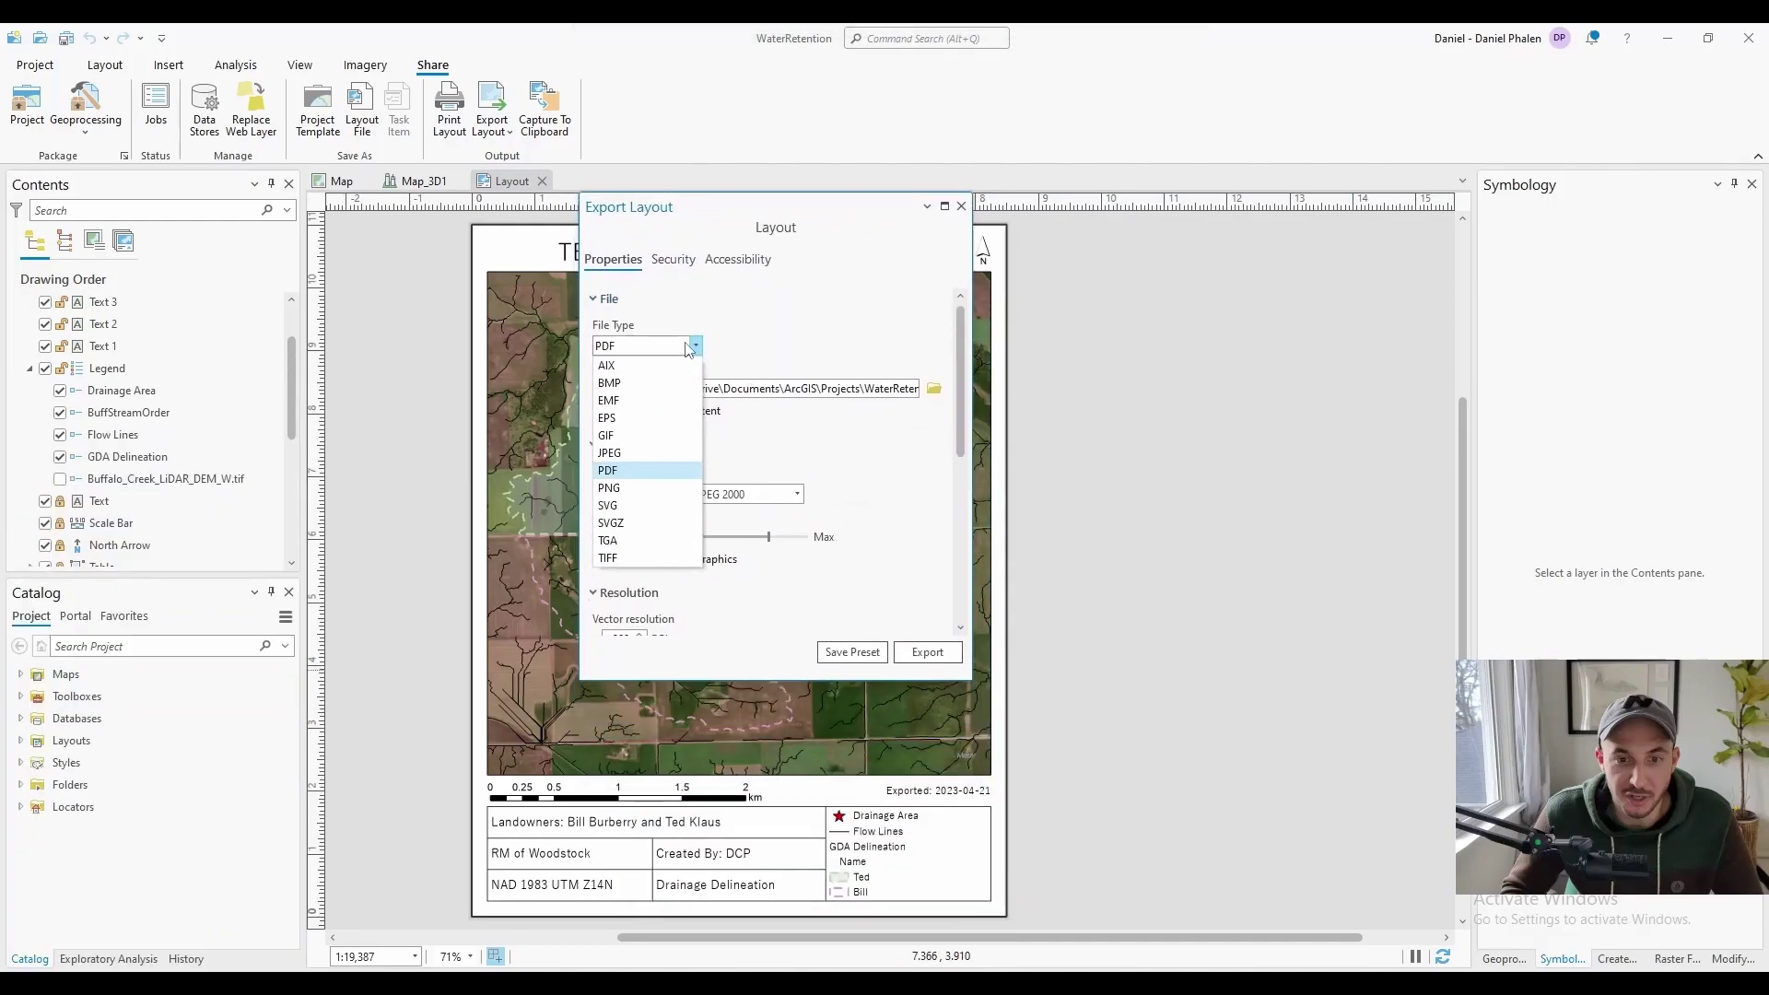
left_click(609, 471)
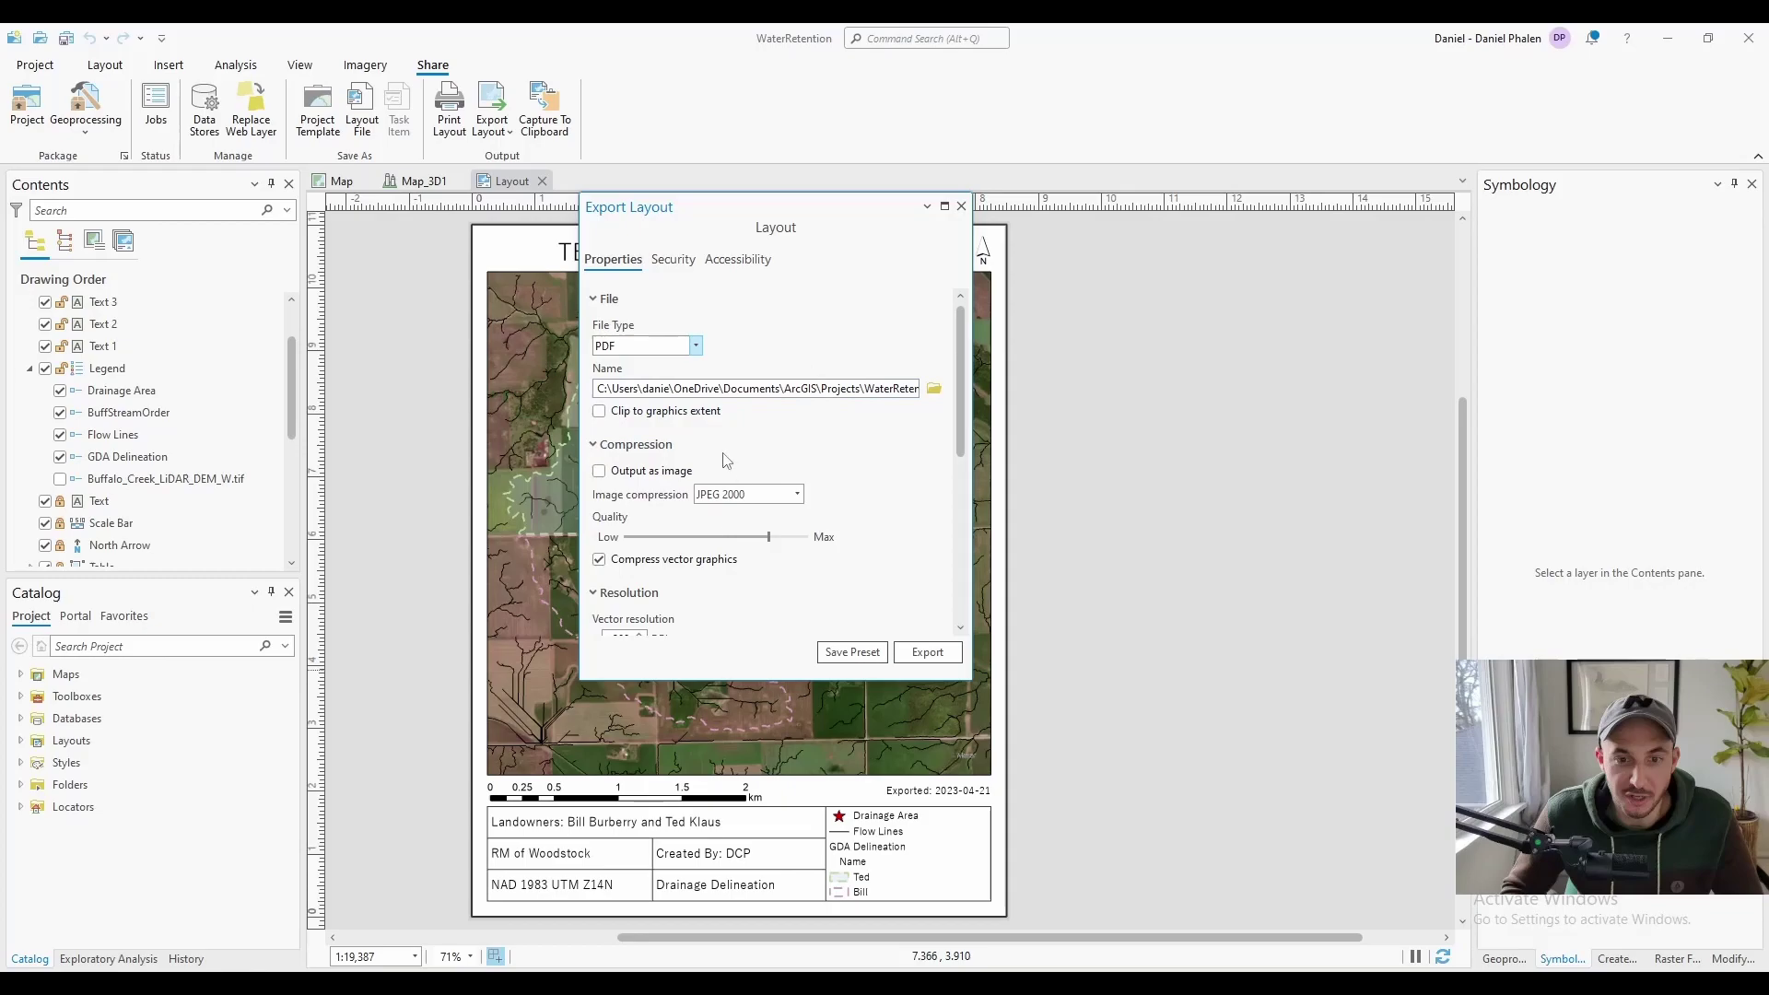
Export the layout to TedAndBill.pdf and view the exported file in the PDF reader
scroll(667, 440, "down", 2)
scroll(748, 530, "up", 2)
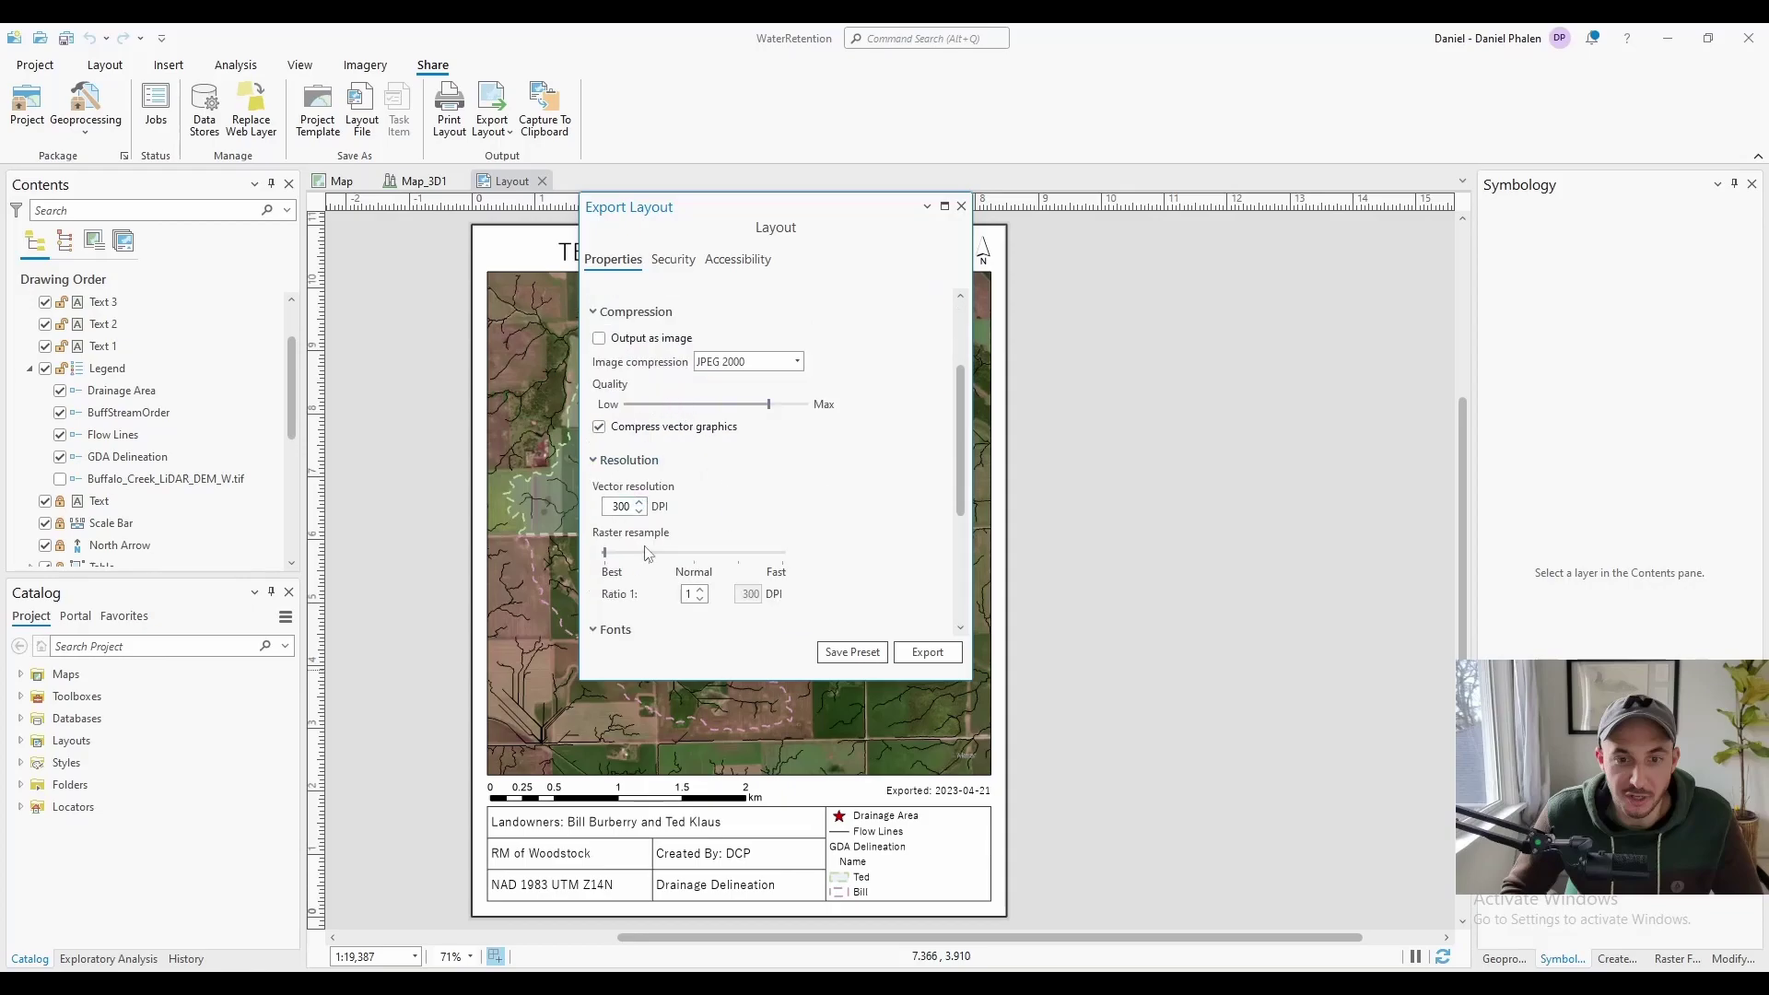
left_click(928, 652)
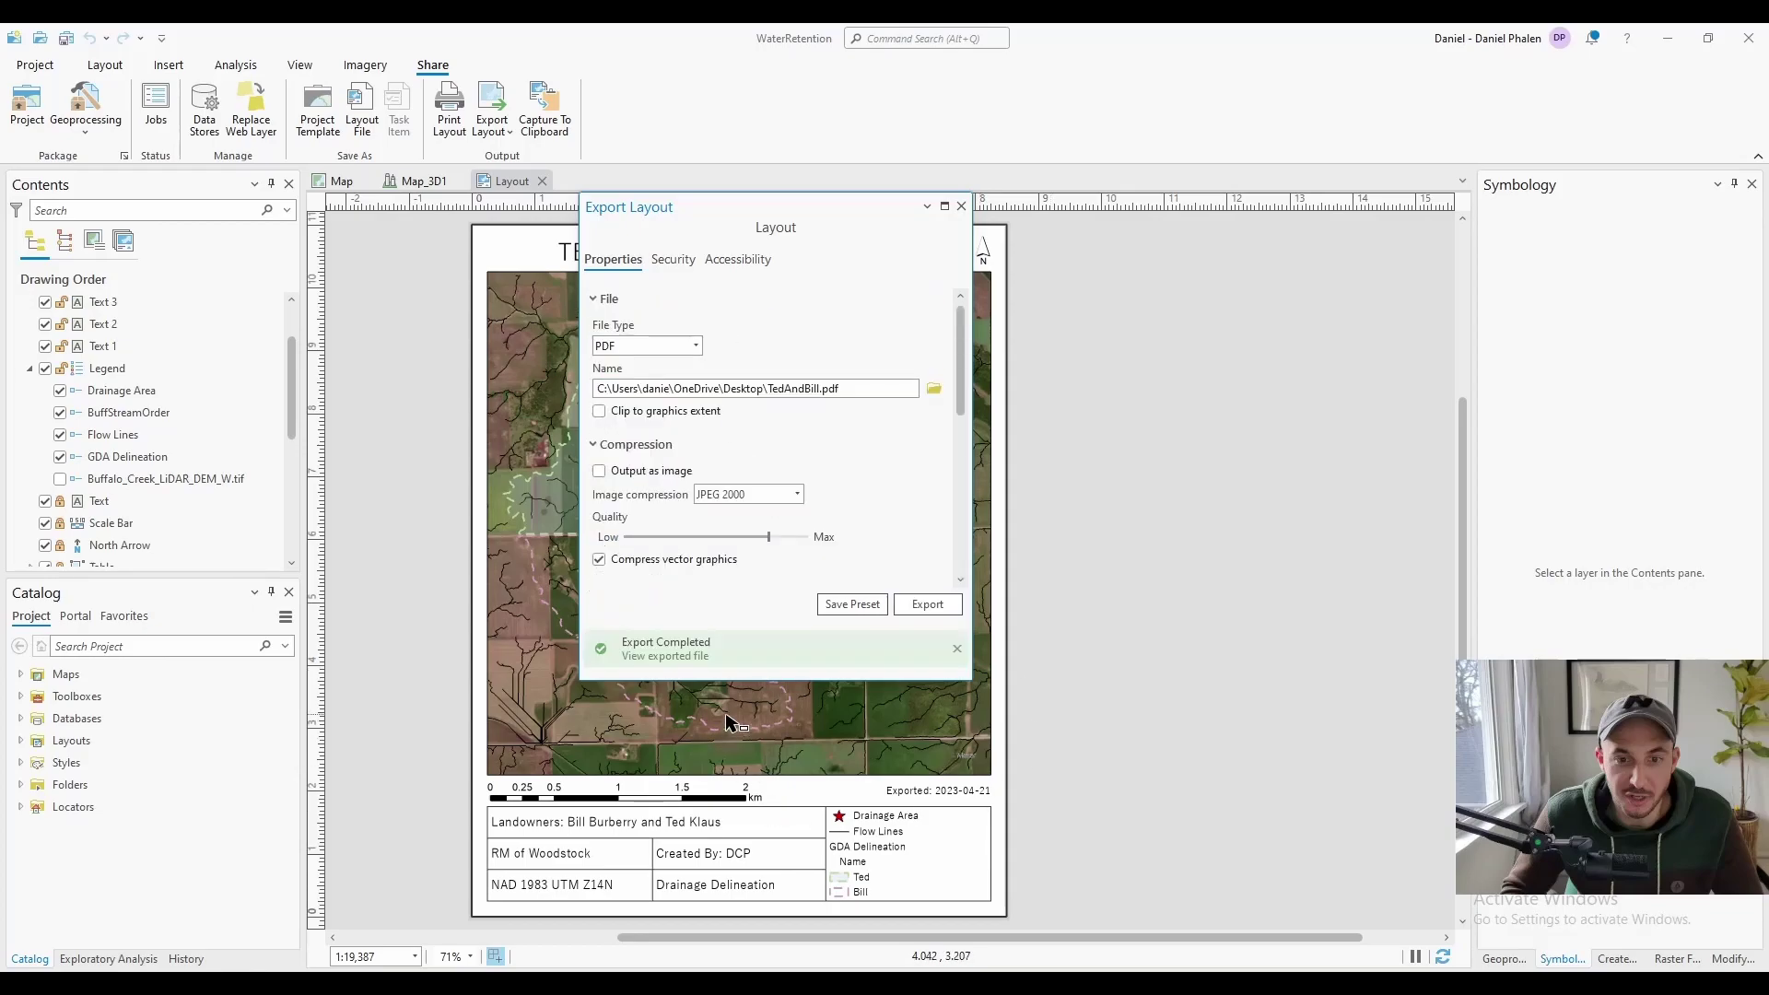
left_click(667, 656)
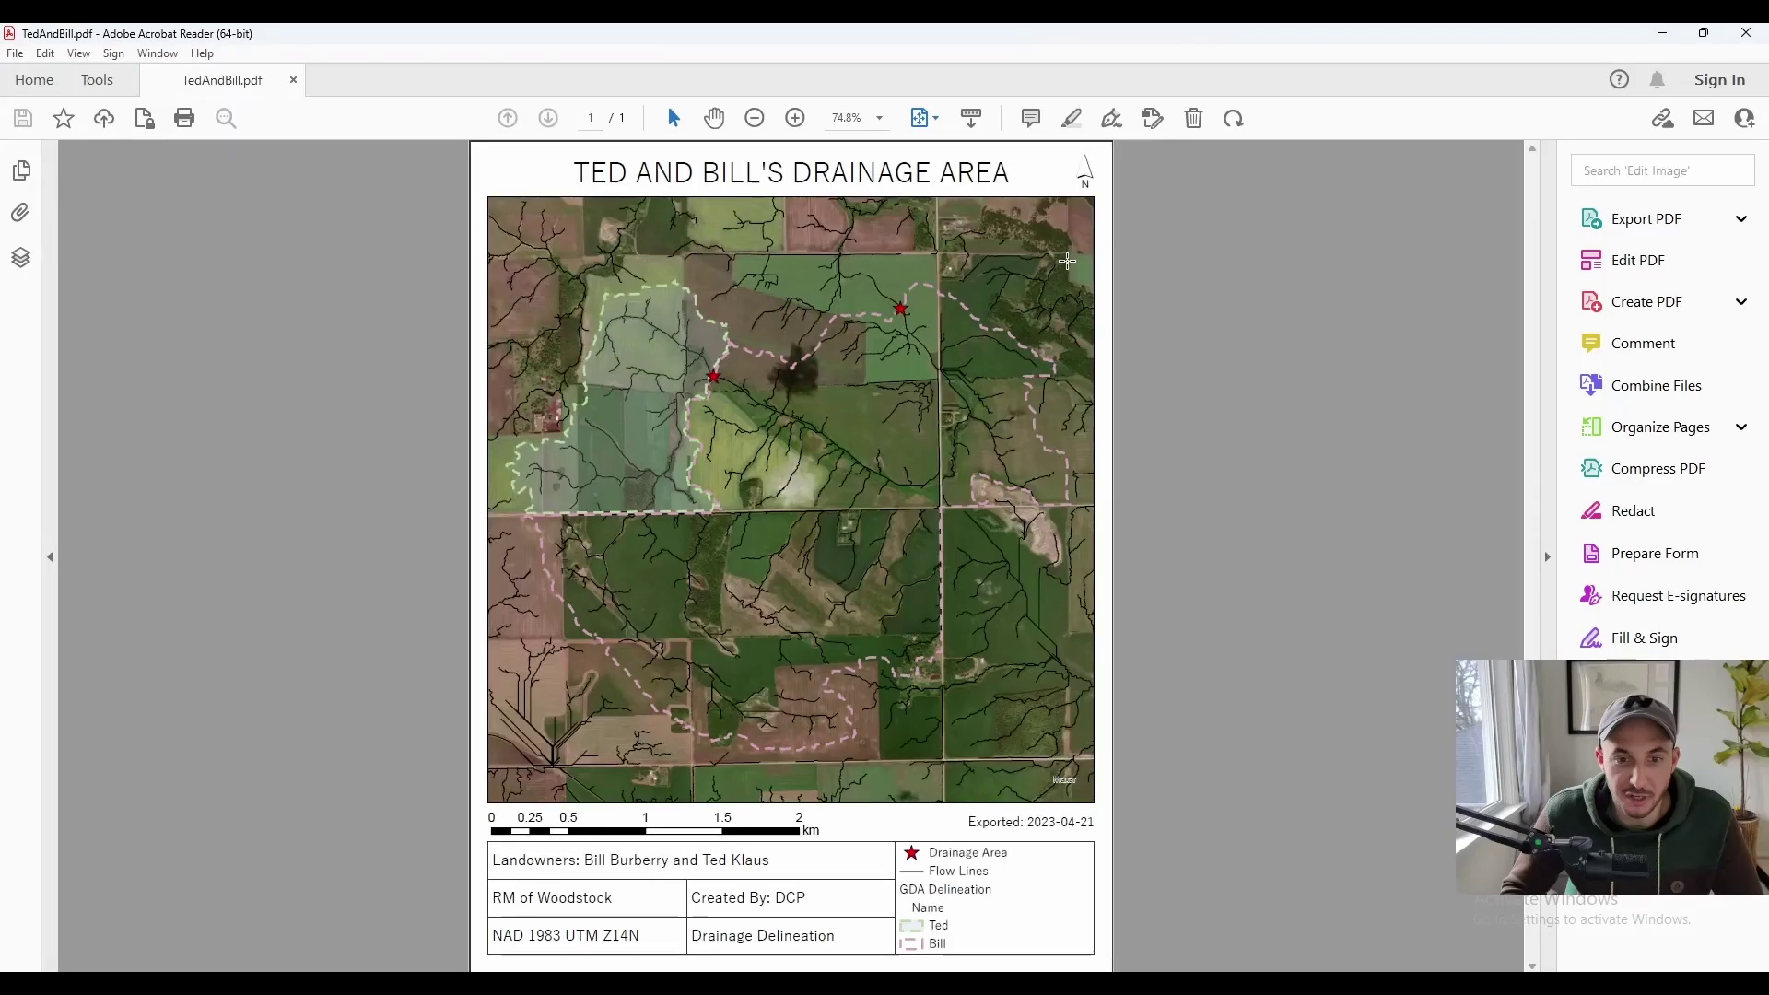